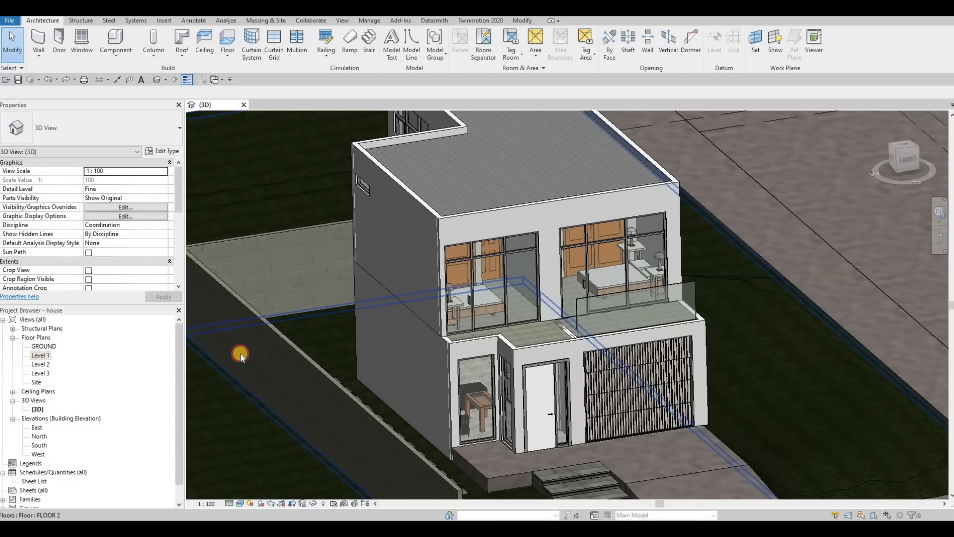
Open the Level 1 floor plan and delete the short windowed exterior wall along the foyer's side.
{"action": "scroll", "coordinate": [541, 368], "scroll_direction": "up", "scroll_amount": 8}
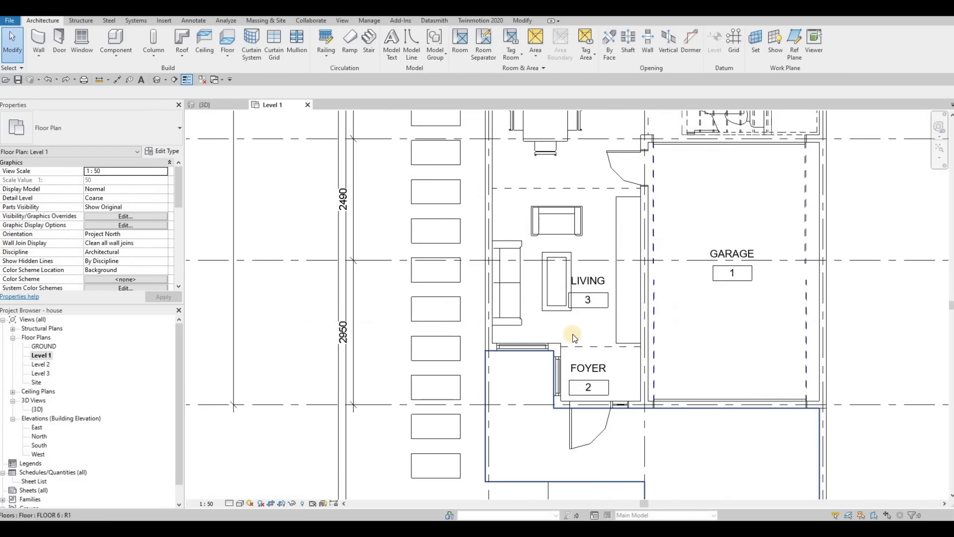
{"action": "left_click", "coordinate": [580, 329]}
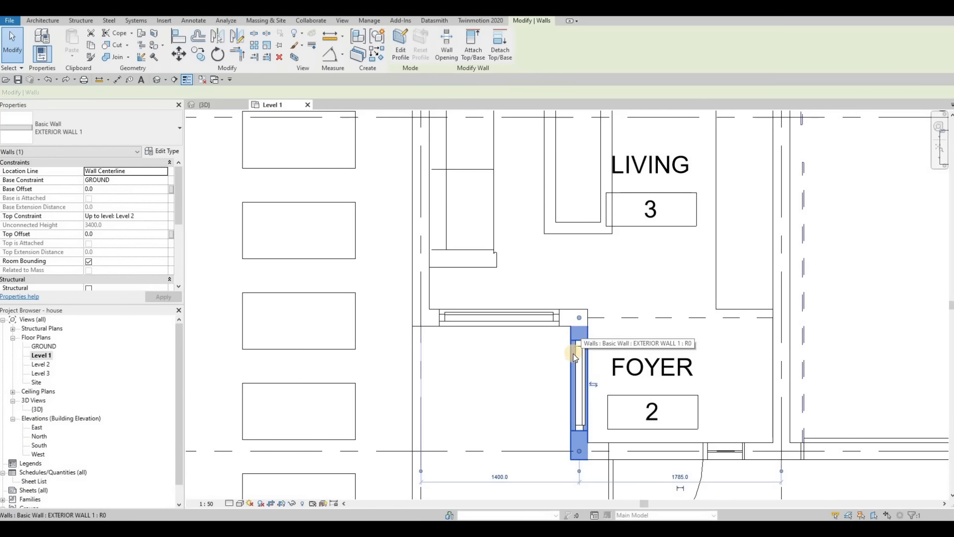
{"action": "key", "text": "Delete"}
{"action": "left_click", "coordinate": [580, 341]}
{"action": "key", "text": "Delete"}
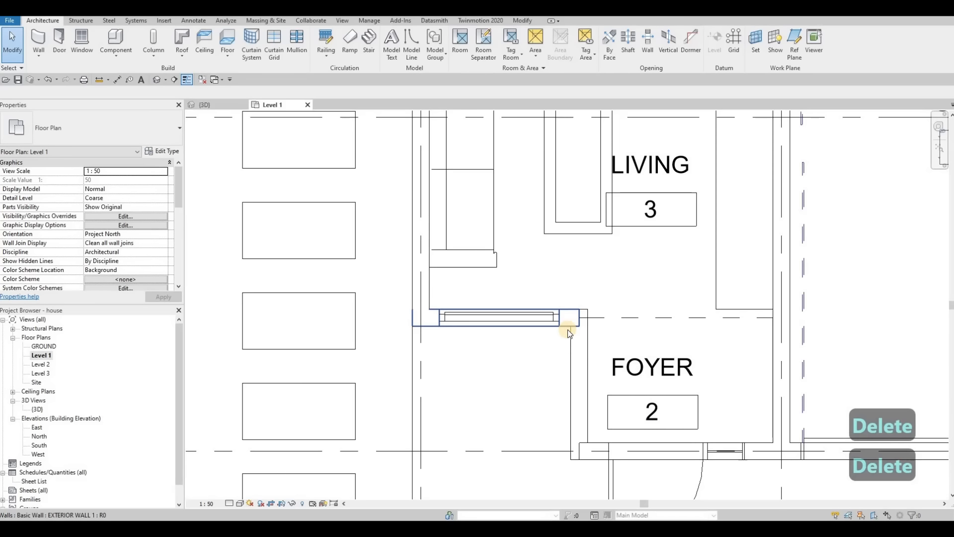
Align the living room's front exterior wall with the foyer's front wall and delete the redundant room.
{"action": "key", "text": "a"}
{"action": "key", "text": "l"}
{"action": "left_click", "coordinate": [602, 451]}
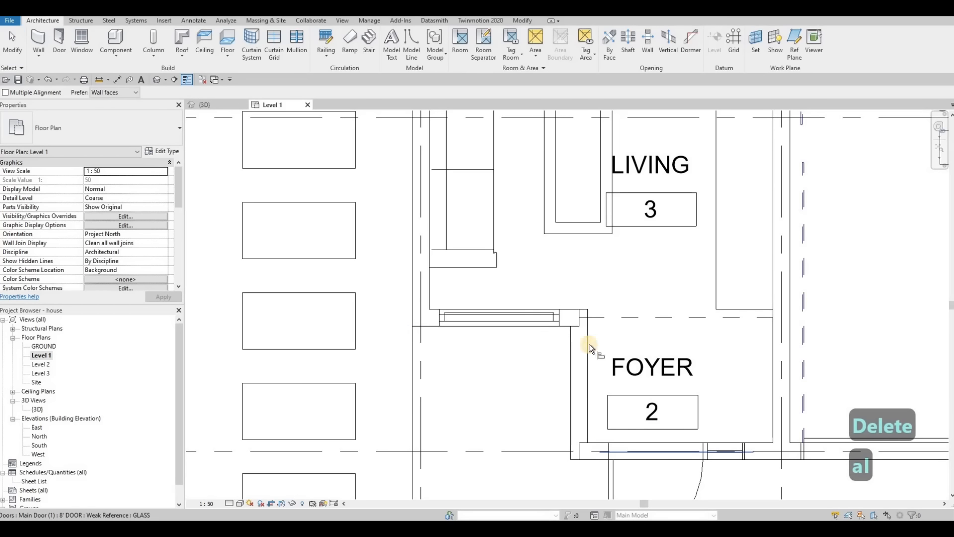
{"action": "left_click", "coordinate": [752, 466]}
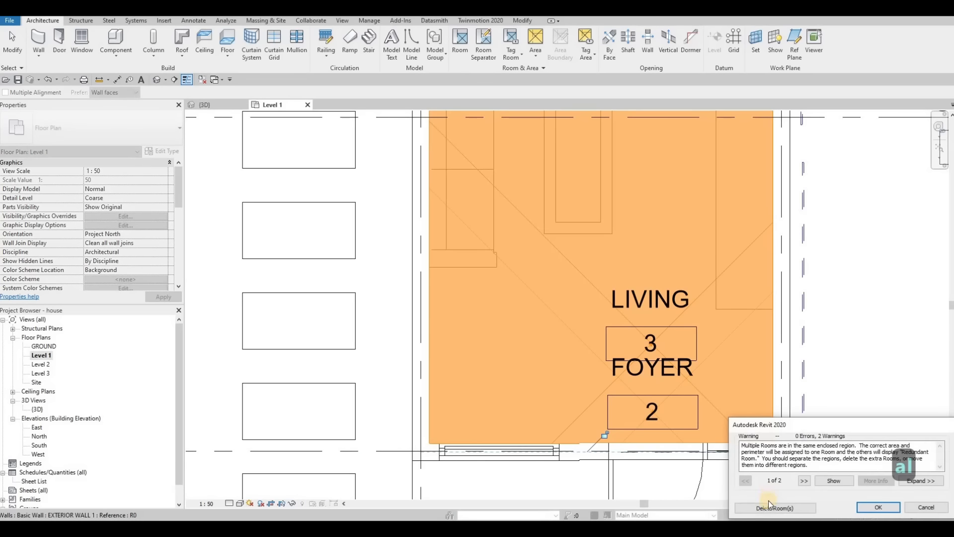
{"action": "key", "text": "Return"}
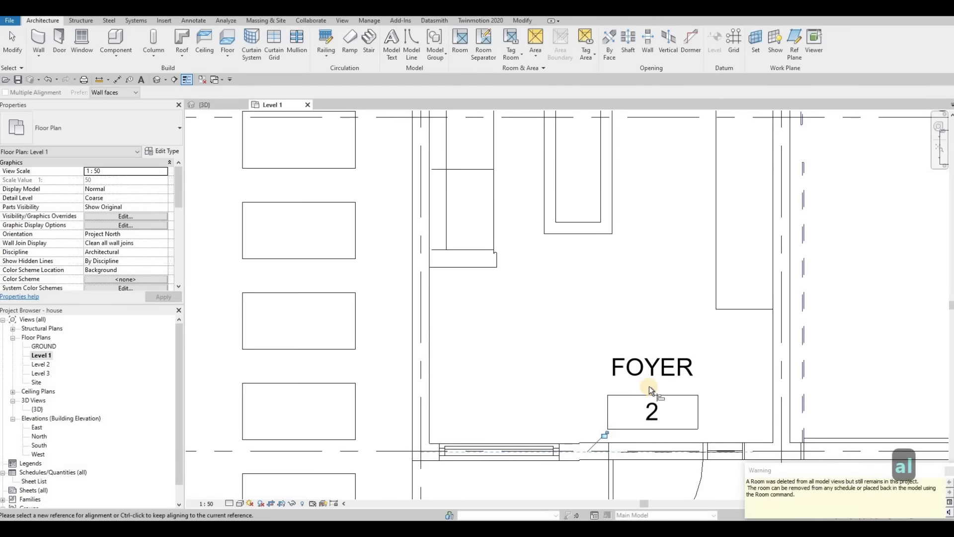
{"action": "scroll", "coordinate": [639, 382], "scroll_direction": "down", "scroll_amount": 3}
{"action": "scroll", "coordinate": [634, 388], "scroll_direction": "down", "scroll_amount": 2}
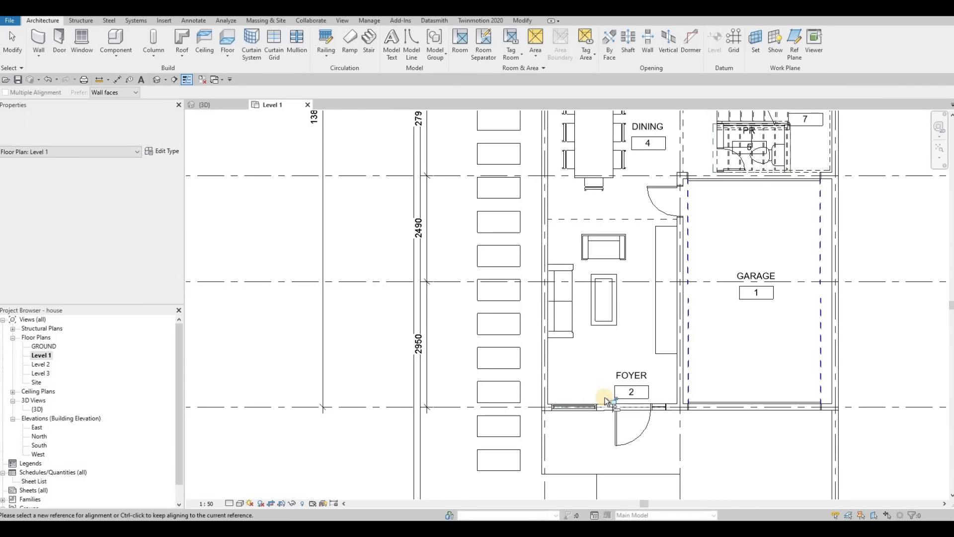
{"action": "scroll", "coordinate": [621, 391], "scroll_direction": "up", "scroll_amount": 4}
{"action": "scroll", "coordinate": [627, 392], "scroll_direction": "up", "scroll_amount": 2}
{"action": "key", "text": "Escape"}
{"action": "key", "text": "Escape"}
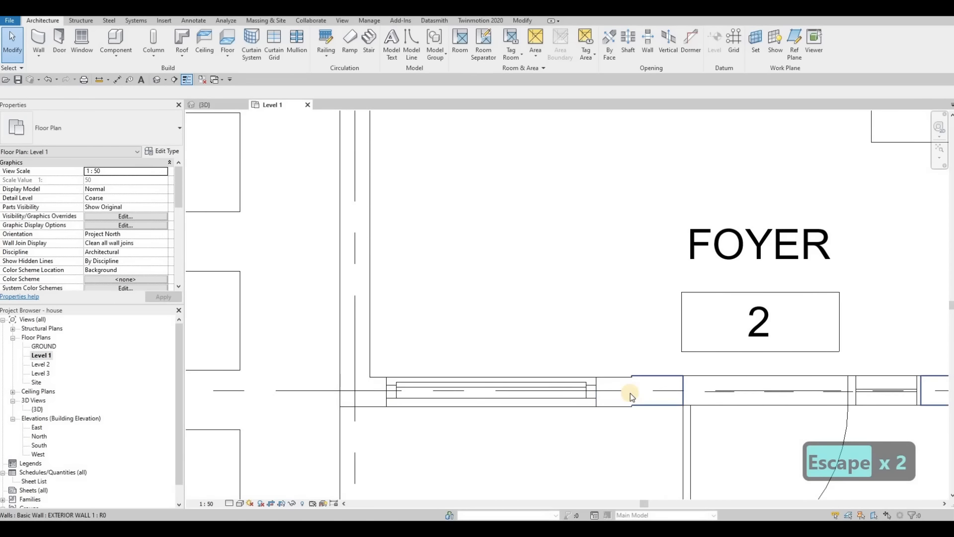
Try to shorten the realigned living room wall at its end beside the entrance door.
{"action": "key", "text": "a"}
{"action": "key", "text": "l"}
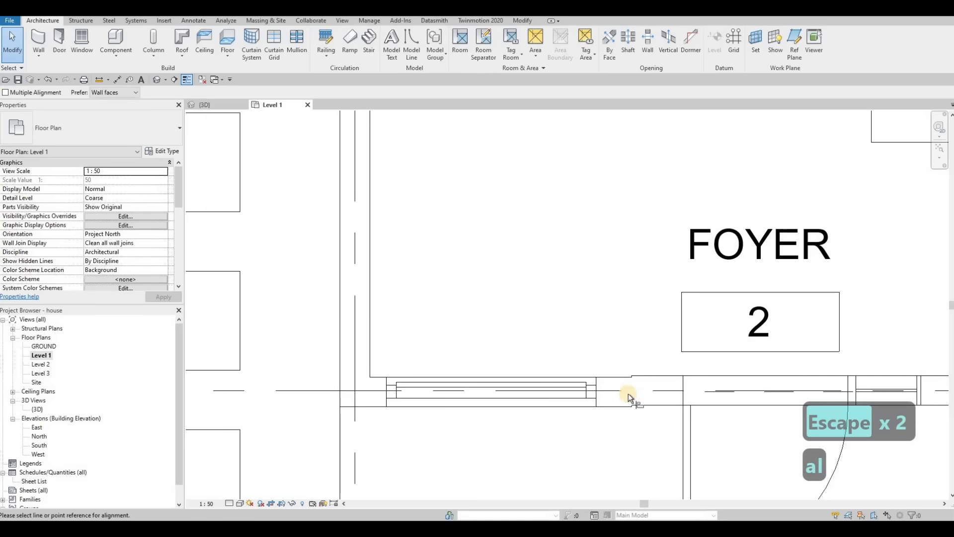
{"action": "key", "text": "Escape"}
{"action": "left_click", "coordinate": [630, 393]}
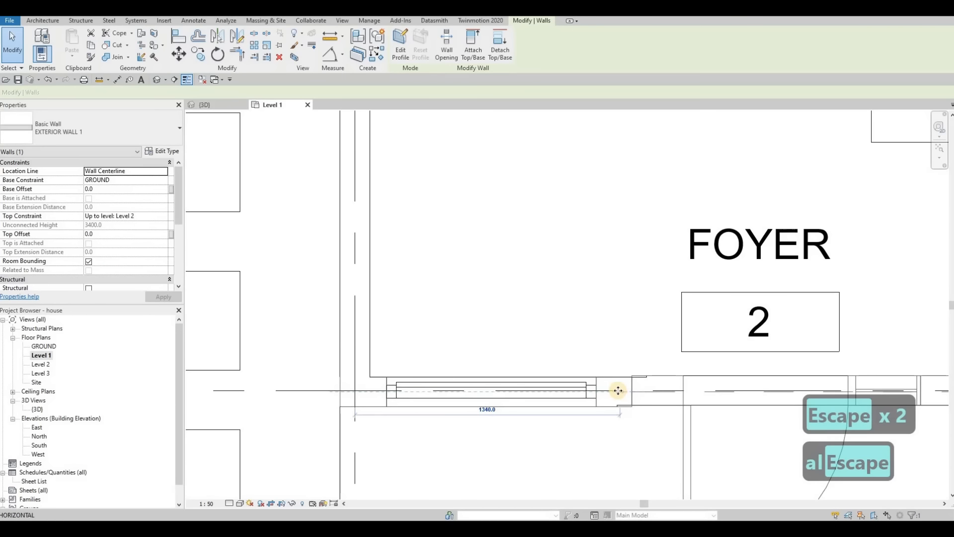
{"action": "key", "text": "Escape"}
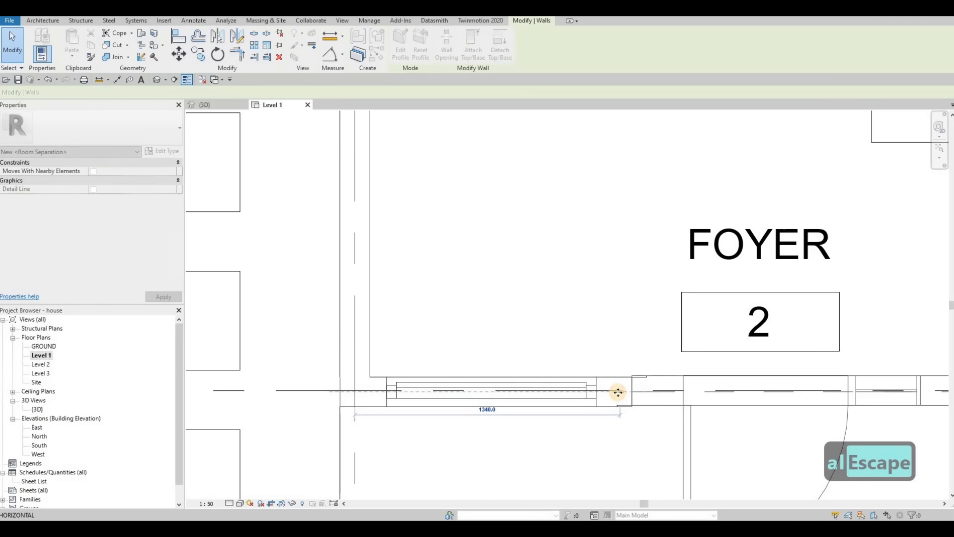
{"action": "left_click", "coordinate": [602, 392]}
{"action": "key", "text": "Escape"}
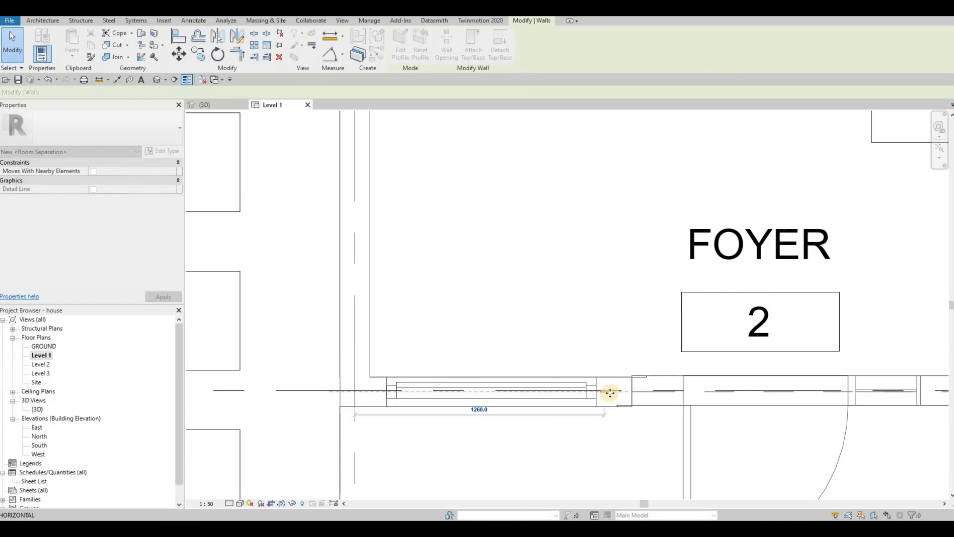
{"action": "left_click", "coordinate": [612, 392]}
Undo the last wall edits back to before the front wall alignment.
{"action": "key", "text": "ctrl+z"}
{"action": "key", "text": "ctrl+z"}
{"action": "key", "text": "ctrl+z"}
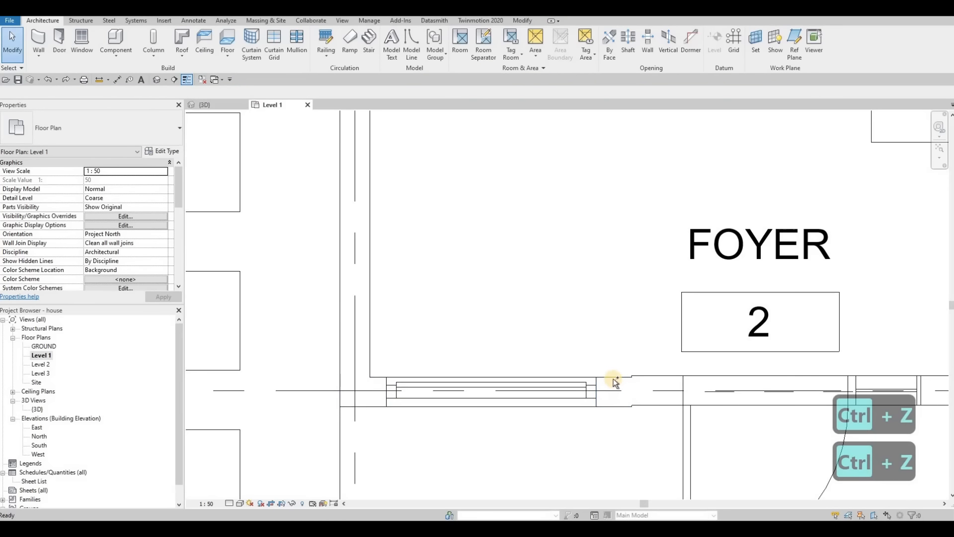
{"action": "key", "text": "ctrl+z"}
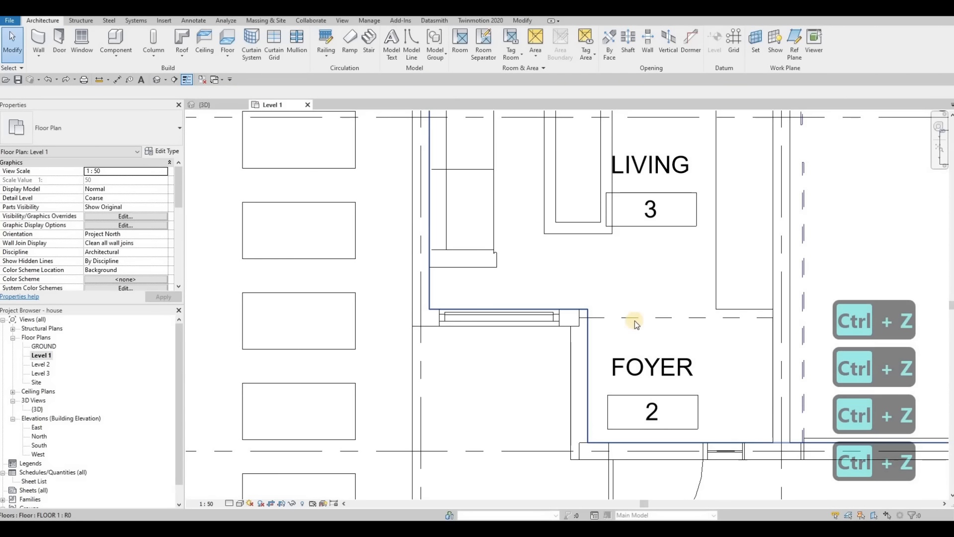
{"action": "key", "text": "Escape"}
{"action": "key", "text": "Escape"}
{"action": "key", "text": "Escape"}
Try to align the foyer's front wall with the living room's front wall.
{"action": "key", "text": "a"}
{"action": "key", "text": "l"}
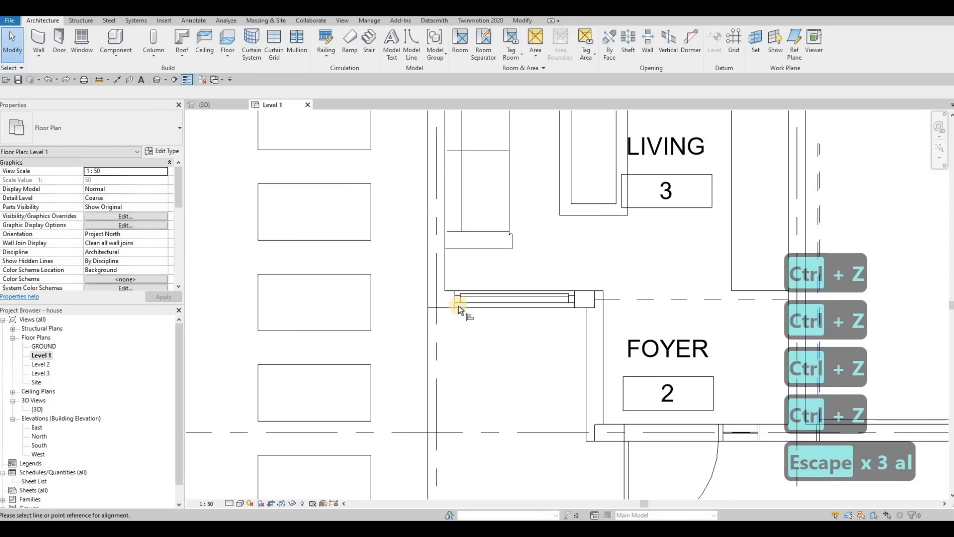
{"action": "left_click", "coordinate": [605, 438]}
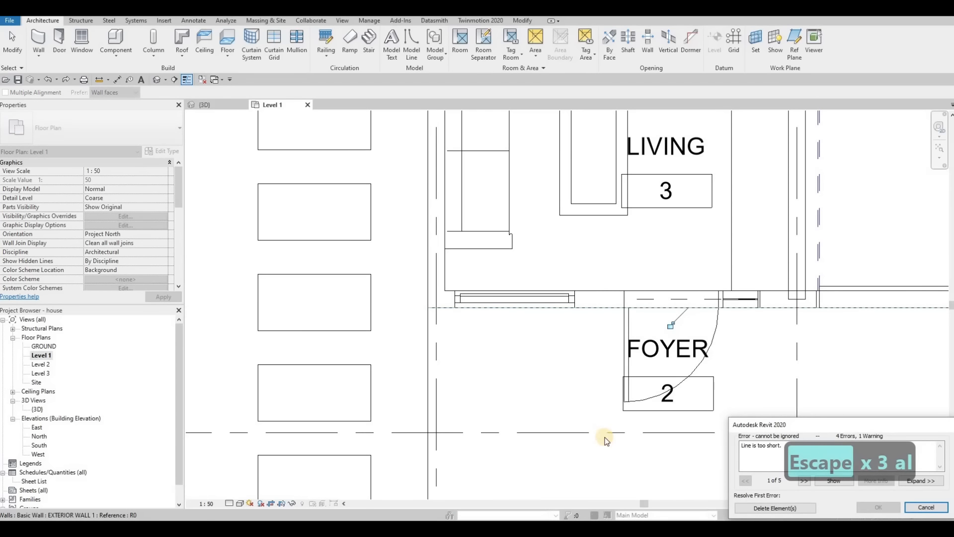
{"action": "key", "text": "Escape"}
Align the living room's front wall with the foyer's front wall, resolving the line error by deleting the affected elements.
{"action": "key", "text": "a"}
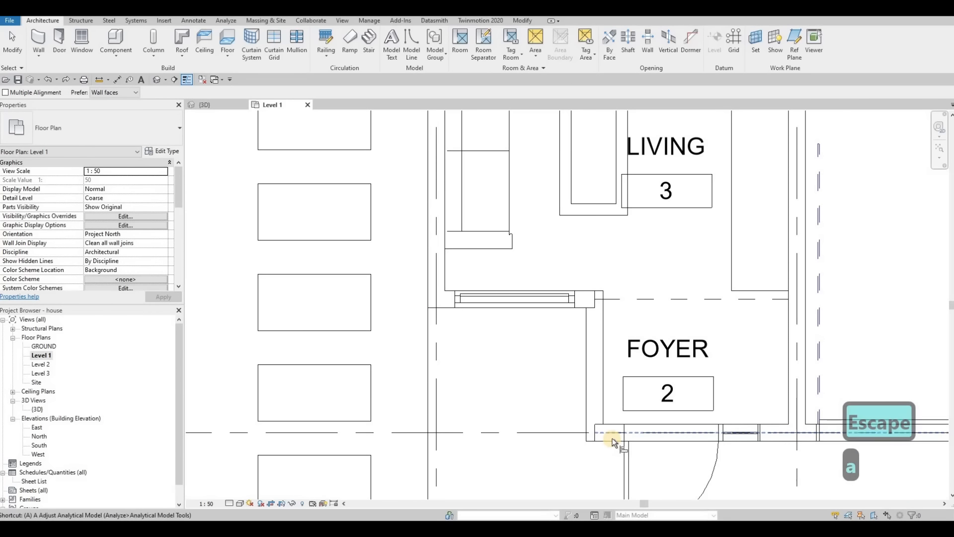
{"action": "left_click", "coordinate": [582, 309]}
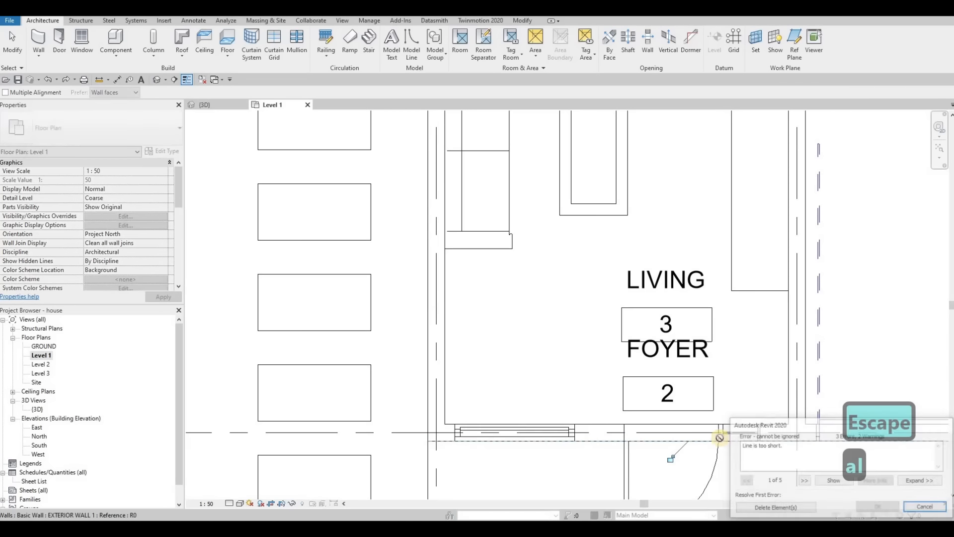
{"action": "left_click", "coordinate": [771, 508]}
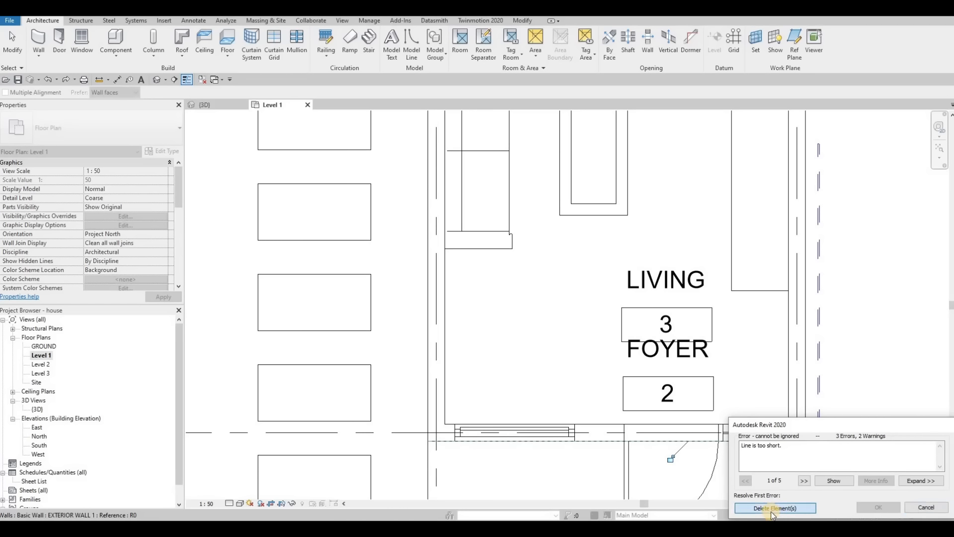
{"action": "scroll", "coordinate": [597, 328], "scroll_direction": "down", "scroll_amount": 3}
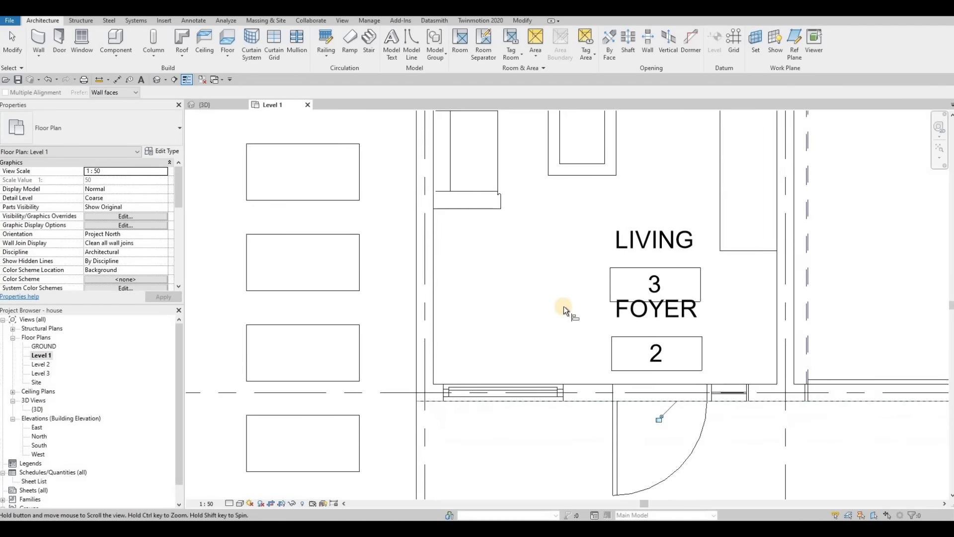
{"action": "key", "text": "Escape"}
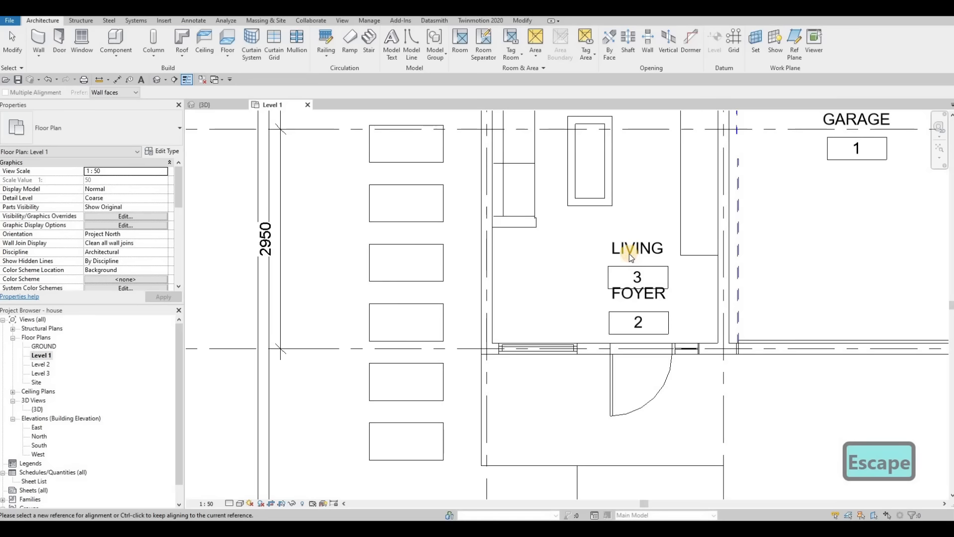
{"action": "key", "text": "Escape"}
{"action": "key", "text": "Escape"}
Move the LIVING room tag away from the FOYER tag, up onto the coffee table.
{"action": "left_click", "coordinate": [637, 282]}
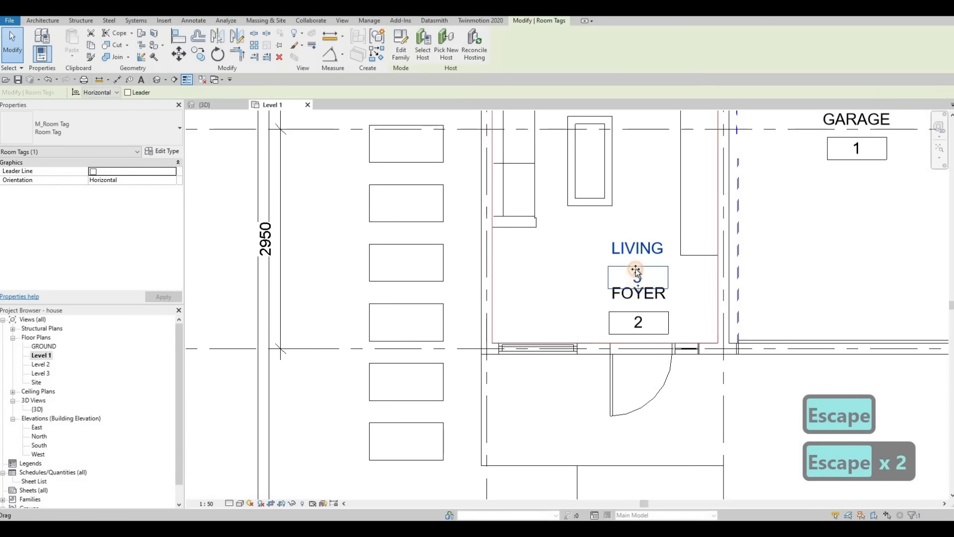
{"action": "left_click_drag", "start_coordinate": [623, 169], "coordinate": [624, 168]}
{"action": "key", "text": "Escape"}
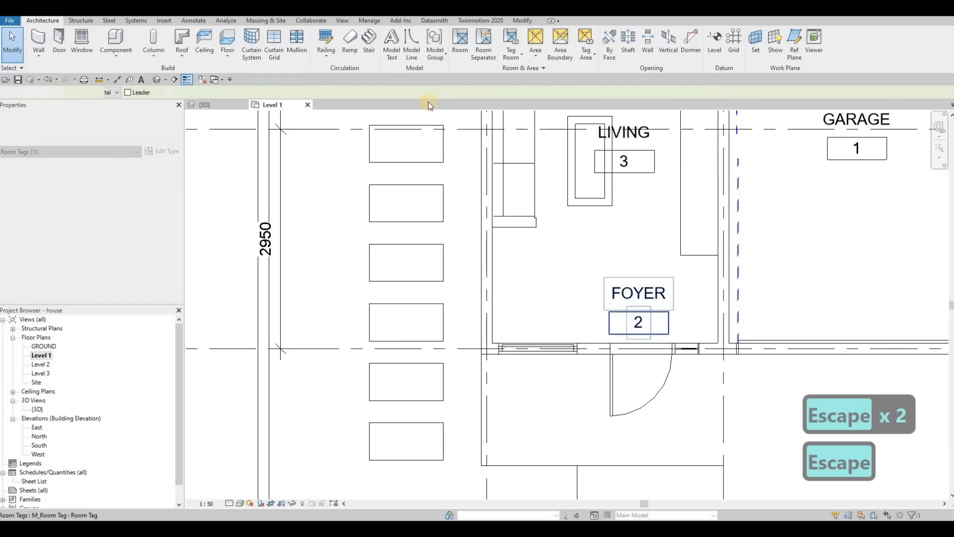
Draw a room separation line between the LIVING and FOYER tags, from the garage partition to the outer side wall.
{"action": "left_click", "coordinate": [194, 20]}
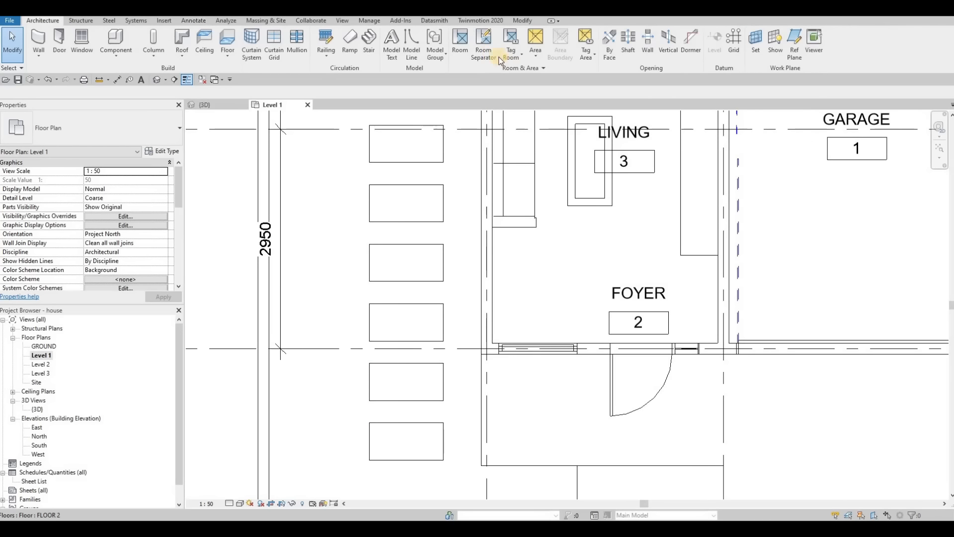
{"action": "key", "text": "r"}
{"action": "key", "text": "s"}
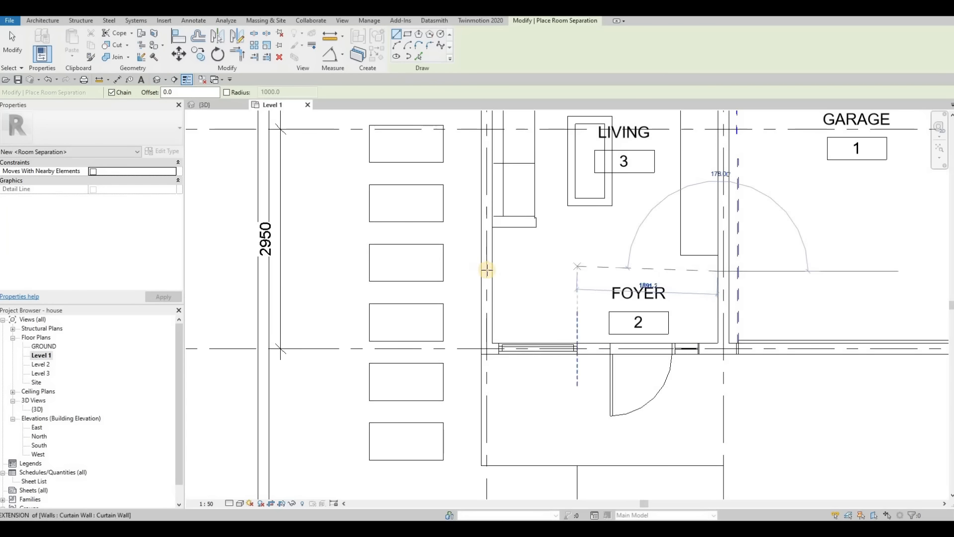
{"action": "left_click", "coordinate": [494, 271]}
{"action": "left_click", "coordinate": [626, 273]}
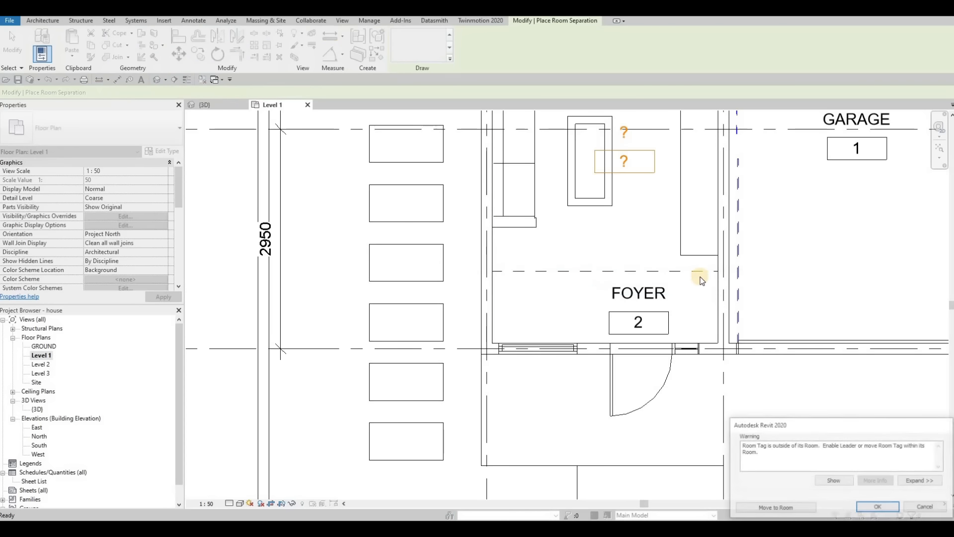
{"action": "key", "text": "Escape"}
{"action": "key", "text": "Escape"}
{"action": "scroll", "coordinate": [670, 287], "scroll_direction": "down", "scroll_amount": 1}
{"action": "scroll", "coordinate": [661, 322], "scroll_direction": "down", "scroll_amount": 5}
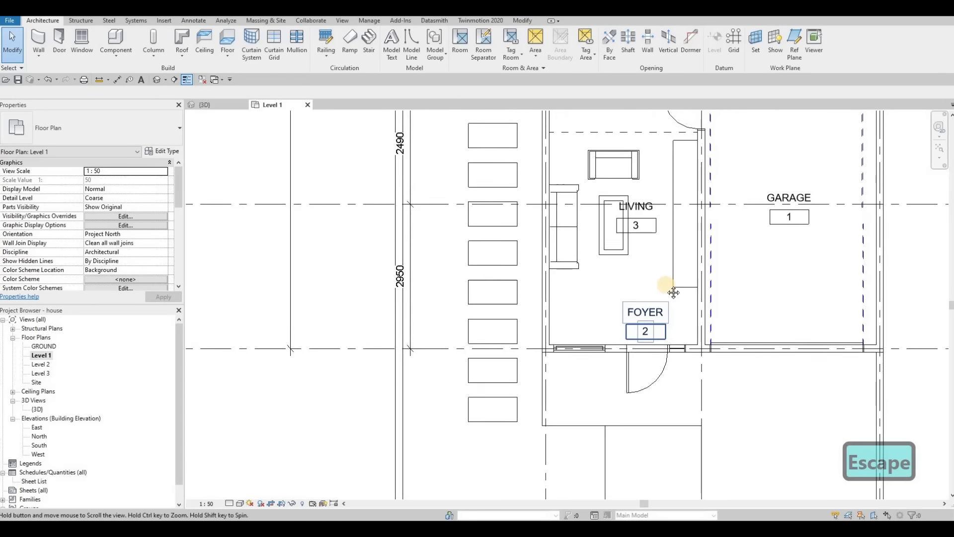
{"action": "key", "text": "Escape"}
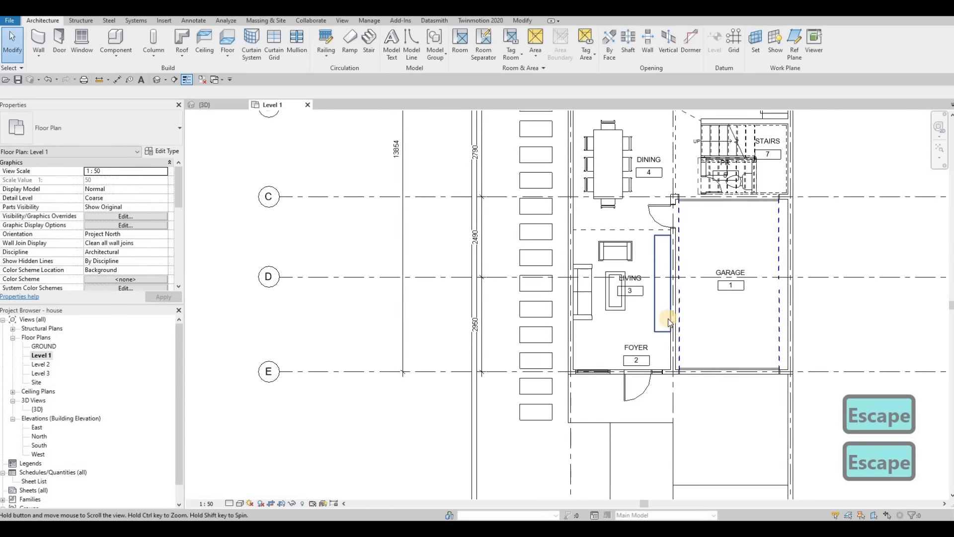
Switch to the 3D view and delete the modern garage door from the front facade.
{"action": "scroll", "coordinate": [667, 315], "scroll_direction": "up", "scroll_amount": 3}
{"action": "left_click", "coordinate": [648, 326]}
{"action": "left_click", "coordinate": [369, 124]}
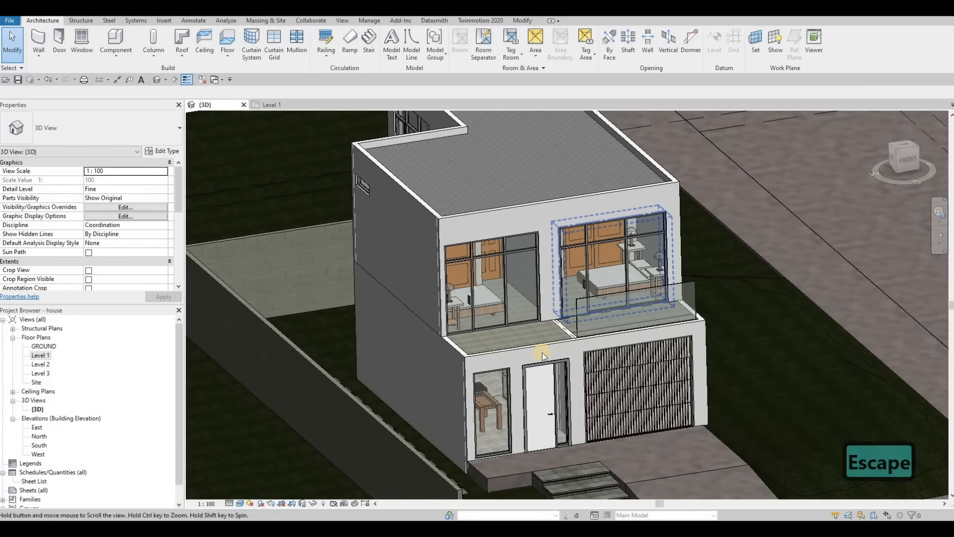
{"action": "middle_click_drag", "start_coordinate": [542, 353], "coordinate": [550, 329]}
{"action": "scroll", "coordinate": [524, 308], "scroll_direction": "up", "scroll_amount": 1}
{"action": "scroll", "coordinate": [523, 308], "scroll_direction": "up", "scroll_amount": 1}
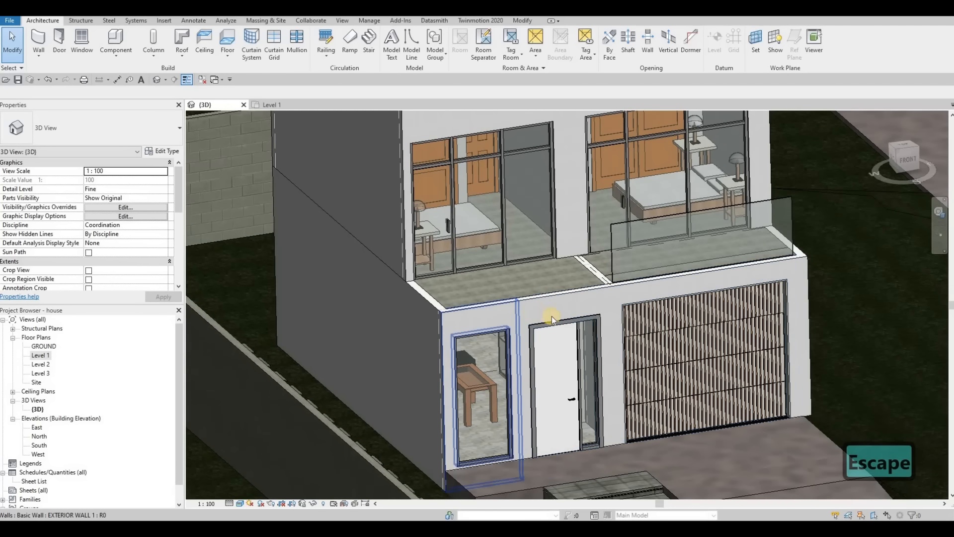
{"action": "middle_click_drag", "start_coordinate": [664, 334], "coordinate": [669, 323]}
{"action": "left_click", "coordinate": [669, 323]}
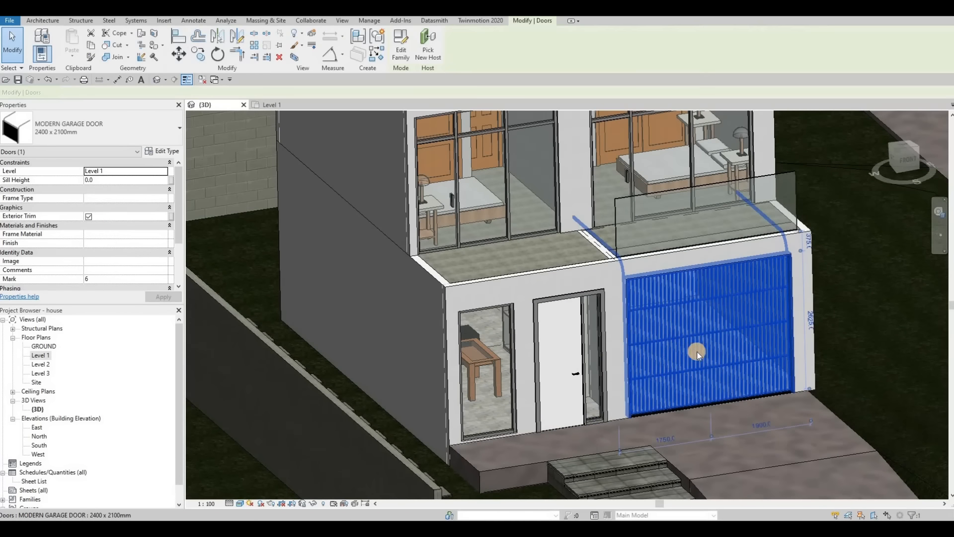
{"action": "key", "text": "Delete"}
{"action": "middle_click_drag", "start_coordinate": [680, 371], "coordinate": [641, 353]}
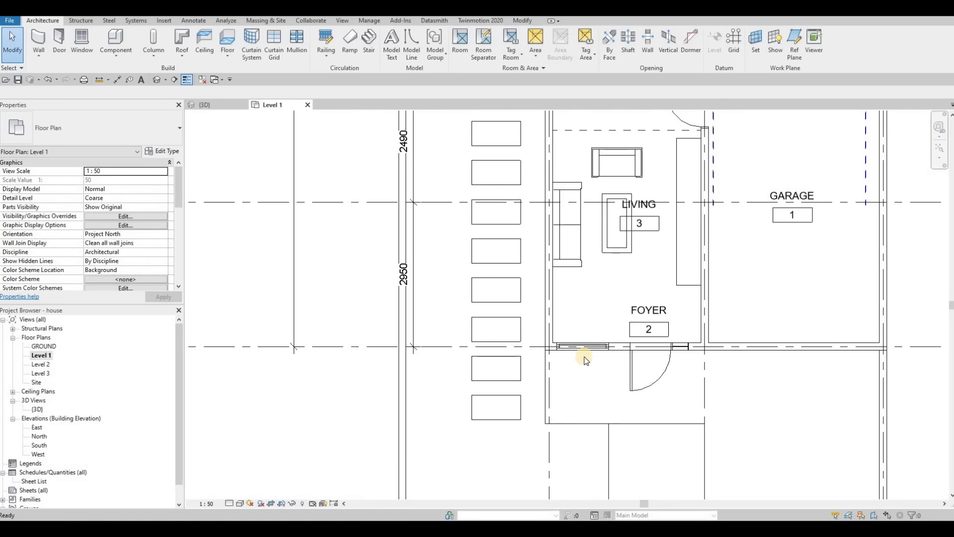
In the Level 1 plan, trim the front wall to a corner with the living-garage partition, keeping the foyer side.
{"action": "middle_click_drag", "start_coordinate": [646, 346], "coordinate": [633, 351]}
{"action": "scroll", "coordinate": [636, 344], "scroll_direction": "down", "scroll_amount": 2}
{"action": "key", "text": "Escape"}
{"action": "key", "text": "t"}
{"action": "key", "text": "r"}
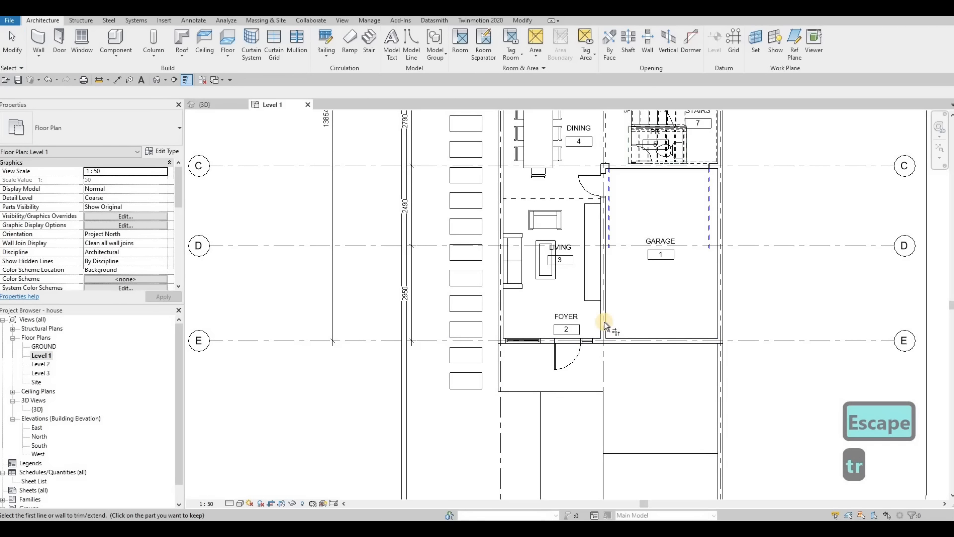
{"action": "left_click", "coordinate": [602, 333]}
{"action": "left_click", "coordinate": [597, 341]}
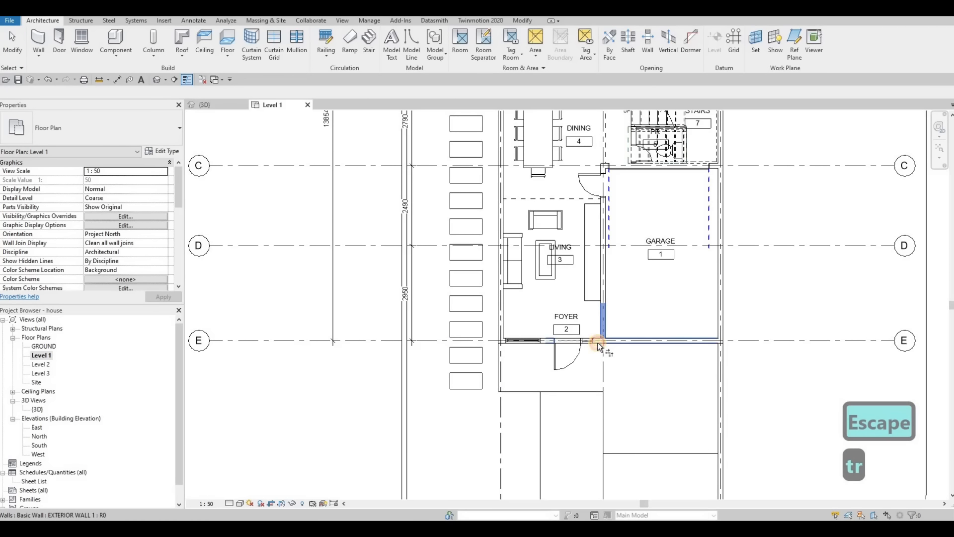
{"action": "scroll", "coordinate": [658, 287], "scroll_direction": "up", "scroll_amount": 3}
{"action": "key", "text": "Escape"}
{"action": "key", "text": "Escape"}
Delete the GARAGE room tag from the Level 1 plan.
{"action": "left_click", "coordinate": [655, 288]}
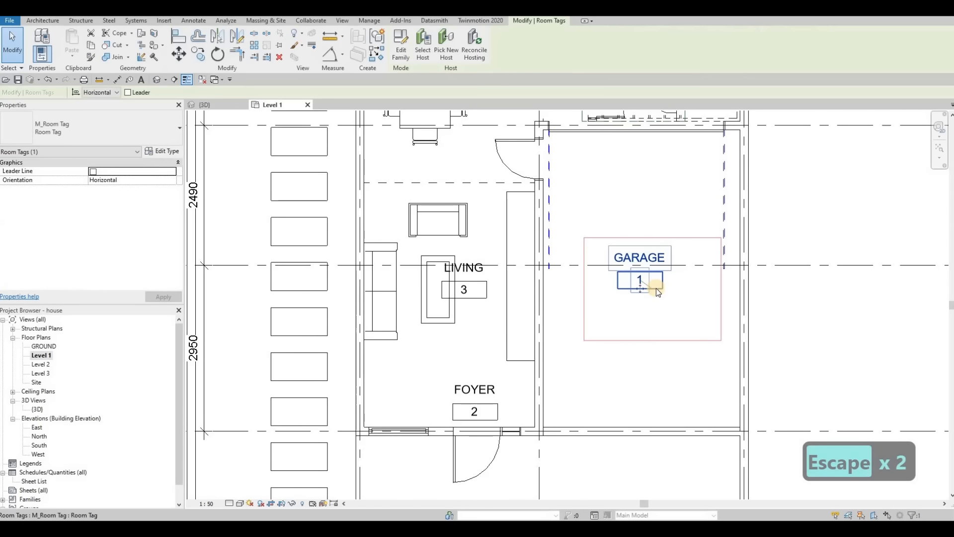
{"action": "key", "text": "Delete"}
{"action": "scroll", "coordinate": [652, 292], "scroll_direction": "down", "scroll_amount": 2}
{"action": "key", "text": "Escape"}
{"action": "key", "text": "Escape"}
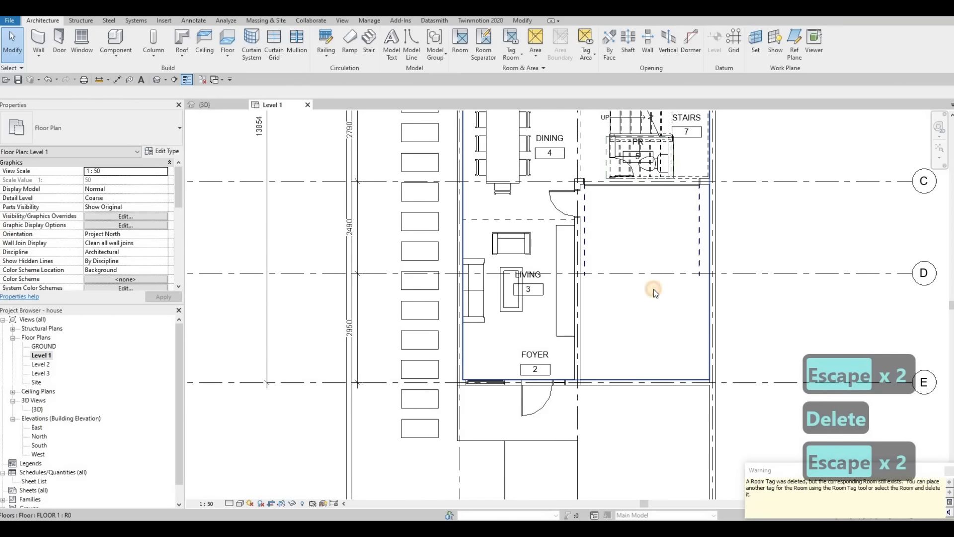
Delete the remaining modern garage door from the wall at grid line C in the Level 1 plan.
{"action": "left_click", "coordinate": [627, 248]}
{"action": "key", "text": "Escape"}
{"action": "middle_click_drag", "start_coordinate": [588, 209], "coordinate": [582, 228]}
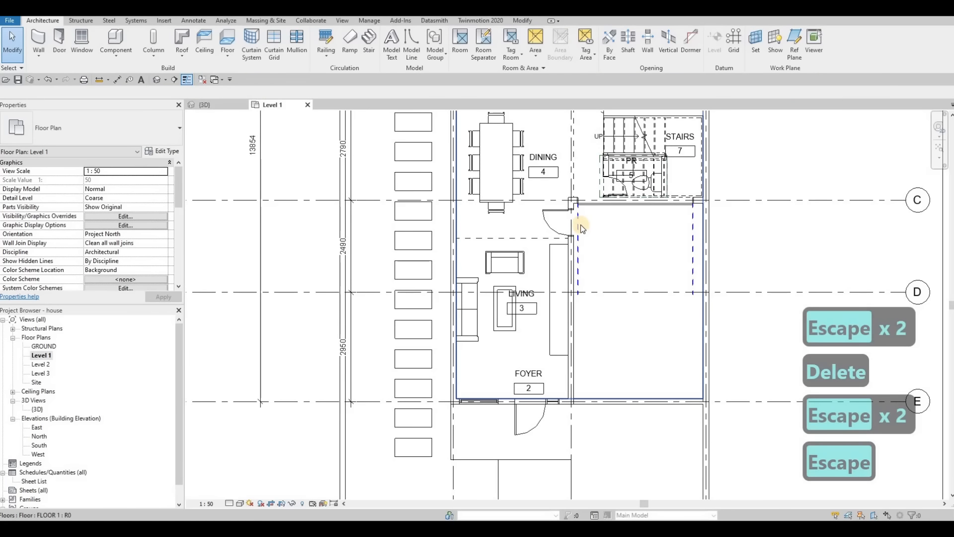
{"action": "left_click", "coordinate": [582, 219]}
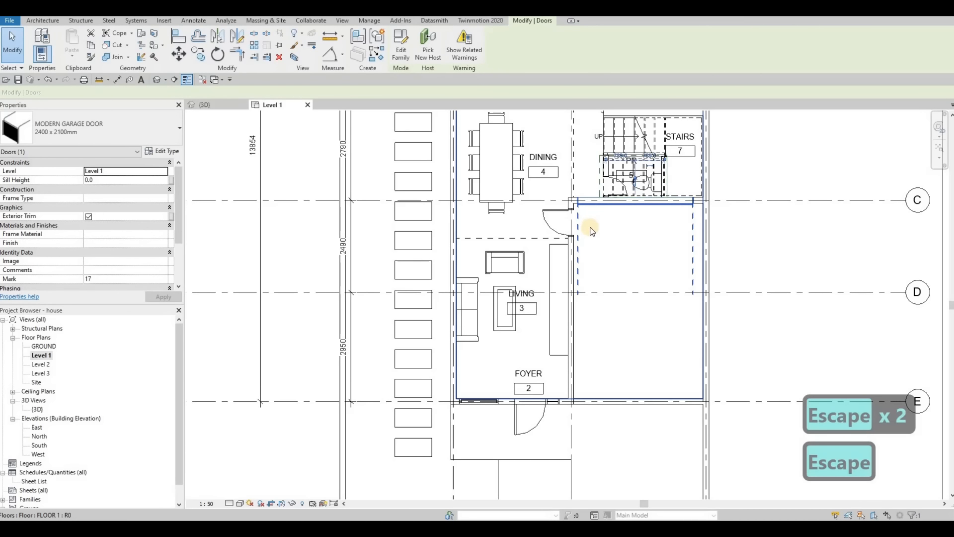
{"action": "key", "text": "Delete"}
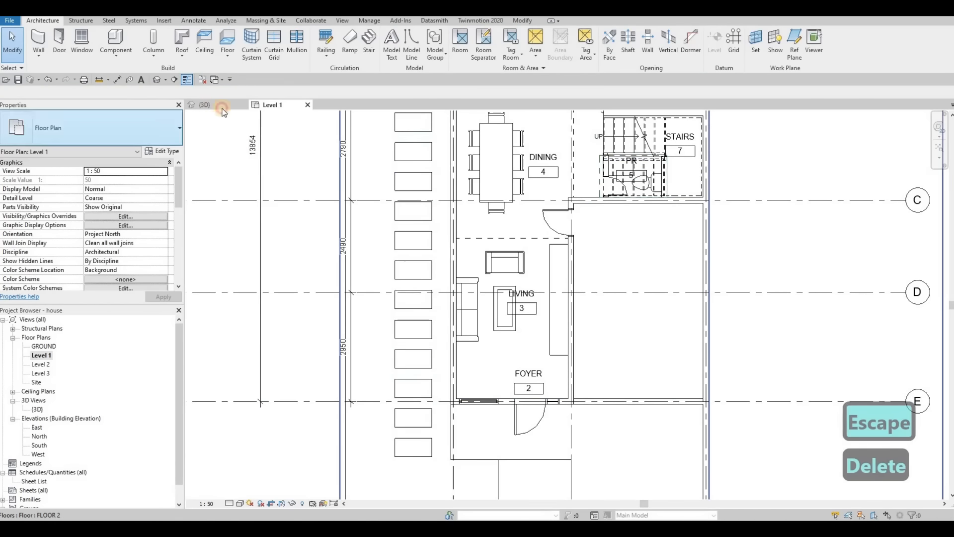
In the 3D view, attach the top of the living-garage partition wall to the floor slab above.
{"action": "key", "text": "ctrl+Tab"}
{"action": "middle_click_drag", "start_coordinate": [636, 234], "coordinate": [528, 258], "text": "shift"}
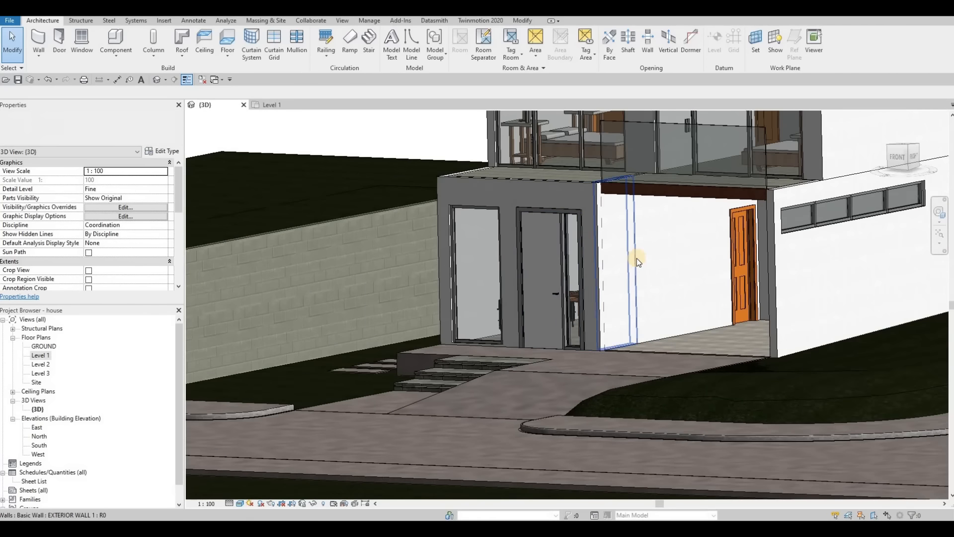
{"action": "middle_click_drag", "start_coordinate": [636, 258], "coordinate": [531, 290], "text": "shift"}
{"action": "key", "text": "Escape"}
{"action": "scroll", "coordinate": [577, 264], "scroll_direction": "up", "scroll_amount": 2}
{"action": "key", "text": "Escape"}
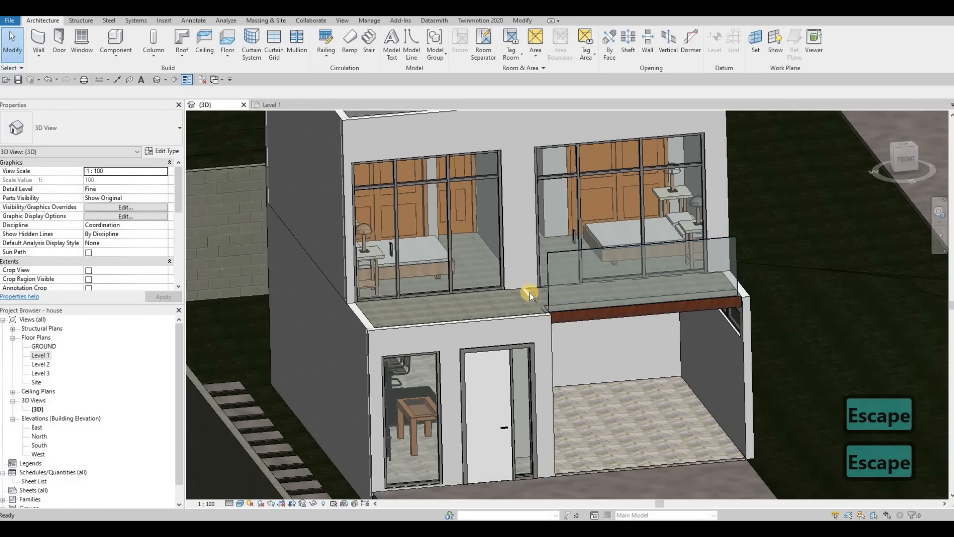
{"action": "left_click", "coordinate": [525, 294]}
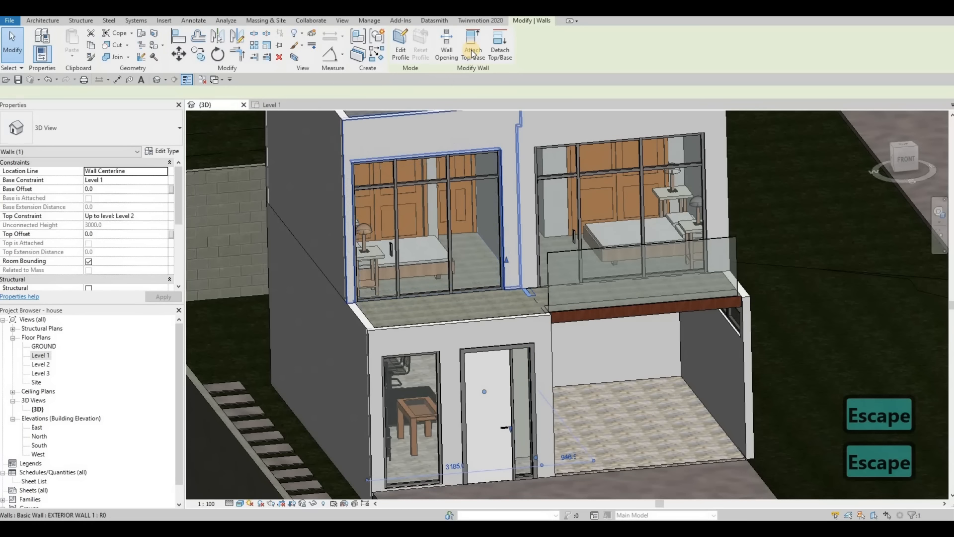
{"action": "left_click", "coordinate": [472, 53]}
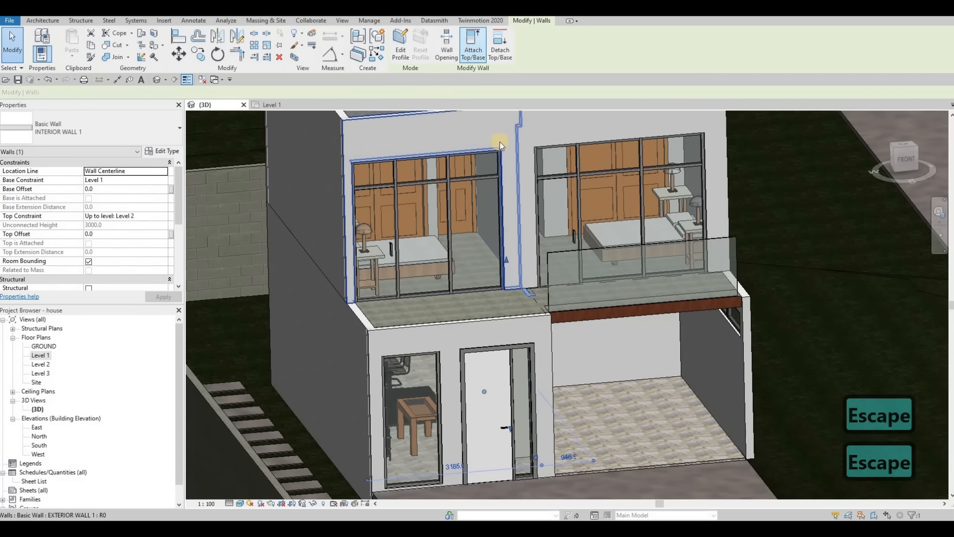
{"action": "left_click", "coordinate": [488, 298]}
{"action": "key", "text": "Escape"}
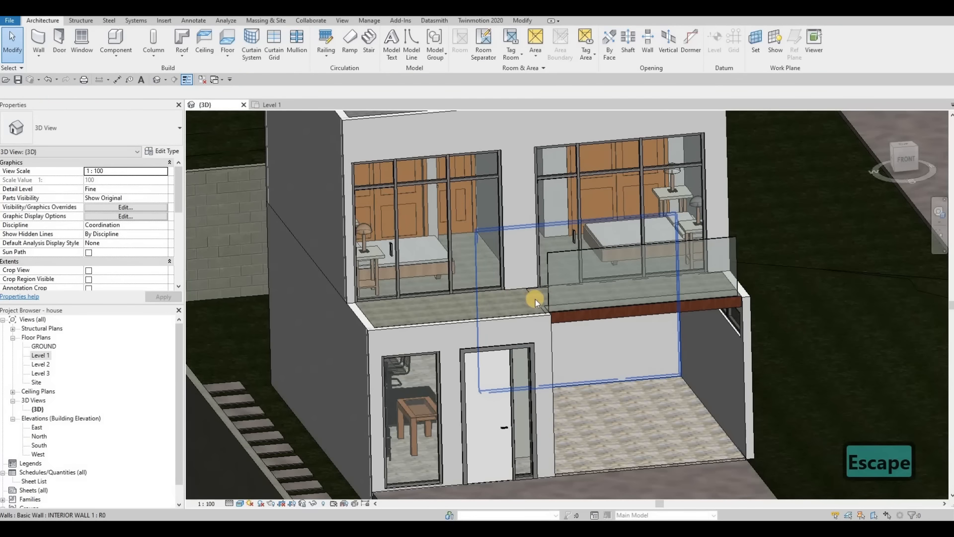
Delete the short room separation line on the upper terrace floor, beside the end of the glass balustrade.
{"action": "left_click", "coordinate": [549, 317]}
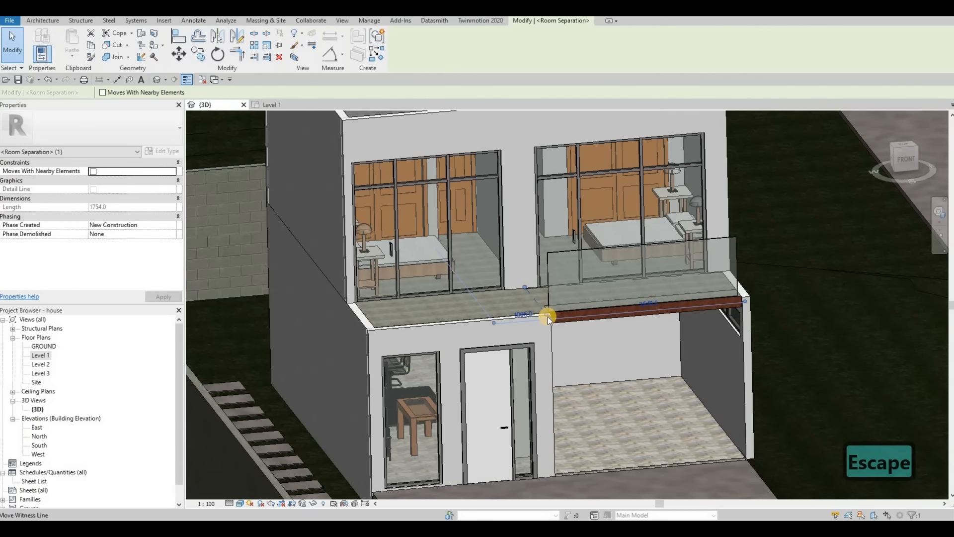
{"action": "key", "text": "Delete"}
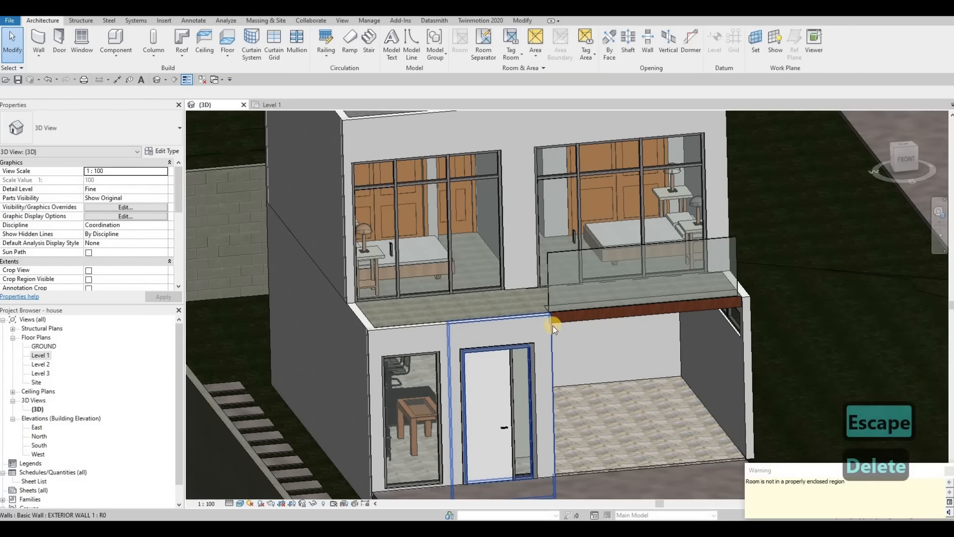
{"action": "key", "text": "Escape"}
{"action": "key", "text": "Escape"}
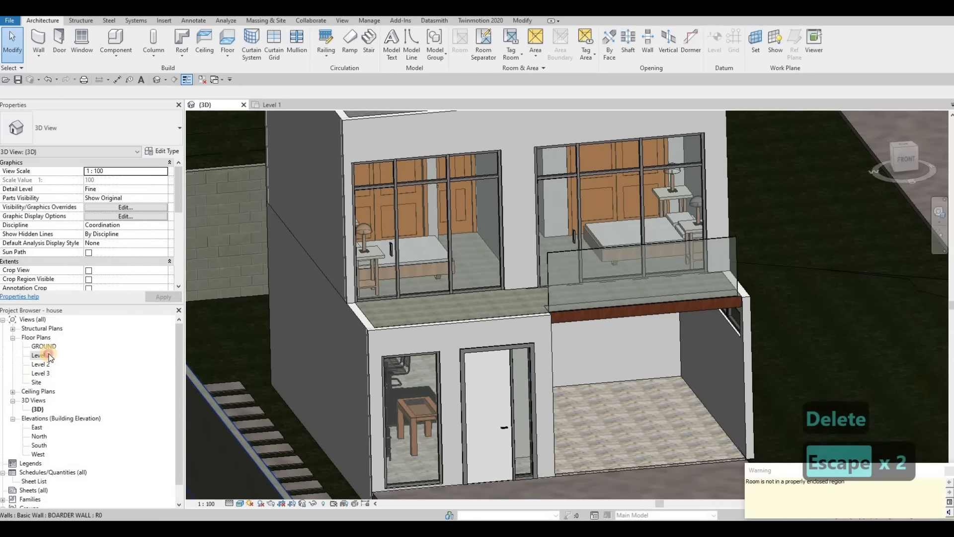
In the Level 2 plan, delete the room separation line between BEDROOM 2 and BALCONY 1.
{"action": "double_click", "coordinate": [50, 356]}
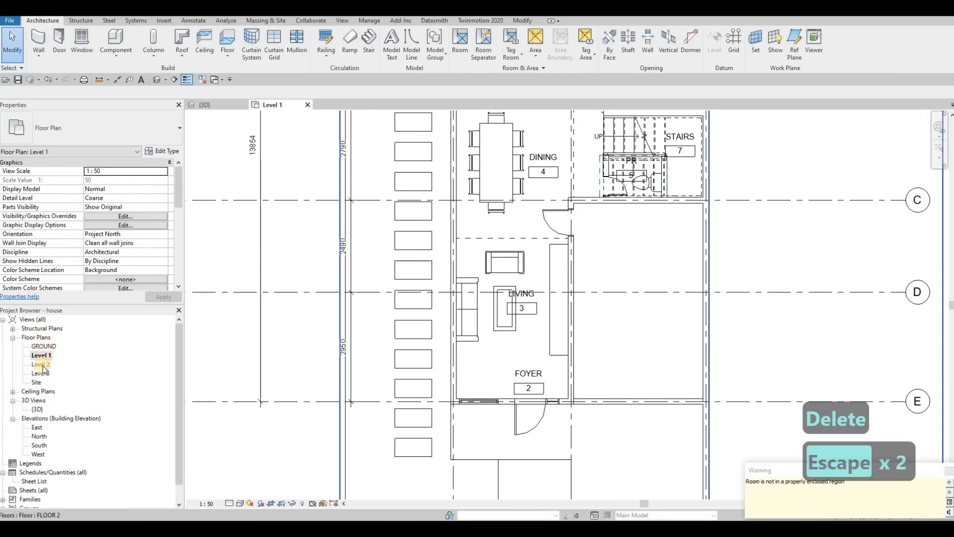
{"action": "double_click", "coordinate": [42, 366]}
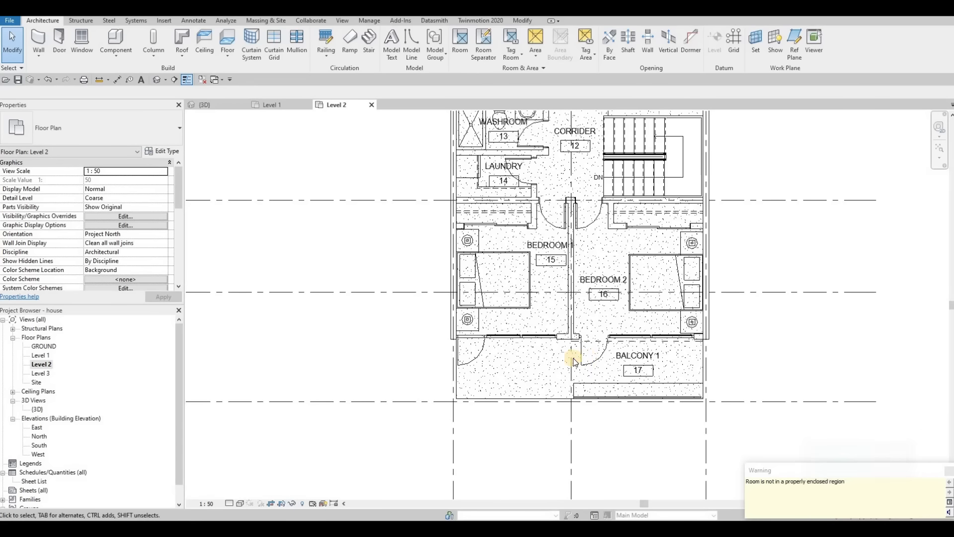
{"action": "scroll", "coordinate": [571, 368], "scroll_direction": "up", "scroll_amount": 3}
{"action": "key", "text": "Escape"}
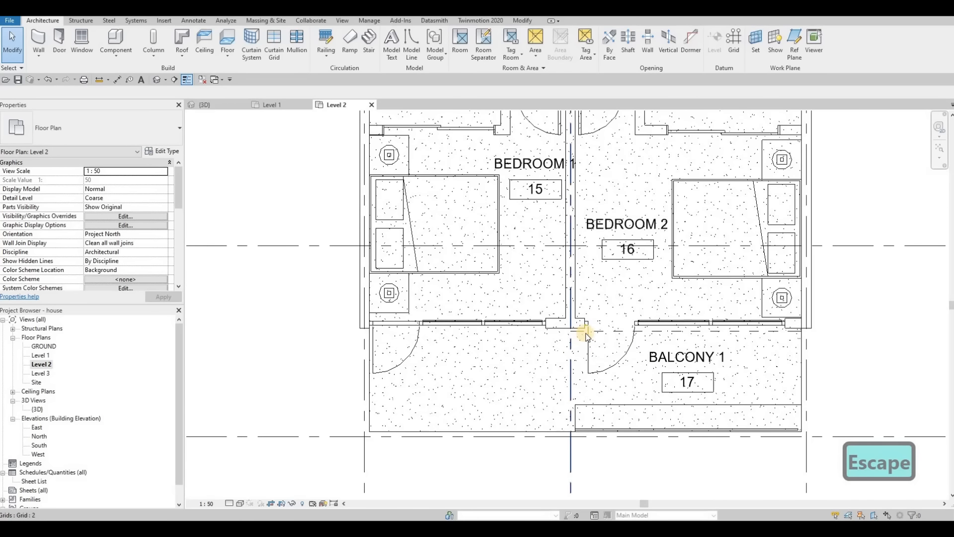
{"action": "key", "text": "Escape"}
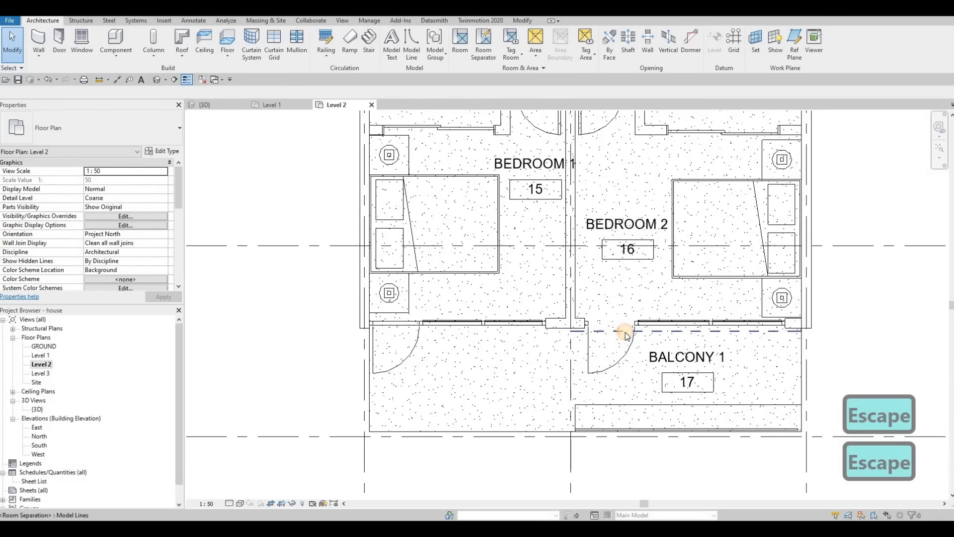
{"action": "left_click", "coordinate": [624, 332]}
{"action": "key", "text": "Delete"}
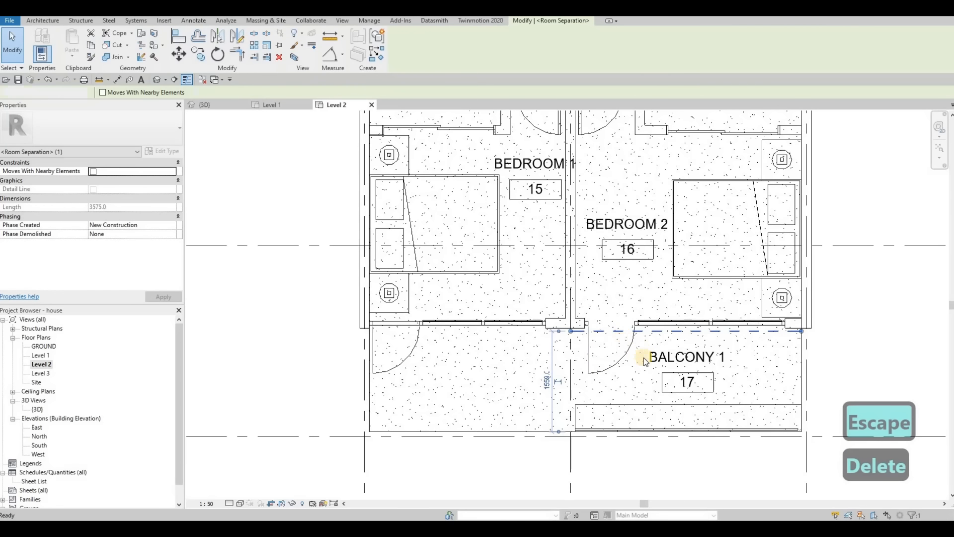
{"action": "key", "text": "Escape"}
{"action": "key", "text": "Escape"}
{"action": "scroll", "coordinate": [390, 207], "scroll_direction": "down", "scroll_amount": 2}
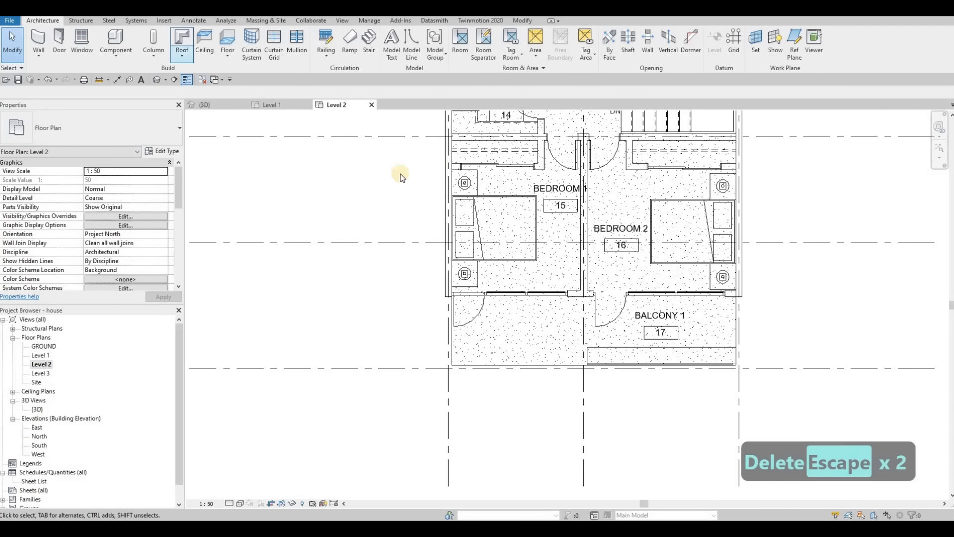
Examine the remodelled front facade, open garage bay and entry in the 3D view from several angles.
{"action": "left_click", "coordinate": [157, 81]}
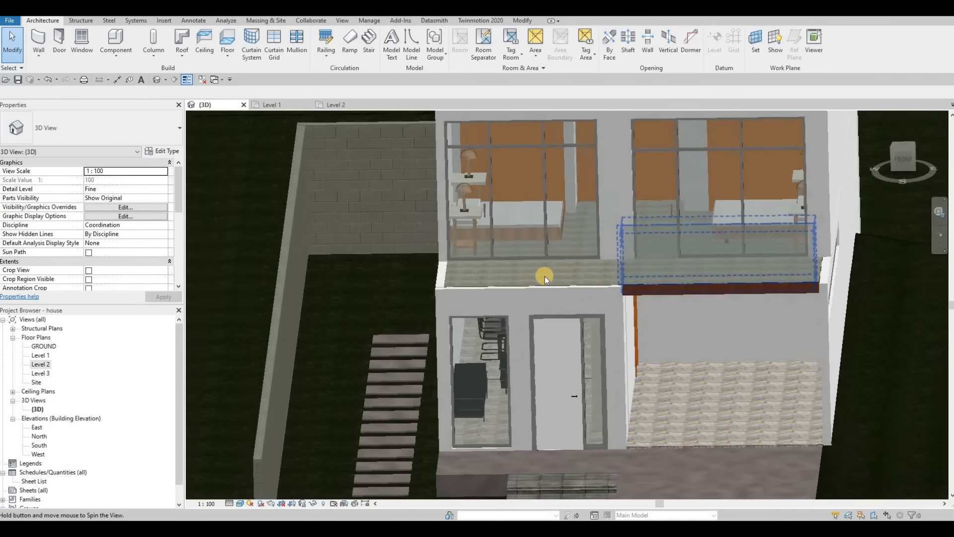
{"action": "middle_click_drag", "start_coordinate": [544, 276], "coordinate": [567, 263], "text": "shift"}
{"action": "middle_click_drag", "start_coordinate": [566, 263], "coordinate": [552, 271]}
{"action": "middle_click_drag", "start_coordinate": [489, 266], "coordinate": [393, 254], "text": "shift"}
{"action": "middle_click_drag", "start_coordinate": [392, 253], "coordinate": [421, 245]}
{"action": "middle_click_drag", "start_coordinate": [557, 263], "coordinate": [528, 263]}
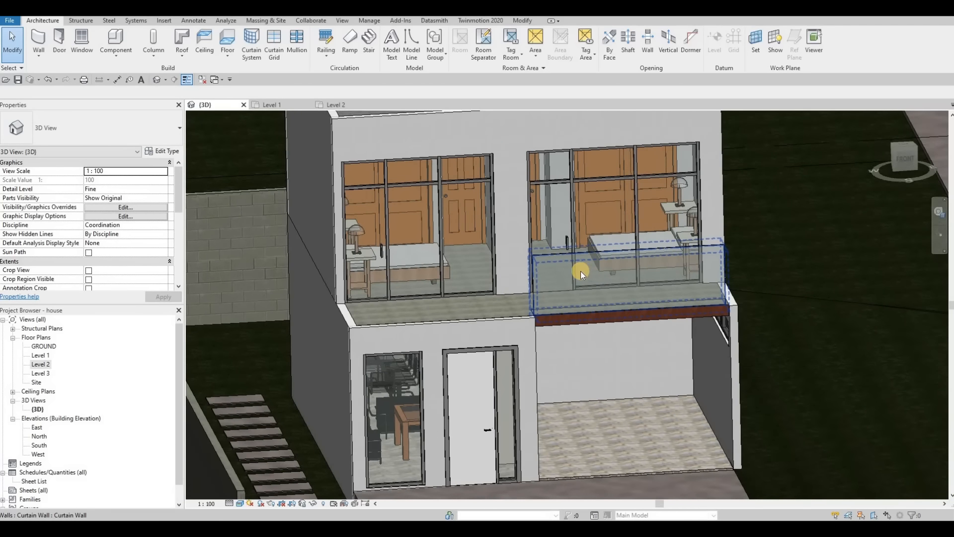
{"action": "scroll", "coordinate": [571, 290], "scroll_direction": "down", "scroll_amount": 1}
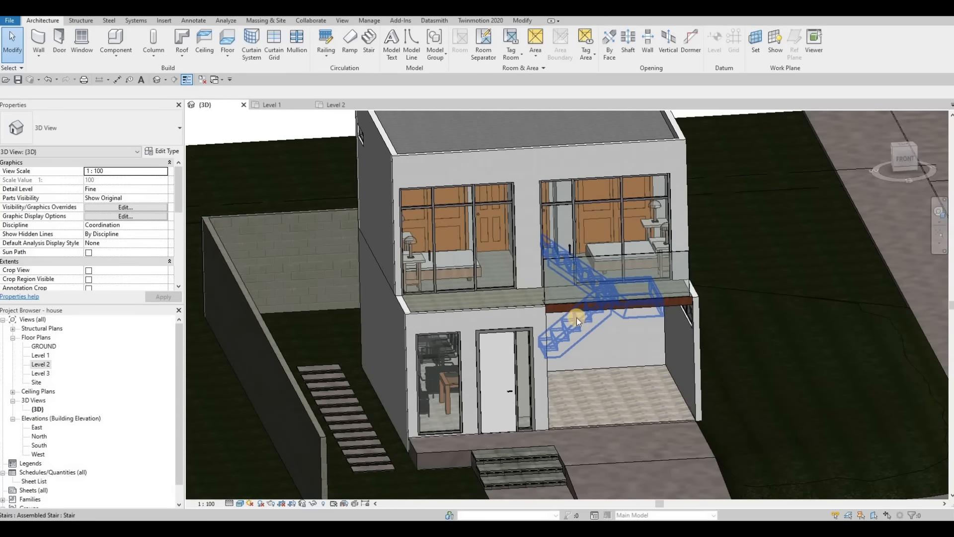
{"action": "middle_click_drag", "start_coordinate": [589, 312], "coordinate": [559, 320], "text": "shift"}
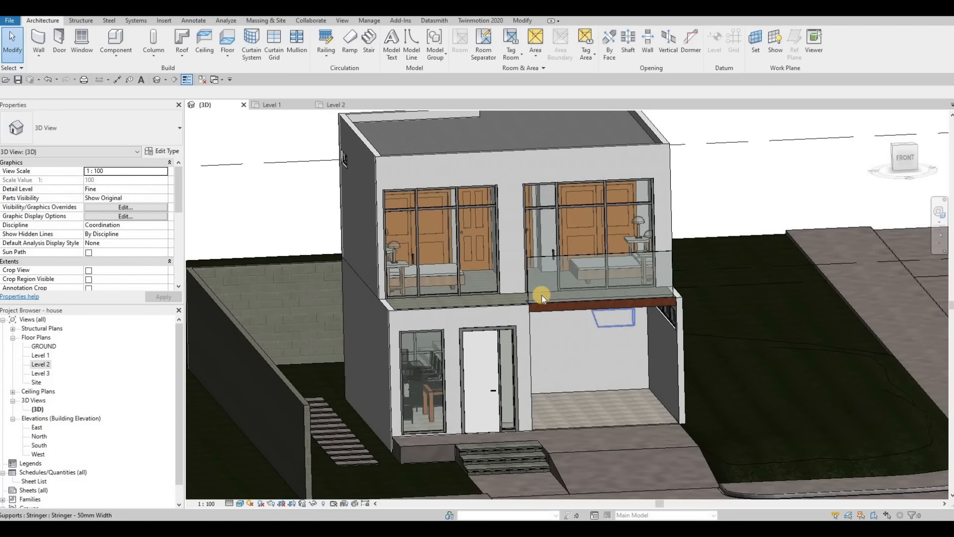
{"action": "scroll", "coordinate": [540, 314], "scroll_direction": "down", "scroll_amount": 2}
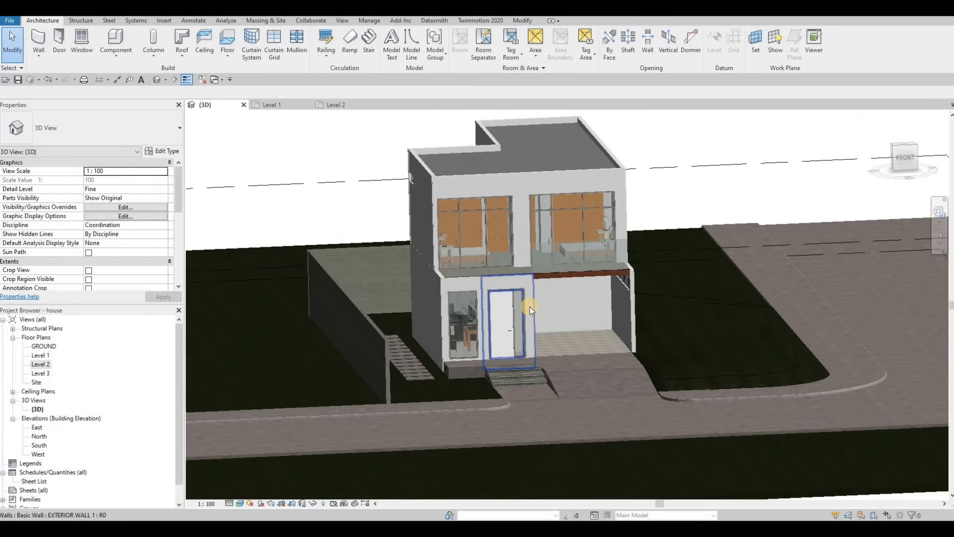
{"action": "scroll", "coordinate": [487, 252], "scroll_direction": "up", "scroll_amount": 2}
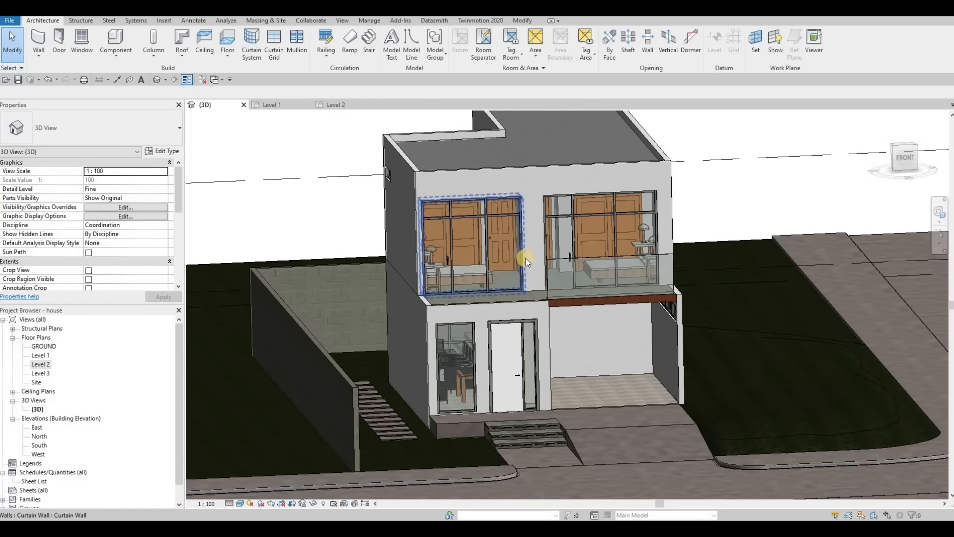
{"action": "middle_click_drag", "start_coordinate": [603, 309], "coordinate": [536, 402], "text": "shift"}
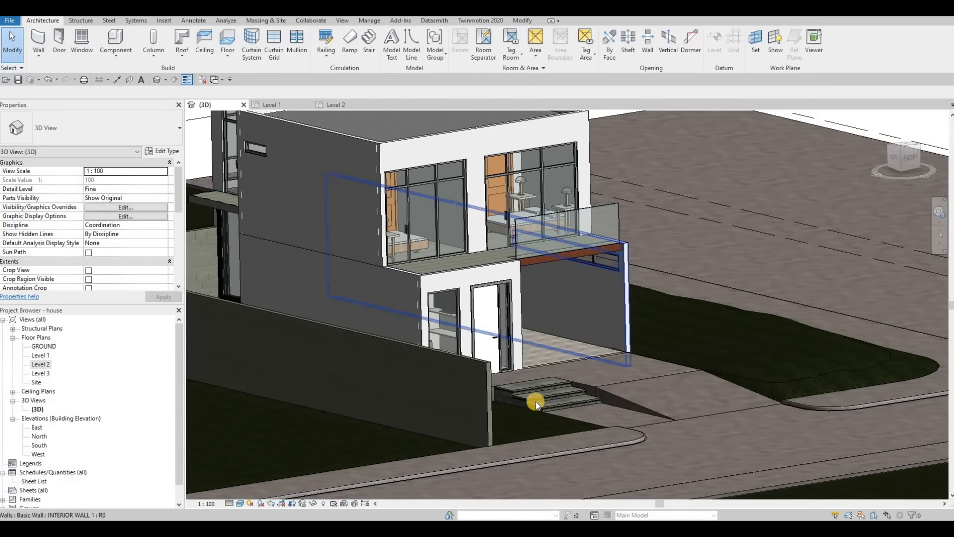
Select the front entry steps and, in the GROUND plan, extend their lowest tread towards the street.
{"action": "left_click", "coordinate": [548, 407]}
{"action": "scroll", "coordinate": [547, 406], "scroll_direction": "up", "scroll_amount": 4}
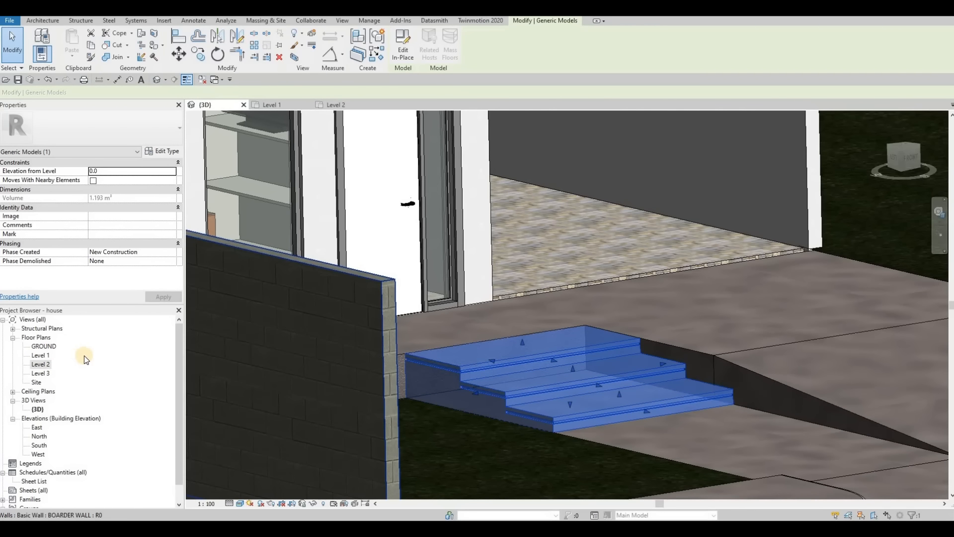
{"action": "double_click", "coordinate": [45, 347]}
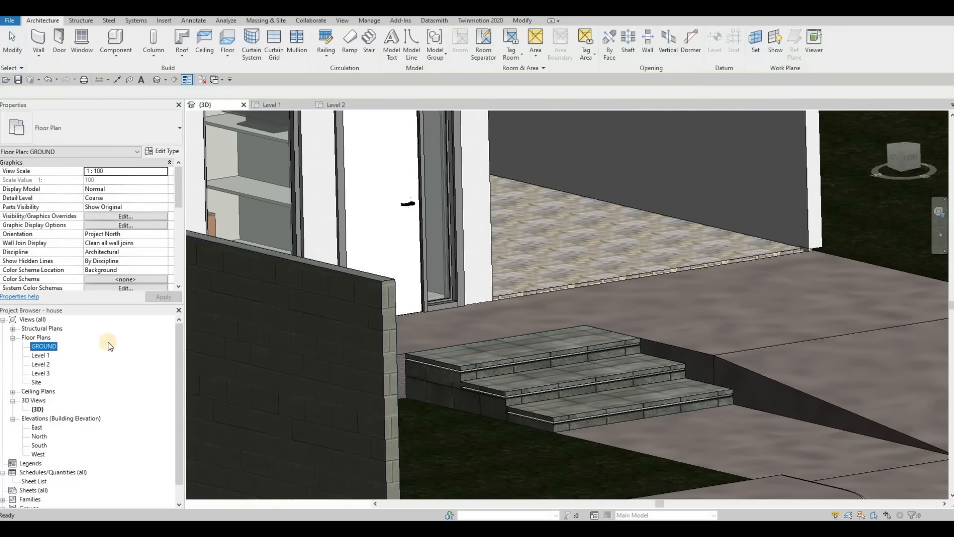
{"action": "scroll", "coordinate": [556, 341], "scroll_direction": "up", "scroll_amount": 6}
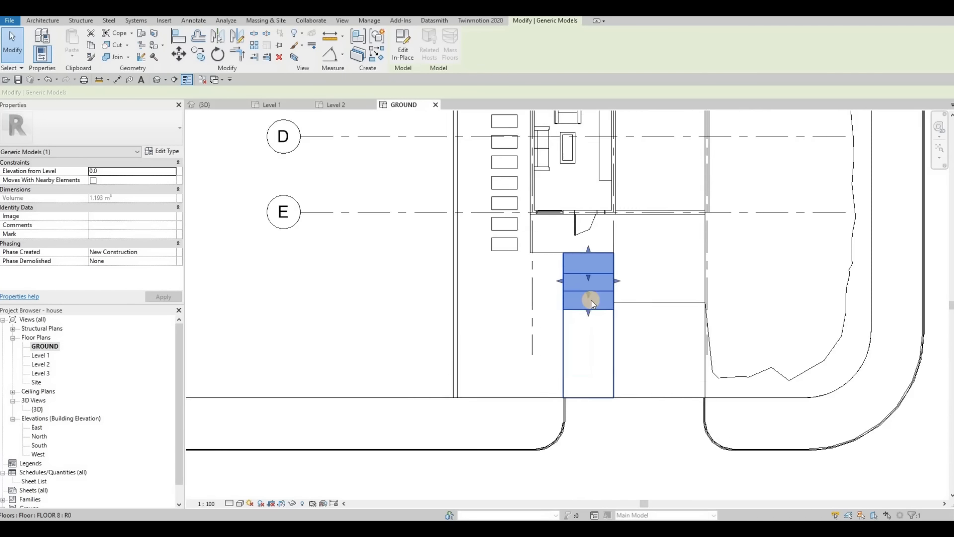
{"action": "left_click_drag", "start_coordinate": [596, 295], "coordinate": [595, 350]}
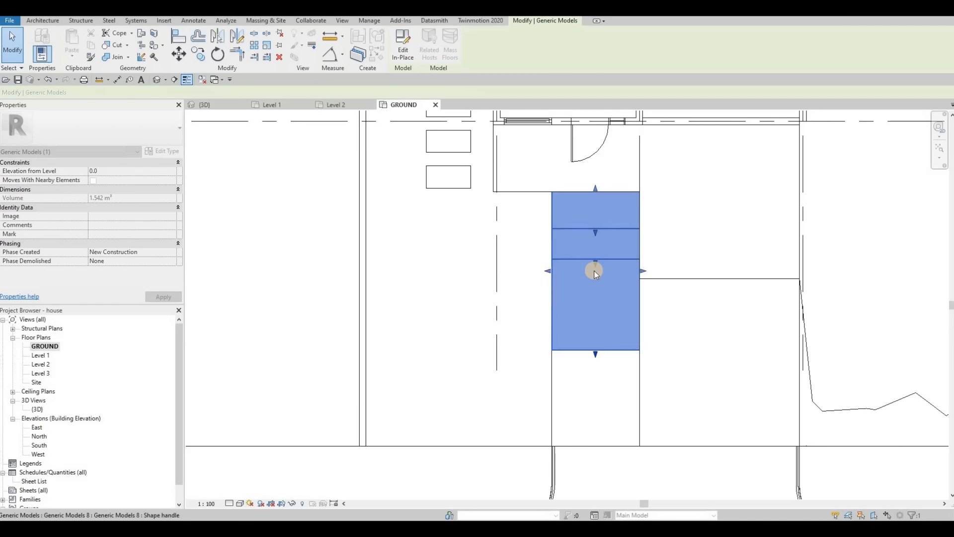
Reposition the inner tread edges of the entry steps to give three roughly equal treads, and check them in 3D.
{"action": "left_click_drag", "start_coordinate": [596, 265], "coordinate": [599, 301]}
{"action": "left_click_drag", "start_coordinate": [594, 235], "coordinate": [597, 260]}
{"action": "key", "text": "Escape"}
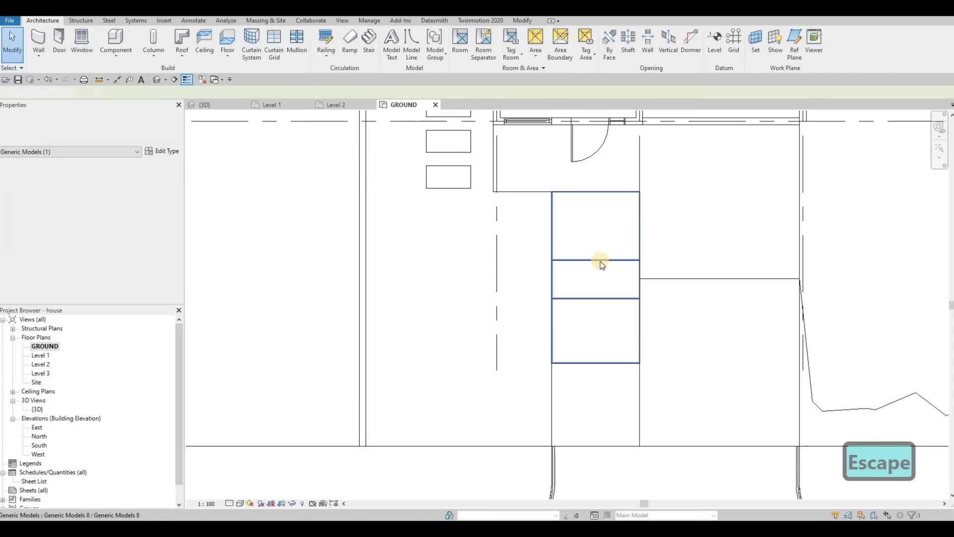
{"action": "left_click", "coordinate": [597, 273]}
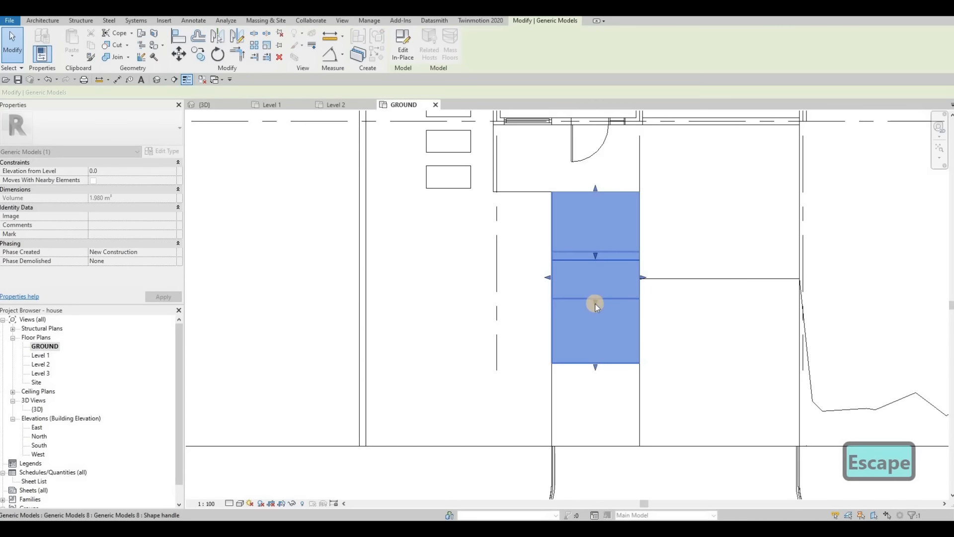
{"action": "left_click_drag", "start_coordinate": [595, 303], "coordinate": [597, 306]}
{"action": "key", "text": "Escape"}
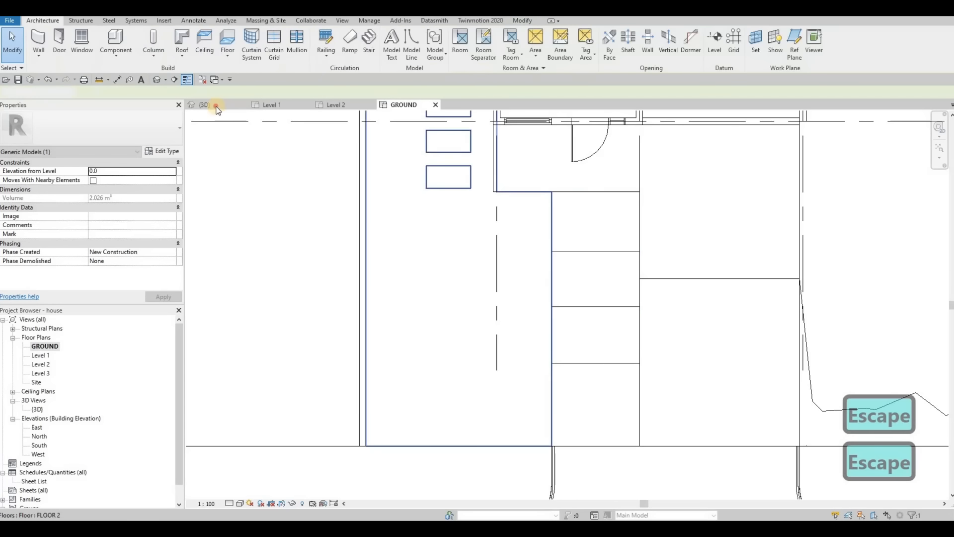
{"action": "left_click", "coordinate": [213, 104]}
{"action": "middle_click_drag", "start_coordinate": [601, 368], "coordinate": [434, 363], "text": "shift"}
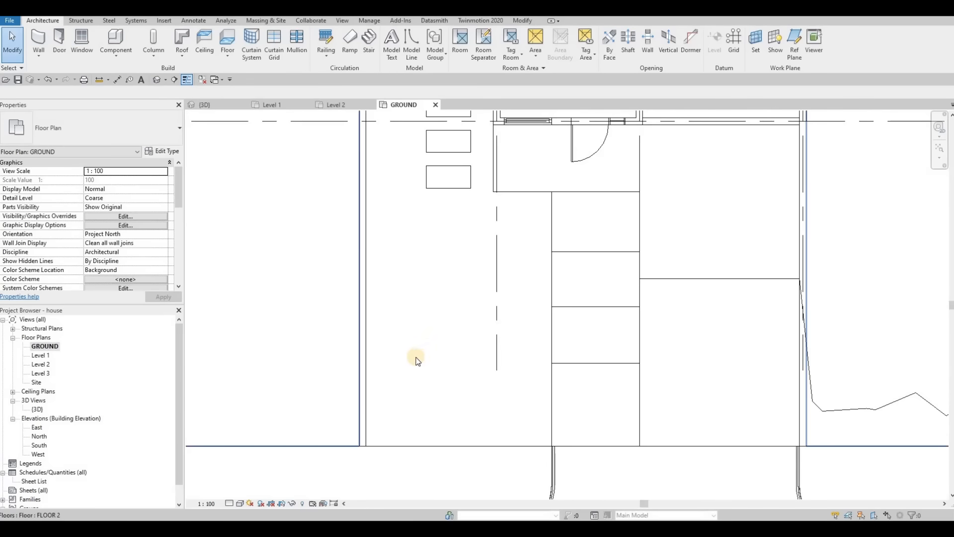
{"action": "scroll", "coordinate": [417, 360], "scroll_direction": "up", "scroll_amount": 3}
{"action": "left_click", "coordinate": [418, 364]}
{"action": "key", "text": "Escape"}
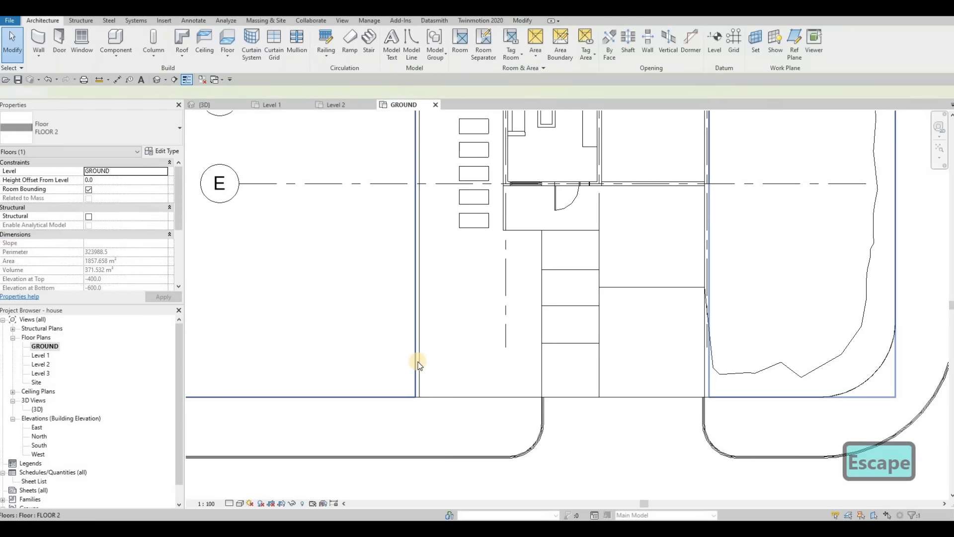
Shorten the boundary wall beside the stepping stones by pulling its street-side end back towards grid E.
{"action": "key", "text": "Tab"}
{"action": "key", "text": "Tab"}
{"action": "left_click", "coordinate": [414, 396]}
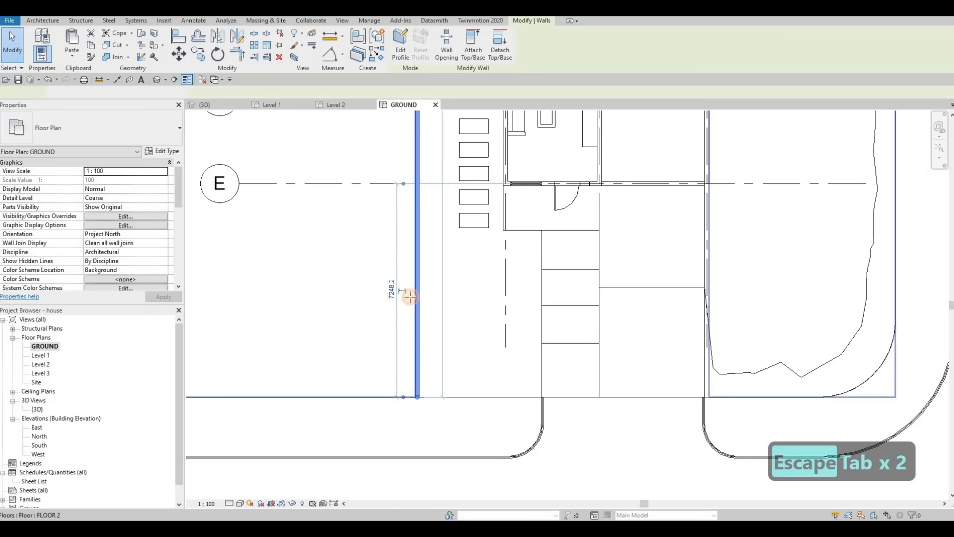
{"action": "left_click_drag", "start_coordinate": [416, 397], "coordinate": [416, 272]}
{"action": "key", "text": "Escape"}
{"action": "key", "text": "Escape"}
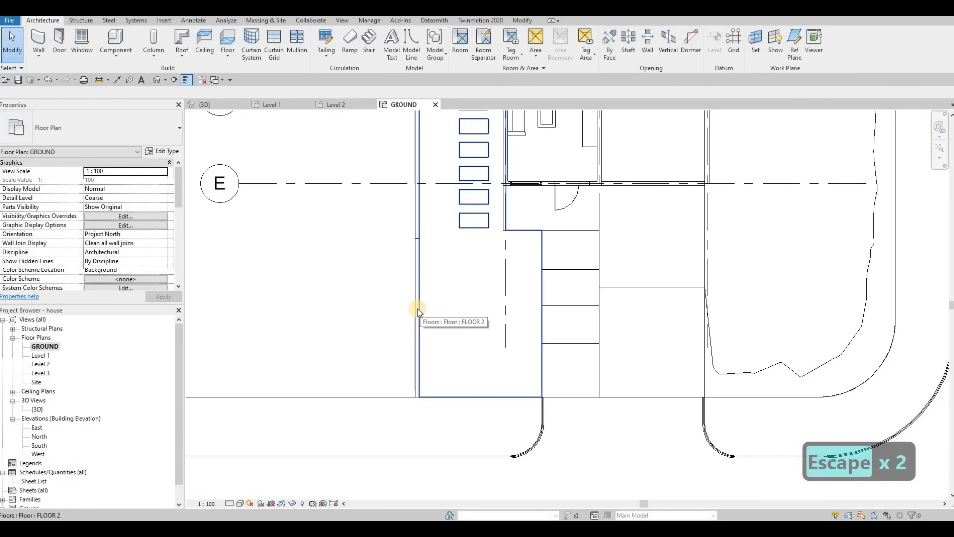
Edit the large FLOOR 2 boundary, aligning its edge with the neighbouring floor to close the strip left by the shortened wall.
{"action": "left_click", "coordinate": [418, 309]}
{"action": "left_click", "coordinate": [369, 146]}
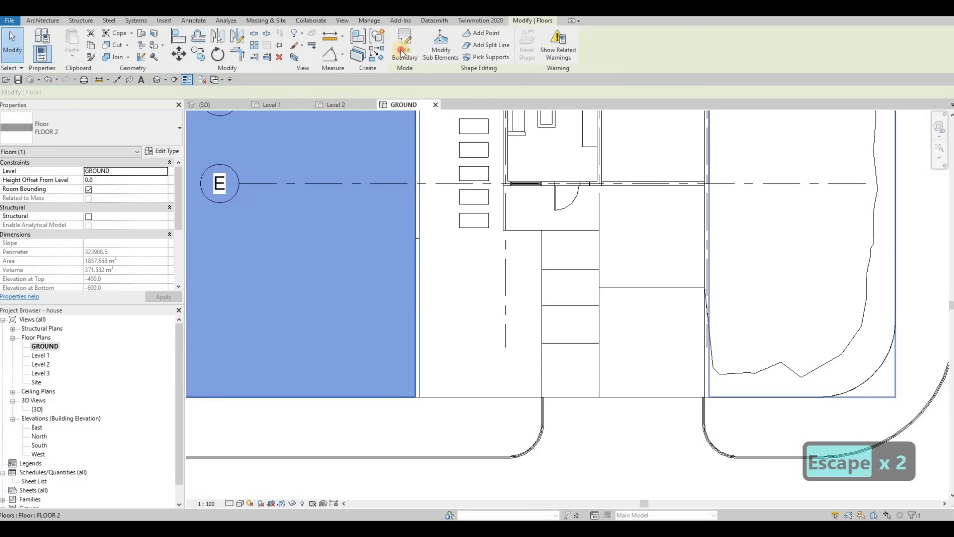
{"action": "double_click", "coordinate": [412, 171]}
{"action": "key", "text": "Escape"}
{"action": "scroll", "coordinate": [485, 240], "scroll_direction": "down", "scroll_amount": 3}
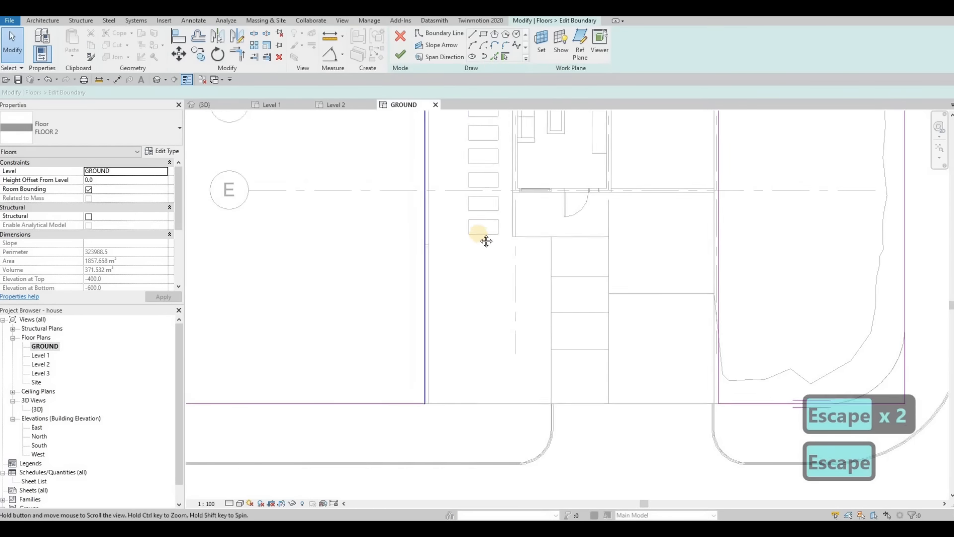
{"action": "scroll", "coordinate": [485, 264], "scroll_direction": "down", "scroll_amount": 3}
{"action": "key", "text": "a"}
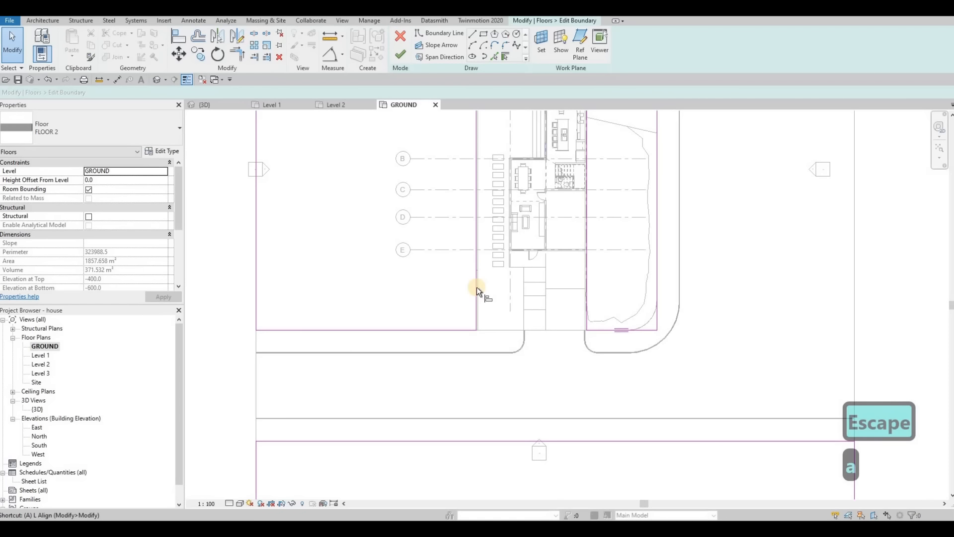
{"action": "key", "text": "l"}
{"action": "left_click", "coordinate": [474, 288]}
{"action": "left_click", "coordinate": [472, 282]}
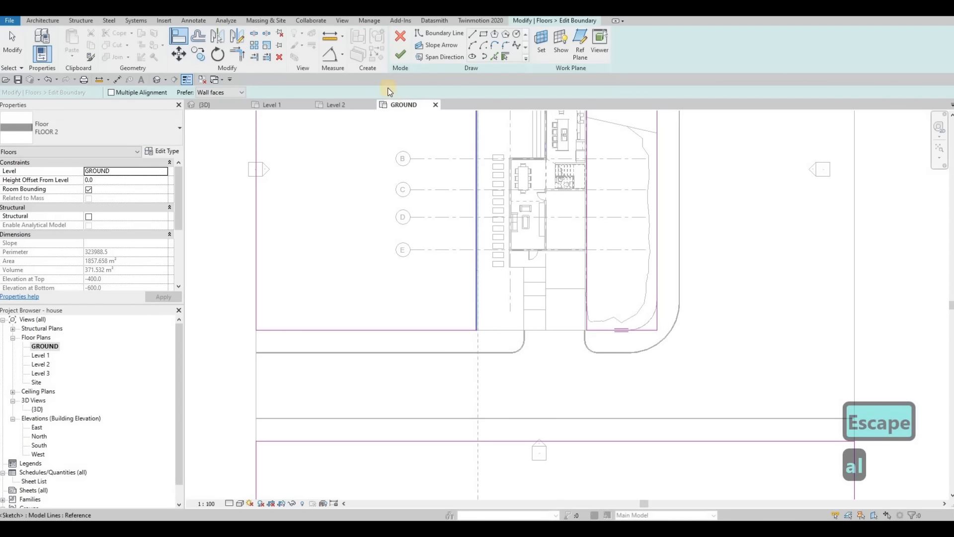
{"action": "left_click", "coordinate": [401, 54]}
{"action": "key", "text": "Escape"}
{"action": "key", "text": "Escape"}
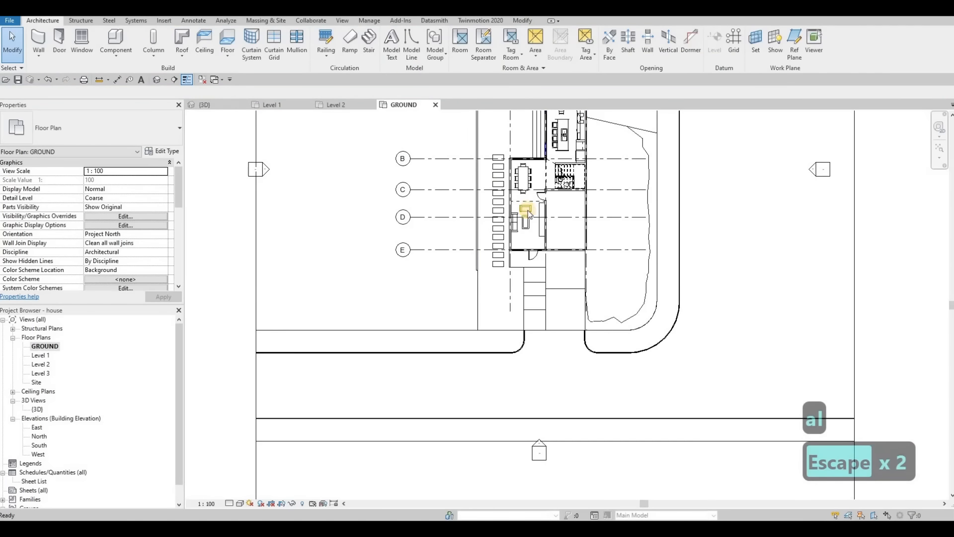
Examine the shortened boundary wall, the lawn edge, the entry steps and the front facade in 3D from several angles.
{"action": "left_click", "coordinate": [219, 104]}
{"action": "middle_click_drag", "start_coordinate": [515, 260], "coordinate": [499, 288], "text": "shift"}
{"action": "scroll", "coordinate": [499, 287], "scroll_direction": "down", "scroll_amount": 2}
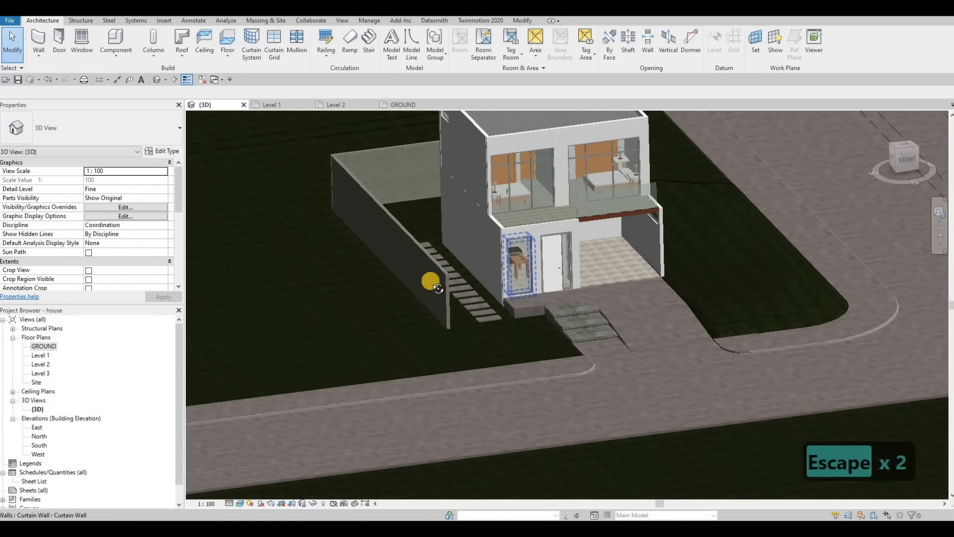
{"action": "middle_click_drag", "start_coordinate": [430, 281], "coordinate": [528, 263], "text": "shift"}
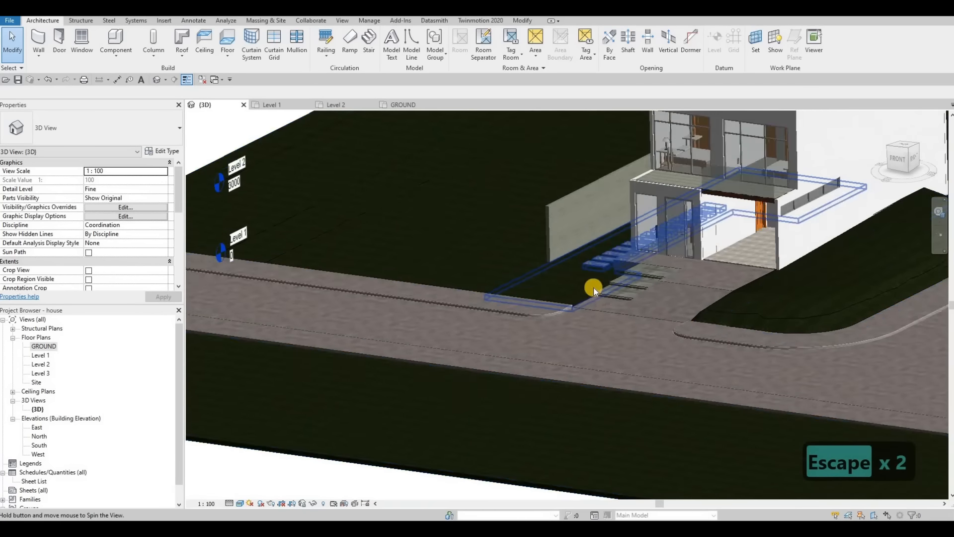
{"action": "middle_click_drag", "start_coordinate": [592, 287], "coordinate": [499, 288], "text": "shift"}
{"action": "middle_click_drag", "start_coordinate": [607, 308], "coordinate": [581, 248], "text": "shift"}
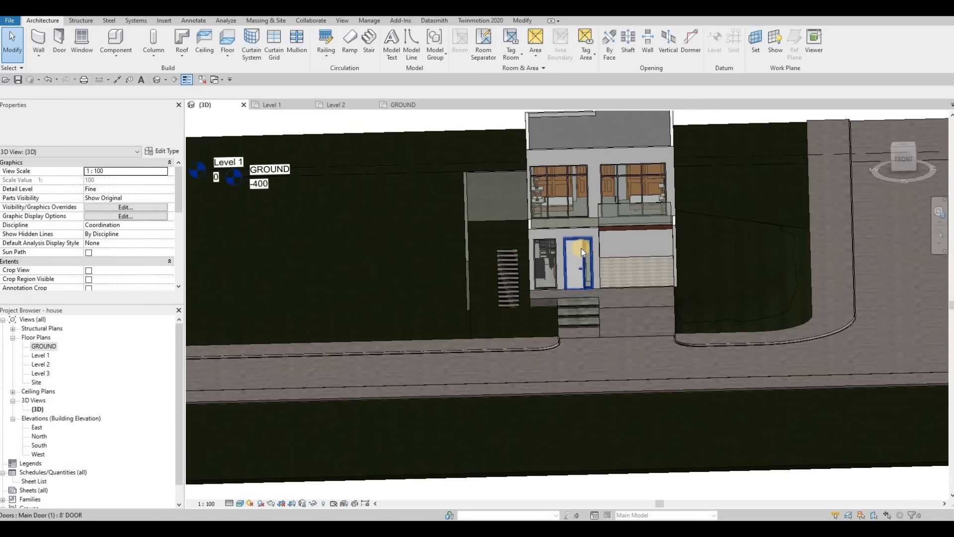
{"action": "middle_click_drag", "start_coordinate": [643, 286], "coordinate": [585, 303], "text": "shift"}
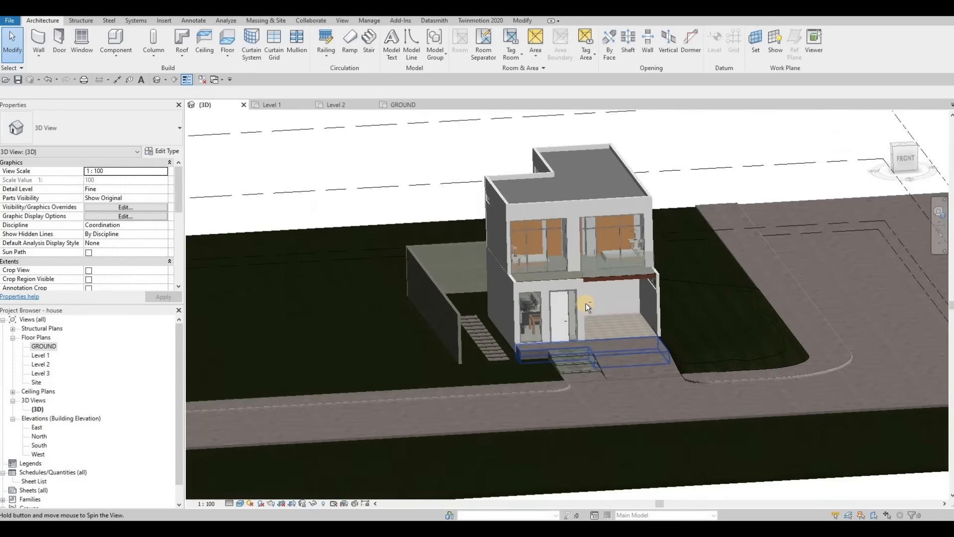
{"action": "scroll", "coordinate": [591, 328], "scroll_direction": "up", "scroll_amount": 3}
{"action": "middle_click_drag", "start_coordinate": [597, 349], "coordinate": [666, 412], "text": "shift"}
{"action": "scroll", "coordinate": [636, 321], "scroll_direction": "down", "scroll_amount": 4}
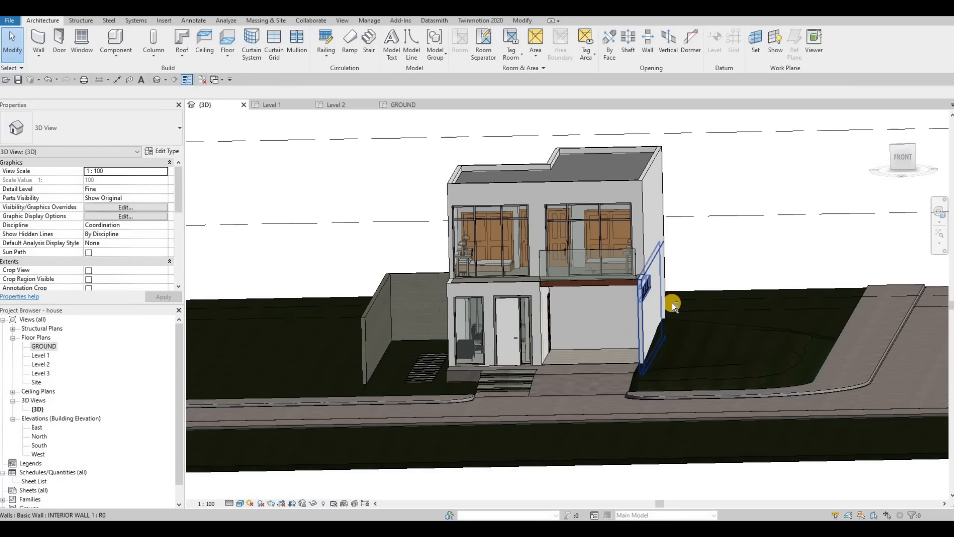
{"action": "middle_click_drag", "start_coordinate": [502, 326], "coordinate": [682, 270], "text": "shift"}
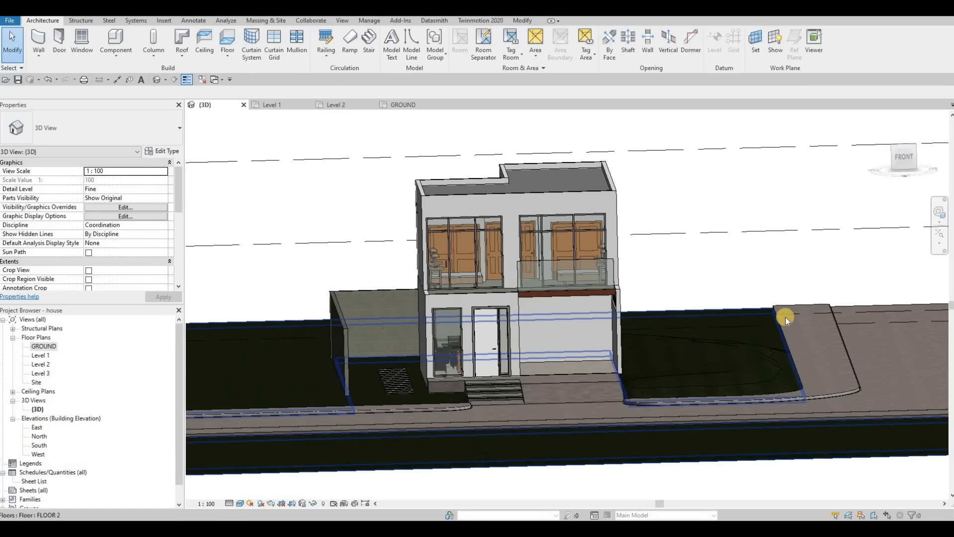
{"action": "scroll", "coordinate": [785, 317], "scroll_direction": "down", "scroll_amount": 2}
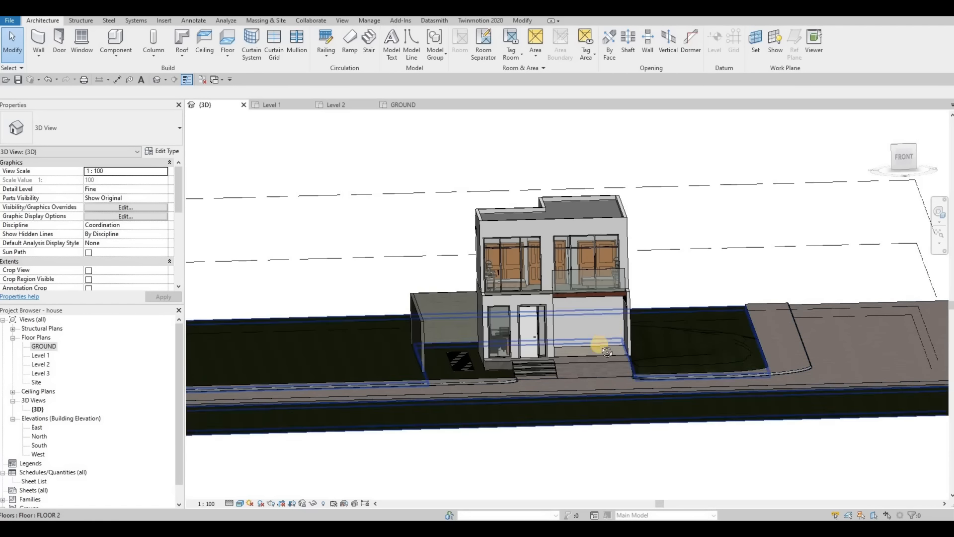
{"action": "middle_click_drag", "start_coordinate": [579, 325], "coordinate": [387, 332], "text": "shift"}
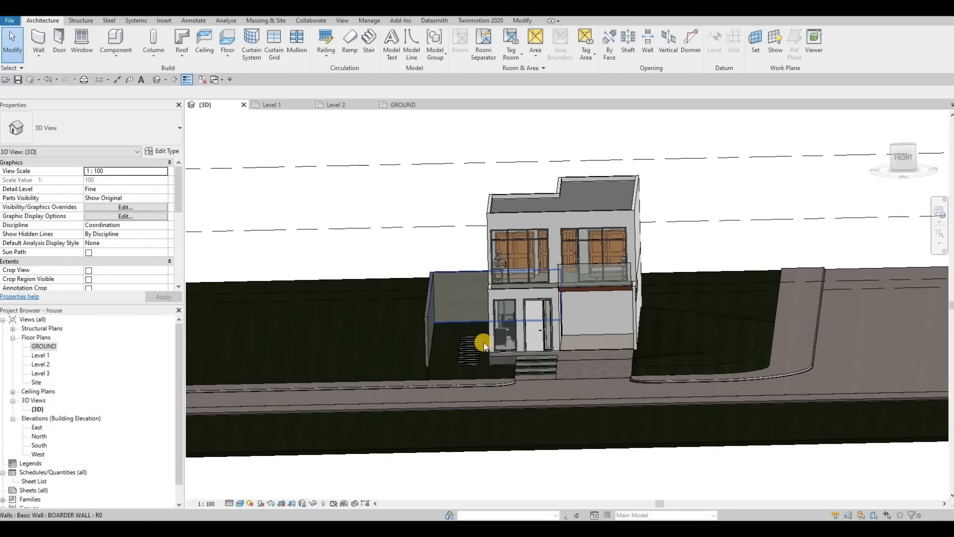
In the South elevation, start an in-place Generic Models component and set its work plane on the upper front exterior wall.
{"action": "double_click", "coordinate": [40, 445]}
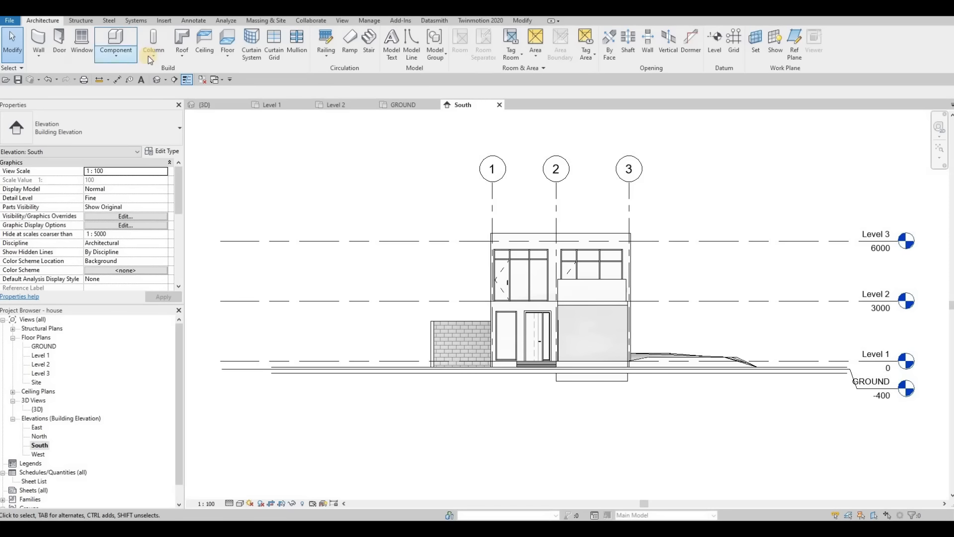
{"action": "left_click", "coordinate": [115, 52]}
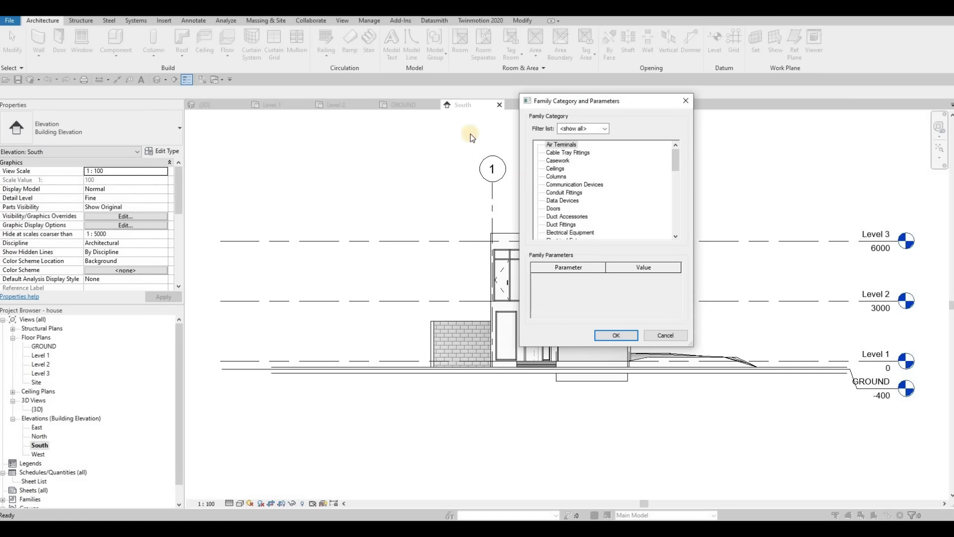
{"action": "scroll", "coordinate": [571, 211], "scroll_direction": "down", "scroll_amount": 3}
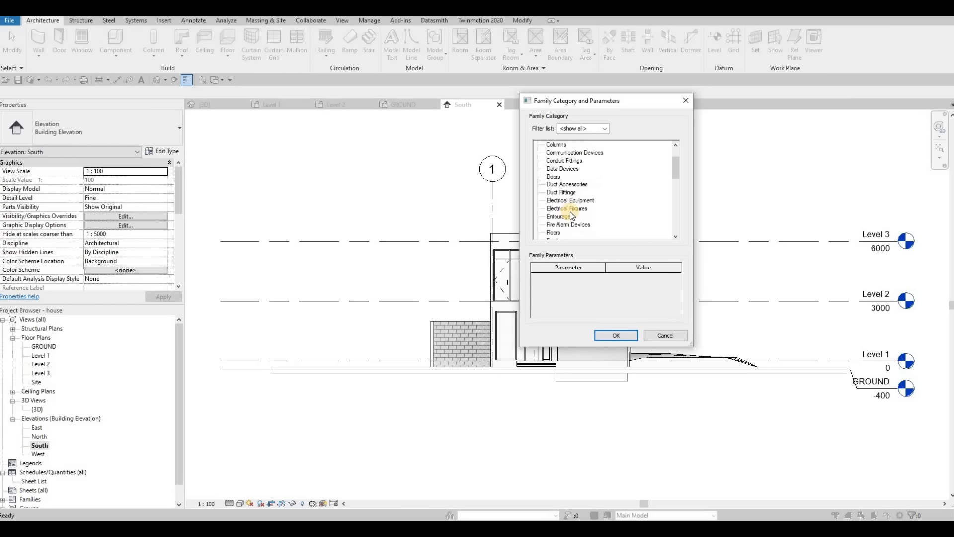
{"action": "left_click", "coordinate": [570, 209]}
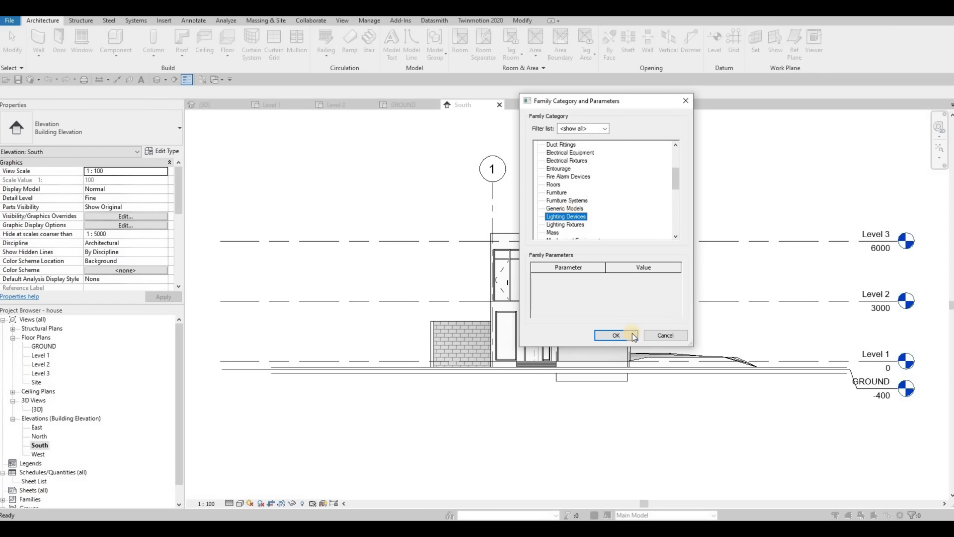
{"action": "left_click", "coordinate": [621, 335]}
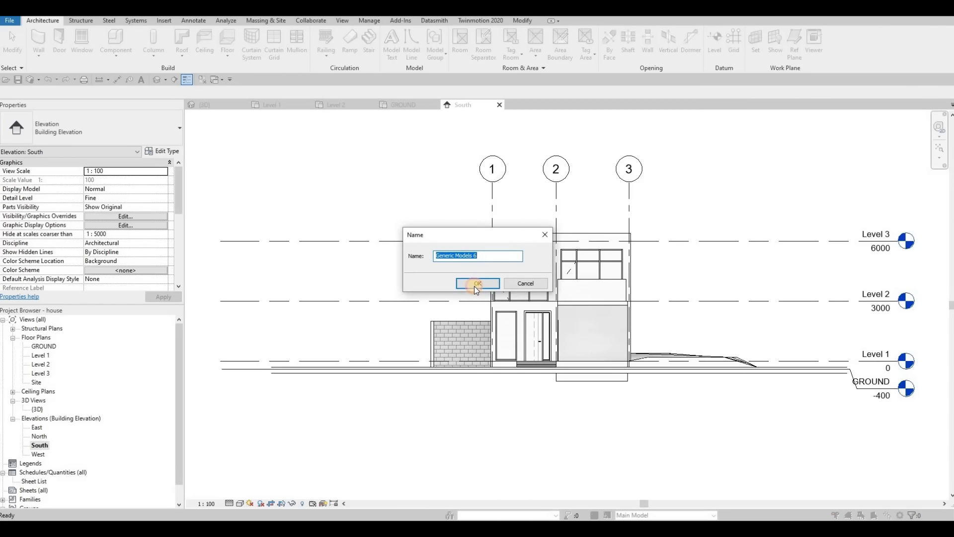
{"action": "left_click", "coordinate": [475, 285]}
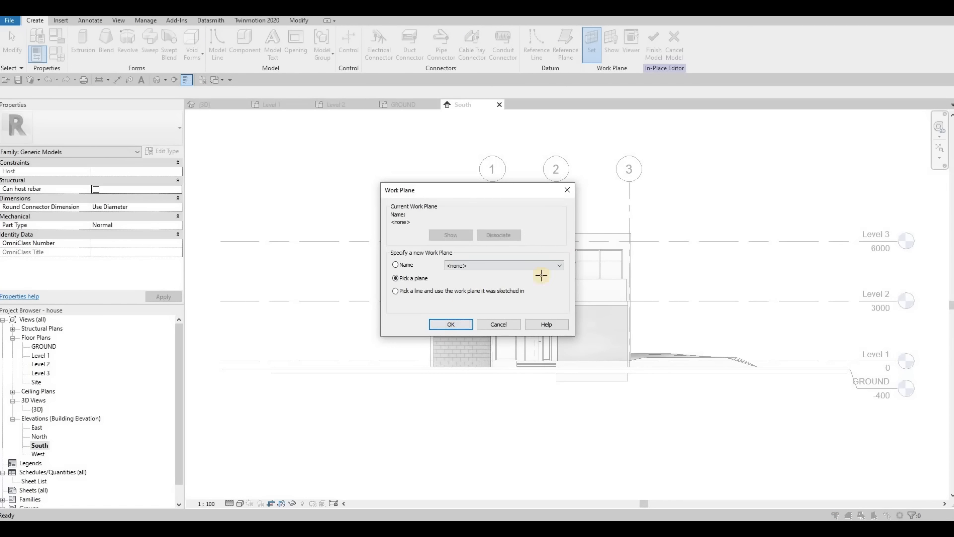
{"action": "key", "text": "Return"}
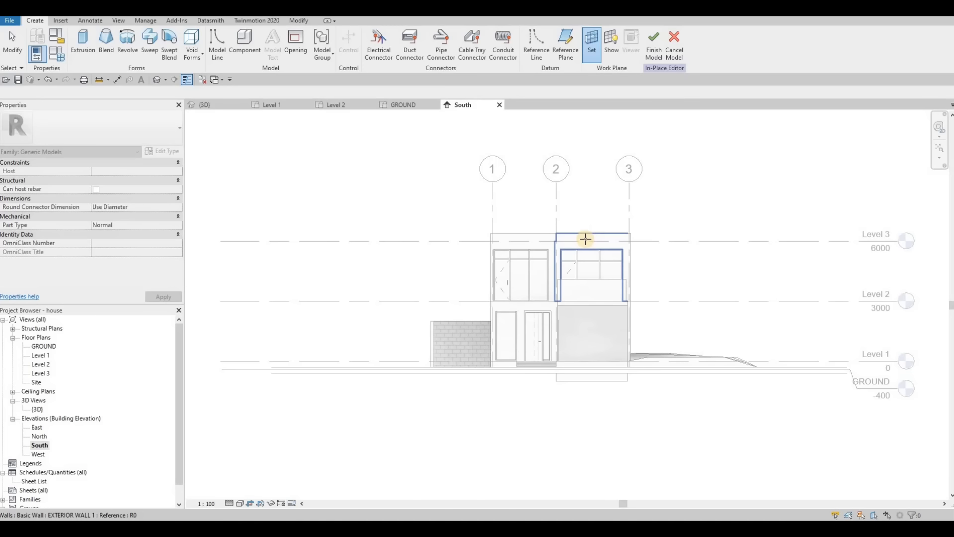
{"action": "left_click", "coordinate": [586, 243]}
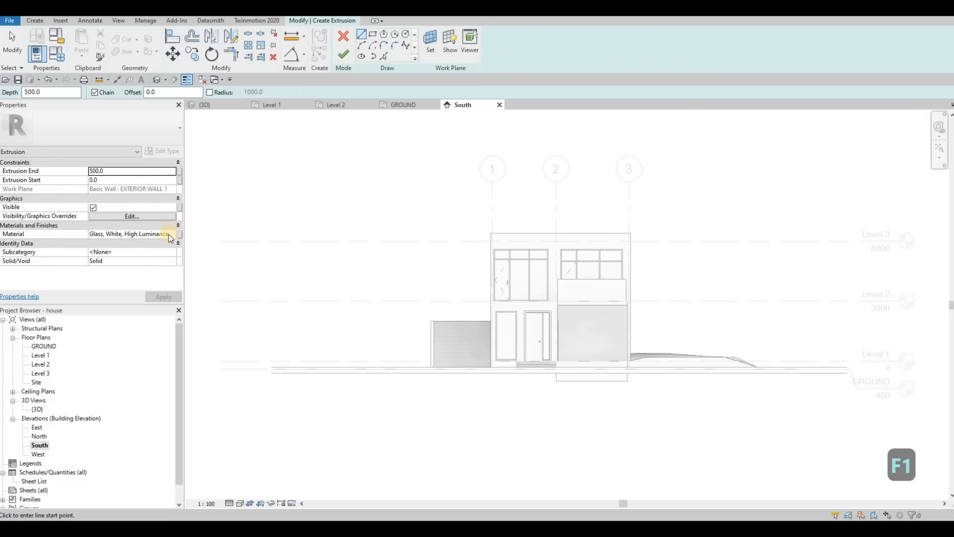
Duplicate the Gypsum Wall Board material and assign the copy to the new extrusion.
{"action": "left_click", "coordinate": [169, 234]}
{"action": "left_click", "coordinate": [172, 234]}
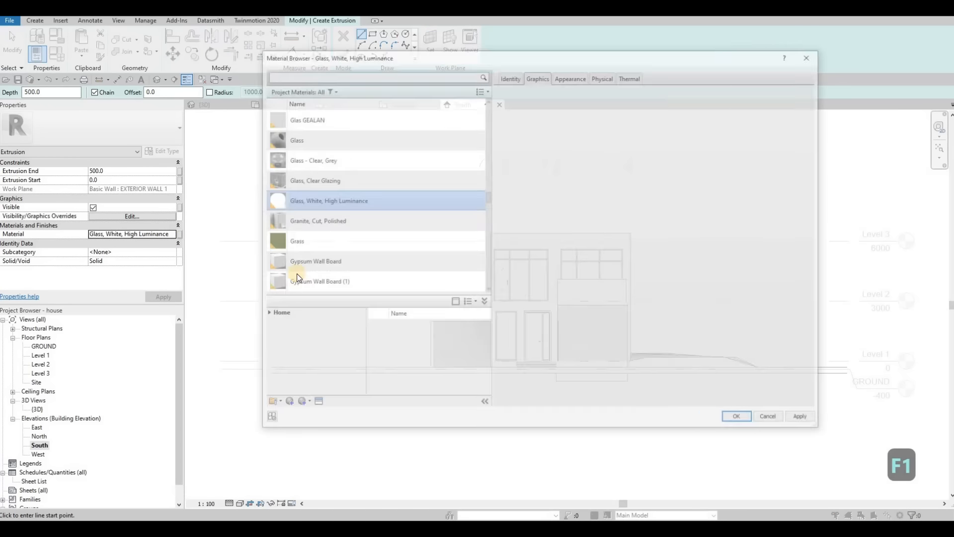
{"action": "scroll", "coordinate": [318, 262], "scroll_direction": "down", "scroll_amount": 1}
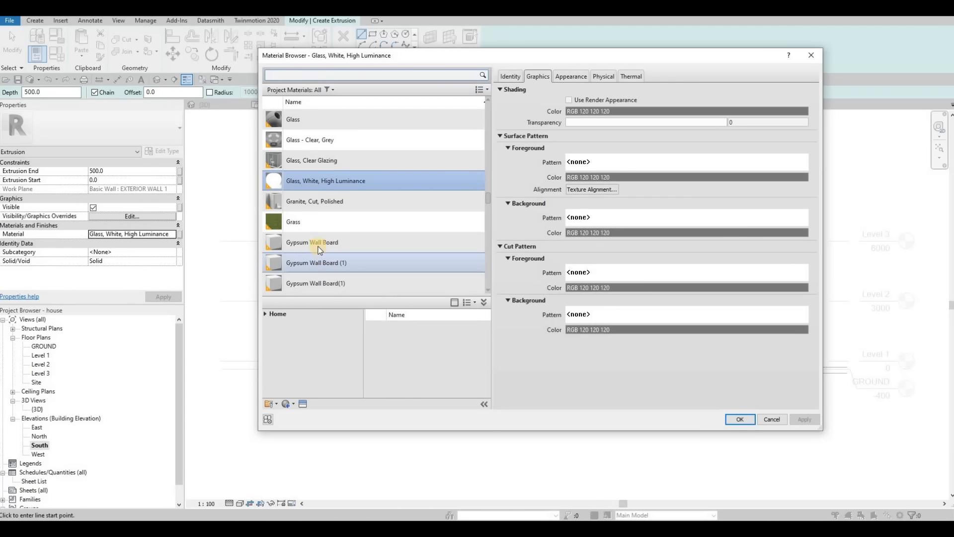
{"action": "left_click", "coordinate": [315, 248]}
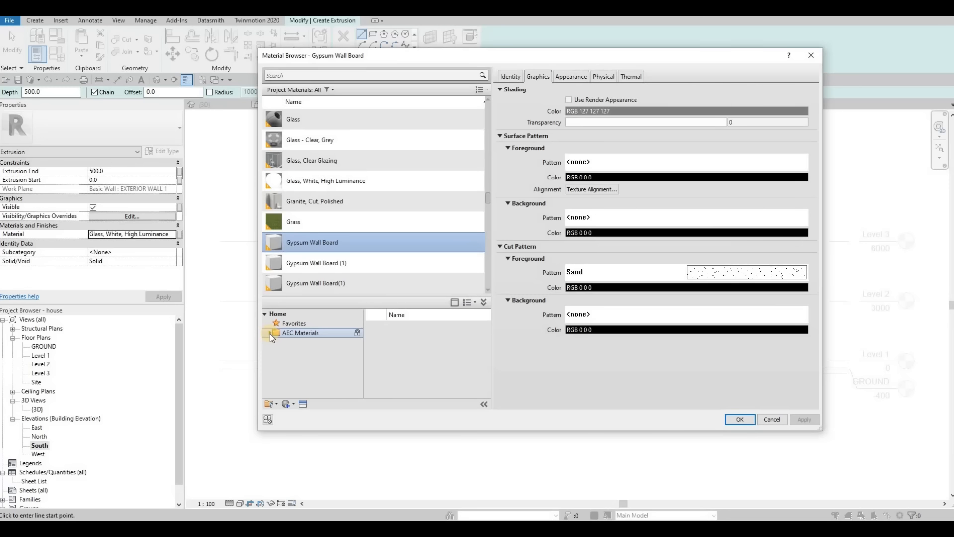
{"action": "left_click", "coordinate": [294, 404]}
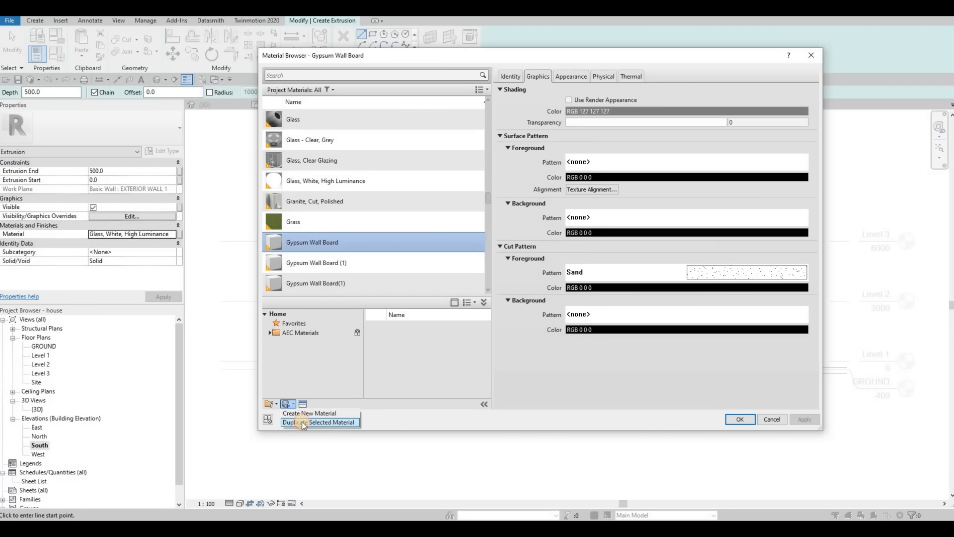
{"action": "left_click", "coordinate": [302, 422]}
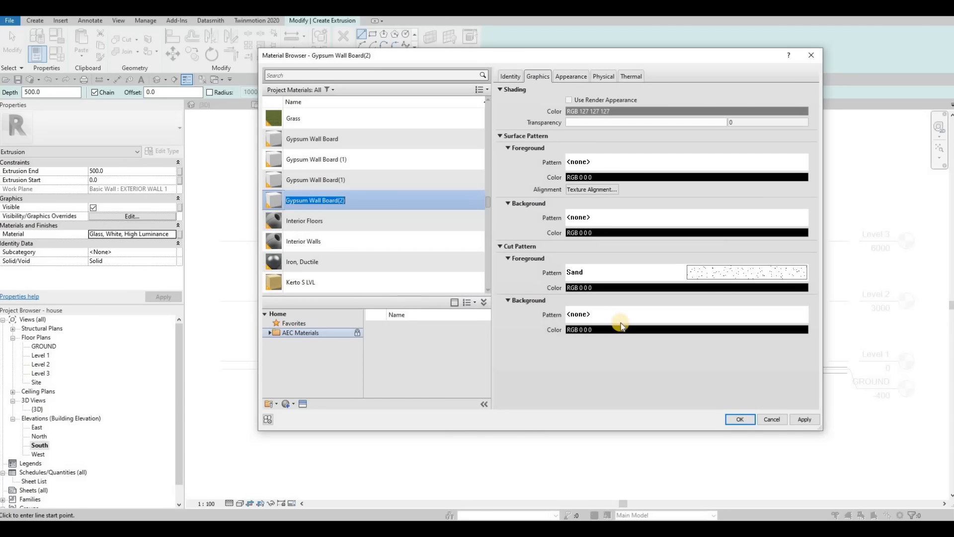
{"action": "left_click", "coordinate": [805, 417]}
{"action": "left_click", "coordinate": [740, 419]}
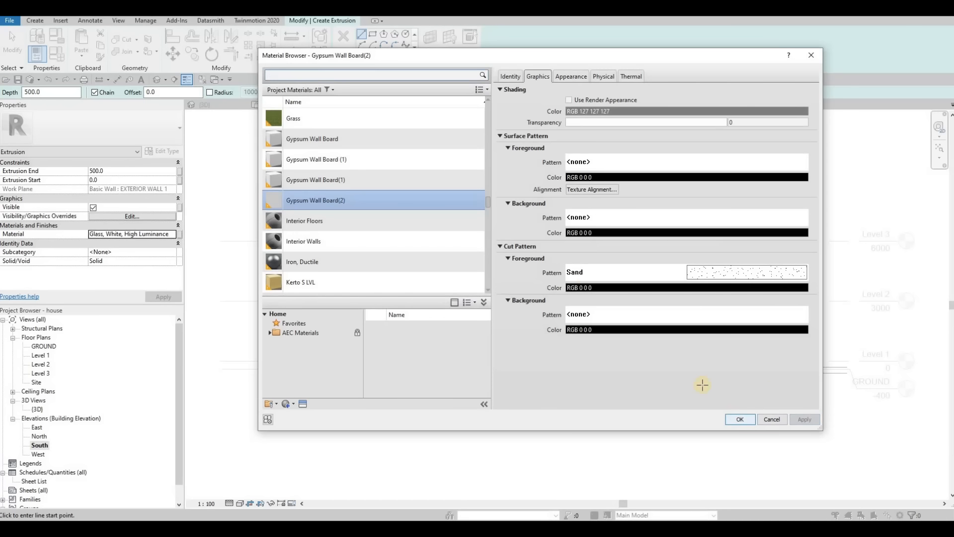
Sketch a rectangular-strip frame around the balcony bay above the garage and set its left leg's width to 200 mm.
{"action": "left_click", "coordinate": [372, 34]}
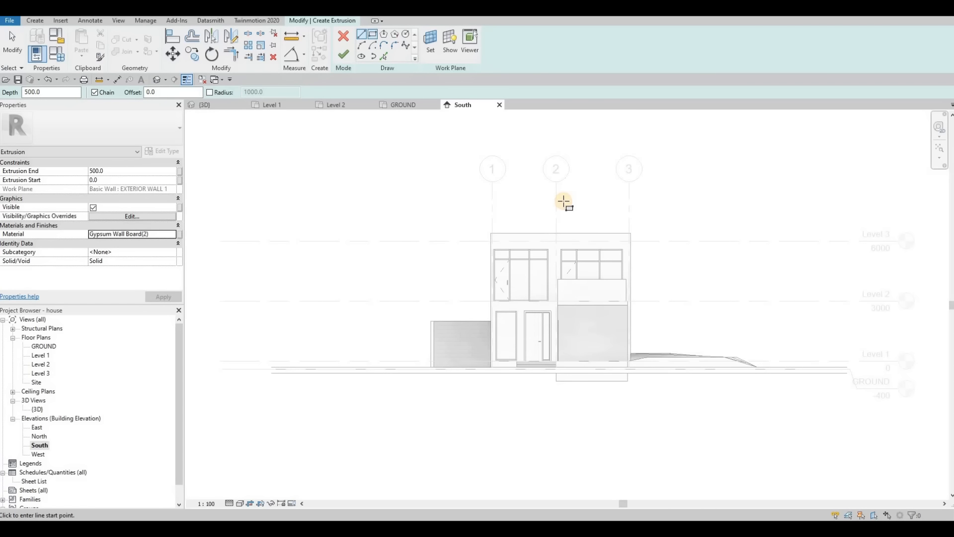
{"action": "scroll", "coordinate": [562, 198], "scroll_direction": "up", "scroll_amount": 3}
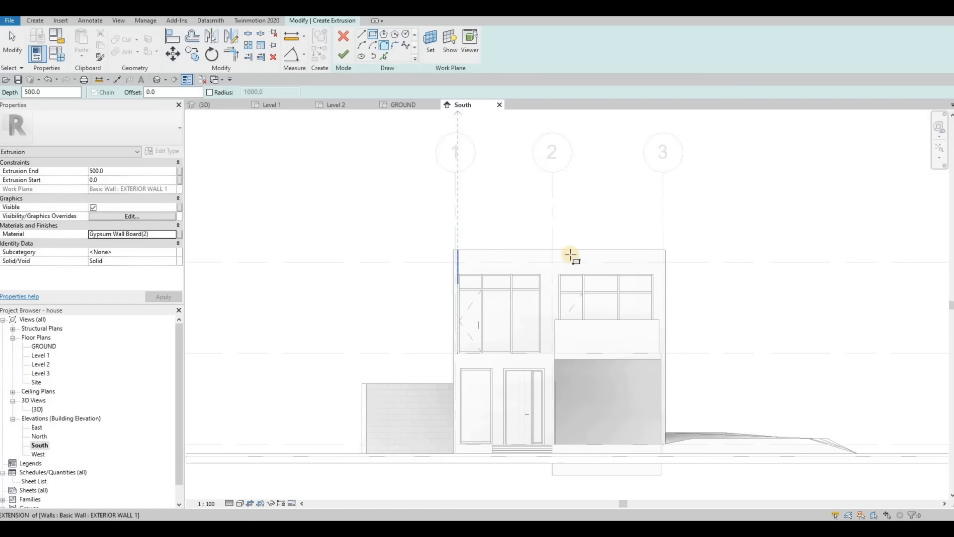
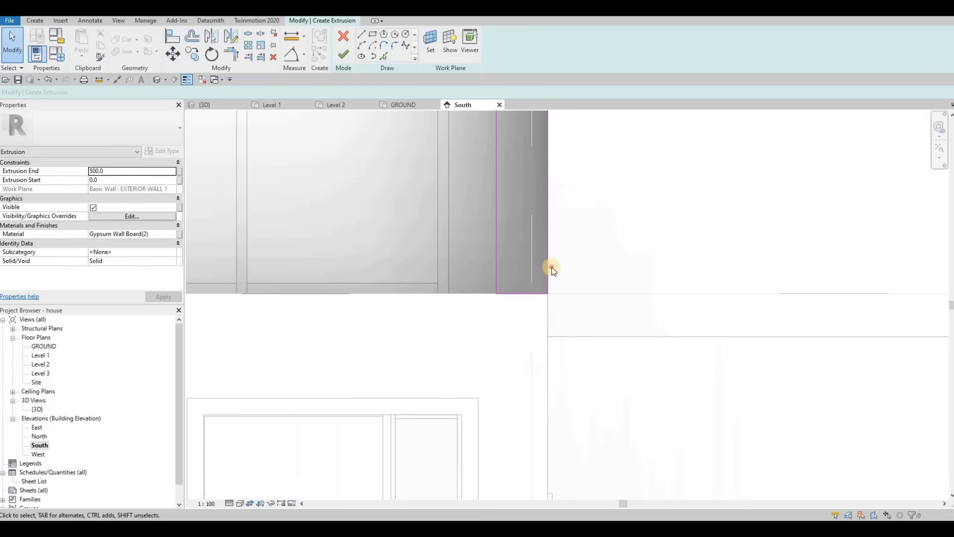
{"action": "left_click", "coordinate": [518, 310]}
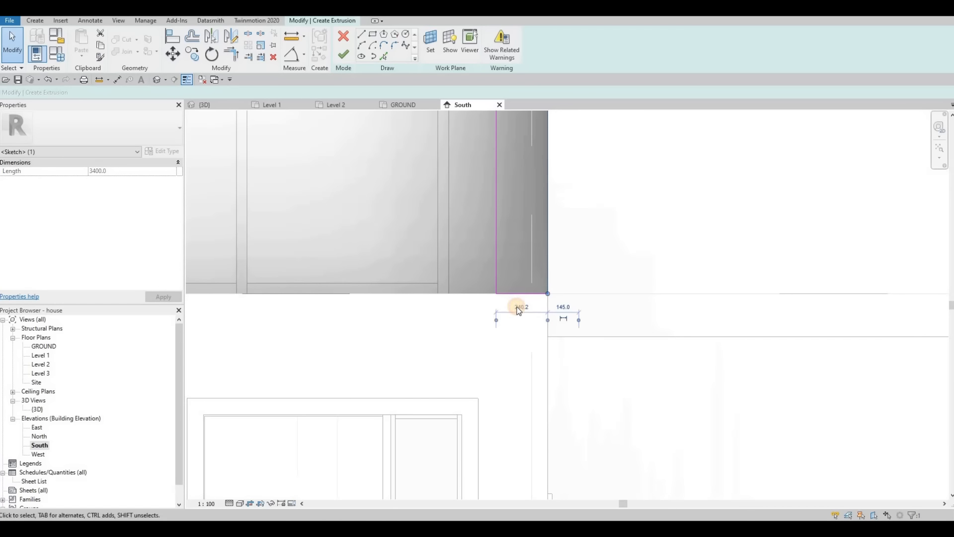
{"action": "type", "text": "200"}
{"action": "key", "text": "Return"}
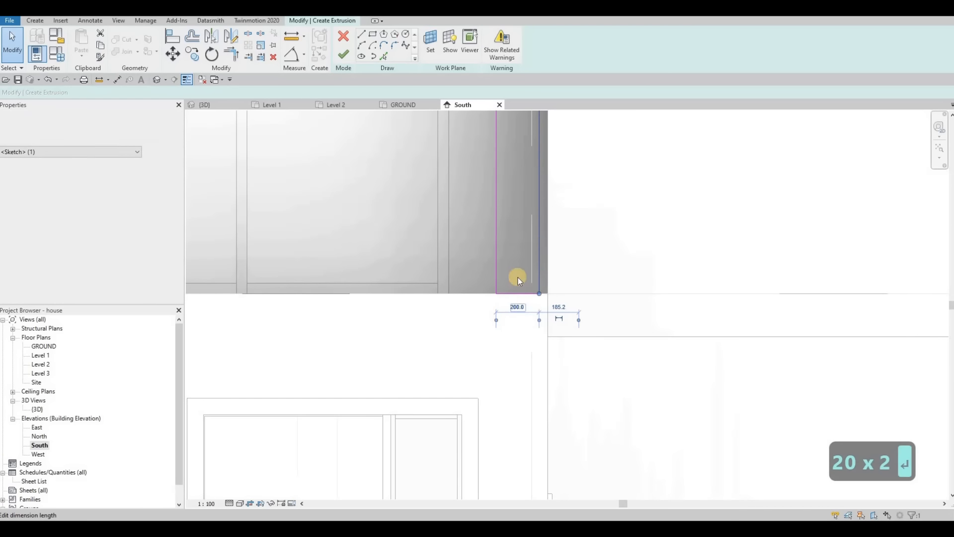
{"action": "key", "text": "Escape"}
{"action": "scroll", "coordinate": [541, 279], "scroll_direction": "down", "scroll_amount": 6}
{"action": "key", "text": "Escape"}
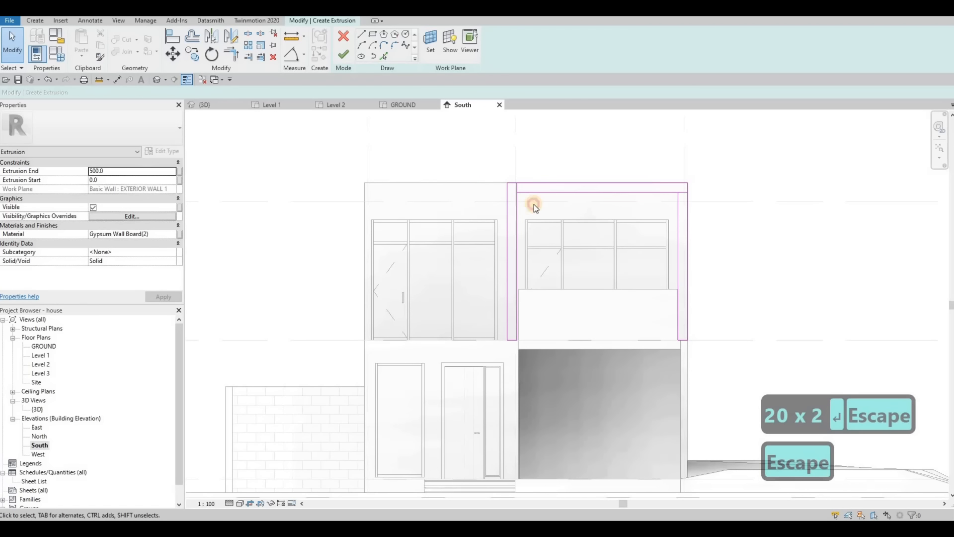
Delete the overlapping end lines at the frame sketch's upper corners, trim the strips into one continuous outline, and finish the 500 mm extrusion.
{"action": "left_click", "coordinate": [512, 183]}
{"action": "key", "text": "Delete"}
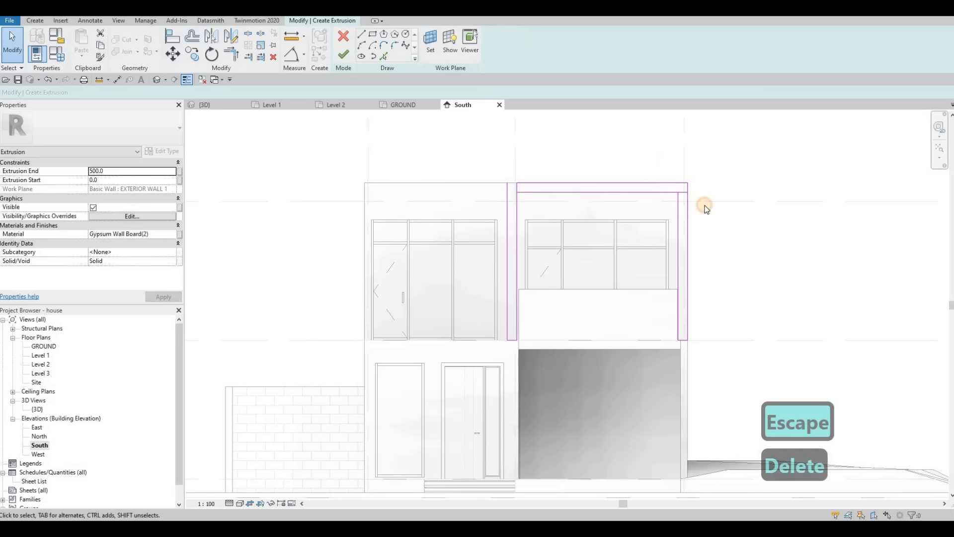
{"action": "left_click_drag", "start_coordinate": [648, 161], "coordinate": [705, 210]}
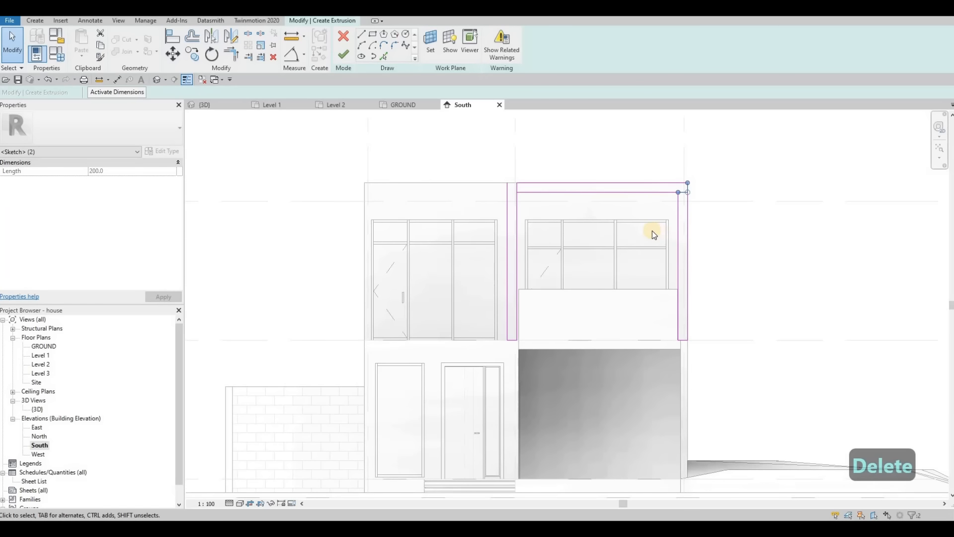
{"action": "key", "text": "Delete"}
{"action": "key", "text": "t"}
{"action": "key", "text": "r"}
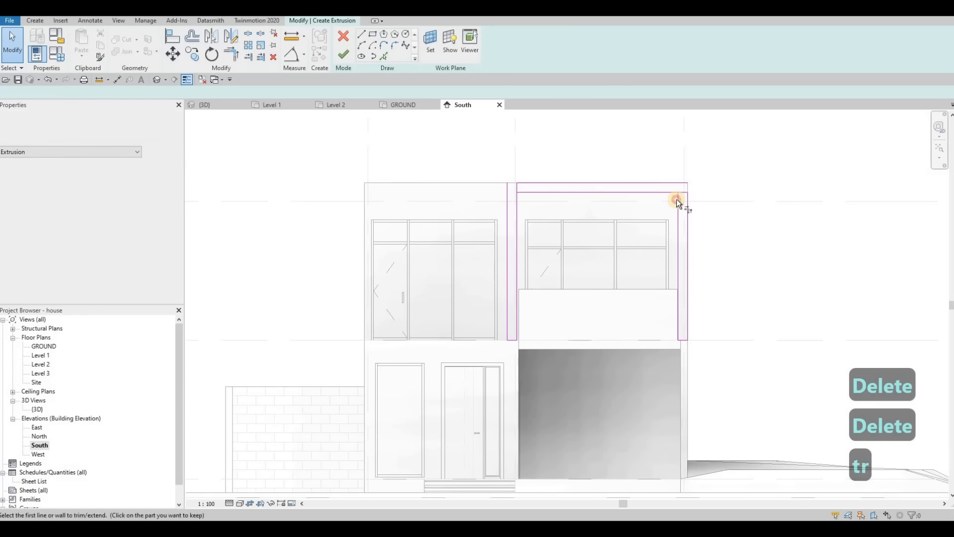
{"action": "left_click", "coordinate": [676, 198]}
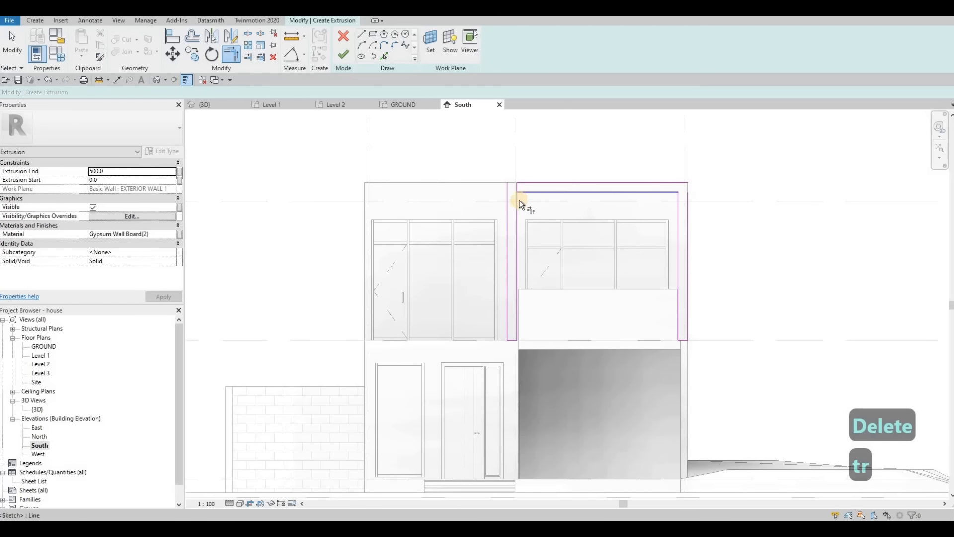
{"action": "left_click", "coordinate": [509, 187]}
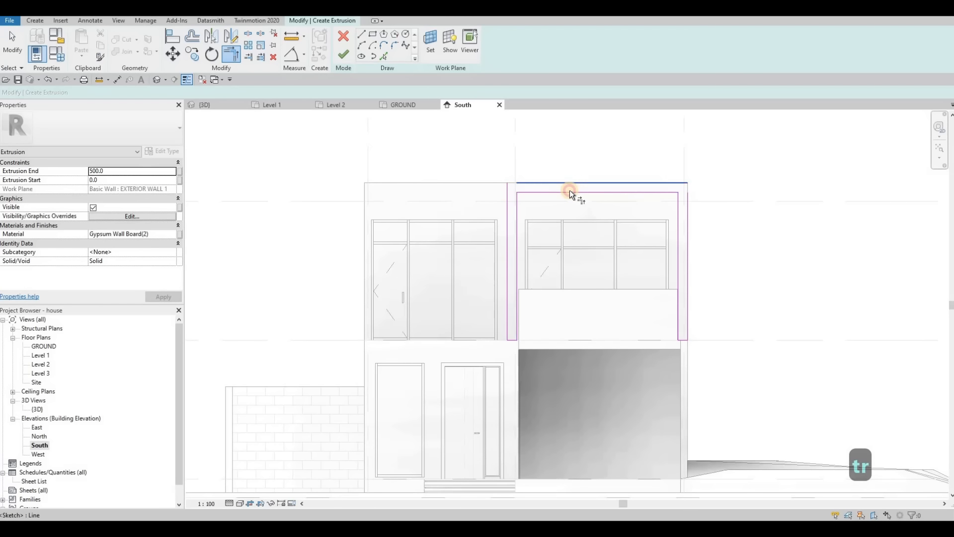
{"action": "left_click", "coordinate": [671, 184]}
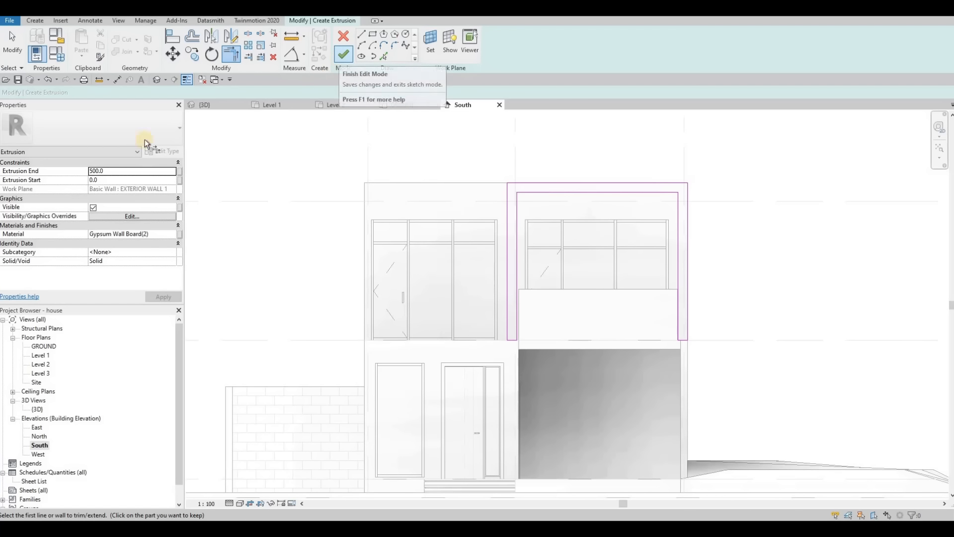
In the 3D view, align the frame extrusion's front face with the front edge of the balcony floor.
{"action": "left_click", "coordinate": [207, 108]}
{"action": "mouse_move", "coordinate": [523, 256]}
{"action": "middle_mouse_down", "text": "shift"}
{"action": "mouse_move", "coordinate": [659, 310]}
{"action": "mouse_move", "coordinate": [604, 261]}
{"action": "middle_mouse_up", "text": "shift"}
{"action": "scroll", "coordinate": [604, 261], "scroll_direction": "up", "scroll_amount": 5}
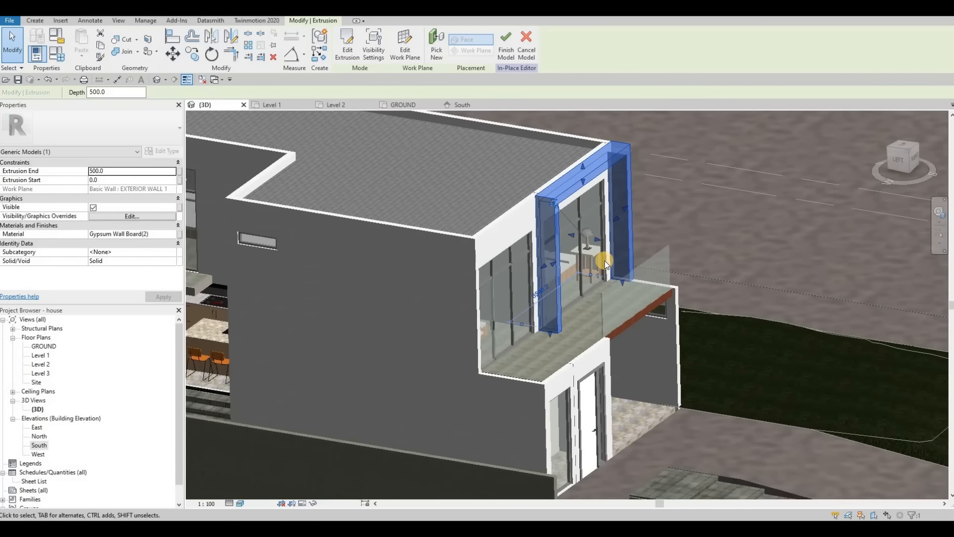
{"action": "key", "text": "l"}
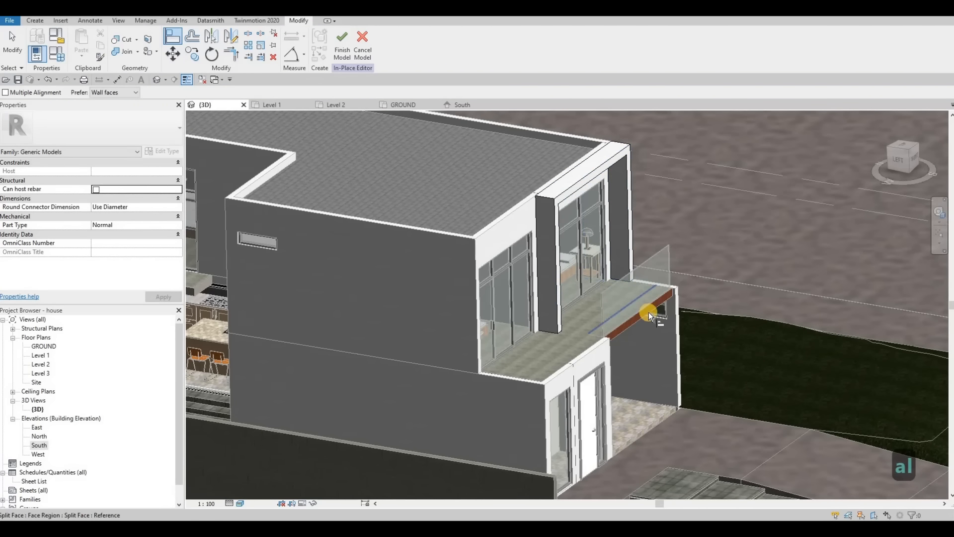
{"action": "left_click", "coordinate": [643, 312]}
{"action": "scroll", "coordinate": [642, 313], "scroll_direction": "up", "scroll_amount": 3}
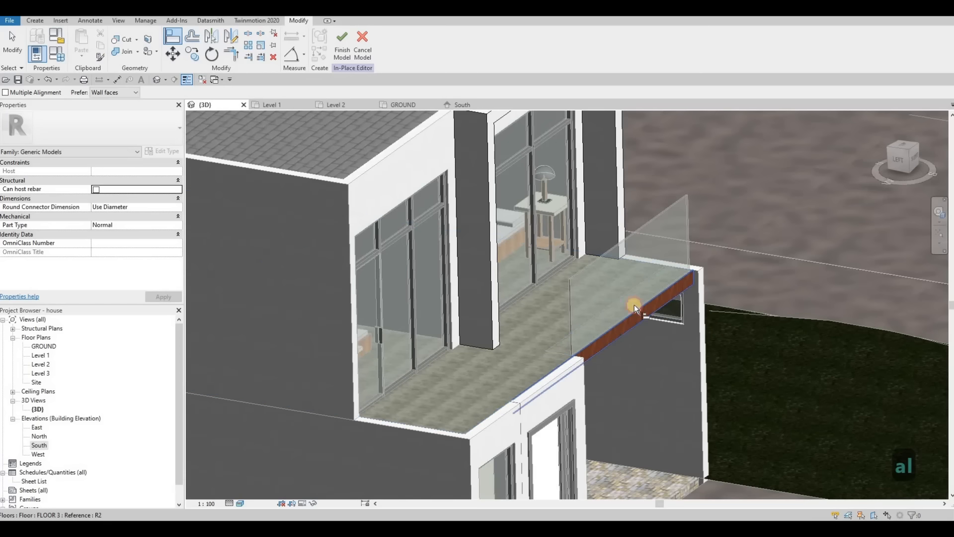
{"action": "left_click", "coordinate": [634, 305]}
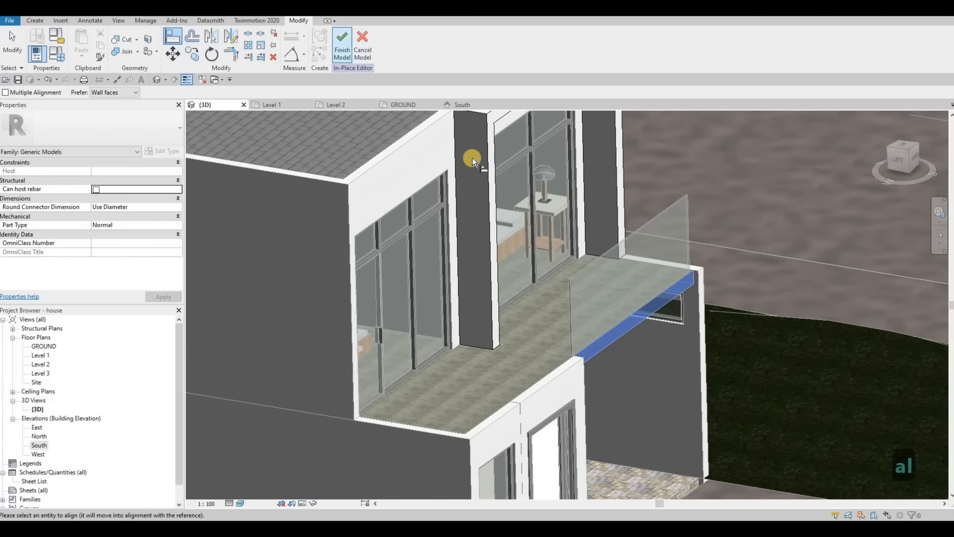
{"action": "scroll", "coordinate": [509, 178], "scroll_direction": "down", "scroll_amount": 5}
{"action": "middle_click_drag", "start_coordinate": [517, 224], "coordinate": [428, 258], "text": "shift"}
{"action": "key", "text": "Escape"}
{"action": "scroll", "coordinate": [451, 254], "scroll_direction": "up", "scroll_amount": 6}
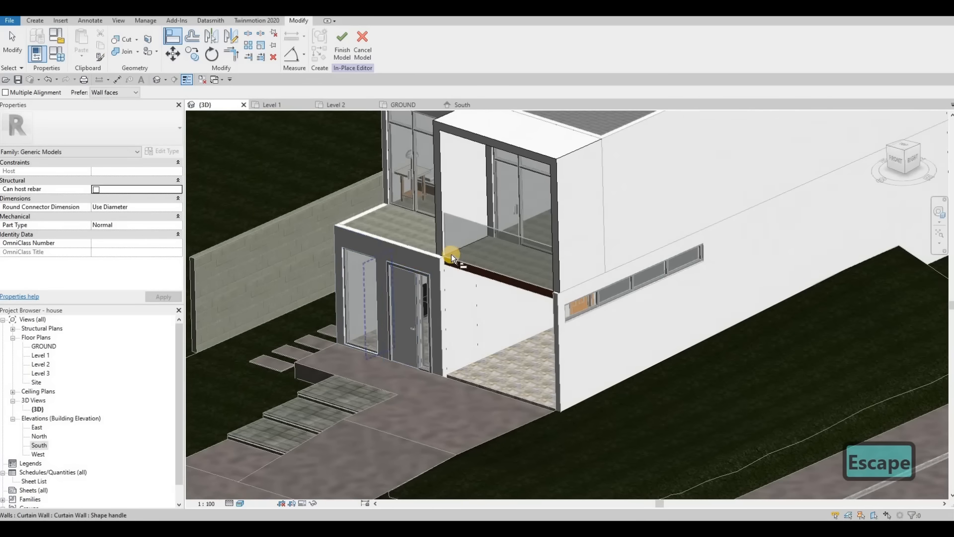
Align the frame's front face with the front end of the garage's outer side wall.
{"action": "scroll", "coordinate": [431, 267], "scroll_direction": "down", "scroll_amount": 1}
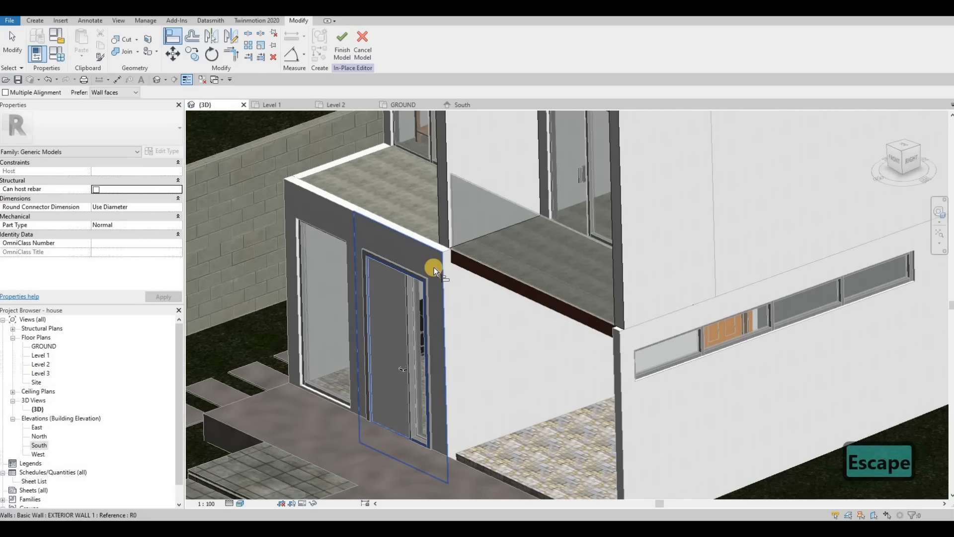
{"action": "scroll", "coordinate": [474, 276], "scroll_direction": "down", "scroll_amount": 2}
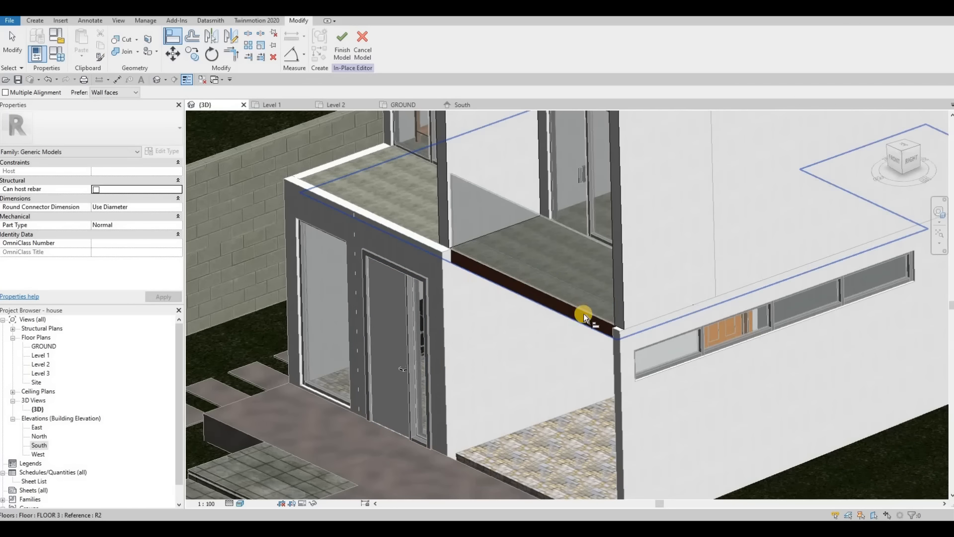
{"action": "scroll", "coordinate": [583, 314], "scroll_direction": "down", "scroll_amount": 1}
{"action": "scroll", "coordinate": [561, 319], "scroll_direction": "up", "scroll_amount": 4}
{"action": "left_click", "coordinate": [555, 319]}
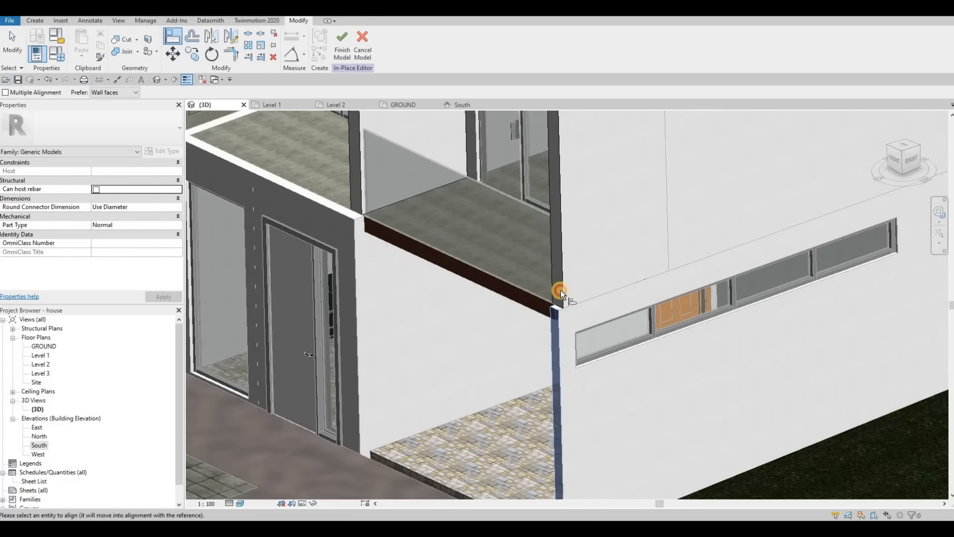
{"action": "scroll", "coordinate": [467, 270], "scroll_direction": "down", "scroll_amount": 3}
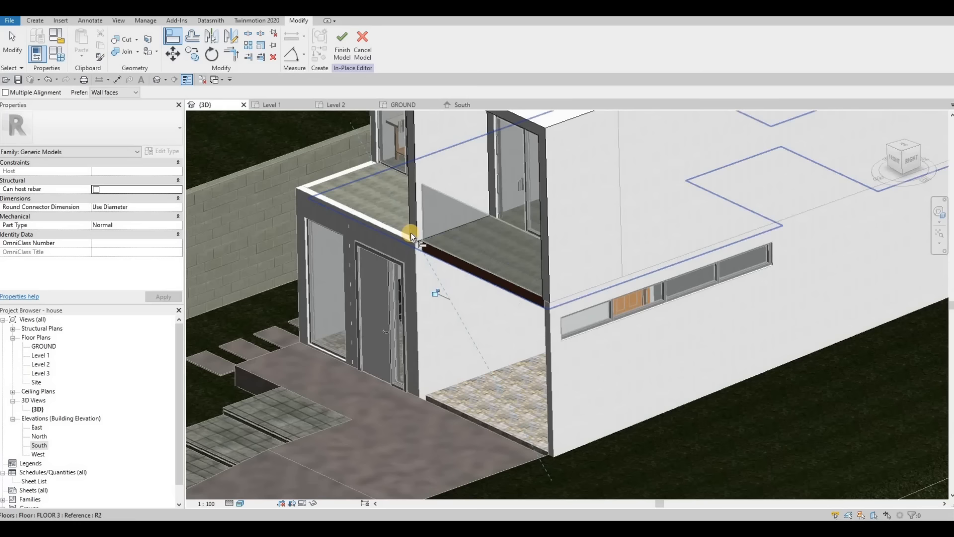
{"action": "left_click", "coordinate": [410, 245]}
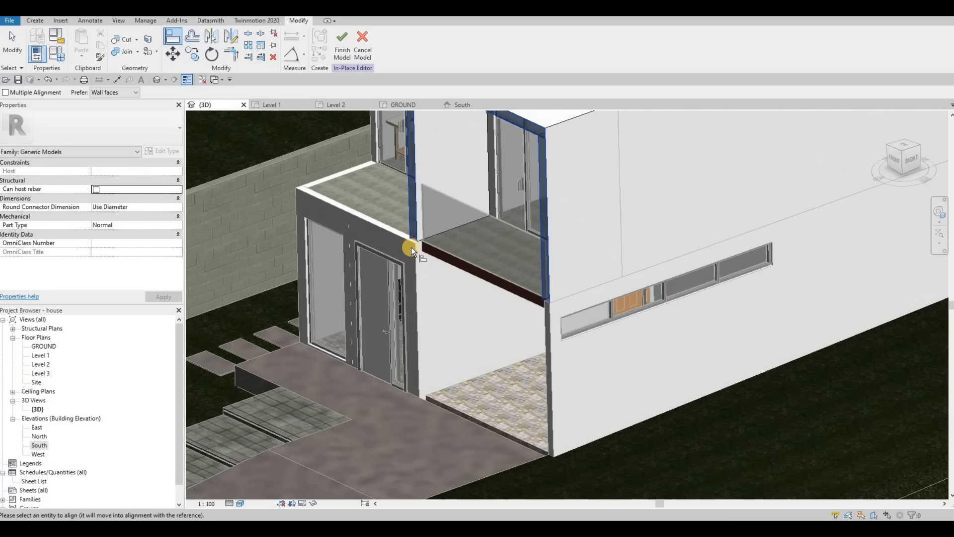
{"action": "key", "text": "Escape"}
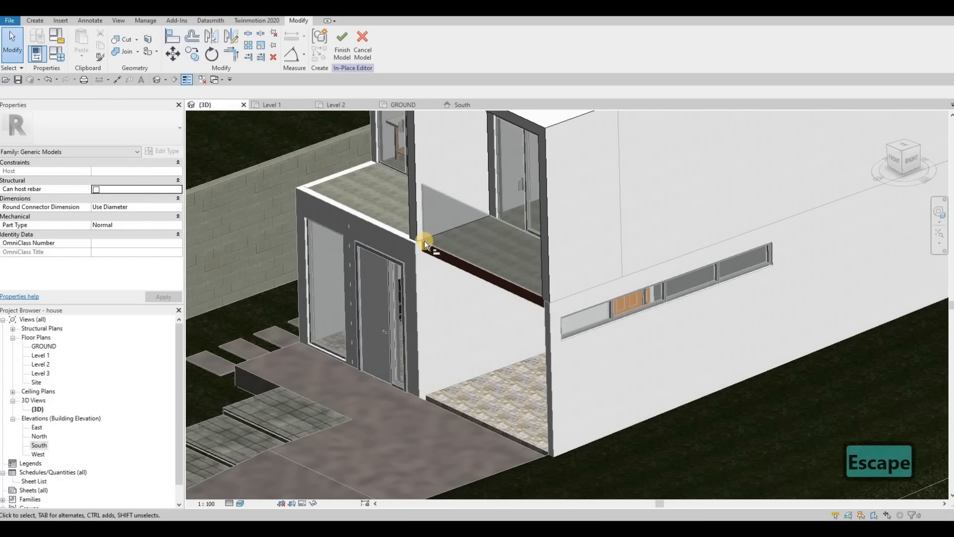
Align the frame's front face with the front face of the entry wall beside the garage.
{"action": "key", "text": "a"}
{"action": "key", "text": "l"}
{"action": "left_click", "coordinate": [399, 245]}
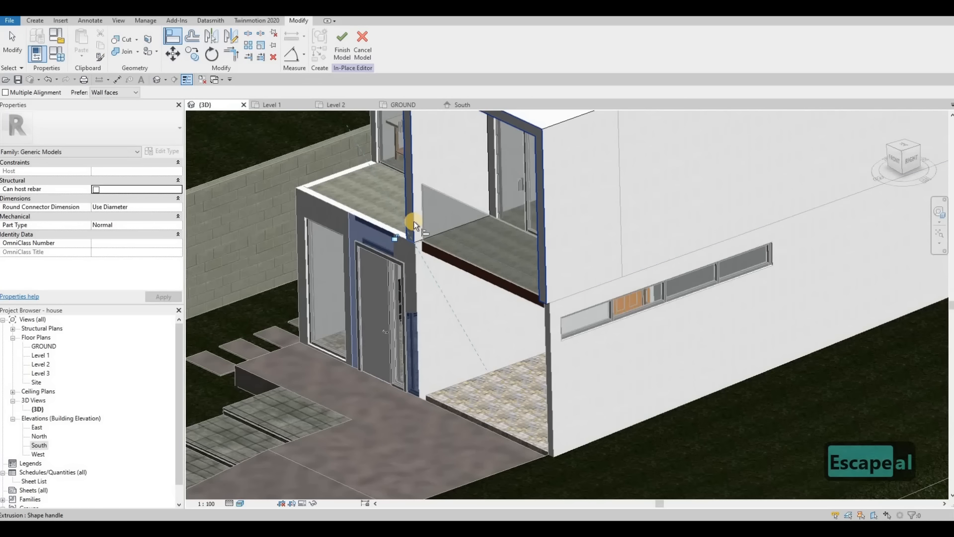
{"action": "key", "text": "F1"}
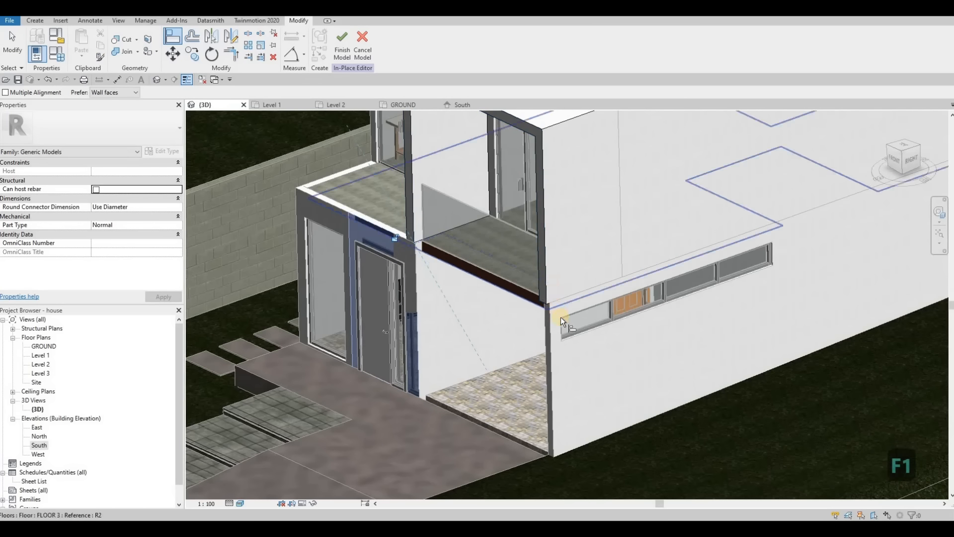
Align the inner side of the frame's left leg with the garage-side face of the wall between entry and garage.
{"action": "middle_click_drag", "start_coordinate": [561, 317], "coordinate": [580, 275], "text": "shift"}
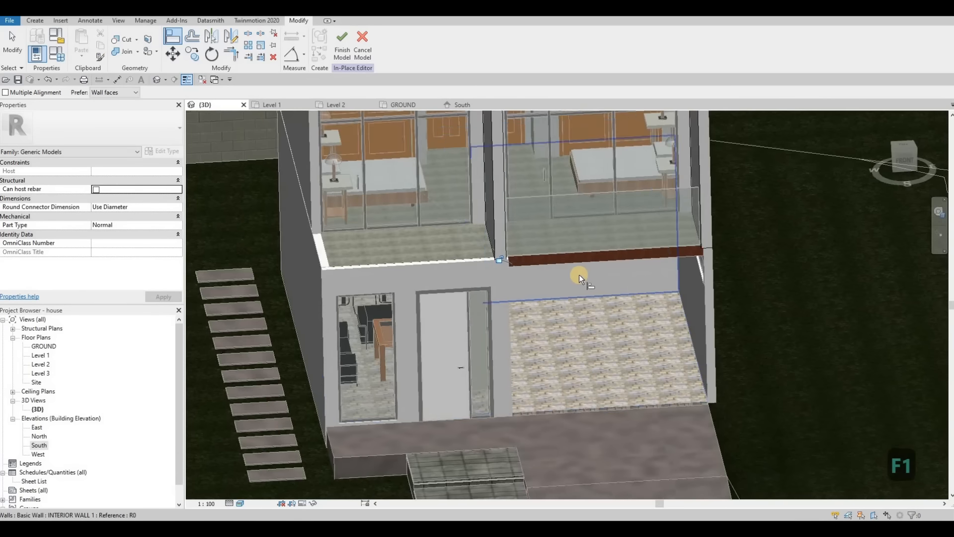
{"action": "scroll", "coordinate": [561, 258], "scroll_direction": "up", "scroll_amount": 5}
{"action": "middle_click_drag", "start_coordinate": [484, 238], "coordinate": [472, 246], "text": "shift"}
{"action": "scroll", "coordinate": [467, 253], "scroll_direction": "up", "scroll_amount": 3}
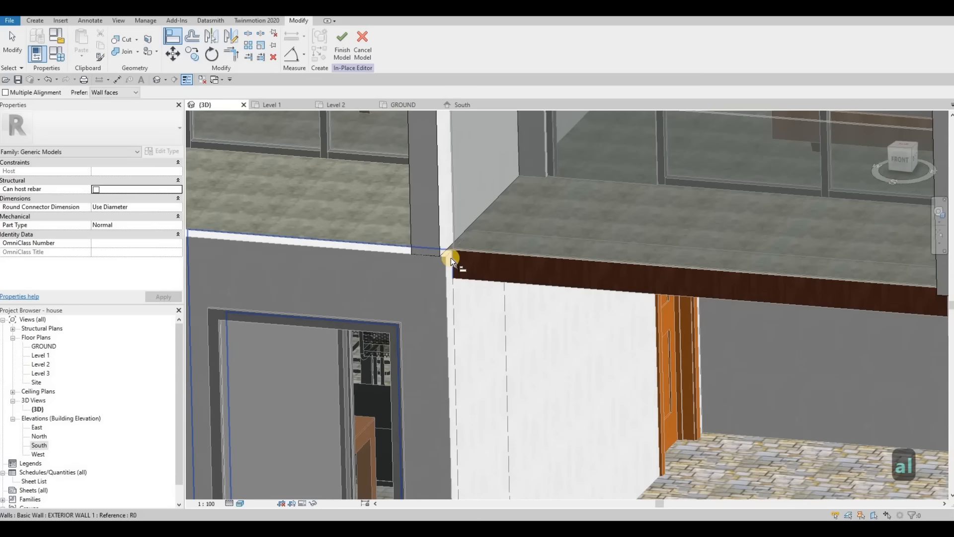
{"action": "key", "text": "Tab"}
{"action": "left_click", "coordinate": [440, 238]}
{"action": "left_click", "coordinate": [449, 242]}
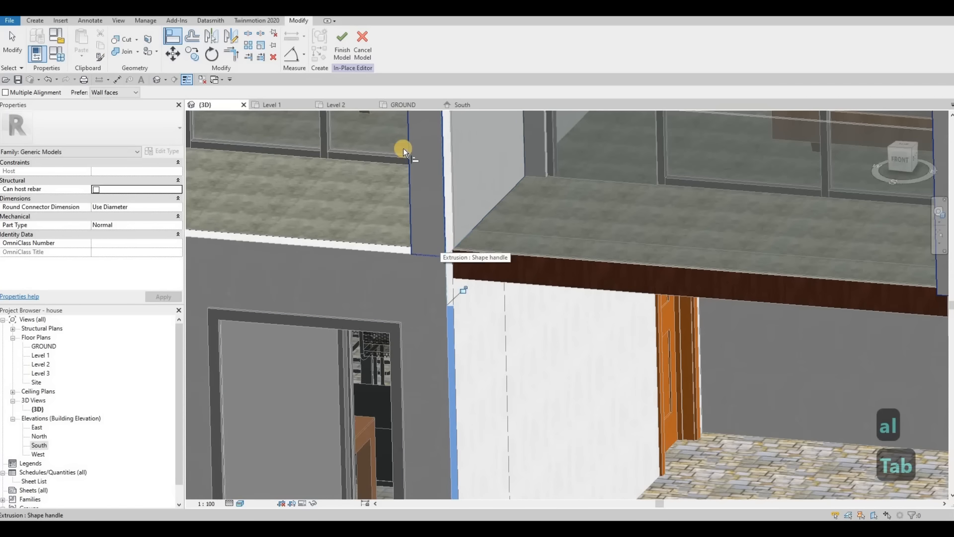
In the South elevation, edit the frame extrusion's sketch, set the left leg's width to 200 mm, and finish the sketch.
{"action": "left_click", "coordinate": [467, 107]}
{"action": "key", "text": "Escape"}
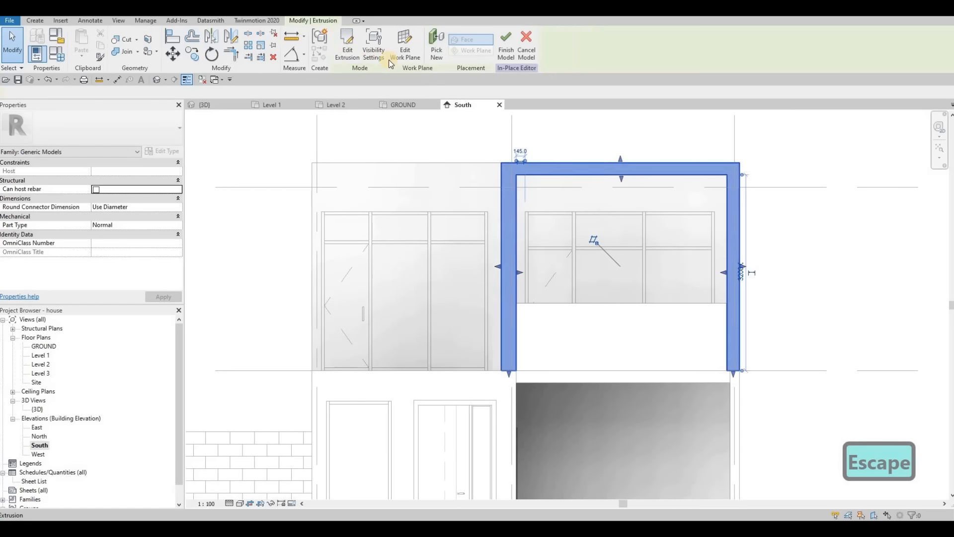
{"action": "left_click", "coordinate": [344, 48]}
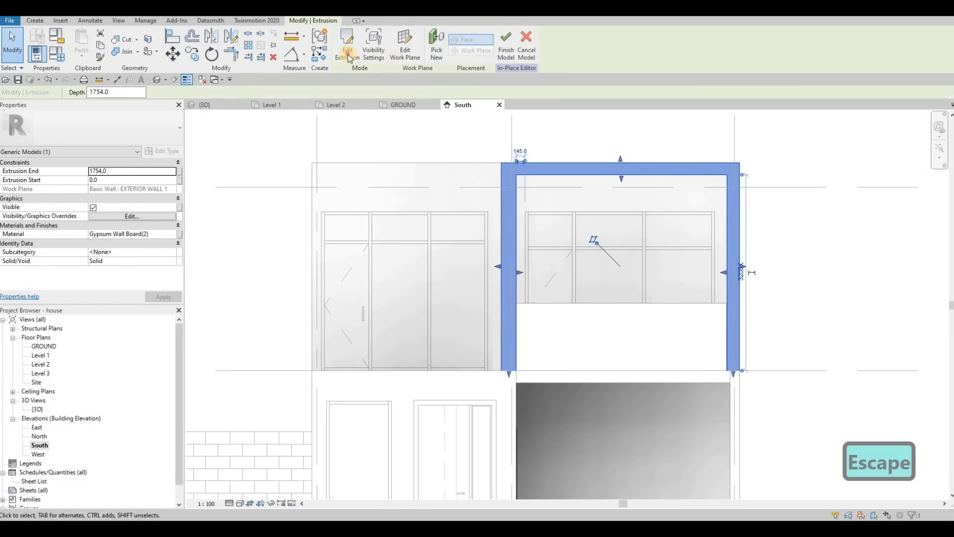
{"action": "scroll", "coordinate": [496, 236], "scroll_direction": "up", "scroll_amount": 2}
{"action": "left_click", "coordinate": [496, 233]}
{"action": "scroll", "coordinate": [496, 169], "scroll_direction": "down", "scroll_amount": 2}
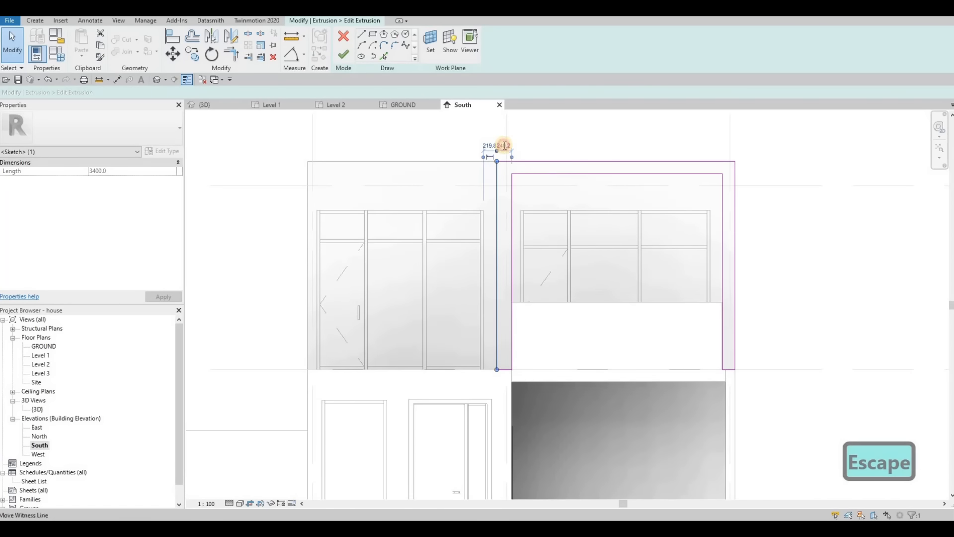
{"action": "left_click", "coordinate": [504, 145]}
{"action": "type", "text": "200"}
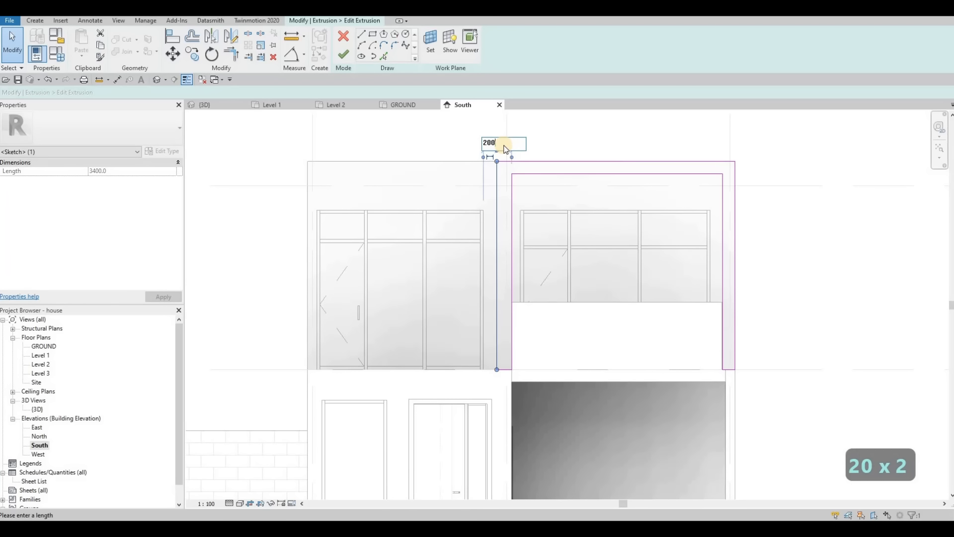
{"action": "key", "text": "Return"}
{"action": "key", "text": "F1"}
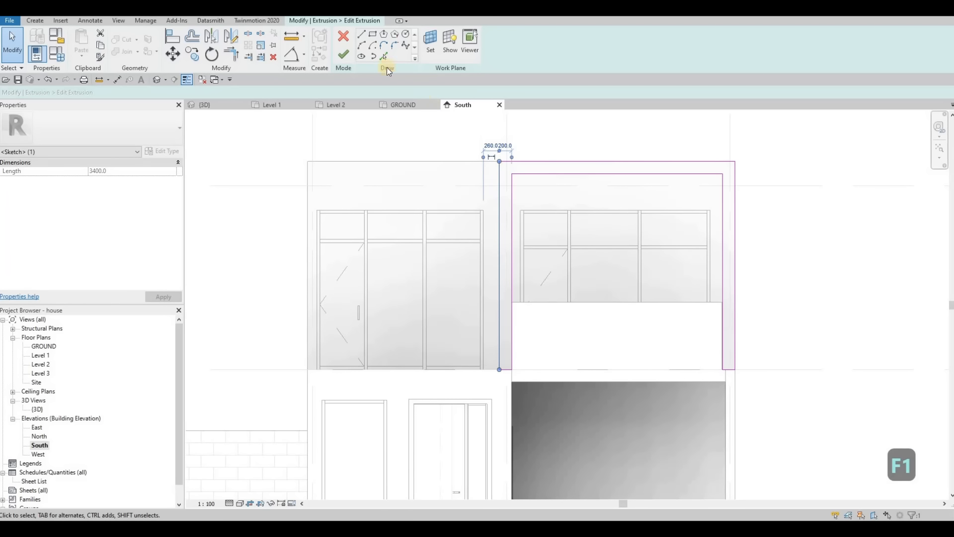
{"action": "left_click", "coordinate": [345, 57]}
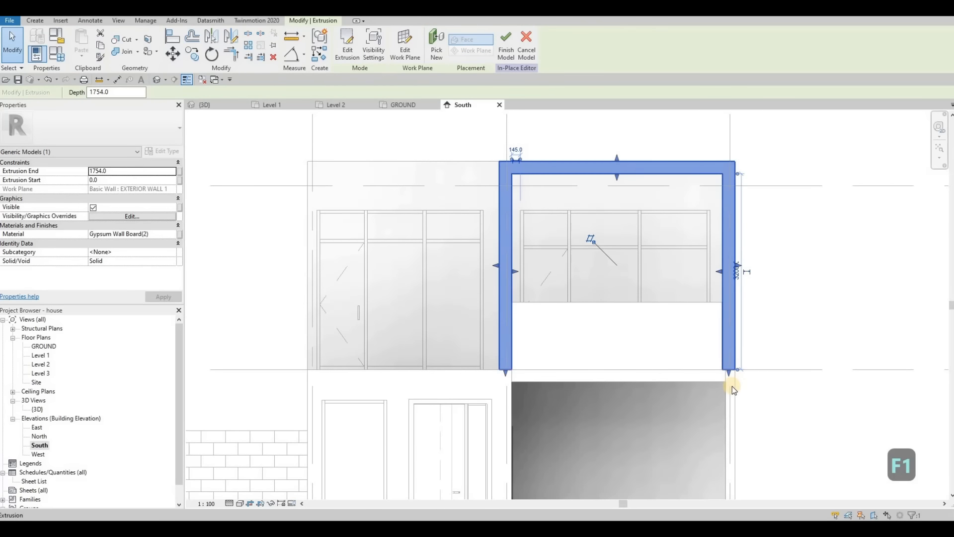
Finish the in-place frame model and examine in 3D how its legs meet the balcony floor and walls.
{"action": "scroll", "coordinate": [732, 387], "scroll_direction": "up", "scroll_amount": 8}
{"action": "scroll", "coordinate": [687, 358], "scroll_direction": "down", "scroll_amount": 8}
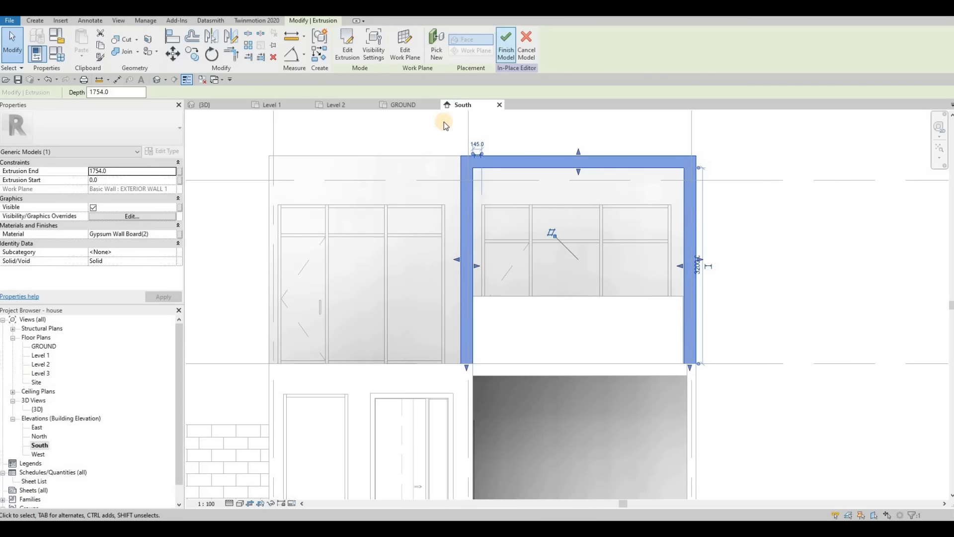
{"action": "left_click", "coordinate": [219, 104]}
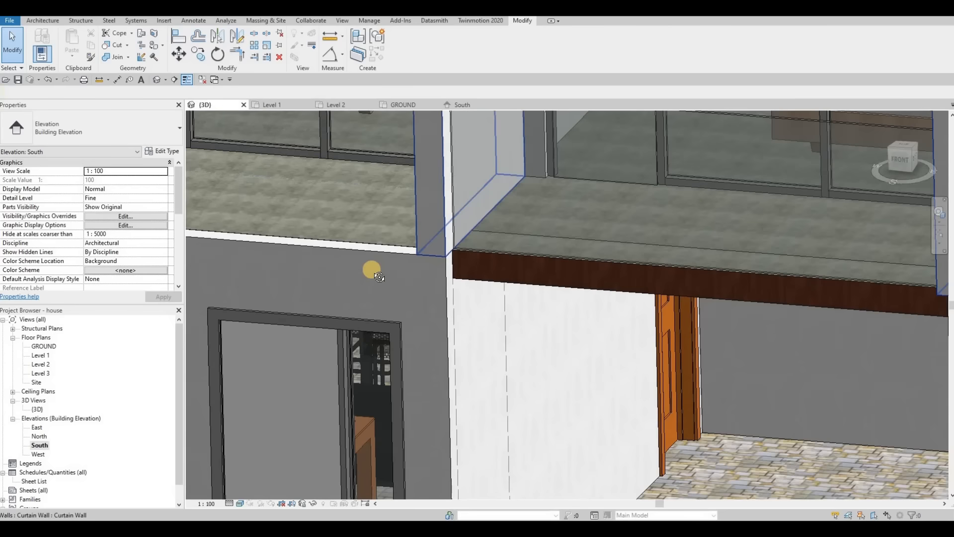
{"action": "scroll", "coordinate": [470, 256], "scroll_direction": "up", "scroll_amount": 5}
{"action": "scroll", "coordinate": [575, 270], "scroll_direction": "down", "scroll_amount": 4}
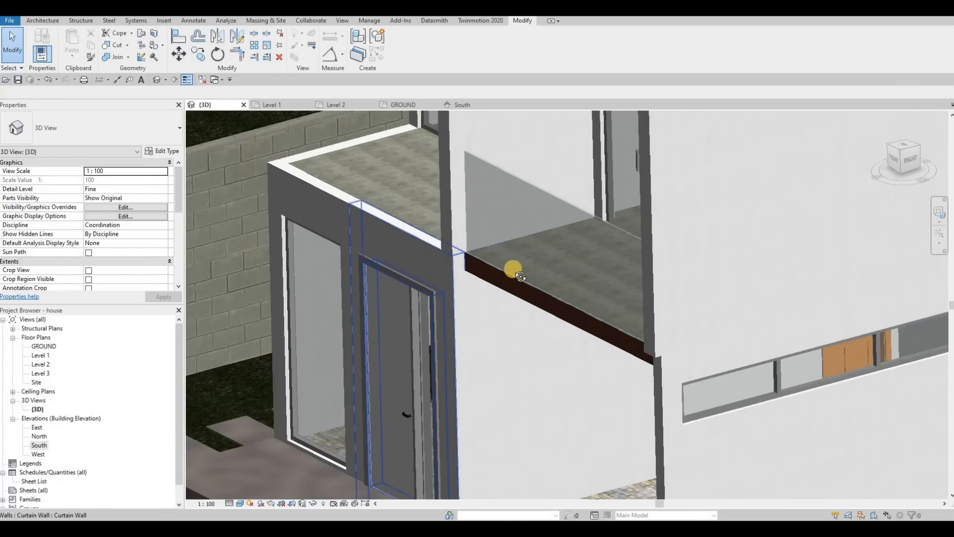
{"action": "middle_click_drag", "start_coordinate": [575, 270], "coordinate": [583, 240], "text": "shift"}
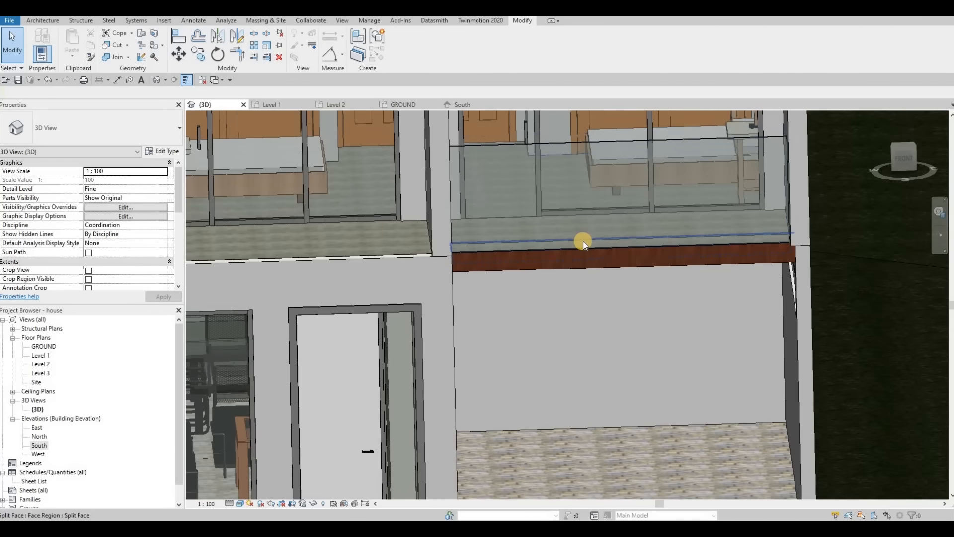
{"action": "middle_click_drag", "start_coordinate": [455, 249], "coordinate": [79, 273], "text": "shift"}
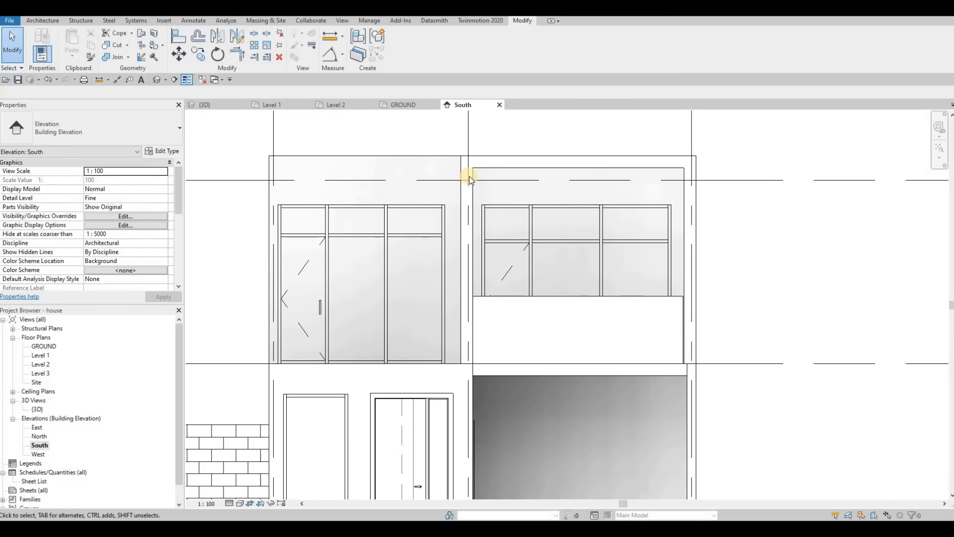
Edit the frame model in place and sketch a 3500 by 200 mm extrusion rectangle along the floor edge above the garage opening.
{"action": "left_click", "coordinate": [470, 180]}
{"action": "left_click", "coordinate": [403, 45]}
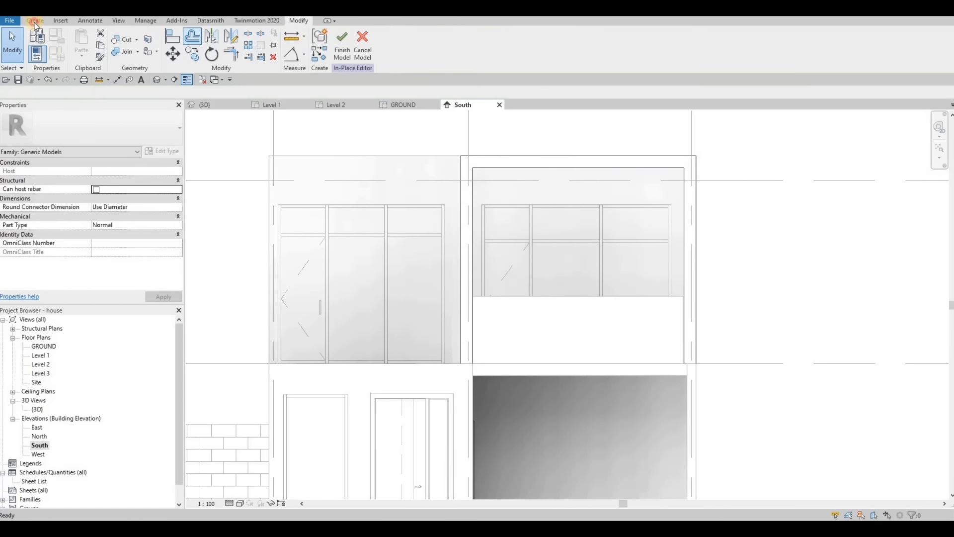
{"action": "left_click", "coordinate": [35, 20]}
{"action": "left_click", "coordinate": [82, 43]}
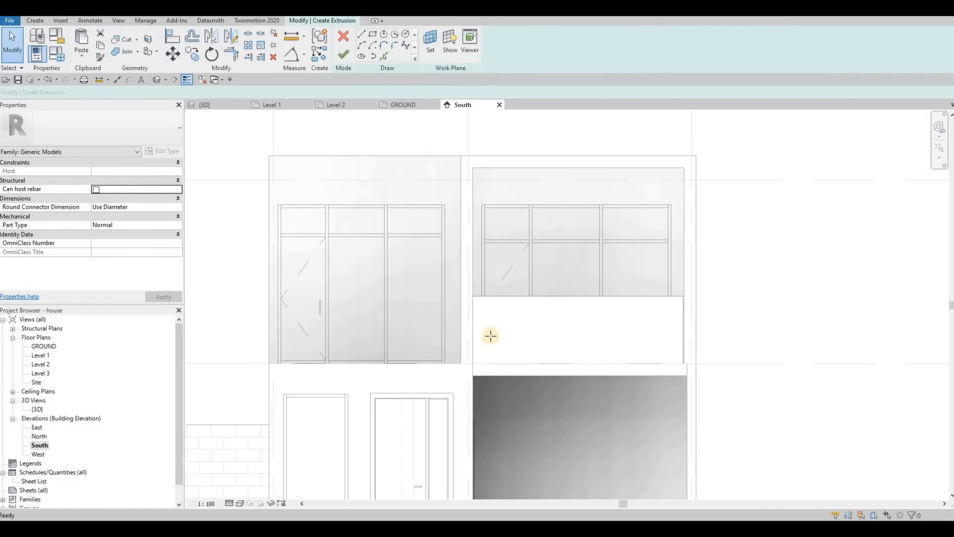
{"action": "scroll", "coordinate": [454, 365], "scroll_direction": "up", "scroll_amount": 2}
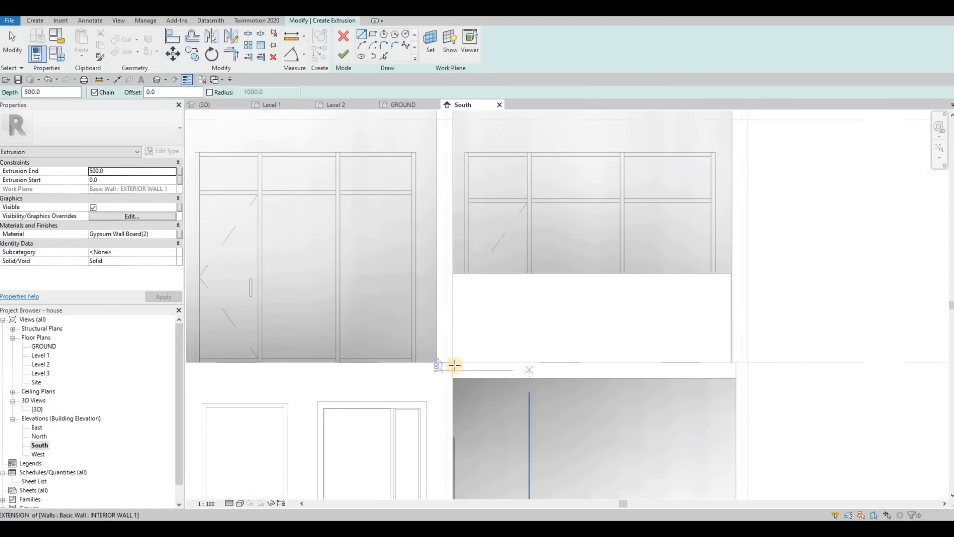
{"action": "left_click", "coordinate": [488, 362]}
{"action": "key", "text": "Escape"}
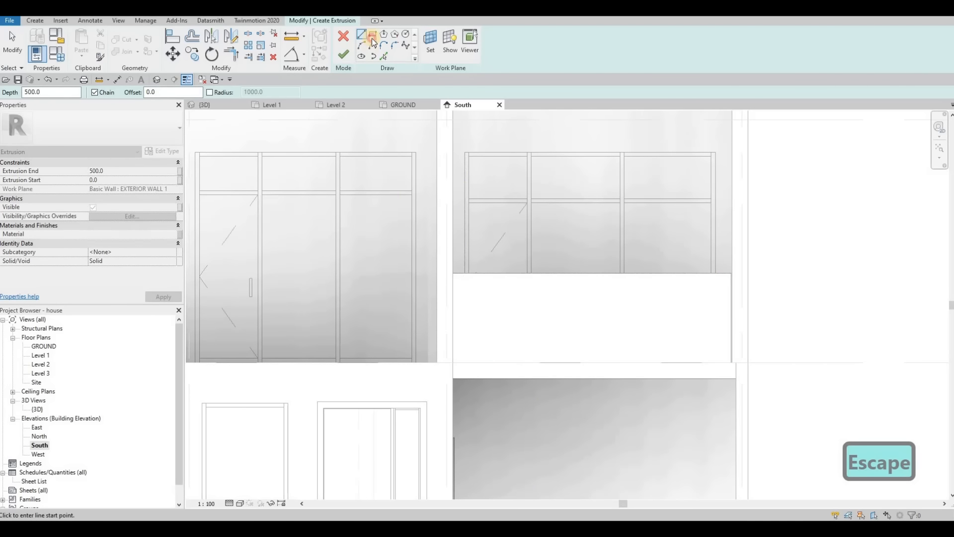
{"action": "left_click", "coordinate": [372, 35]}
{"action": "scroll", "coordinate": [452, 351], "scroll_direction": "up", "scroll_amount": 2}
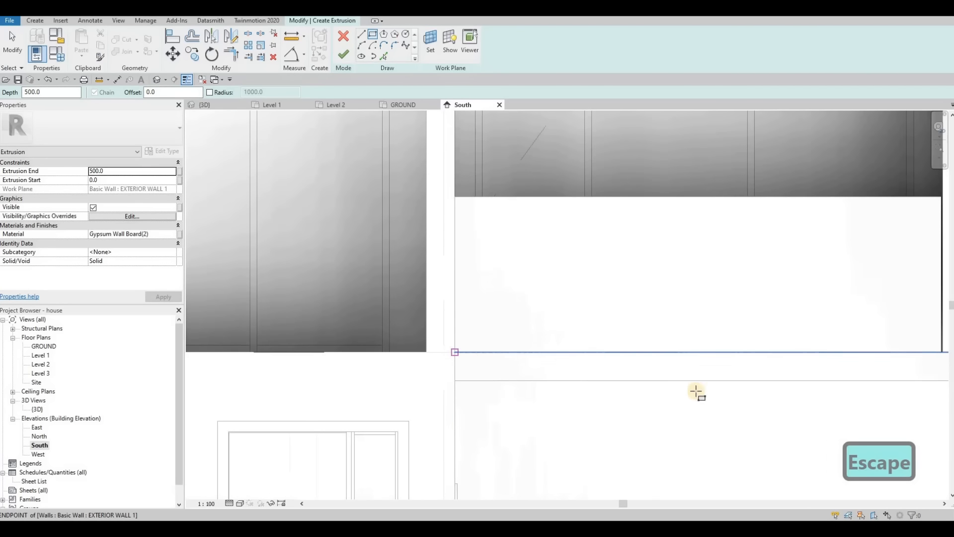
{"action": "left_click", "coordinate": [455, 352]}
{"action": "middle_click_drag", "start_coordinate": [696, 391], "coordinate": [453, 347]}
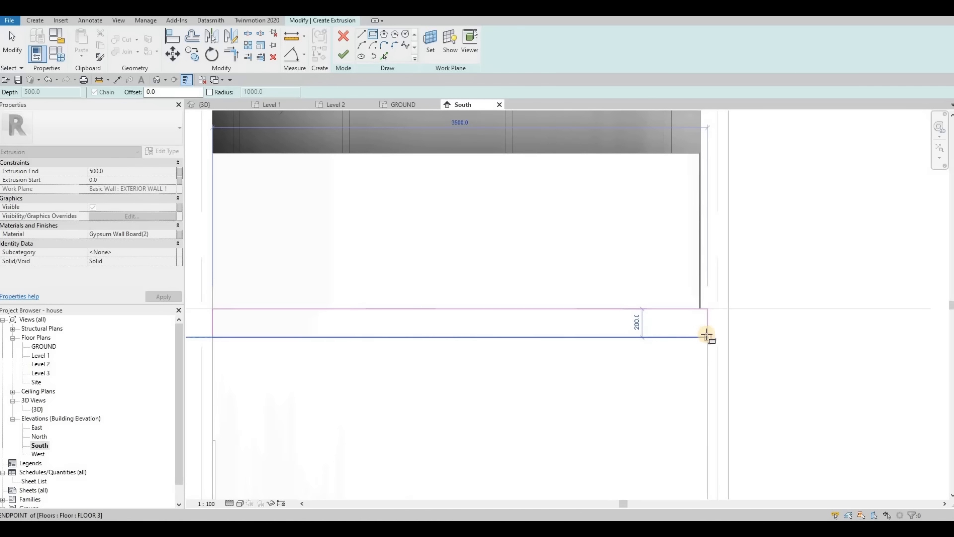
{"action": "left_click", "coordinate": [451, 222]}
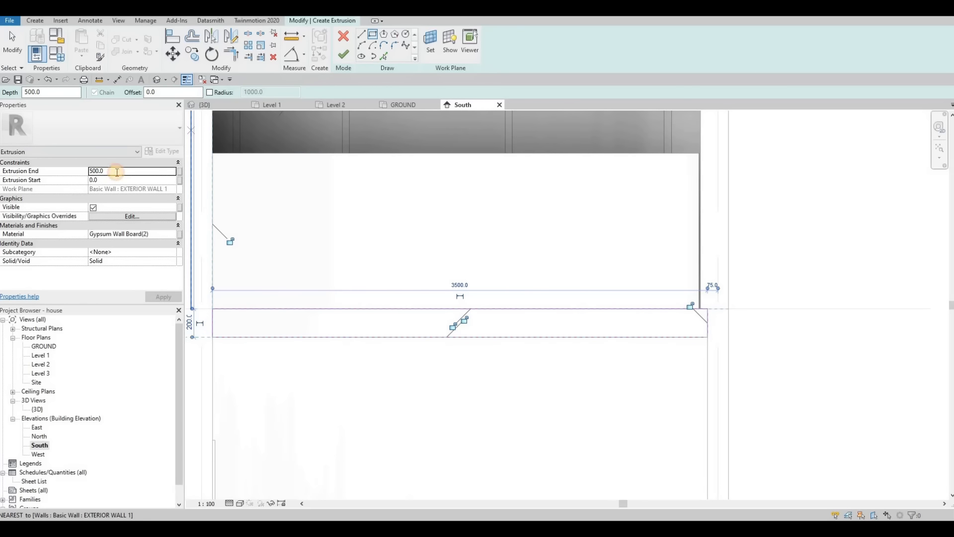
Set the beam's extrusion end to 200 mm, finish the sketch and the in-place model, and return to the 3D view.
{"action": "type", "text": "200"}
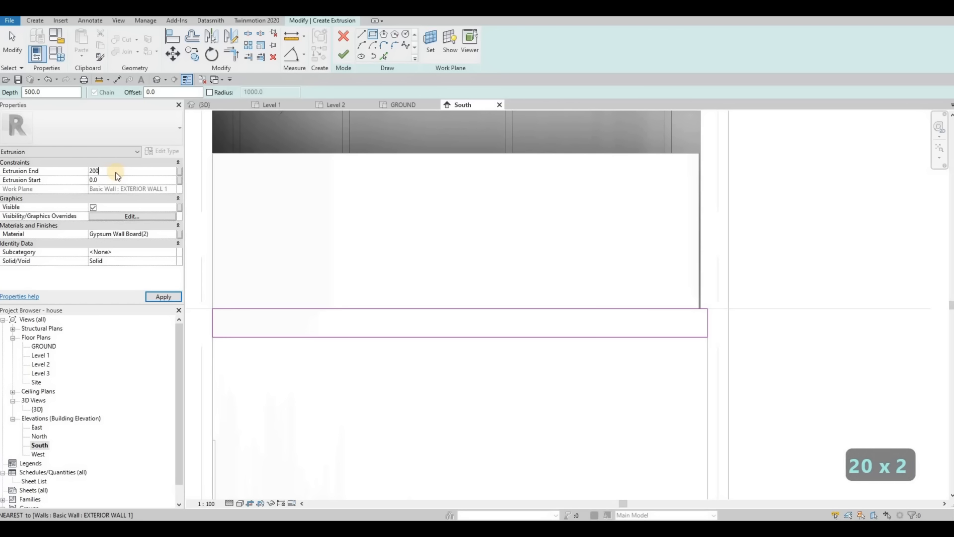
{"action": "key", "text": "Return"}
{"action": "left_click", "coordinate": [349, 50]}
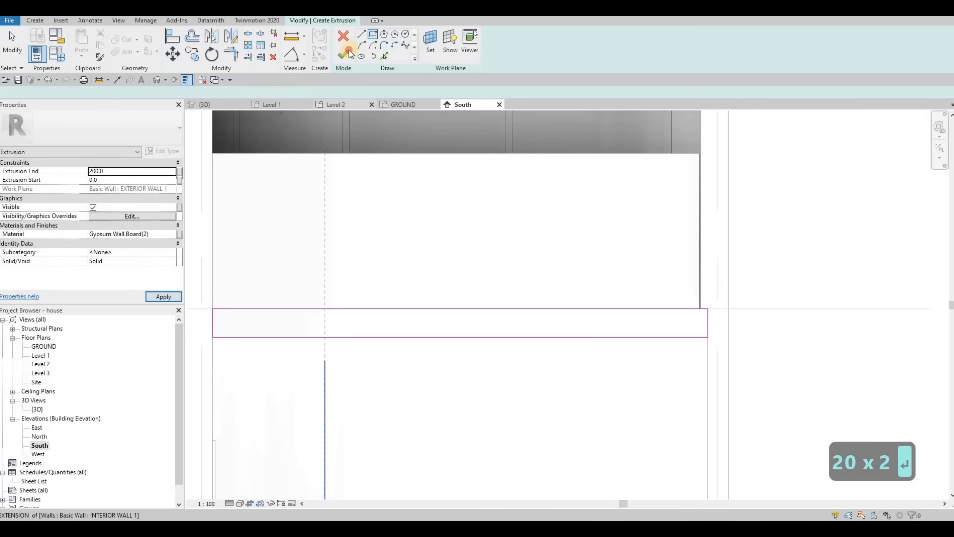
{"action": "scroll", "coordinate": [320, 148], "scroll_direction": "down", "scroll_amount": 2}
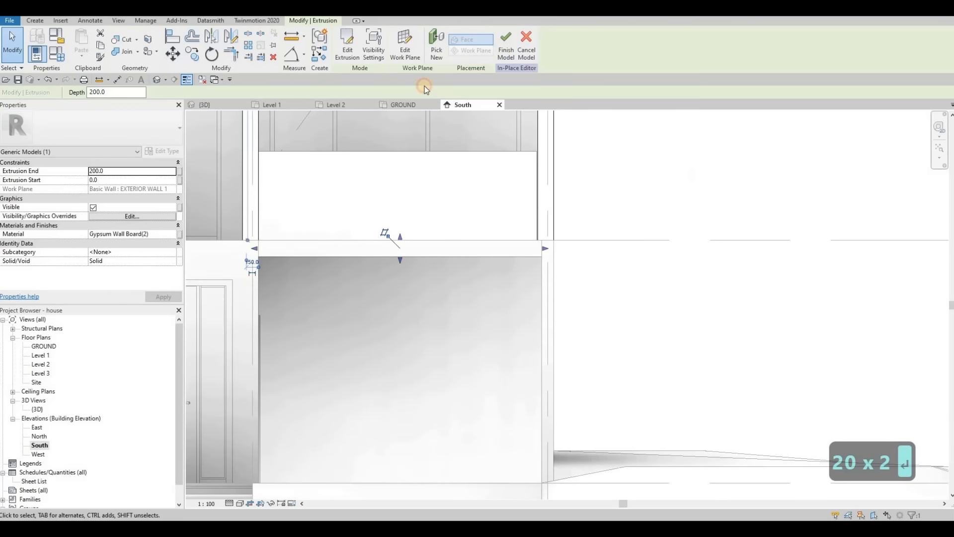
{"action": "left_click", "coordinate": [206, 105]}
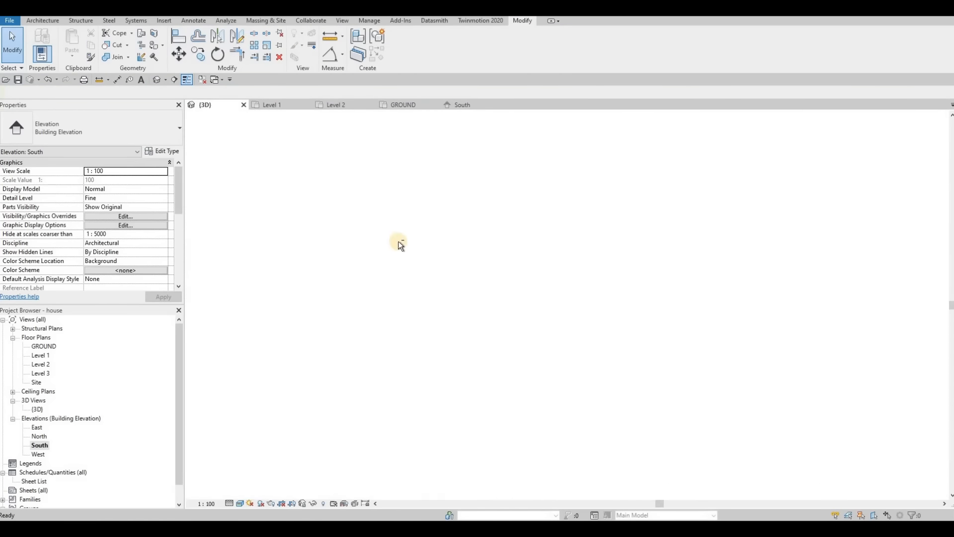
Examine the floor edge above the garage in 3D from the front and side to check where the new beam sits.
{"action": "middle_click_drag", "start_coordinate": [399, 258], "coordinate": [394, 267], "text": "shift"}
{"action": "scroll", "coordinate": [587, 266], "scroll_direction": "up", "scroll_amount": 5}
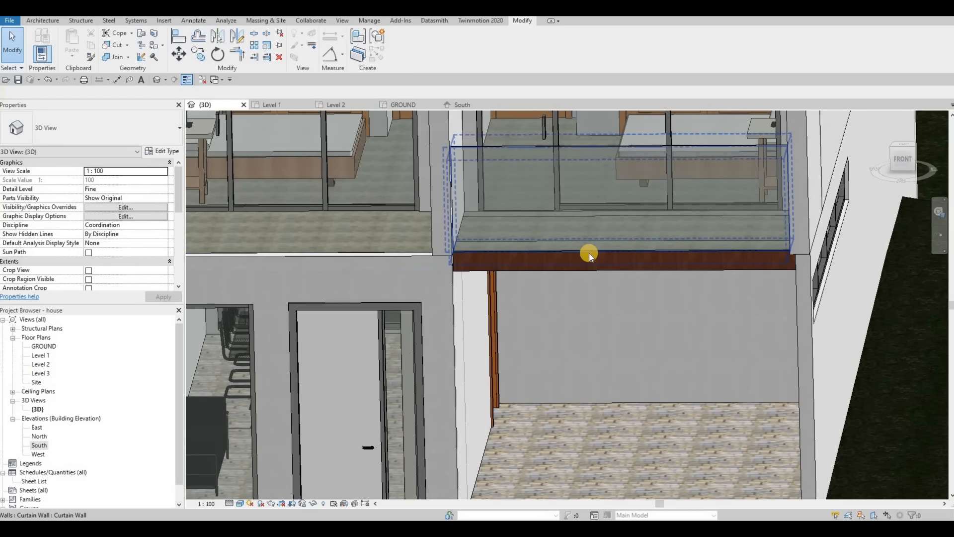
{"action": "key", "text": "Tab"}
{"action": "key", "text": "Tab"}
{"action": "key", "text": "Tab"}
{"action": "key", "text": "Tab"}
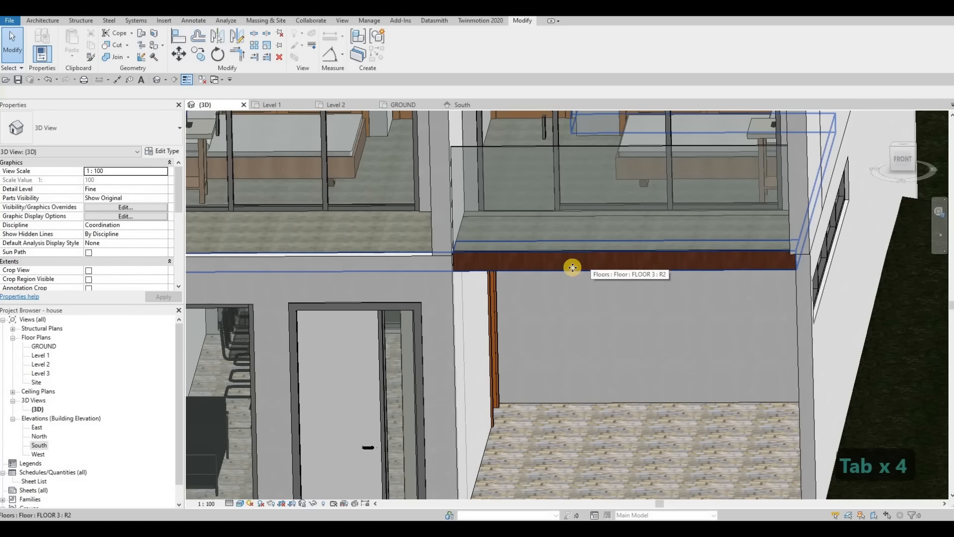
{"action": "left_click", "coordinate": [572, 264]}
{"action": "middle_click_drag", "start_coordinate": [484, 246], "coordinate": [313, 186], "text": "shift"}
{"action": "key", "text": "Escape"}
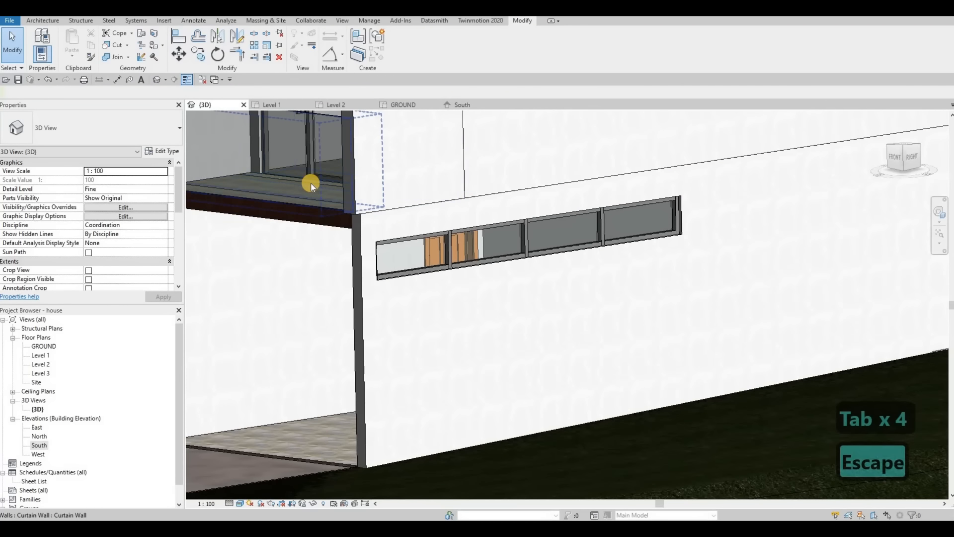
Reopen the frame model for in-place editing and, in the South elevation, rehost the beam extrusion on the front face of the garage's outer wall.
{"action": "key", "text": "Tab"}
{"action": "left_click", "coordinate": [292, 190]}
{"action": "middle_click_drag", "start_coordinate": [335, 212], "coordinate": [396, 216]}
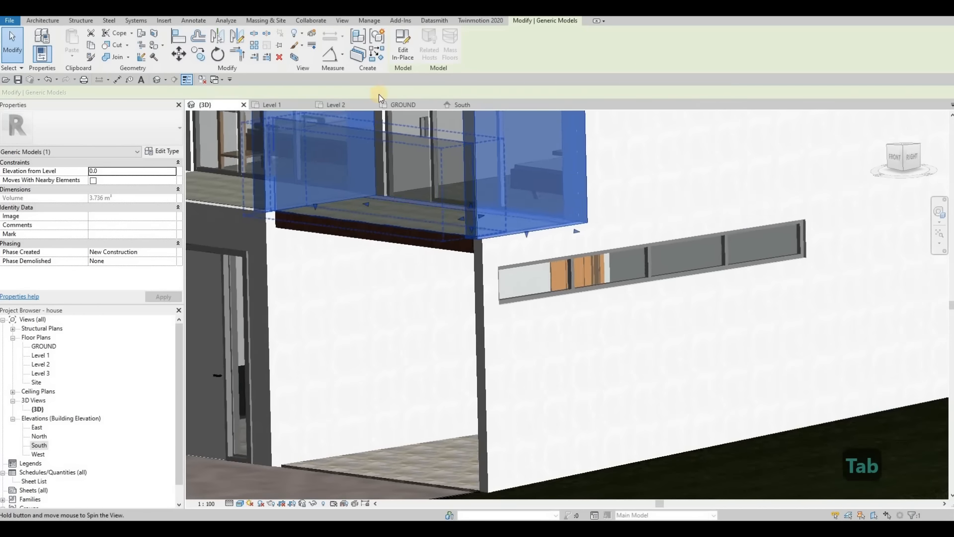
{"action": "left_click", "coordinate": [393, 61]}
{"action": "left_click", "coordinate": [404, 202]}
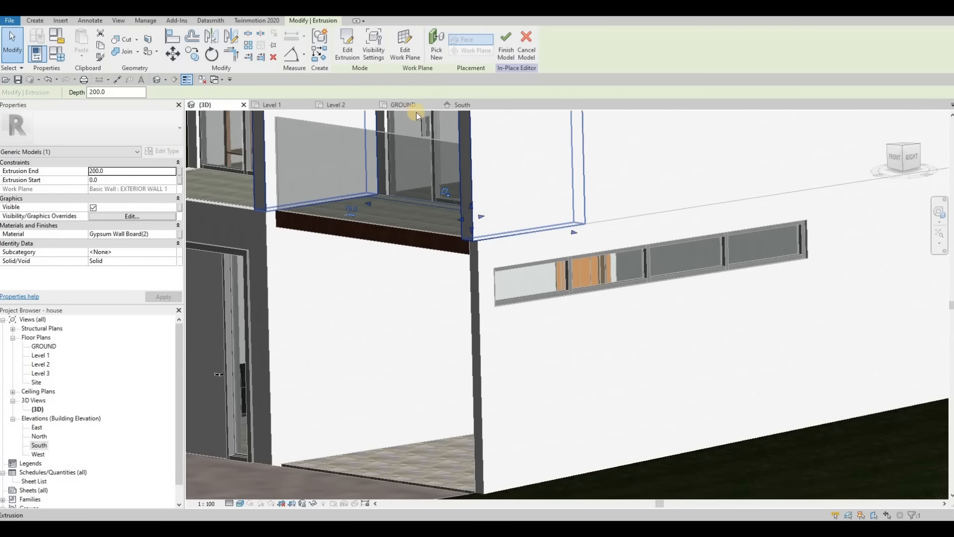
{"action": "left_click", "coordinate": [469, 108]}
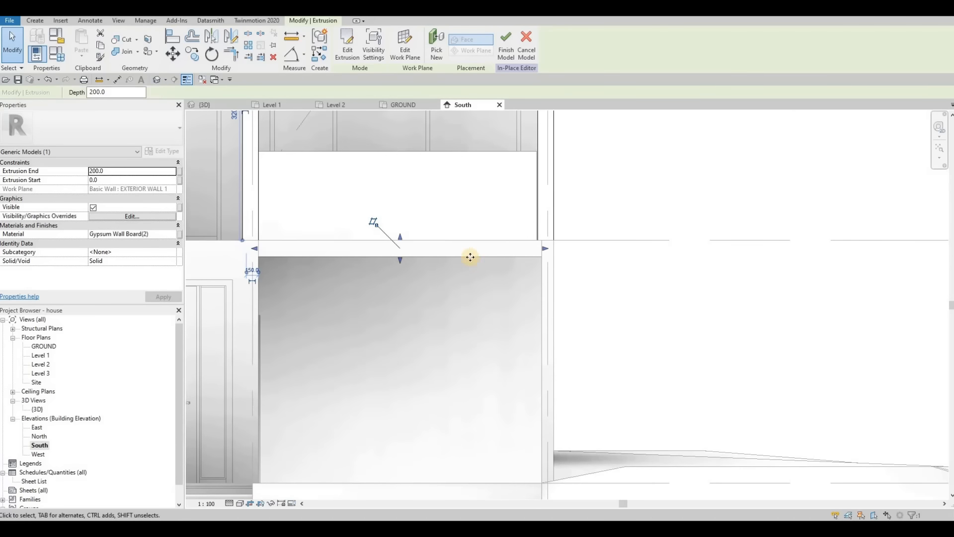
{"action": "left_click", "coordinate": [436, 52]}
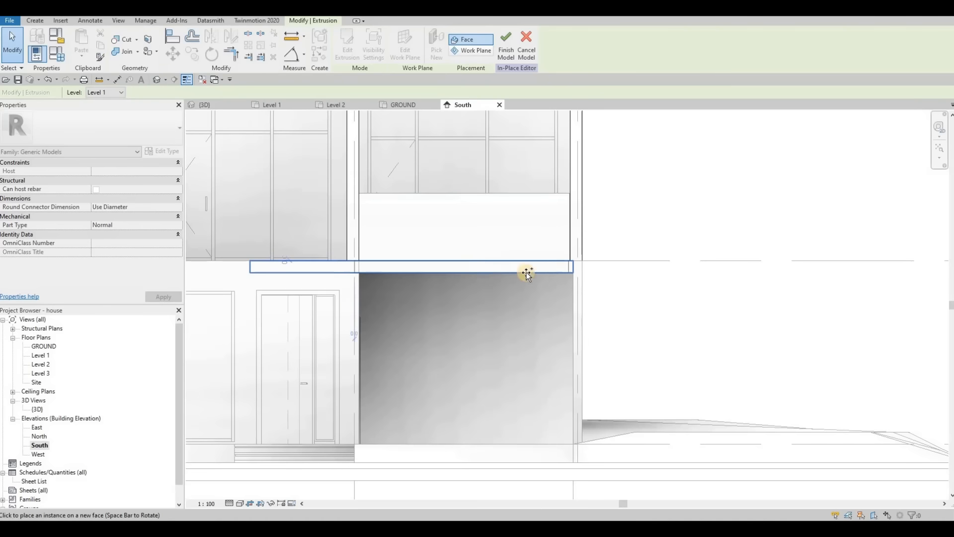
{"action": "left_click", "coordinate": [577, 264]}
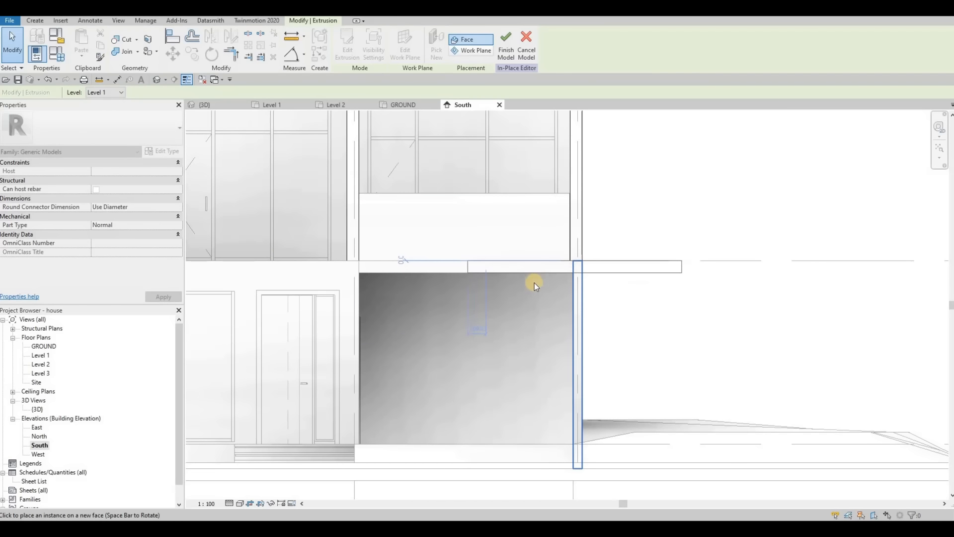
Stretch the beam's ends from the garage-side face of the entry wall to the outer wall's exterior face, and finish the model.
{"action": "scroll", "coordinate": [460, 270], "scroll_direction": "up", "scroll_amount": 3}
{"action": "left_click_drag", "start_coordinate": [466, 265], "coordinate": [309, 265]}
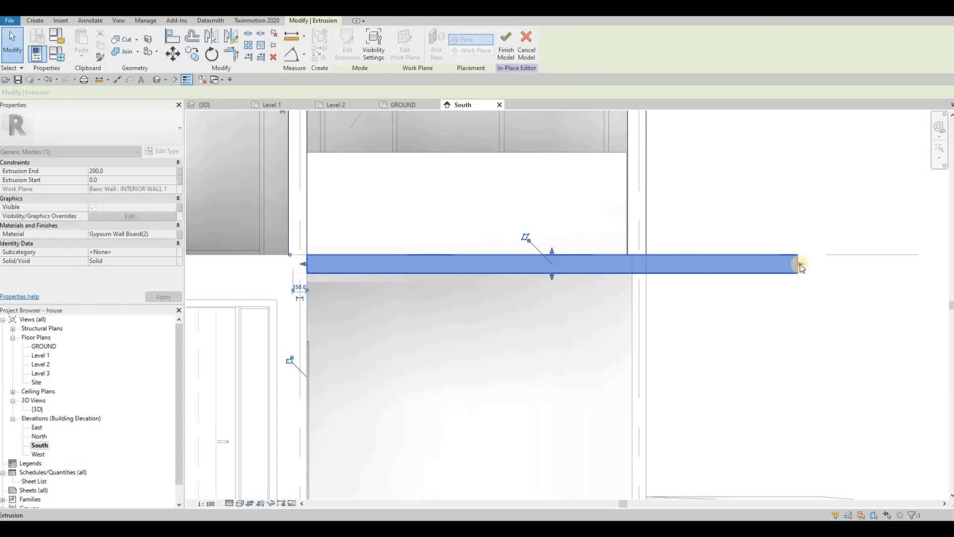
{"action": "left_click_drag", "start_coordinate": [799, 266], "coordinate": [646, 263]}
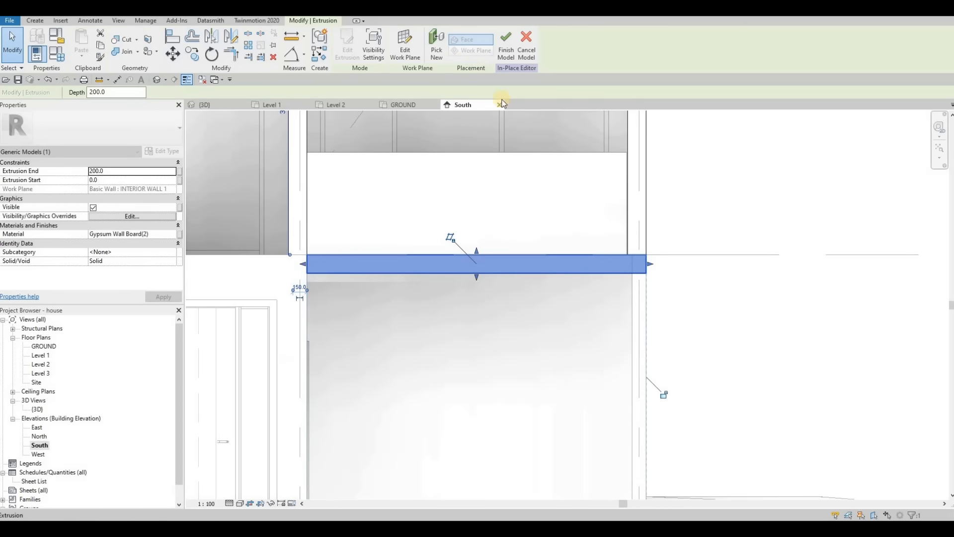
{"action": "left_click", "coordinate": [508, 52]}
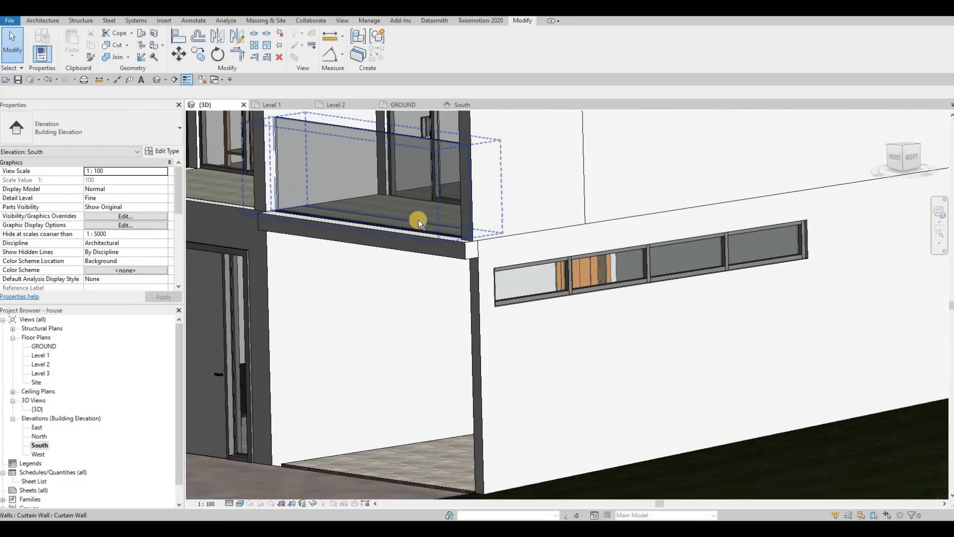
In 3D, align the front face of the beam above the garage with the front face of the entry wall.
{"action": "middle_click_drag", "start_coordinate": [438, 237], "coordinate": [388, 218], "text": "shift"}
{"action": "scroll", "coordinate": [392, 216], "scroll_direction": "up", "scroll_amount": 3}
{"action": "key", "text": "Escape"}
{"action": "scroll", "coordinate": [392, 216], "scroll_direction": "up", "scroll_amount": 1}
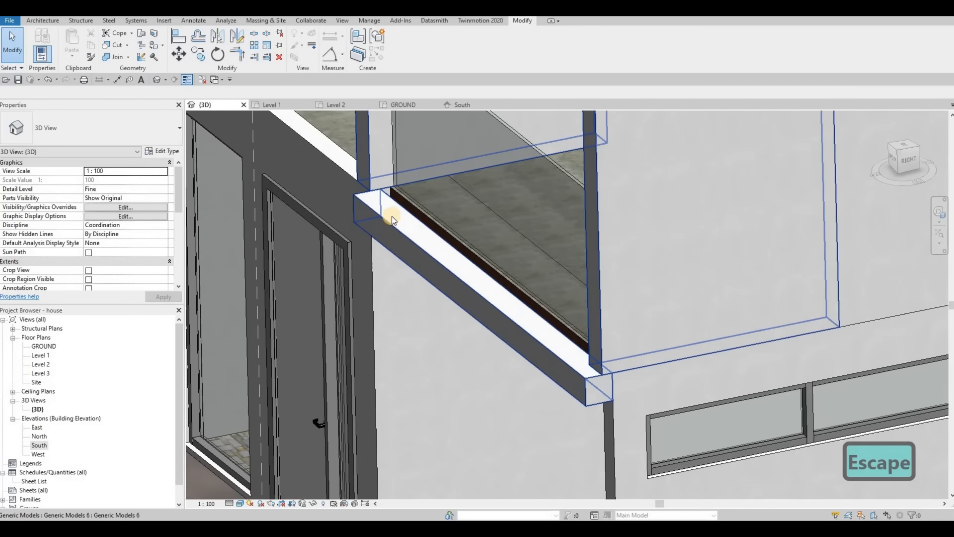
{"action": "key", "text": "a"}
{"action": "key", "text": "l"}
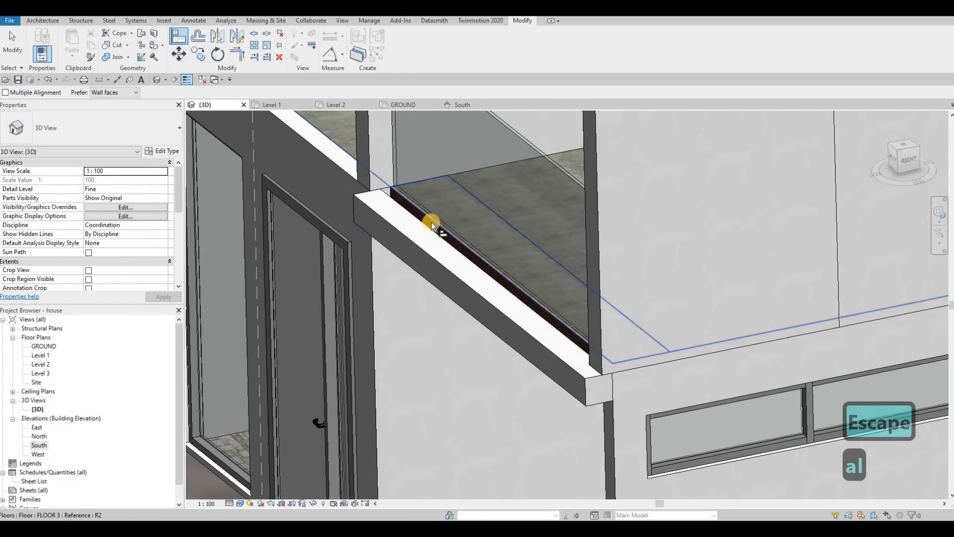
{"action": "key", "text": "Tab"}
{"action": "key", "text": "Tab"}
{"action": "key", "text": "Tab"}
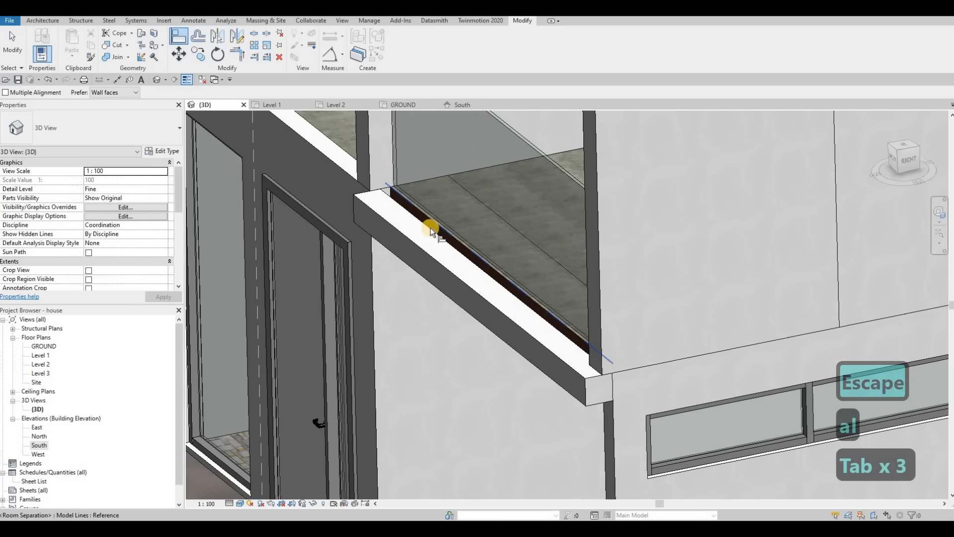
{"action": "left_click", "coordinate": [431, 230]}
{"action": "left_click", "coordinate": [341, 195]}
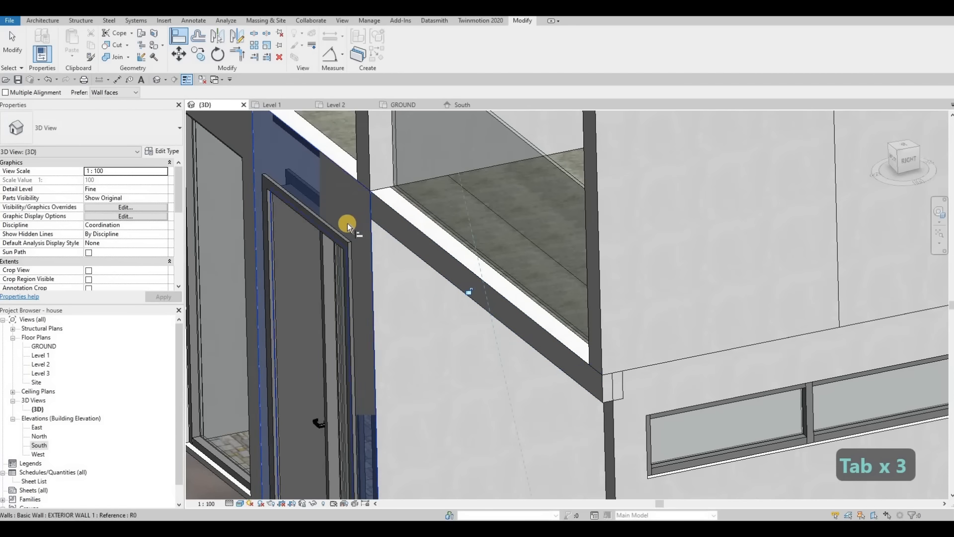
{"action": "key", "text": "Escape"}
{"action": "scroll", "coordinate": [544, 299], "scroll_direction": "down", "scroll_amount": 2}
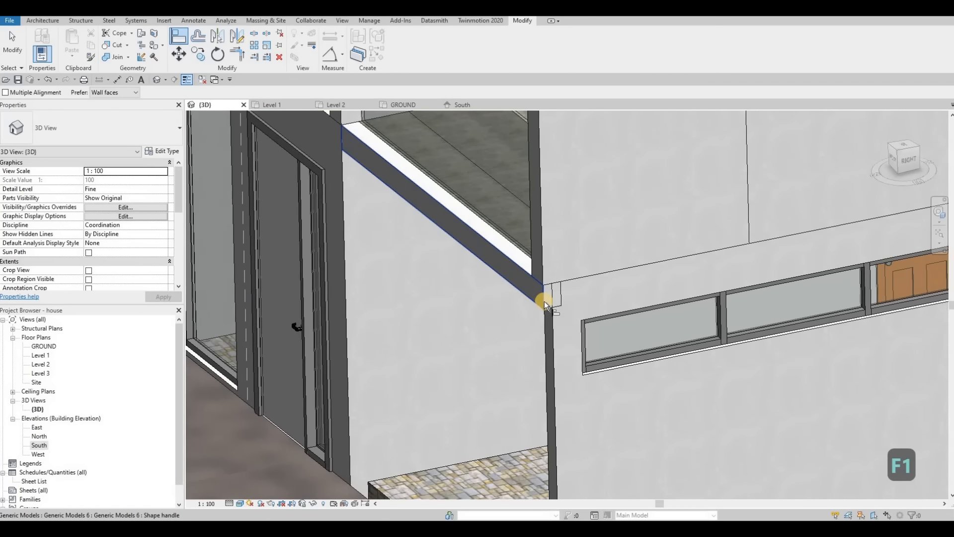
{"action": "key", "text": "Escape"}
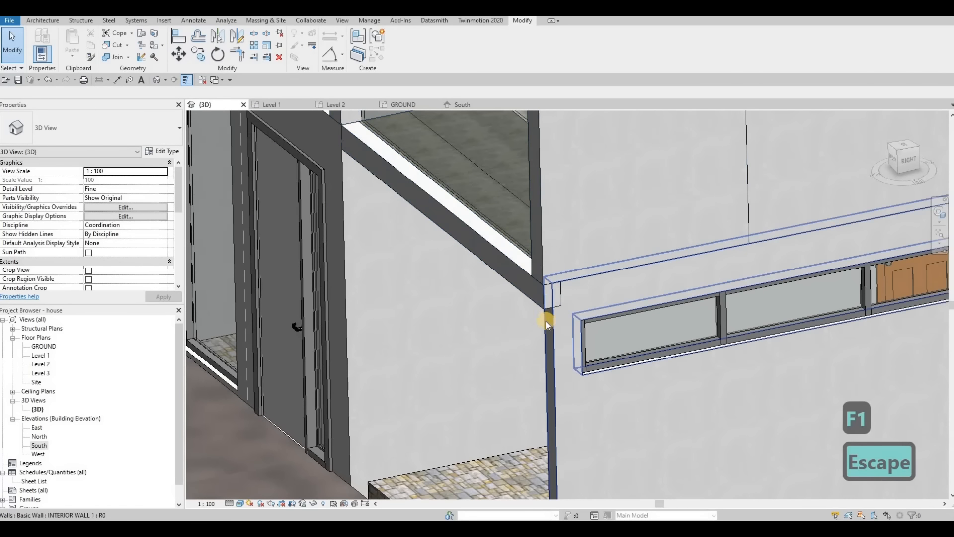
Align the front end of the garage's outer wall to the beam's vertical reference edge.
{"action": "key", "text": "Caps_Lock"}
{"action": "key", "text": "Escape"}
{"action": "key", "text": "l"}
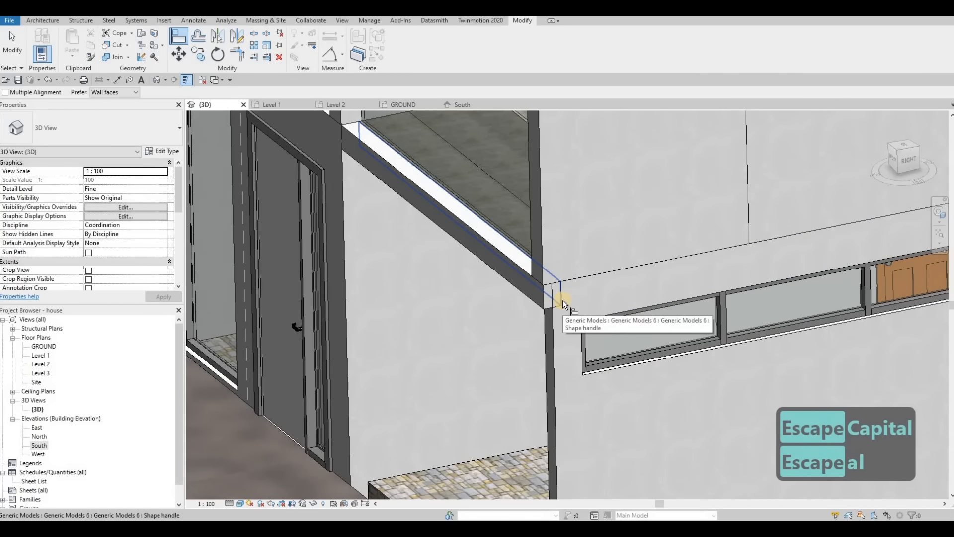
{"action": "key", "text": "Tab"}
{"action": "key", "text": "Tab"}
{"action": "key", "text": "Tab"}
{"action": "key", "text": "Tab"}
{"action": "key", "text": "Tab"}
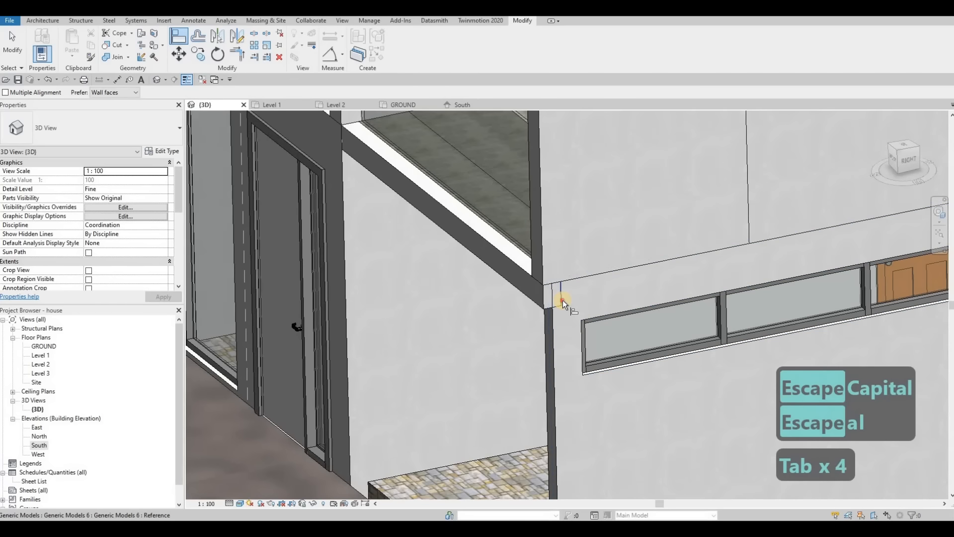
{"action": "left_click", "coordinate": [551, 321]}
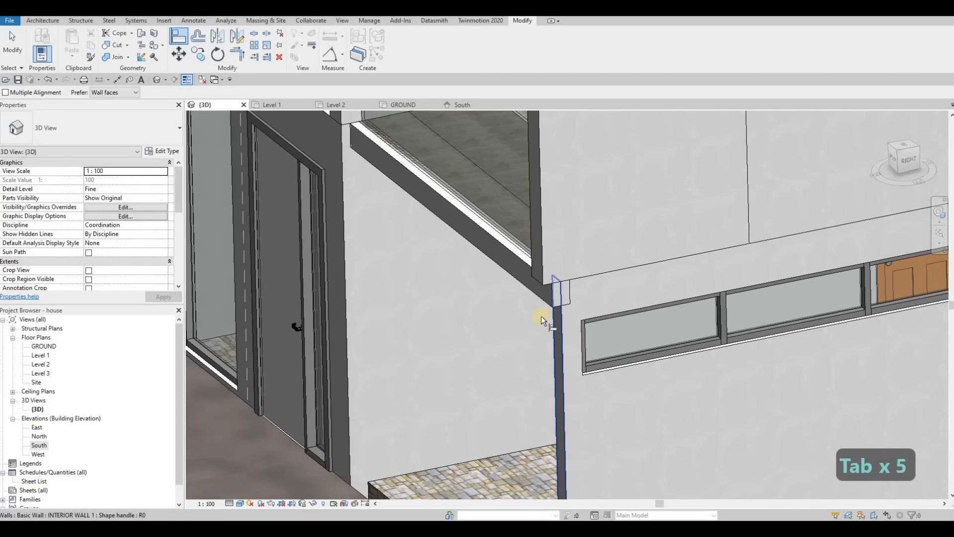
{"action": "key", "text": "Escape"}
{"action": "key", "text": "Escape"}
{"action": "scroll", "coordinate": [530, 305], "scroll_direction": "down", "scroll_amount": 1}
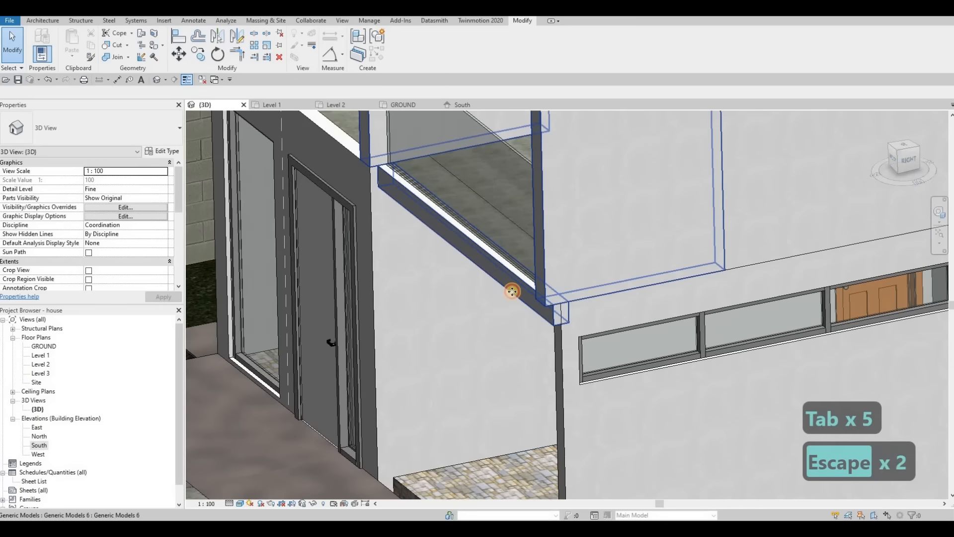
Realign the beam's front face with the front face of the entry wall beside the garage.
{"action": "left_click", "coordinate": [462, 252]}
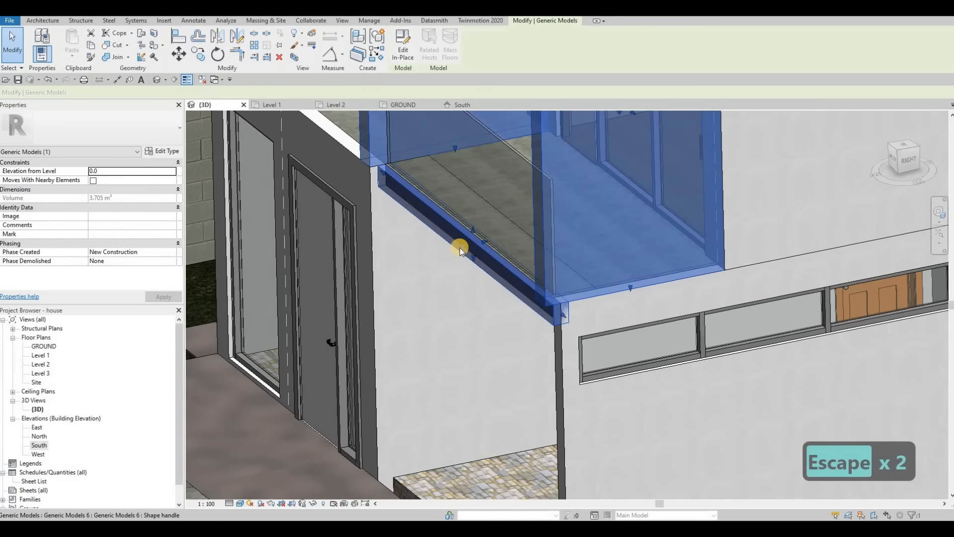
{"action": "key", "text": "Escape"}
{"action": "key", "text": "a"}
{"action": "key", "text": "l"}
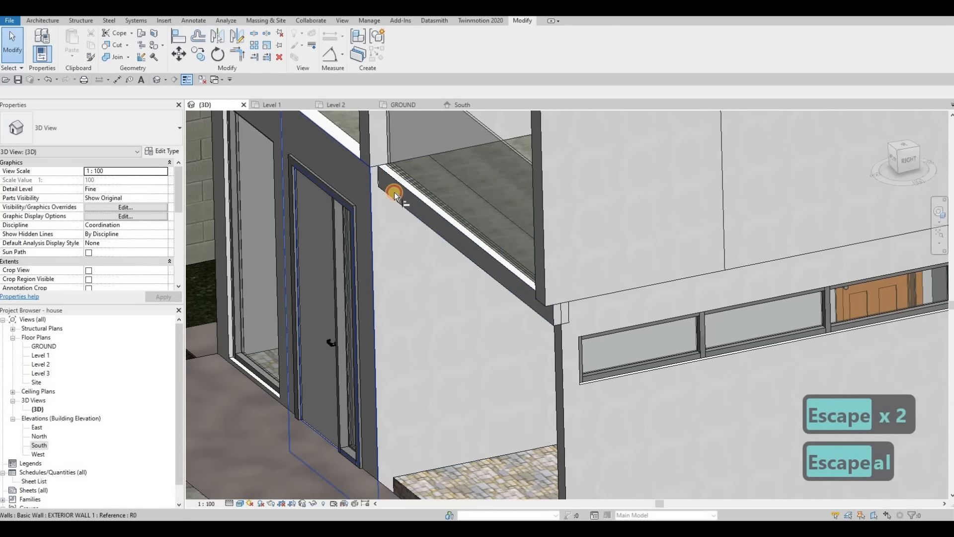
{"action": "left_click", "coordinate": [398, 192]}
{"action": "key", "text": "Escape"}
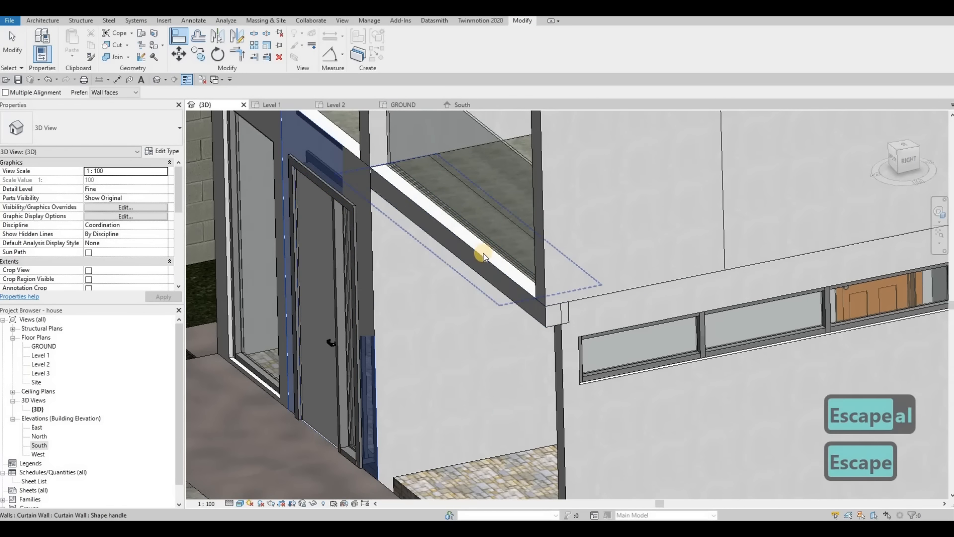
{"action": "key", "text": "Escape"}
{"action": "key", "text": "Escape"}
{"action": "left_click", "coordinate": [482, 254]}
{"action": "key", "text": "Escape"}
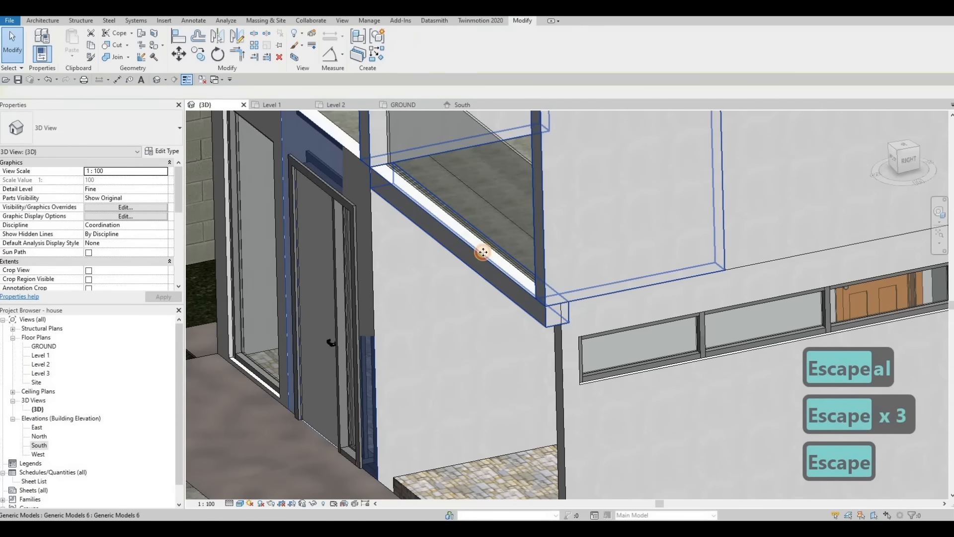
{"action": "left_click", "coordinate": [480, 241]}
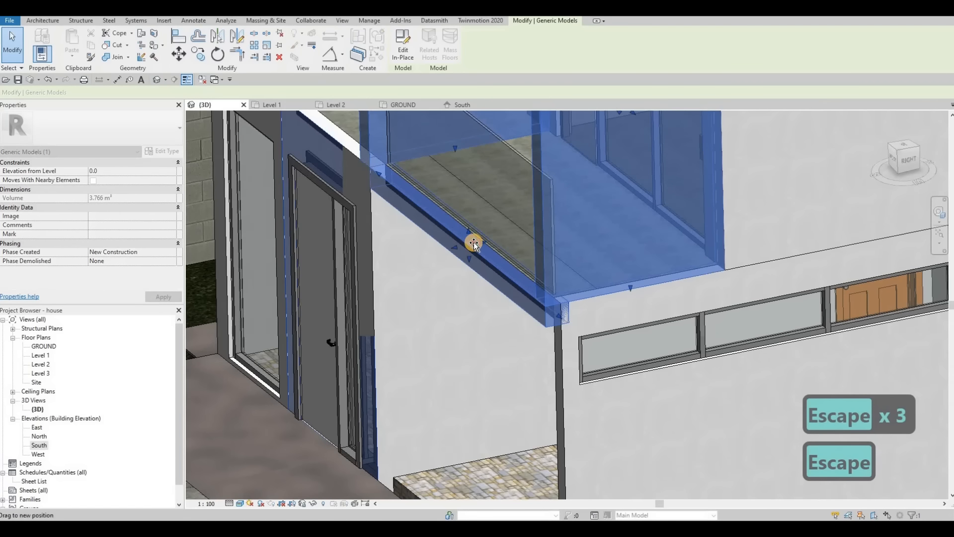
{"action": "key", "text": "Escape"}
{"action": "key", "text": "Escape"}
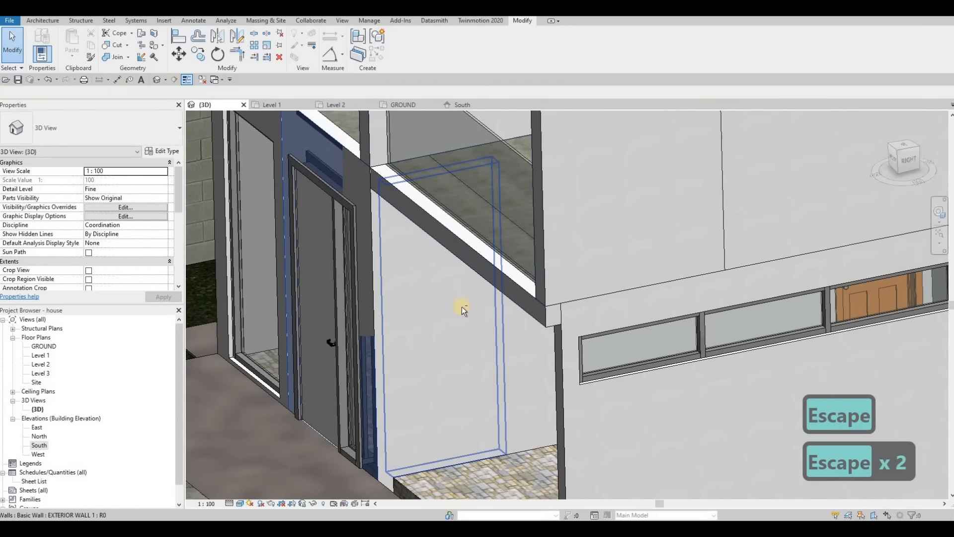
Examine the house front, the beam above the garage and the open garage floor in 3D from several angles.
{"action": "scroll", "coordinate": [461, 306], "scroll_direction": "down", "scroll_amount": 3}
{"action": "middle_click_drag", "start_coordinate": [462, 306], "coordinate": [632, 306], "text": "shift"}
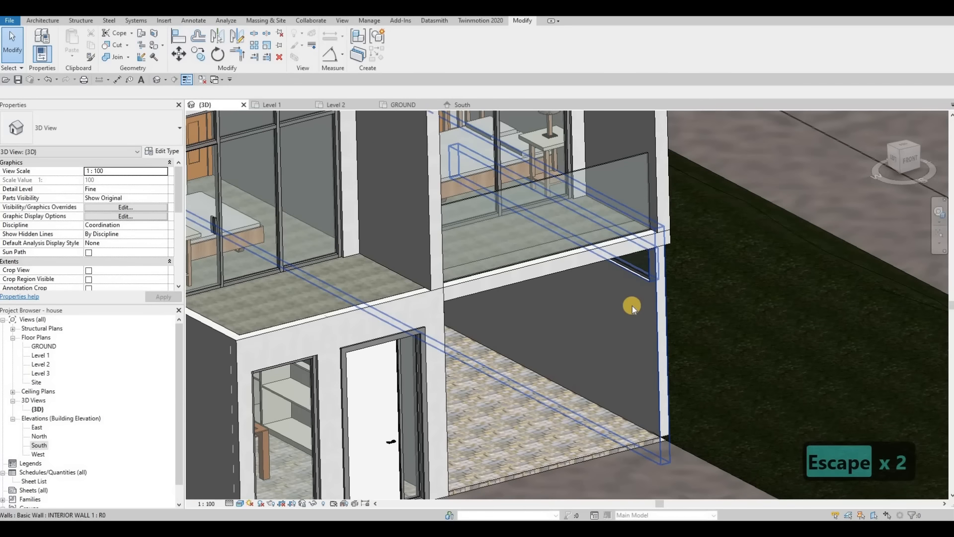
{"action": "scroll", "coordinate": [543, 373], "scroll_direction": "down", "scroll_amount": 5}
{"action": "scroll", "coordinate": [518, 355], "scroll_direction": "up", "scroll_amount": 3}
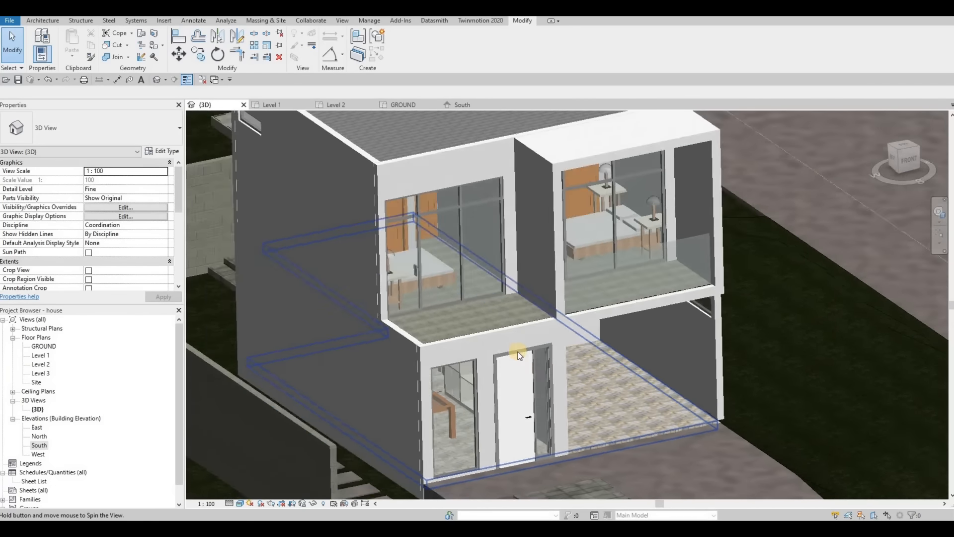
{"action": "scroll", "coordinate": [518, 354], "scroll_direction": "down", "scroll_amount": 3}
{"action": "middle_click_drag", "start_coordinate": [518, 355], "coordinate": [549, 377], "text": "shift"}
{"action": "scroll", "coordinate": [547, 363], "scroll_direction": "up", "scroll_amount": 4}
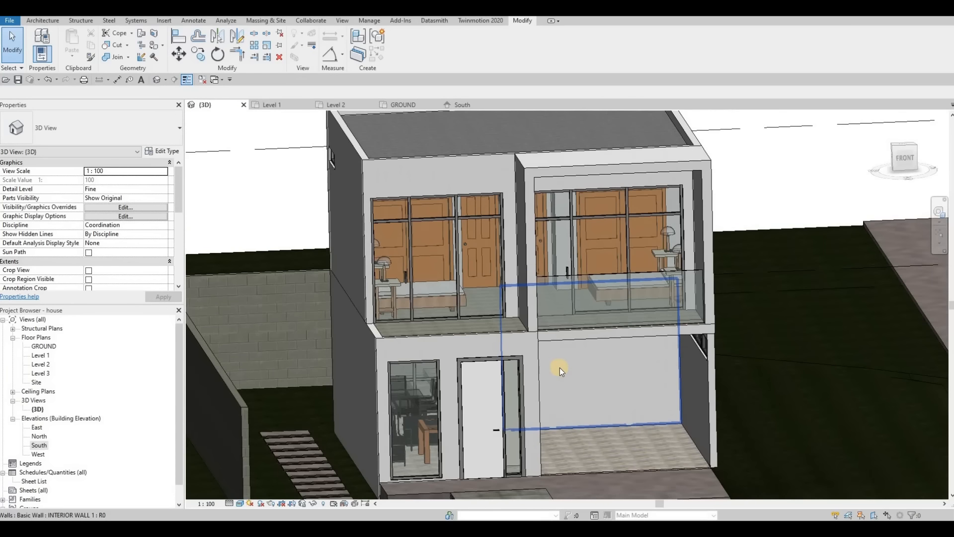
{"action": "middle_click_drag", "start_coordinate": [582, 427], "coordinate": [698, 455], "text": "shift"}
{"action": "scroll", "coordinate": [701, 437], "scroll_direction": "up", "scroll_amount": 4}
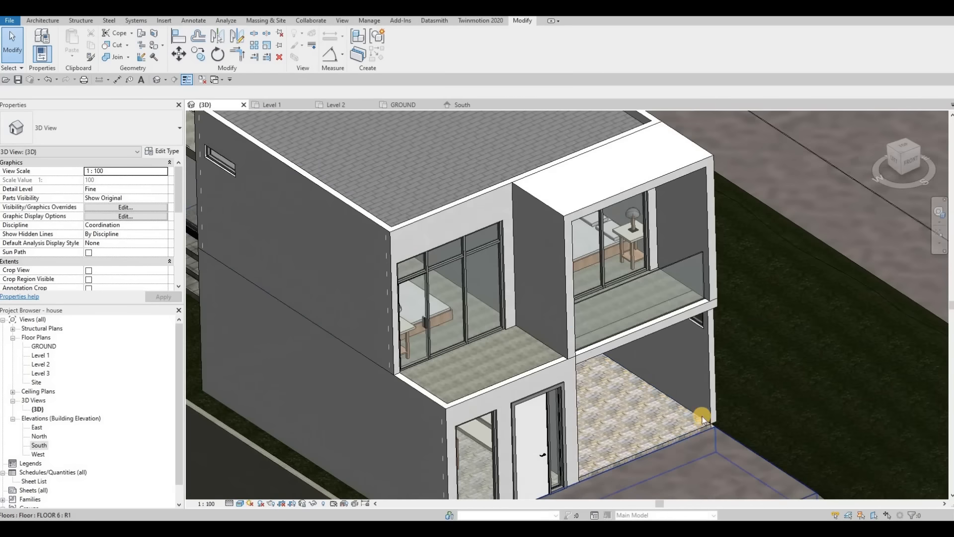
{"action": "scroll", "coordinate": [700, 414], "scroll_direction": "up", "scroll_amount": 4}
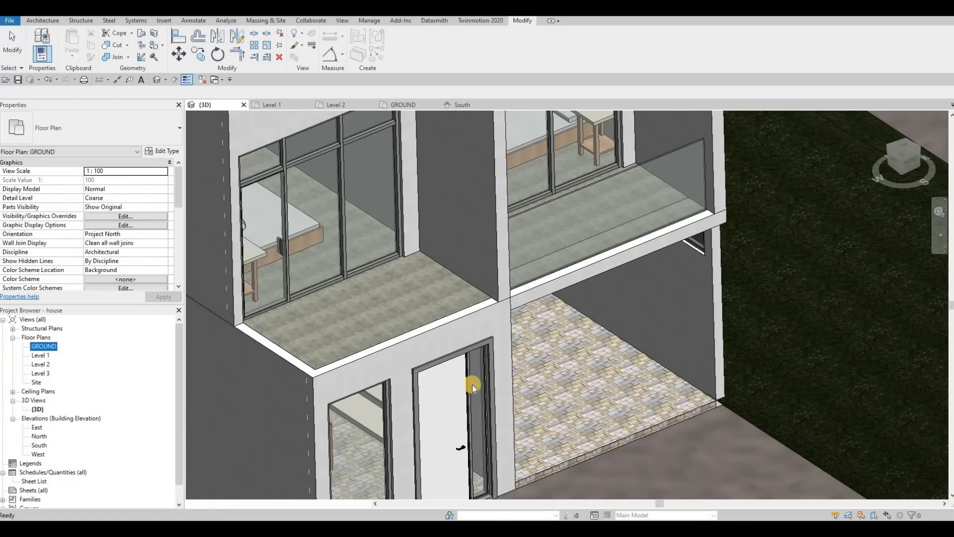
In the GROUND plan, check the walls and floors at the garage front to identify the slab inside the garage.
{"action": "key", "text": "Escape"}
{"action": "key", "text": "Escape"}
{"action": "scroll", "coordinate": [560, 200], "scroll_direction": "up", "scroll_amount": 6}
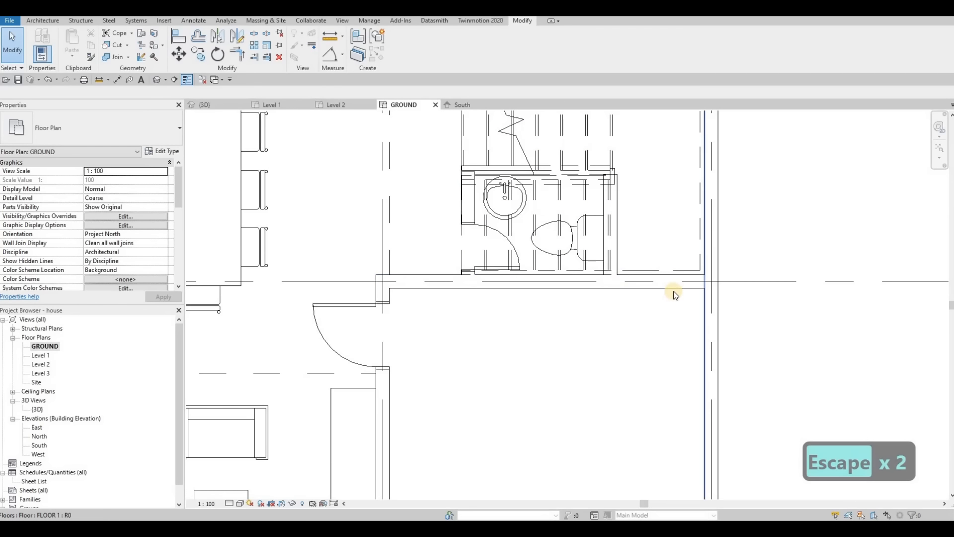
{"action": "left_click", "coordinate": [673, 291]}
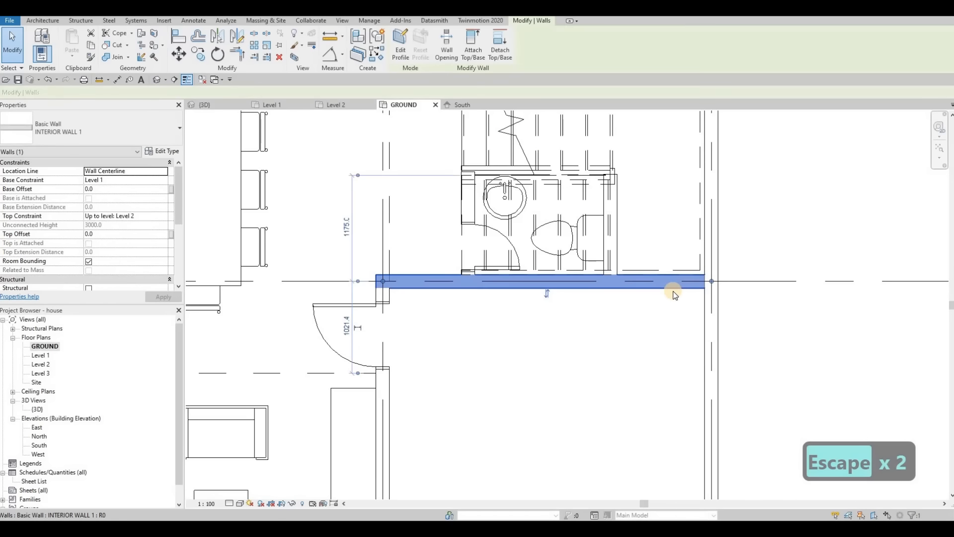
{"action": "key", "text": "Escape"}
{"action": "key", "text": "Tab"}
{"action": "scroll", "coordinate": [637, 314], "scroll_direction": "down", "scroll_amount": 5}
{"action": "scroll", "coordinate": [621, 309], "scroll_direction": "up", "scroll_amount": 3}
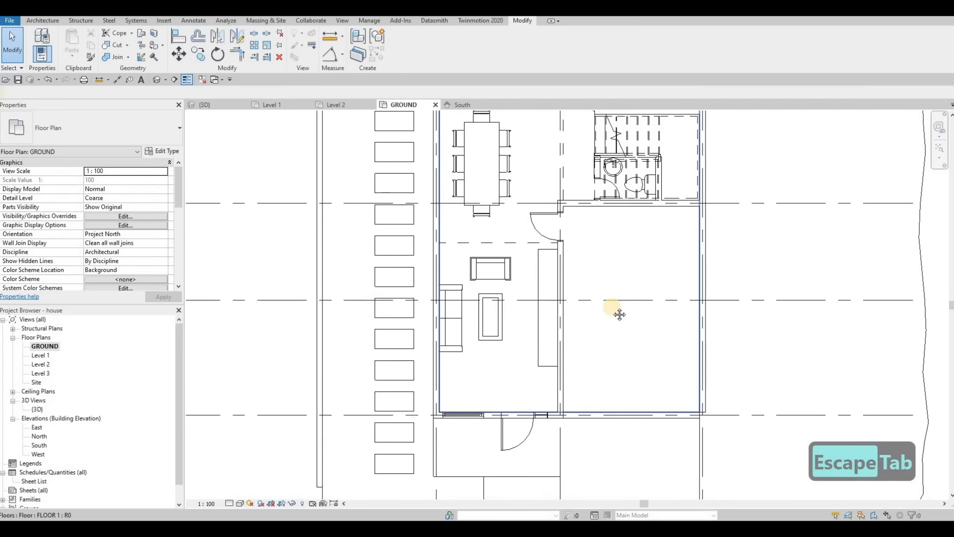
{"action": "left_click", "coordinate": [669, 295]}
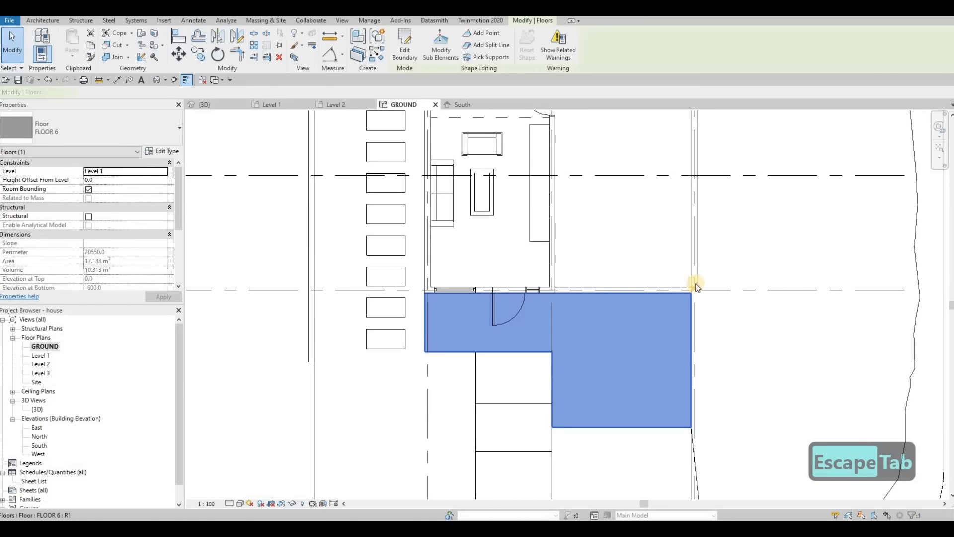
{"action": "scroll", "coordinate": [694, 279], "scroll_direction": "up", "scroll_amount": 3}
{"action": "key", "text": "Escape"}
{"action": "left_click", "coordinate": [696, 280]}
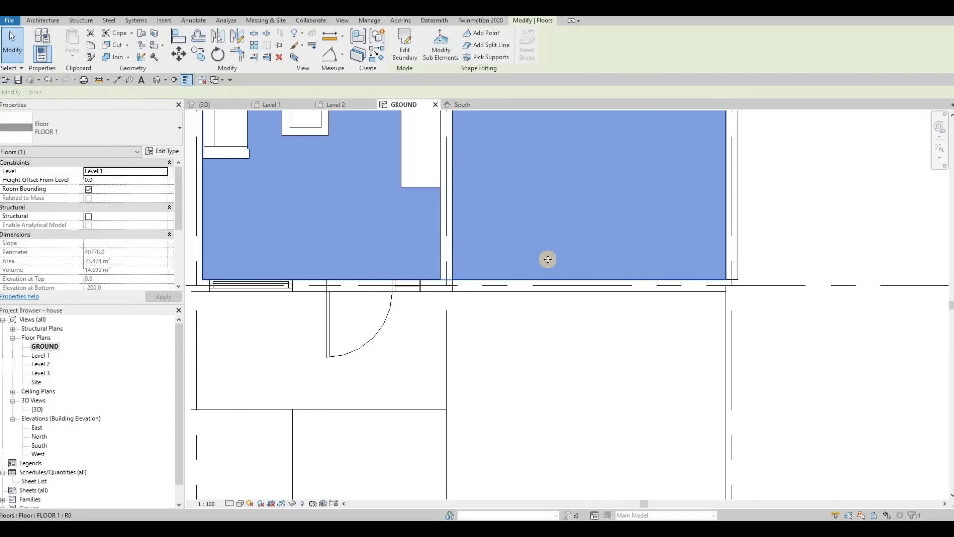
{"action": "key", "text": "Escape"}
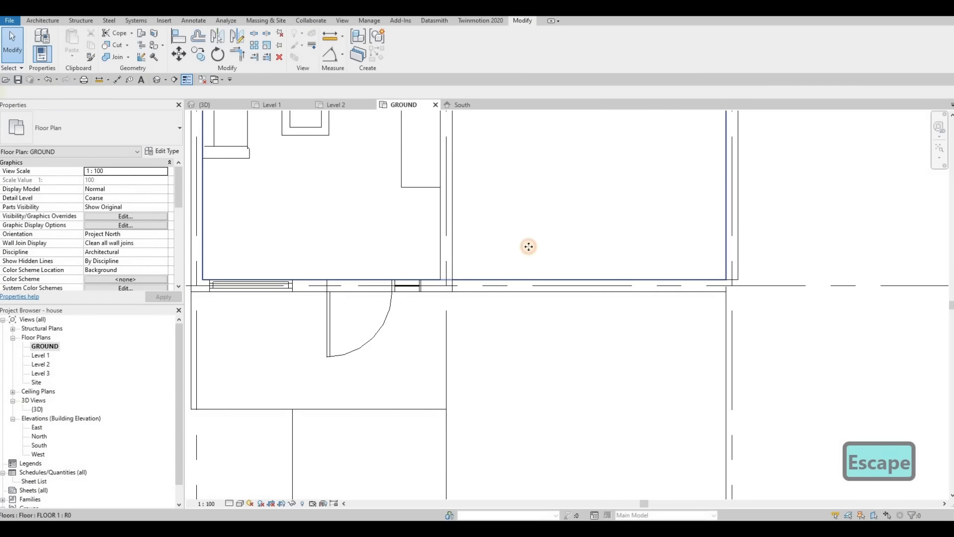
Edit the FLOOR 1 boundary, sketching a strip 150 mm deep across the garage front, from the entry wall's garage-side face to the outer wall's exterior face.
{"action": "left_click", "coordinate": [197, 130]}
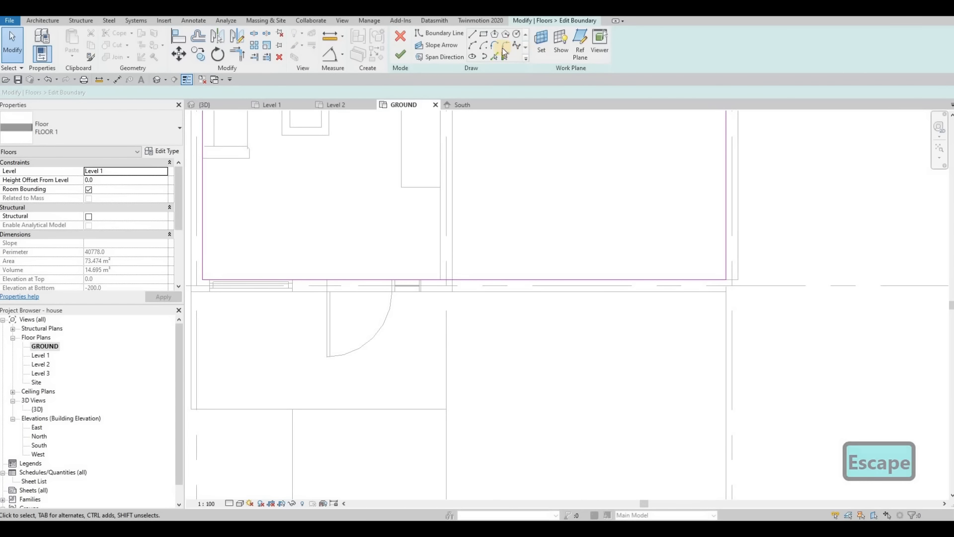
{"action": "left_click", "coordinate": [504, 46]}
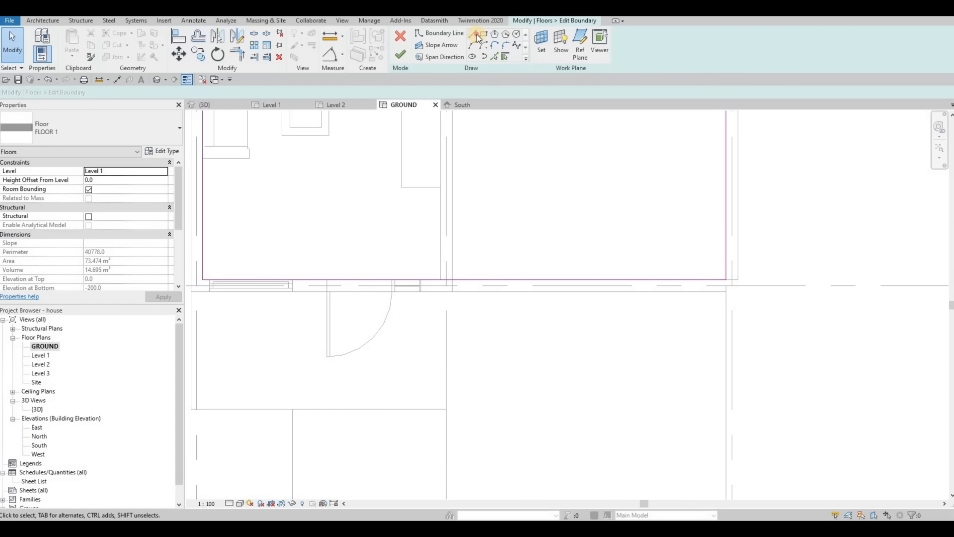
{"action": "key", "text": "Return"}
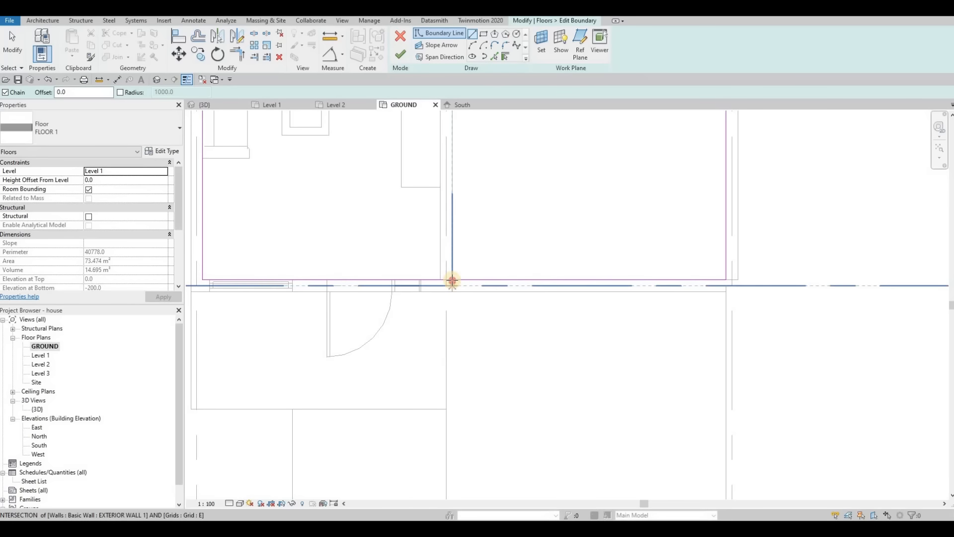
{"action": "left_click", "coordinate": [452, 291]}
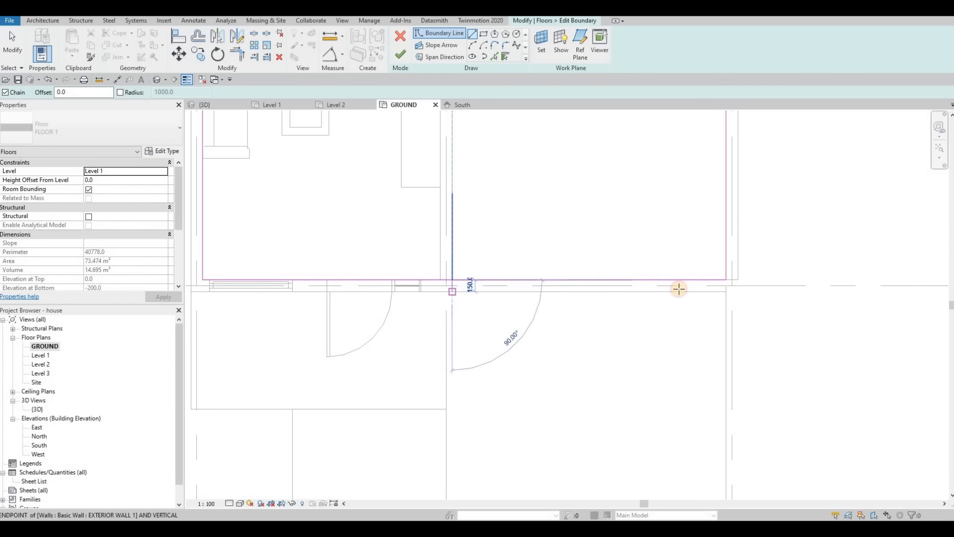
{"action": "left_click", "coordinate": [729, 292]}
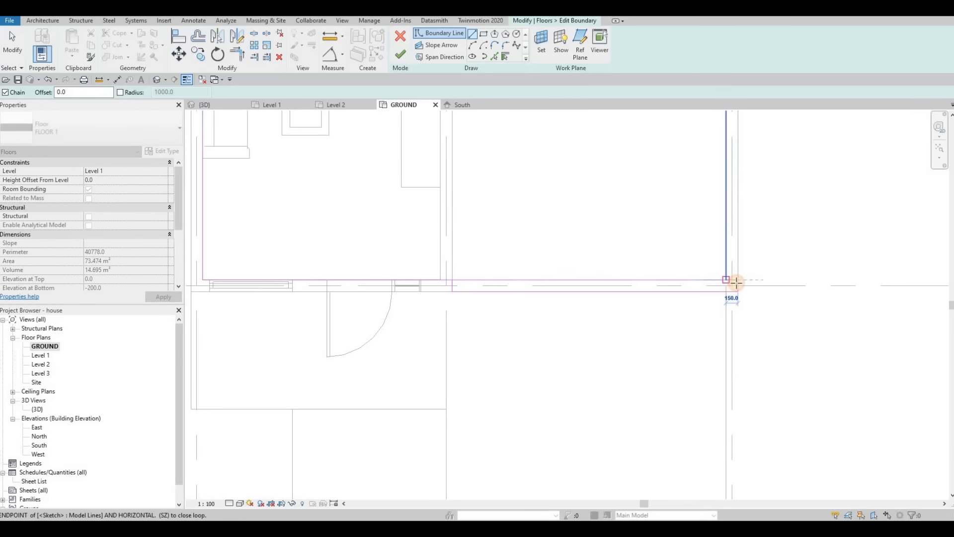
{"action": "key", "text": "Escape"}
{"action": "key", "text": "Escape"}
{"action": "key", "text": "Escape"}
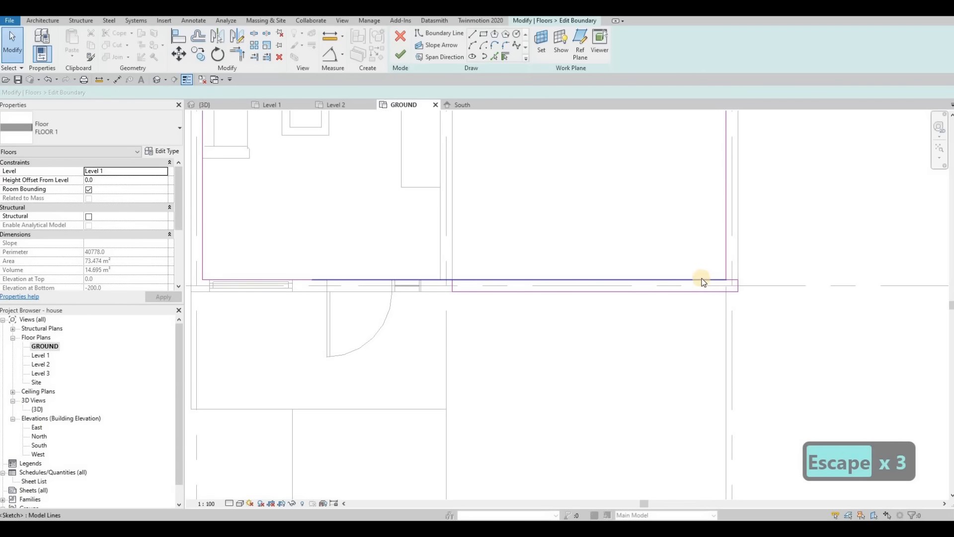
Trim the FLOOR 1 boundary lines into one closed outline including the garage-front strip, and finish the boundary edit.
{"action": "key", "text": "t"}
{"action": "key", "text": "r"}
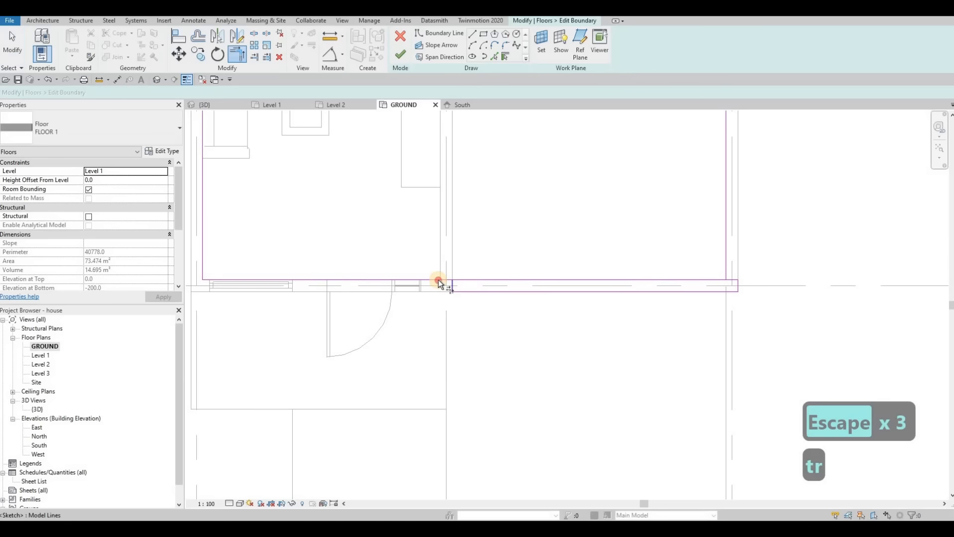
{"action": "left_click", "coordinate": [400, 53]}
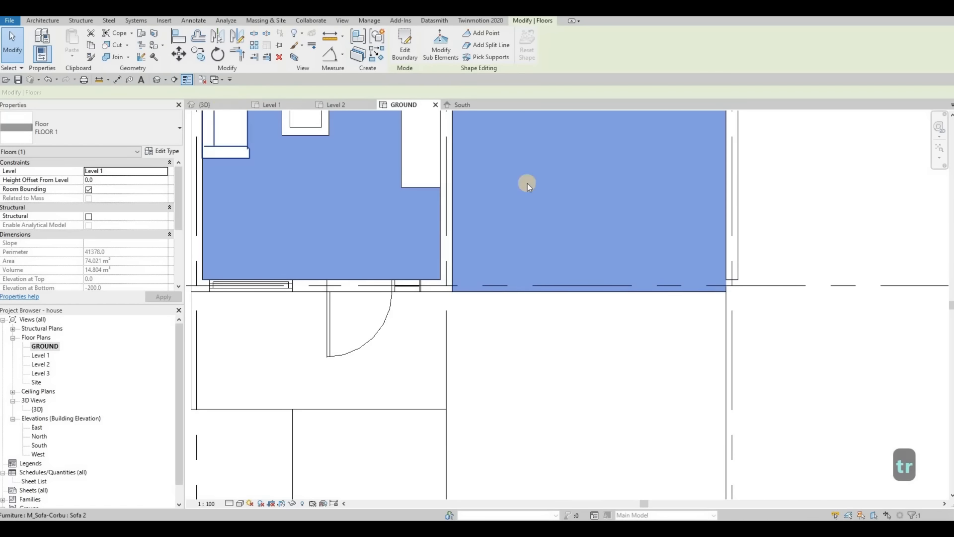
Inspect the extended garage floor and the whole front of the house in 3D.
{"action": "left_click", "coordinate": [205, 105]}
{"action": "key", "text": "Escape"}
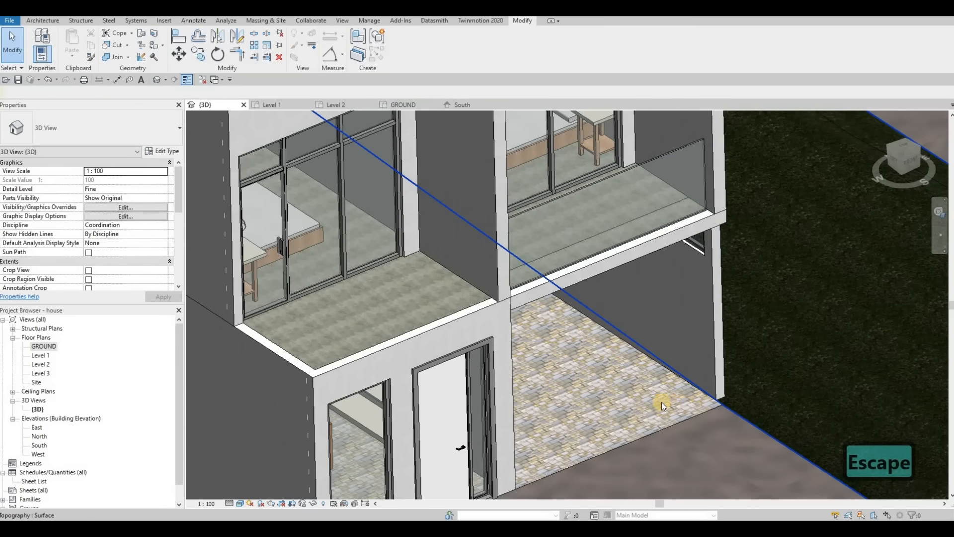
{"action": "middle_click_drag", "start_coordinate": [661, 401], "coordinate": [764, 336], "text": "shift"}
{"action": "middle_click_drag", "start_coordinate": [701, 382], "coordinate": [745, 395], "text": "shift"}
{"action": "key", "text": "Escape"}
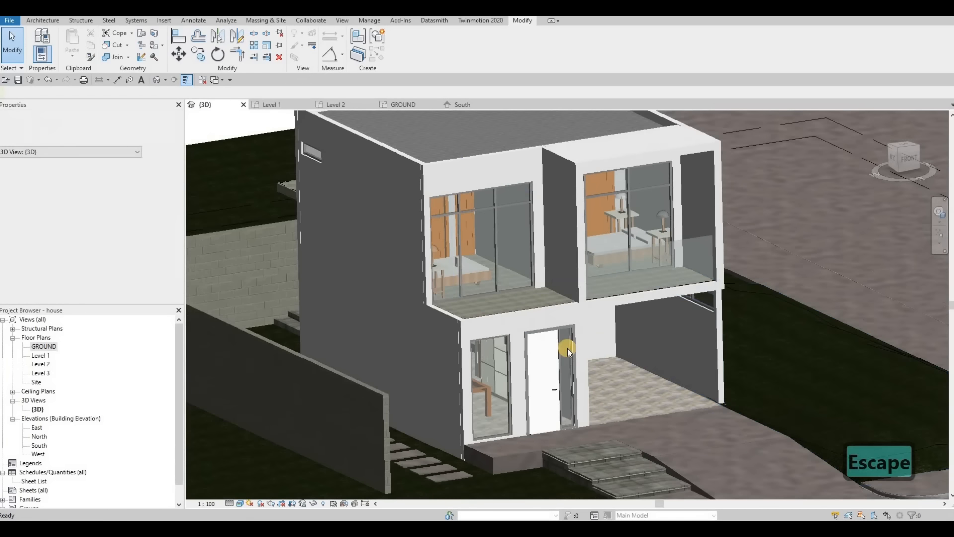
{"action": "key", "text": "F1"}
{"action": "scroll", "coordinate": [517, 309], "scroll_direction": "down", "scroll_amount": 1}
{"action": "middle_click_drag", "start_coordinate": [517, 309], "coordinate": [484, 318]}
Open the frame around the upper bay for in-place editing in the South elevation.
{"action": "left_click", "coordinate": [472, 108]}
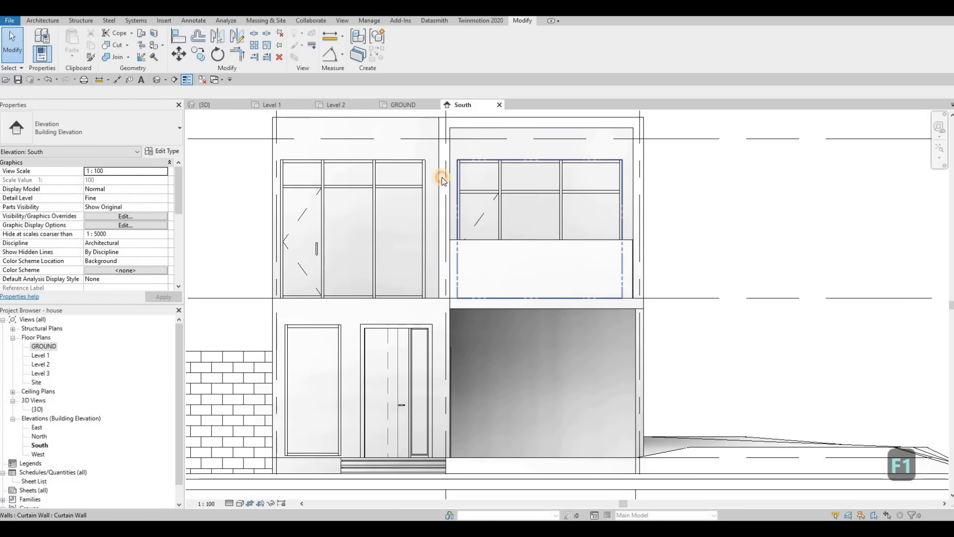
{"action": "left_click", "coordinate": [455, 186]}
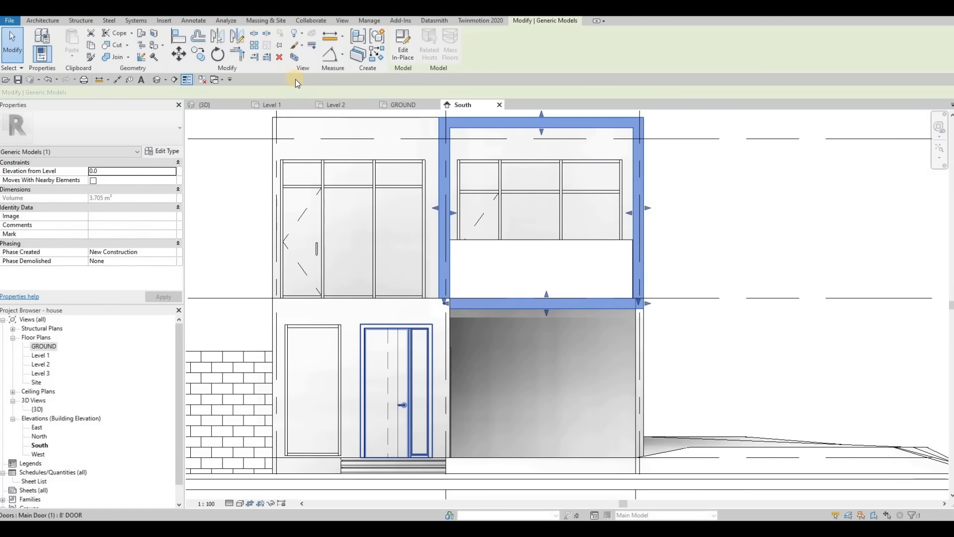
{"action": "left_click", "coordinate": [404, 52]}
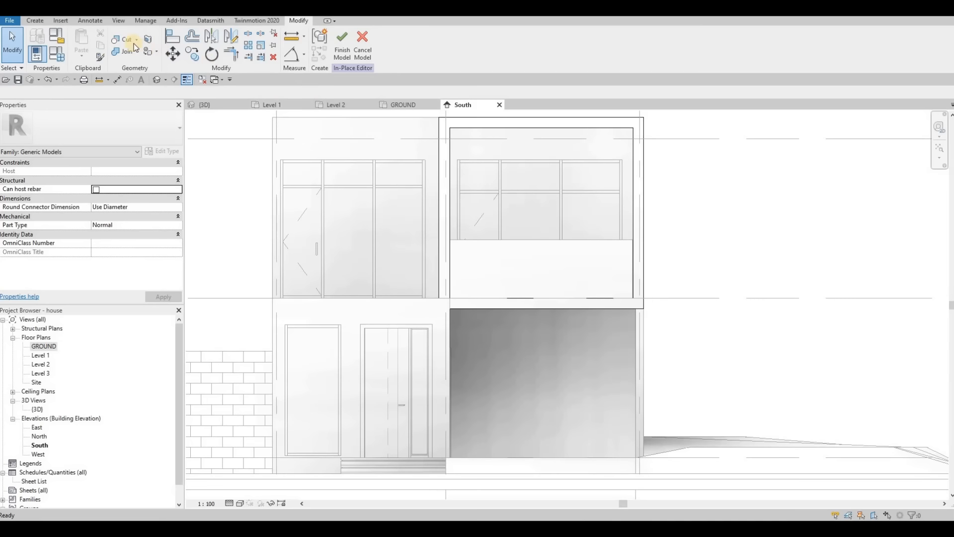
Try extruding a rectangular ring traced over the bay frame's outer and inner edges, with a depth of 200.
{"action": "left_click", "coordinate": [35, 21]}
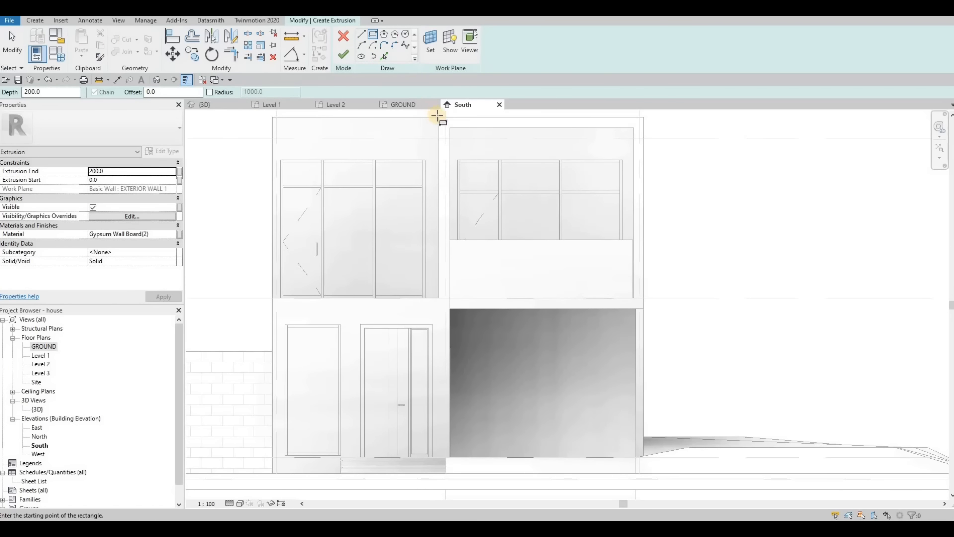
{"action": "left_click", "coordinate": [643, 309]}
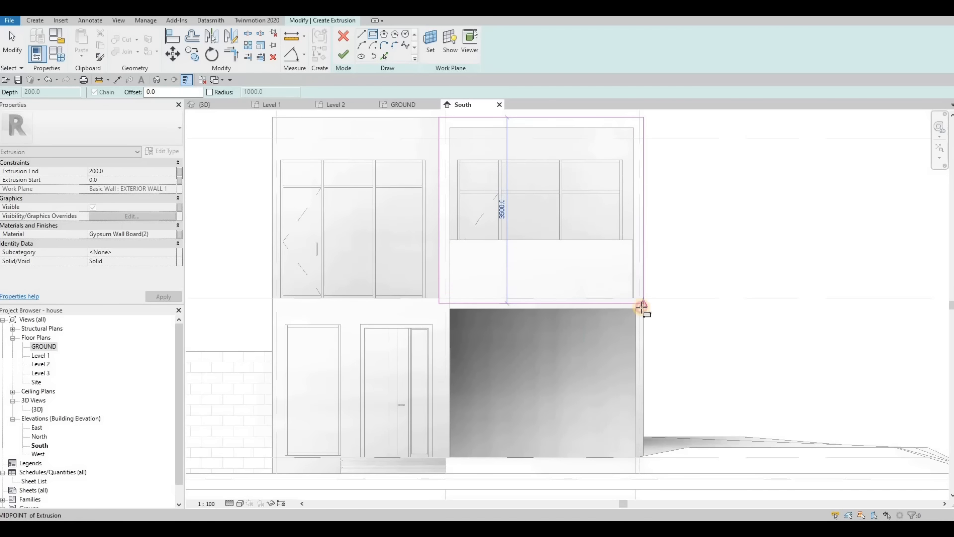
{"action": "left_click", "coordinate": [451, 128]}
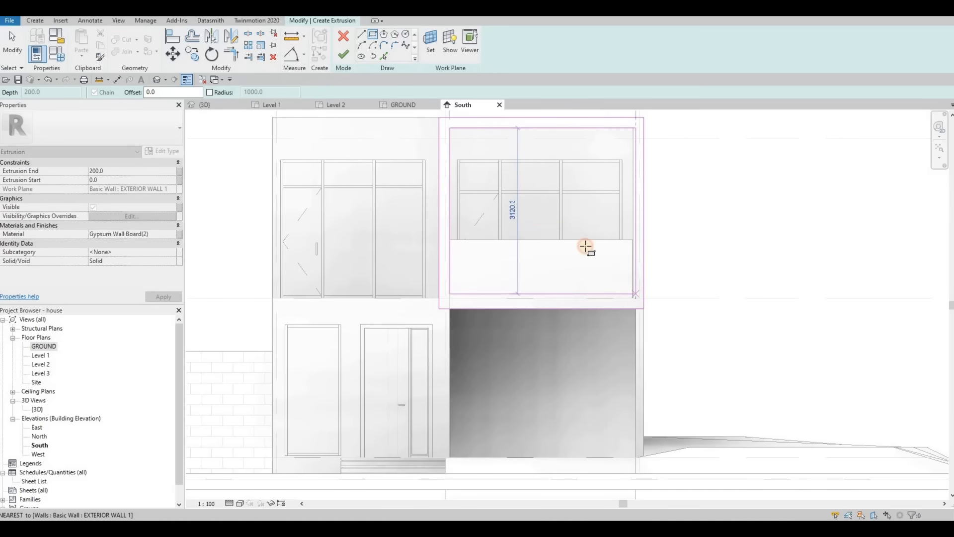
{"action": "left_click", "coordinate": [633, 298]}
{"action": "left_click", "coordinate": [344, 54]}
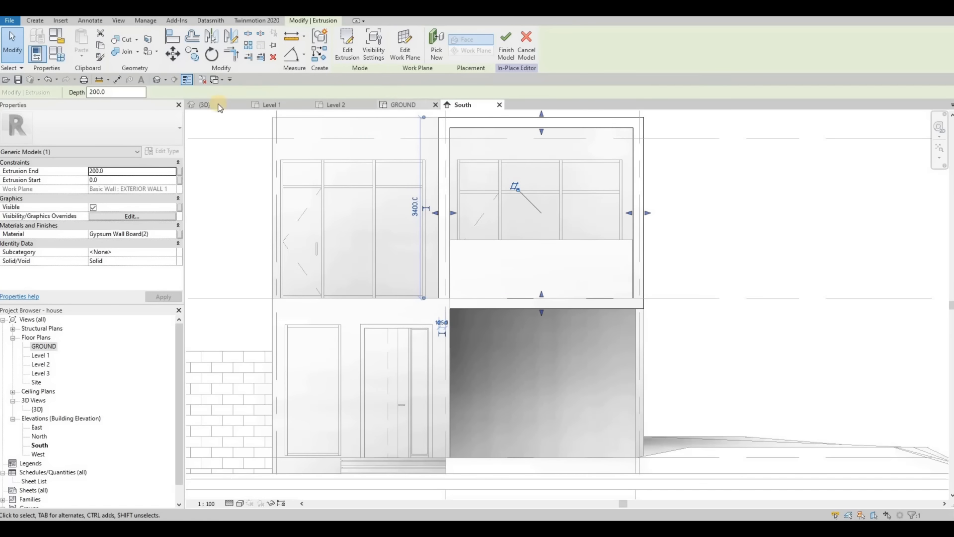
Check the new ring extrusion in 3D, and undo it together with its sketch in the South elevation.
{"action": "key", "text": "ctrl+Tab"}
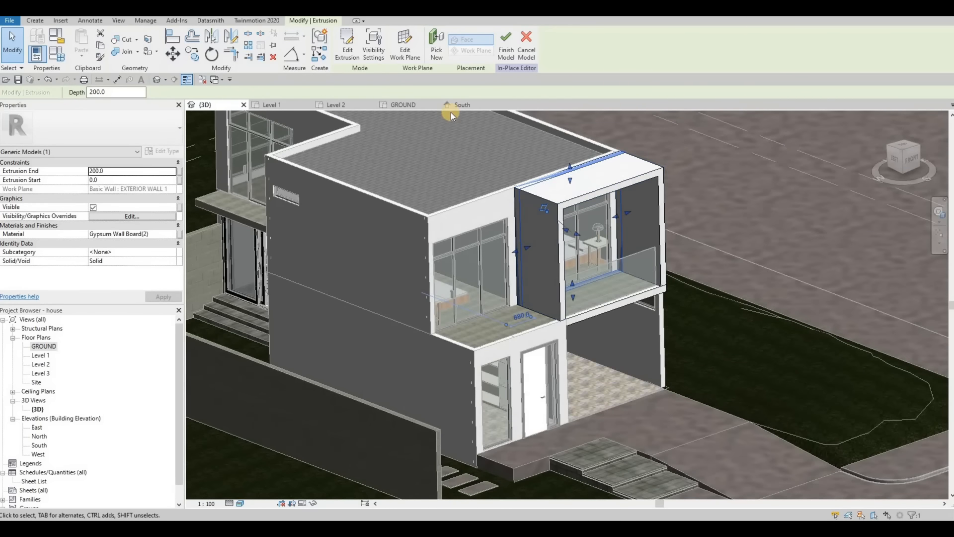
{"action": "left_click", "coordinate": [460, 103]}
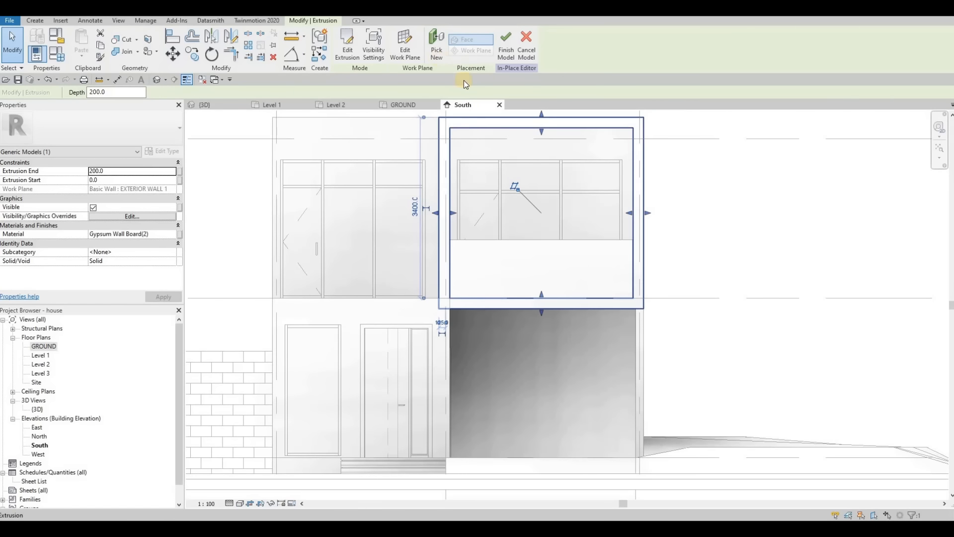
{"action": "left_click", "coordinate": [467, 121]}
{"action": "key", "text": "ctrl+z"}
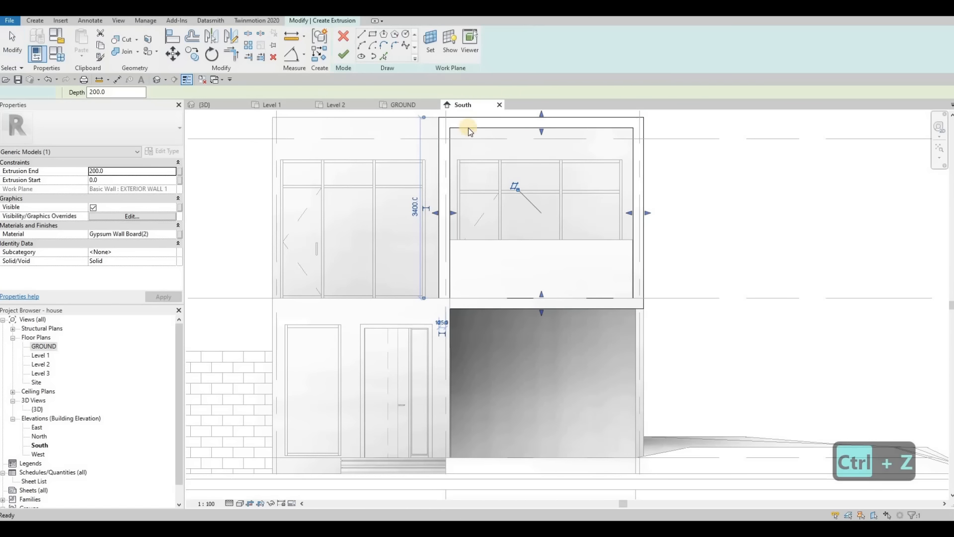
{"action": "key", "text": "ctrl+z"}
{"action": "key", "text": "ctrl+z"}
{"action": "key", "text": "ctrl+z"}
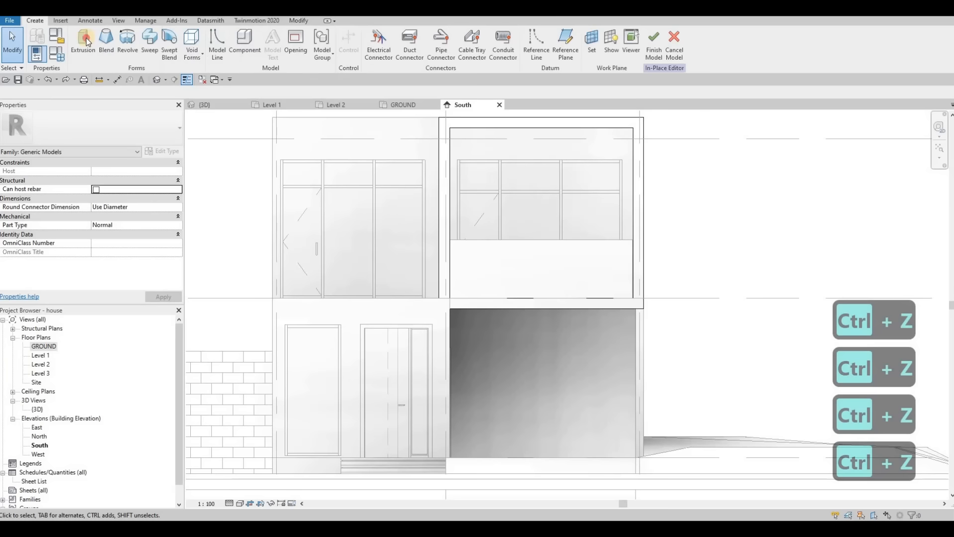
Create an extrusion with a depth of 200, set on the bay frame's front face, from rectangles traced over its outer and inner edges.
{"action": "left_click", "coordinate": [429, 43]}
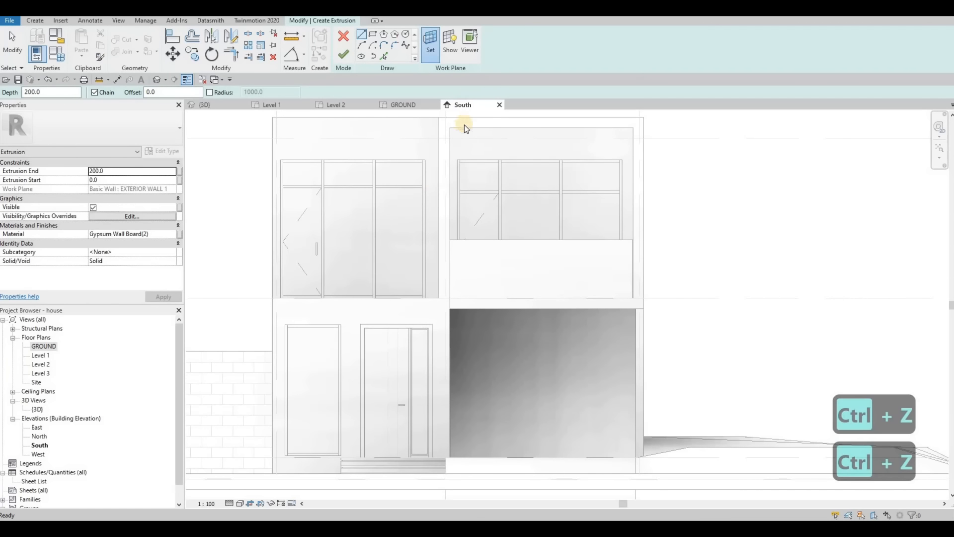
{"action": "left_click", "coordinate": [451, 324]}
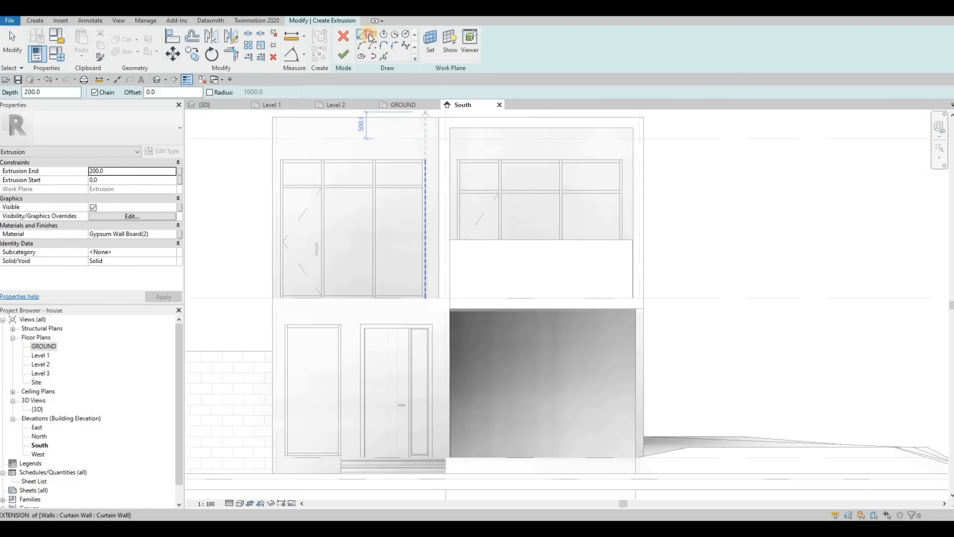
{"action": "left_click", "coordinate": [440, 117]}
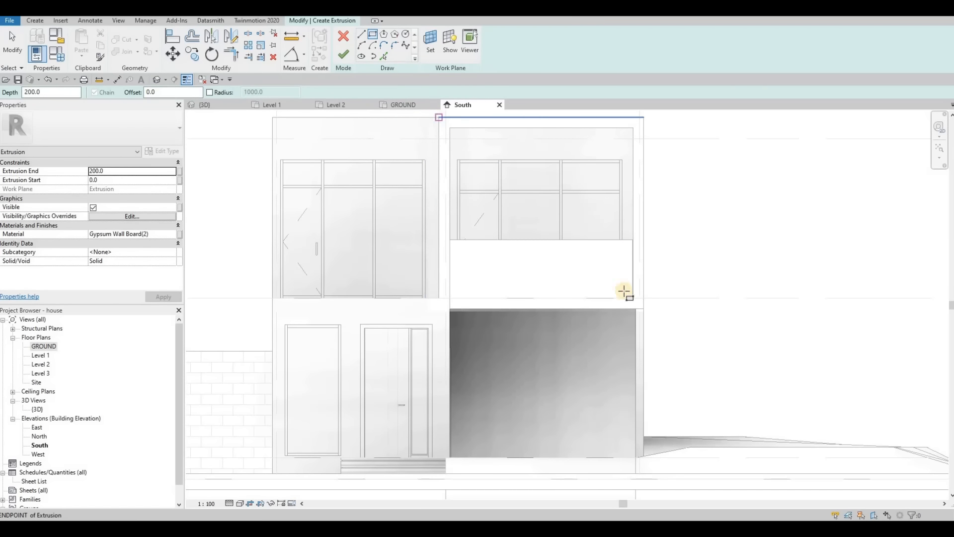
{"action": "left_click", "coordinate": [643, 309]}
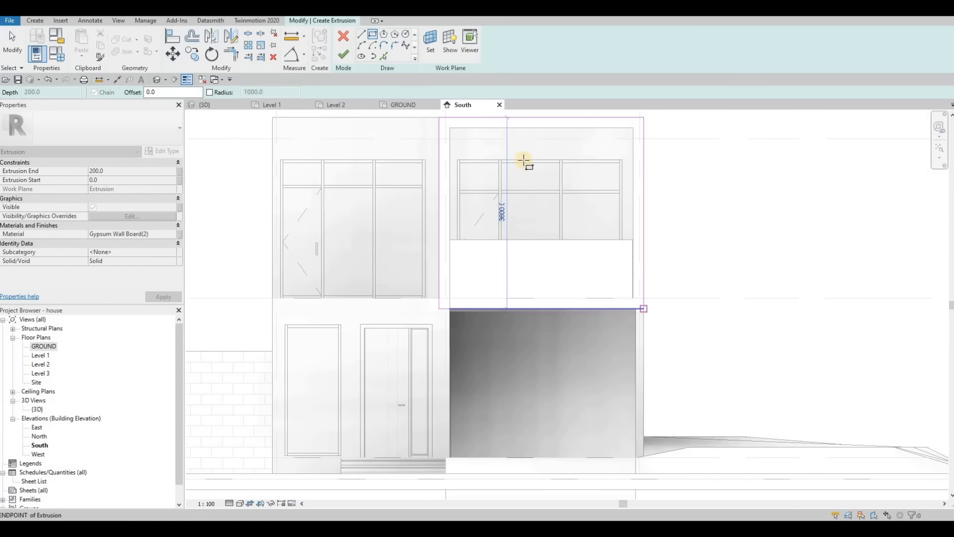
{"action": "left_click", "coordinate": [449, 128]}
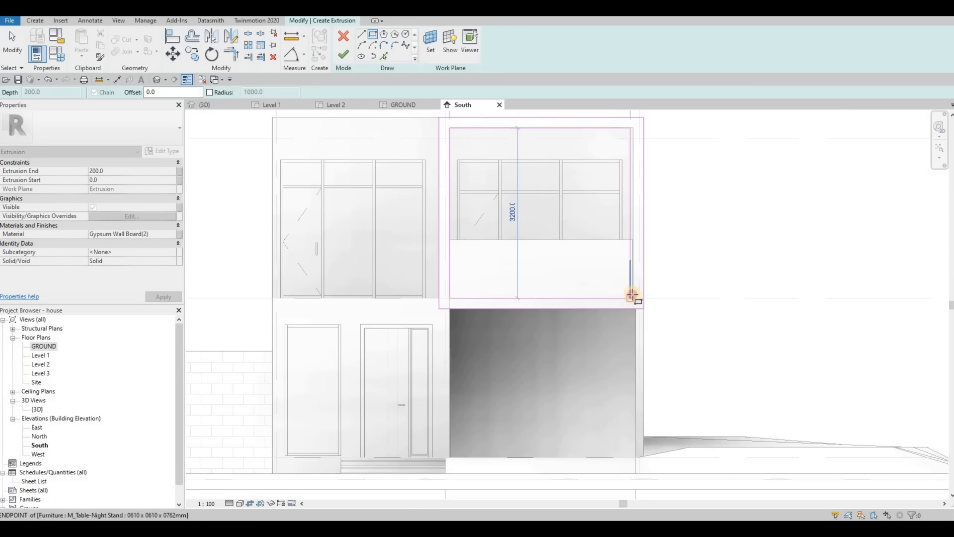
{"action": "left_click", "coordinate": [343, 54]}
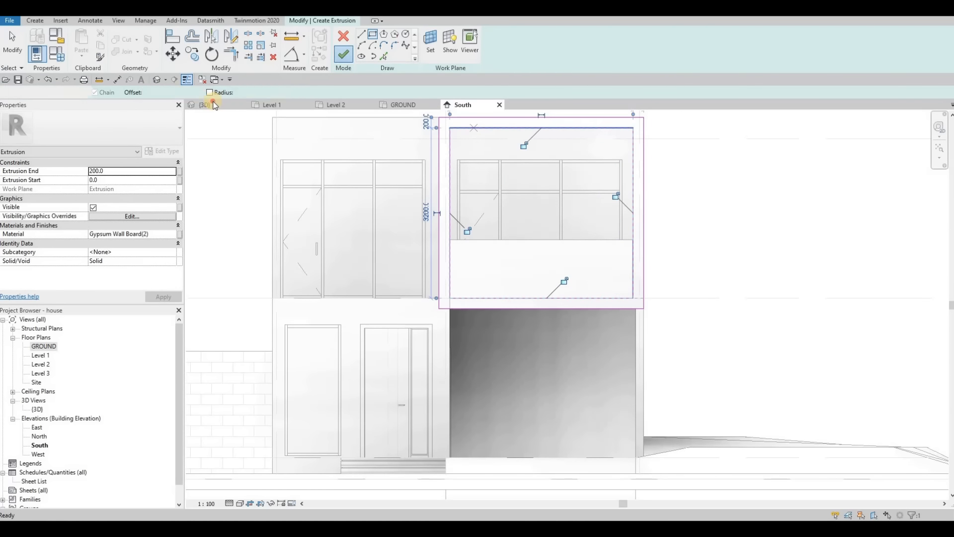
Stretch the new ring extrusion outward from the front of the upper bay in 3D and finish editing the frame.
{"action": "left_click", "coordinate": [214, 102]}
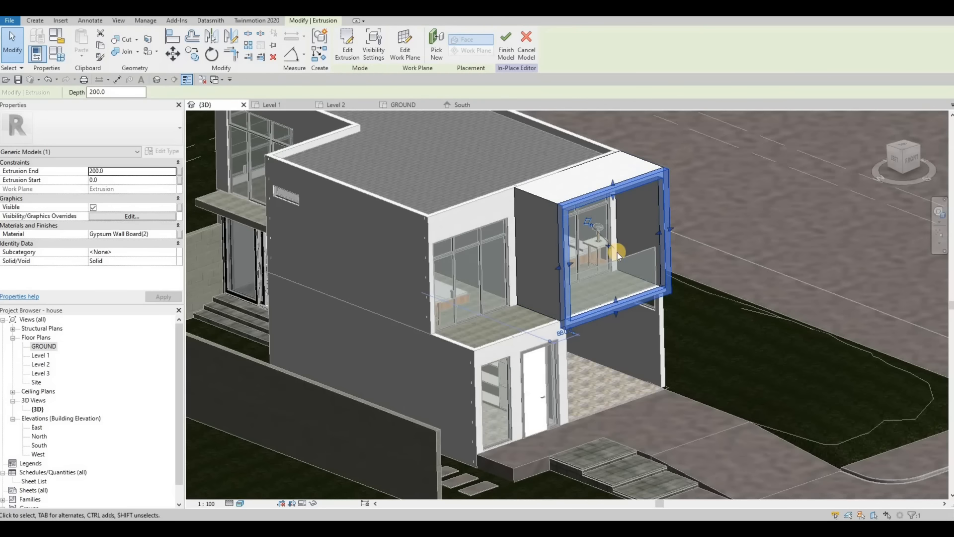
{"action": "left_click_drag", "start_coordinate": [617, 253], "coordinate": [629, 262]}
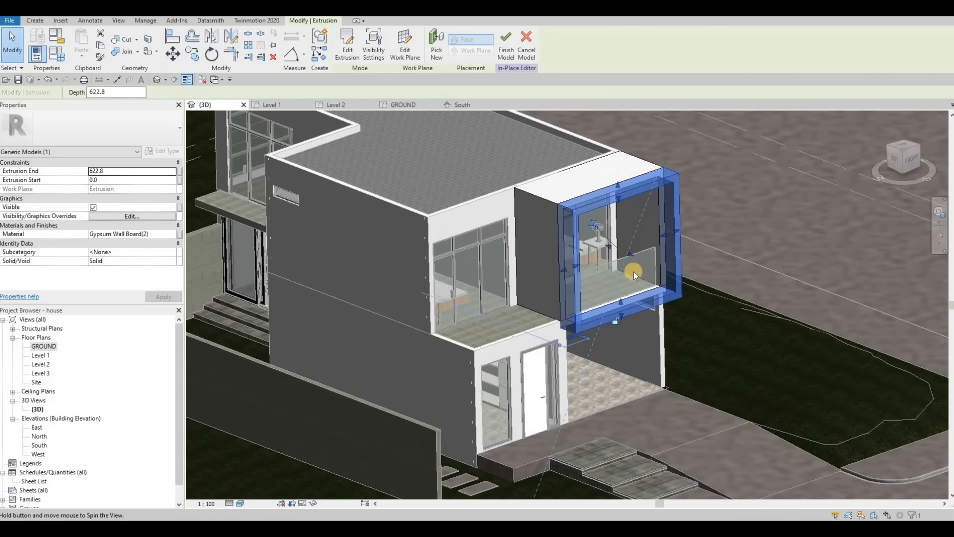
{"action": "middle_click_drag", "start_coordinate": [634, 271], "coordinate": [642, 257], "text": "shift"}
{"action": "left_click_drag", "start_coordinate": [642, 257], "coordinate": [648, 309]}
{"action": "key", "text": "Escape"}
{"action": "scroll", "coordinate": [668, 298], "scroll_direction": "up", "scroll_amount": 3}
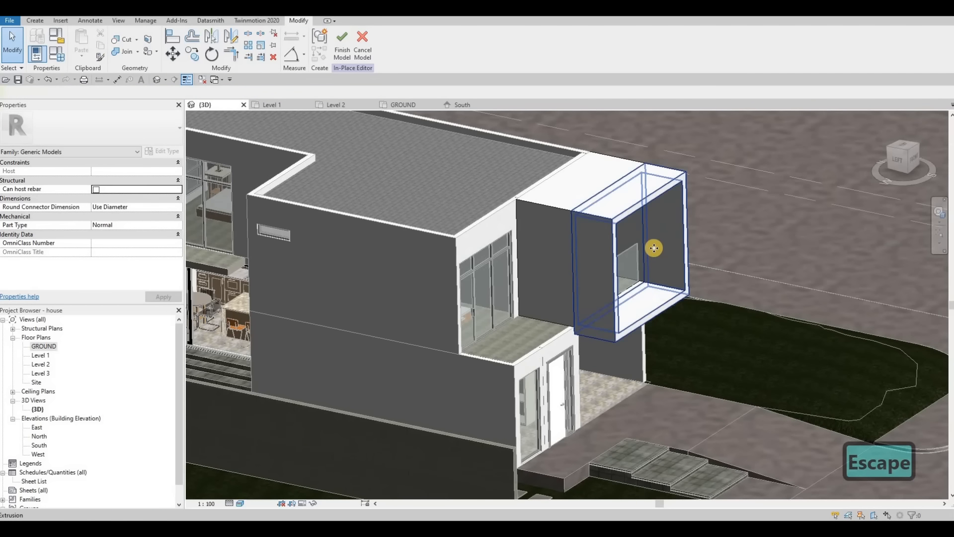
{"action": "left_click", "coordinate": [636, 254]}
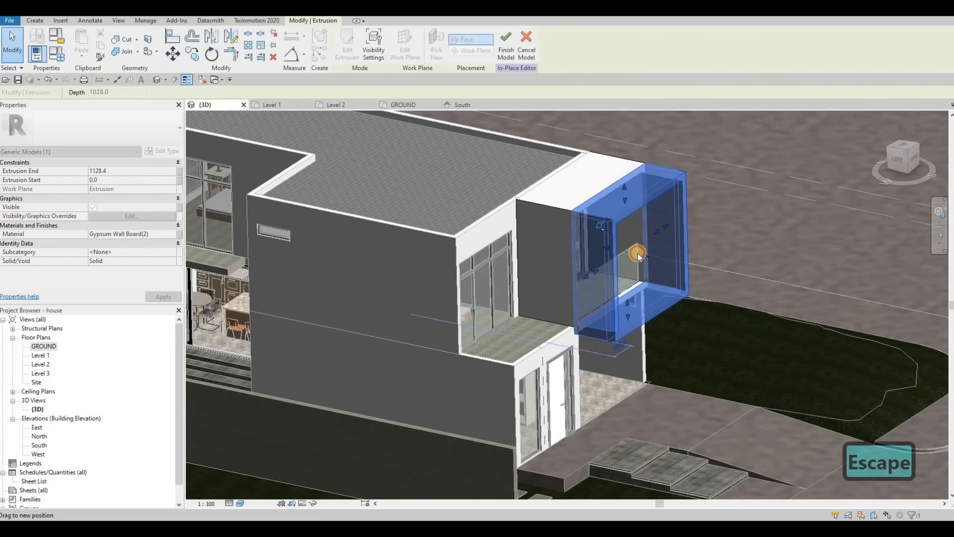
{"action": "left_click_drag", "start_coordinate": [638, 256], "coordinate": [633, 319]}
{"action": "key", "text": "Escape"}
{"action": "middle_click_drag", "start_coordinate": [517, 313], "coordinate": [689, 315], "text": "shift"}
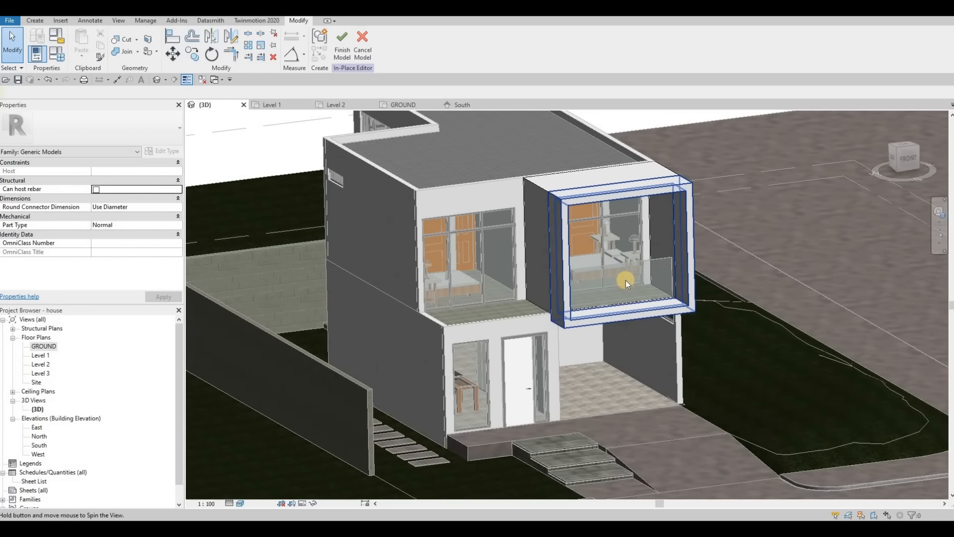
{"action": "middle_click_drag", "start_coordinate": [625, 281], "coordinate": [215, 303], "text": "shift"}
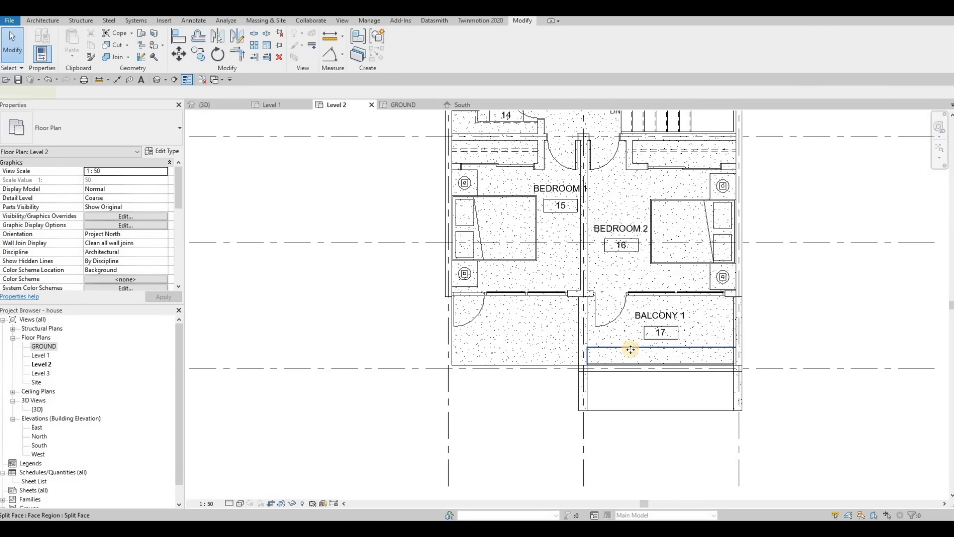
Move the Balcony 1 curtain wall railing outward in the Level 2 plan, to about 795 from the balcony floor's front edge.
{"action": "left_click", "coordinate": [631, 350]}
{"action": "scroll", "coordinate": [637, 347], "scroll_direction": "up", "scroll_amount": 3}
{"action": "key", "text": "Escape"}
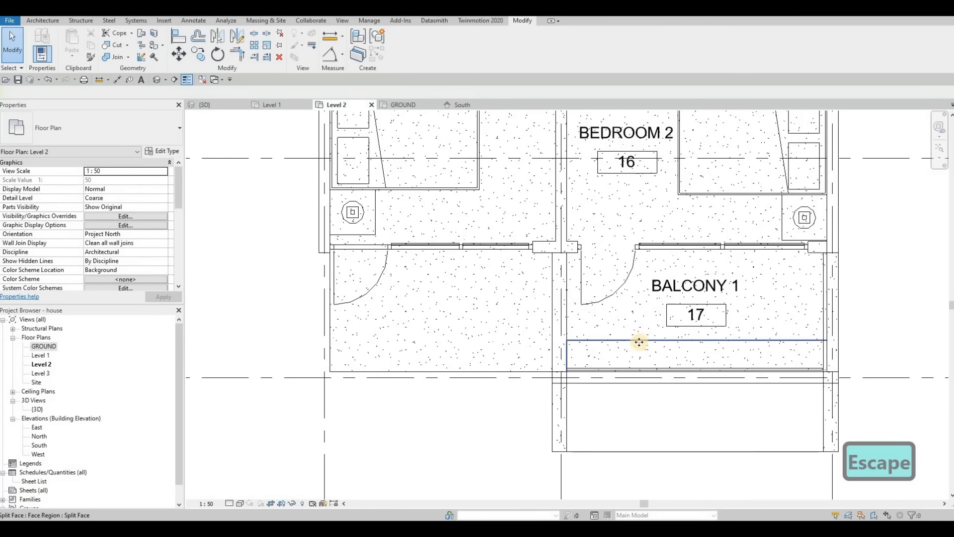
{"action": "left_click", "coordinate": [638, 374]}
{"action": "key", "text": "Escape"}
{"action": "left_click", "coordinate": [645, 371]}
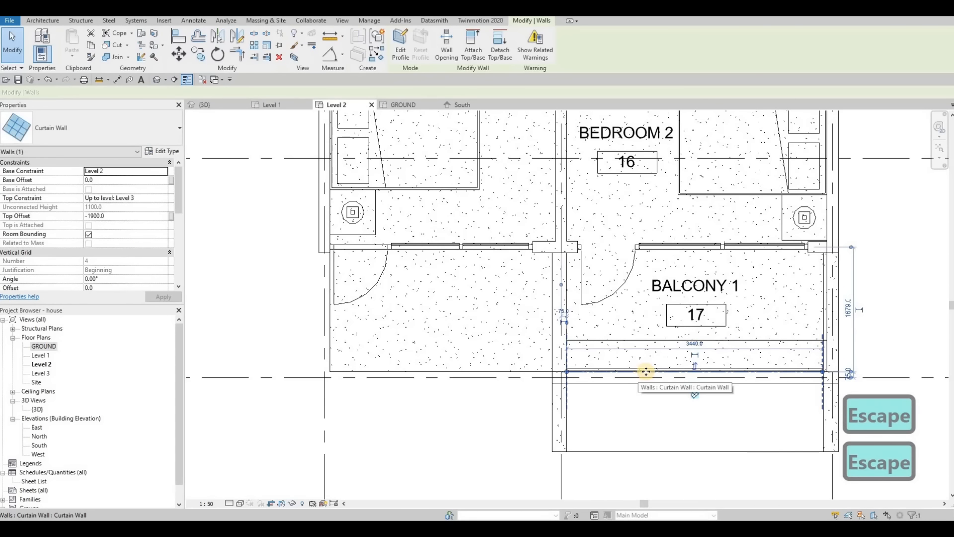
{"action": "mouse_move", "coordinate": [649, 420]}
{"action": "left_mouse_down"}
{"action": "mouse_move", "coordinate": [647, 431]}
{"action": "mouse_move", "coordinate": [659, 428]}
{"action": "left_mouse_up"}
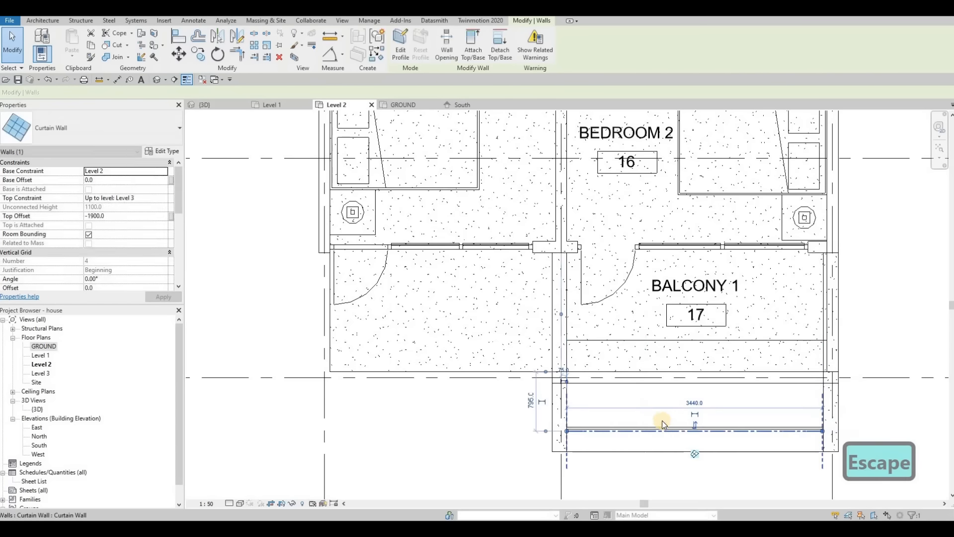
{"action": "key", "text": "Escape"}
{"action": "middle_click_drag", "start_coordinate": [413, 183], "coordinate": [383, 121]}
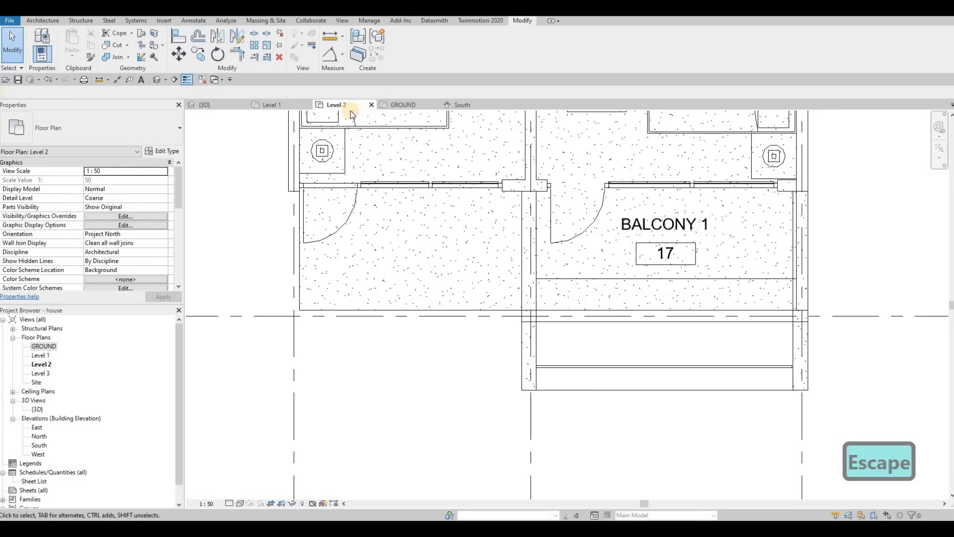
Stretch the curtain wall behind the bay in the South elevation to fill the frame opening, with a top offset of 200, and check it in 3D.
{"action": "left_click", "coordinate": [467, 107]}
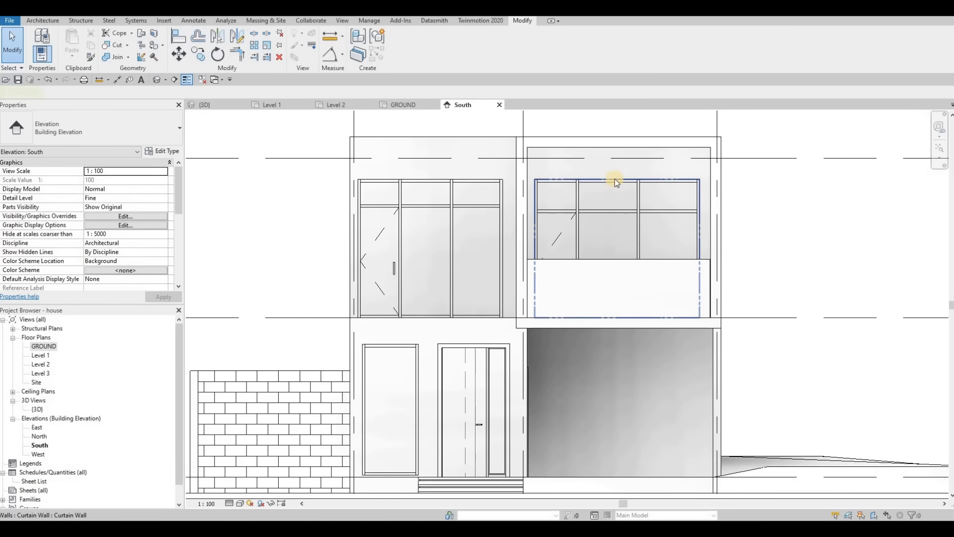
{"action": "left_click", "coordinate": [620, 178]}
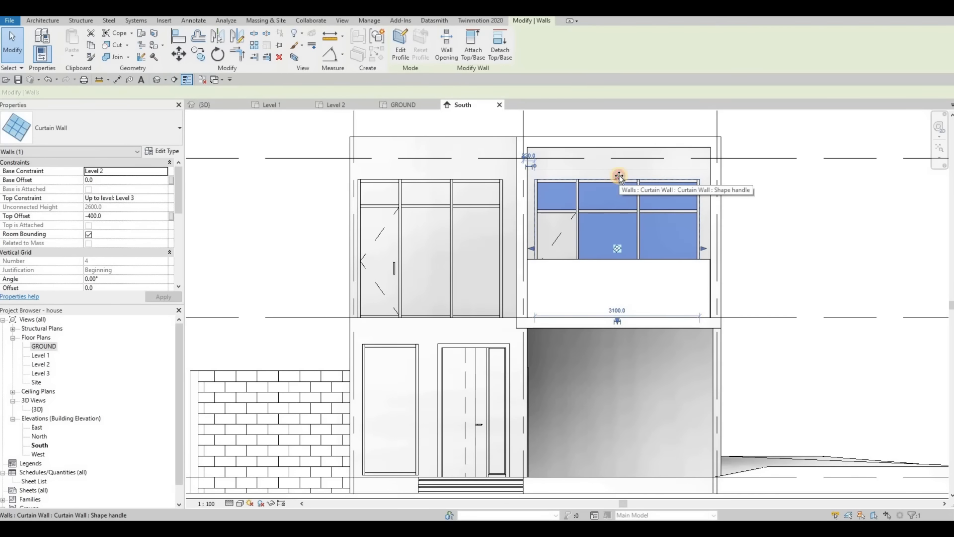
{"action": "left_click_drag", "start_coordinate": [619, 177], "coordinate": [621, 148]}
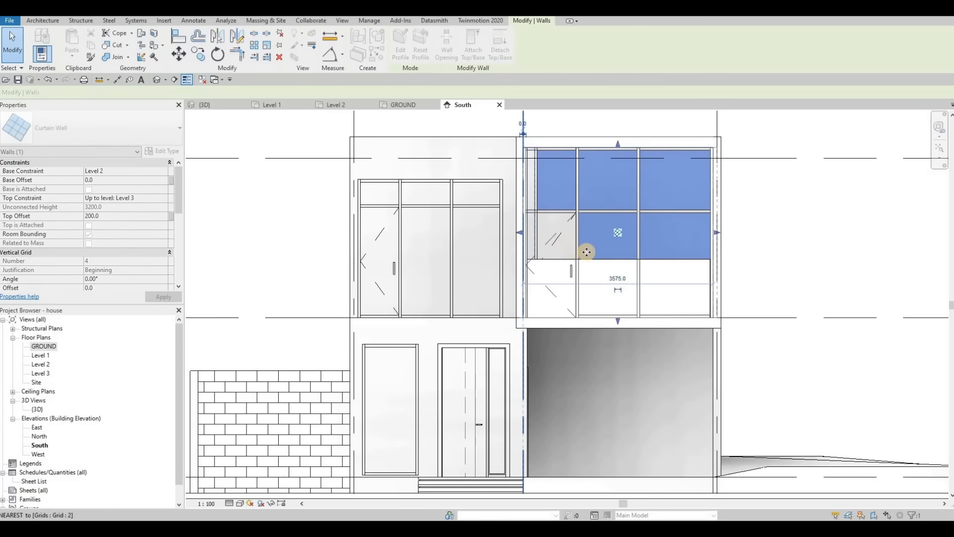
{"action": "key", "text": "Escape"}
{"action": "scroll", "coordinate": [561, 244], "scroll_direction": "up", "scroll_amount": 2}
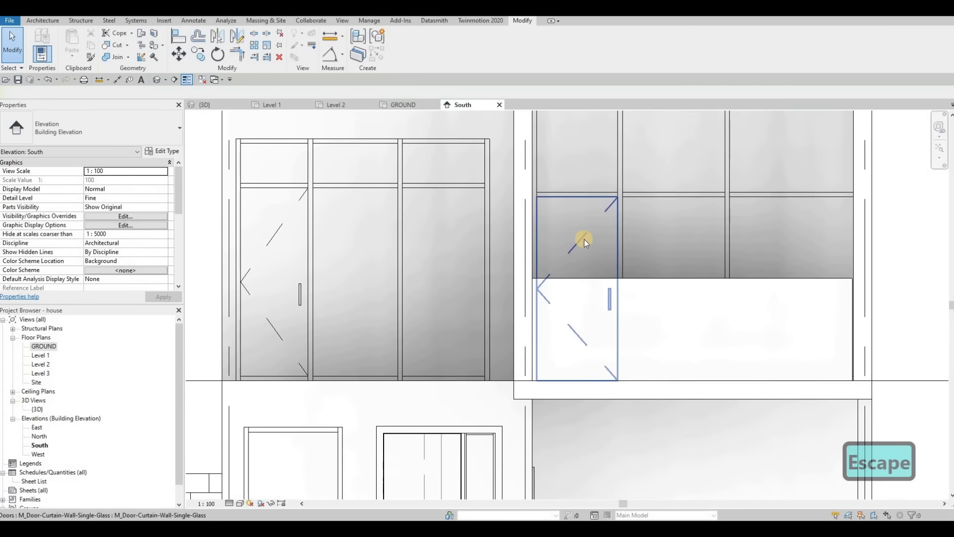
{"action": "scroll", "coordinate": [577, 239], "scroll_direction": "down", "scroll_amount": 2}
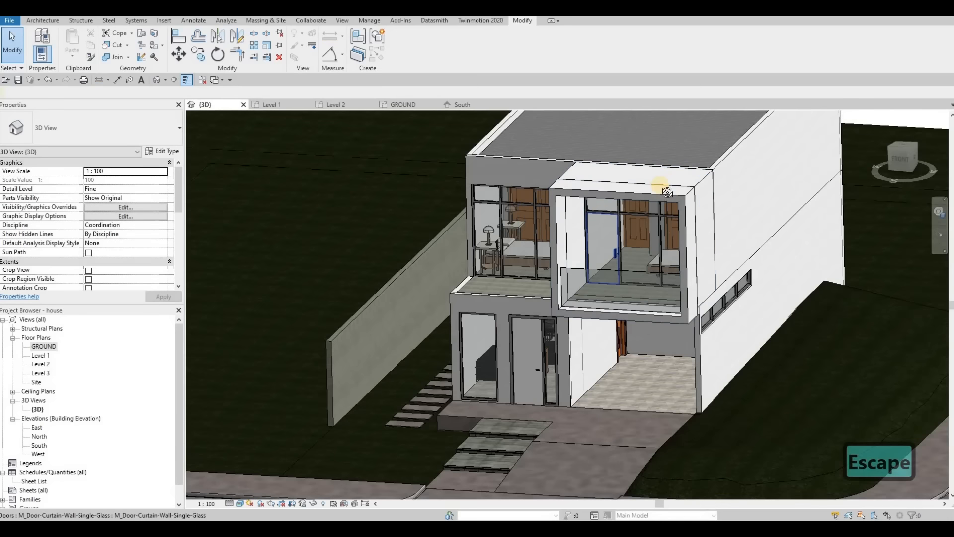
{"action": "middle_click_drag", "start_coordinate": [692, 169], "coordinate": [614, 196], "text": "shift"}
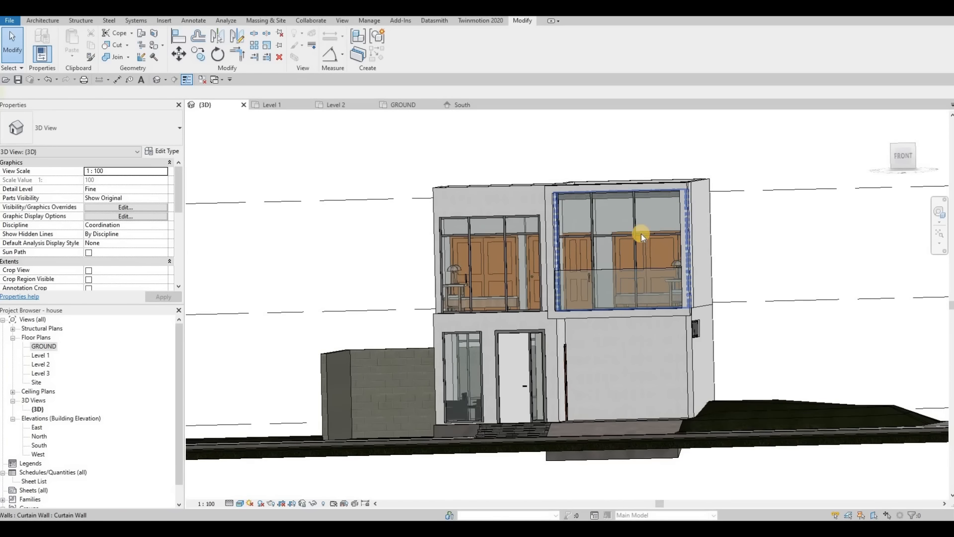
{"action": "middle_click_drag", "start_coordinate": [742, 332], "coordinate": [487, 258], "text": "shift"}
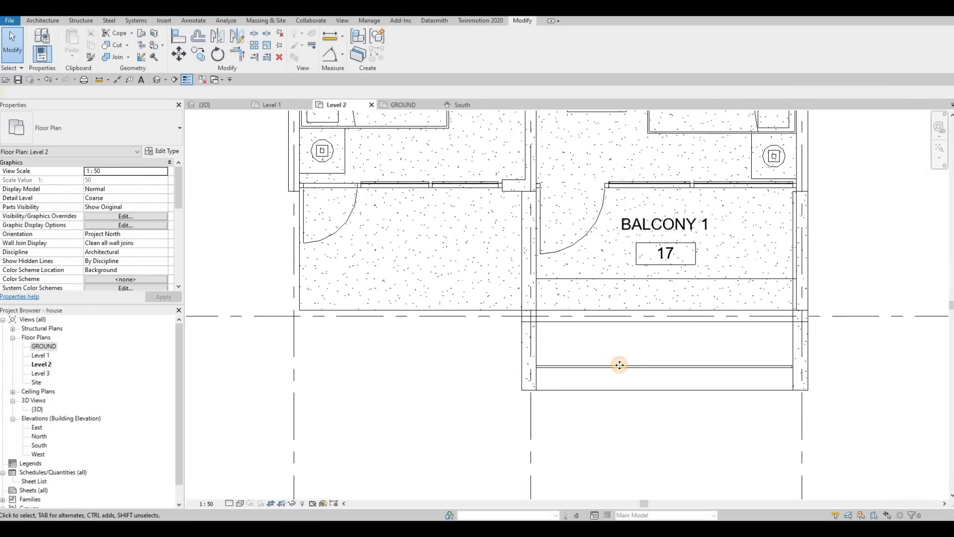
Move the Balcony 1 curtain wall railing in the Level 2 plan to about 480 from the floor's front edge, and inspect it in 3D.
{"action": "left_click", "coordinate": [610, 366]}
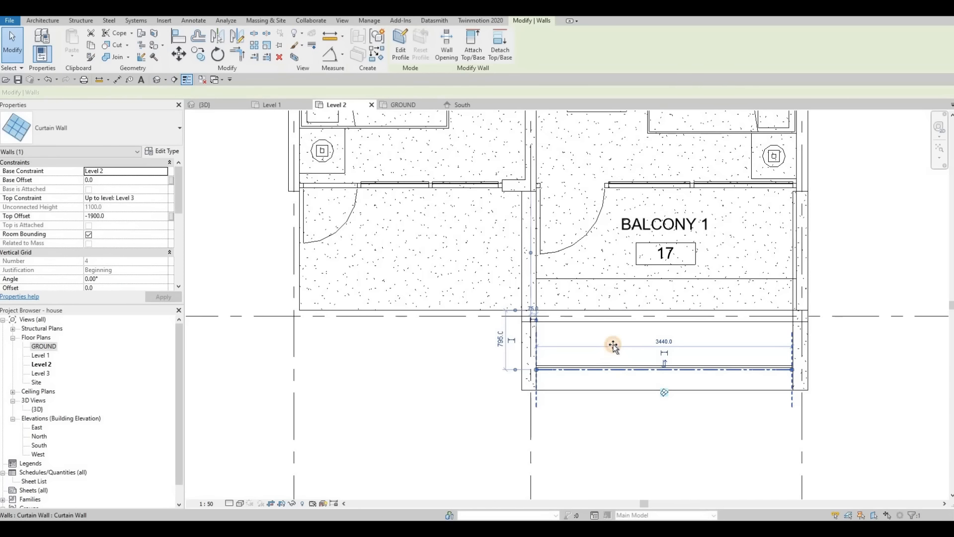
{"action": "left_click_drag", "start_coordinate": [614, 347], "coordinate": [574, 334]}
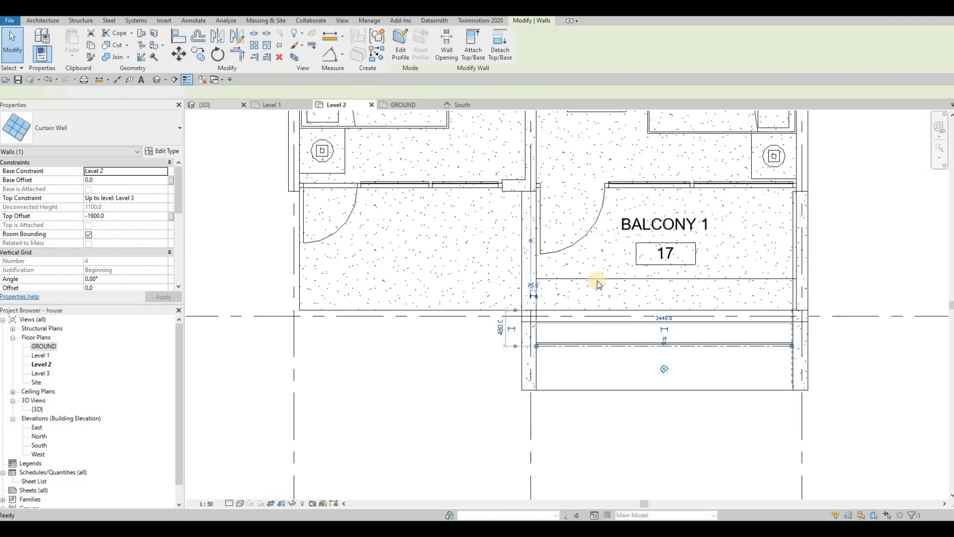
{"action": "left_click", "coordinate": [205, 105]}
{"action": "scroll", "coordinate": [642, 195], "scroll_direction": "up", "scroll_amount": 4}
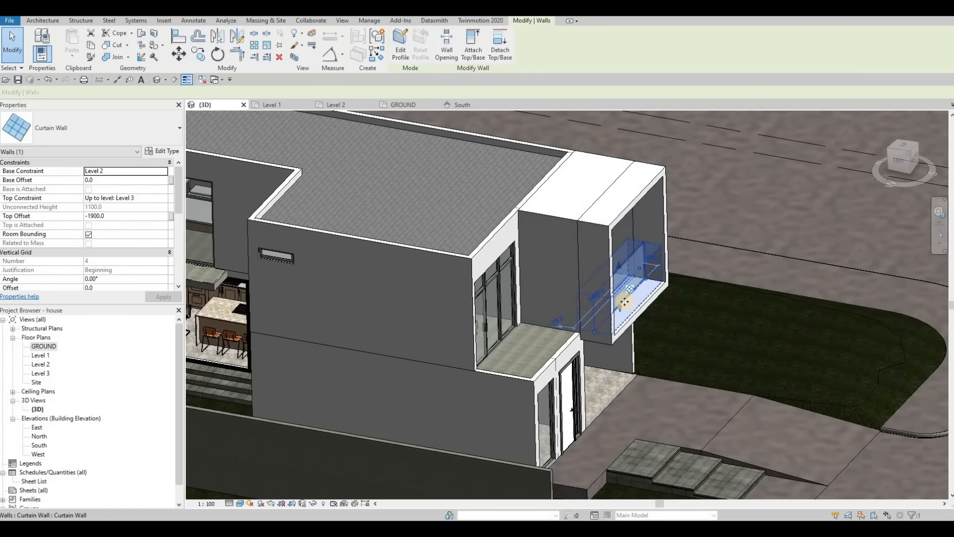
{"action": "middle_click_drag", "start_coordinate": [519, 317], "coordinate": [451, 184], "text": "shift"}
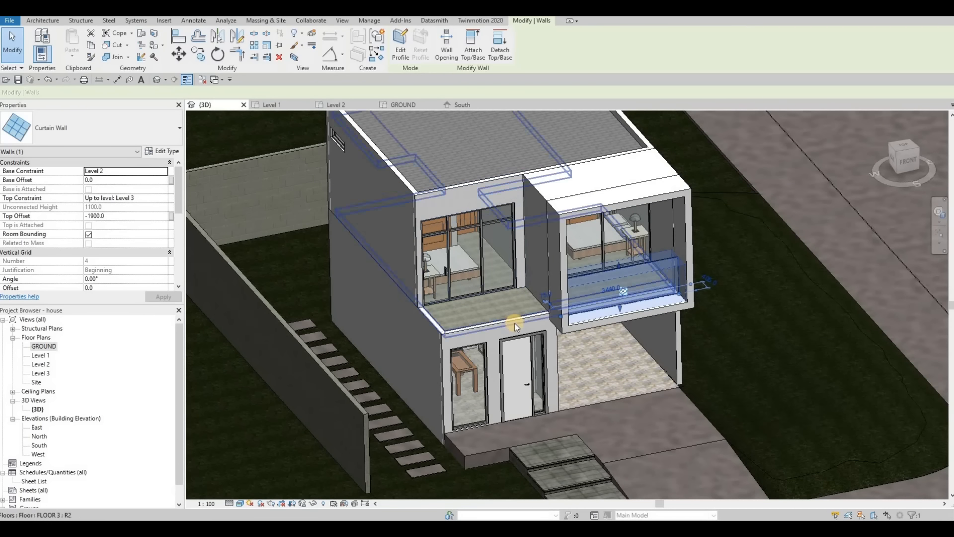
{"action": "middle_click_drag", "start_coordinate": [522, 302], "coordinate": [644, 222], "text": "shift"}
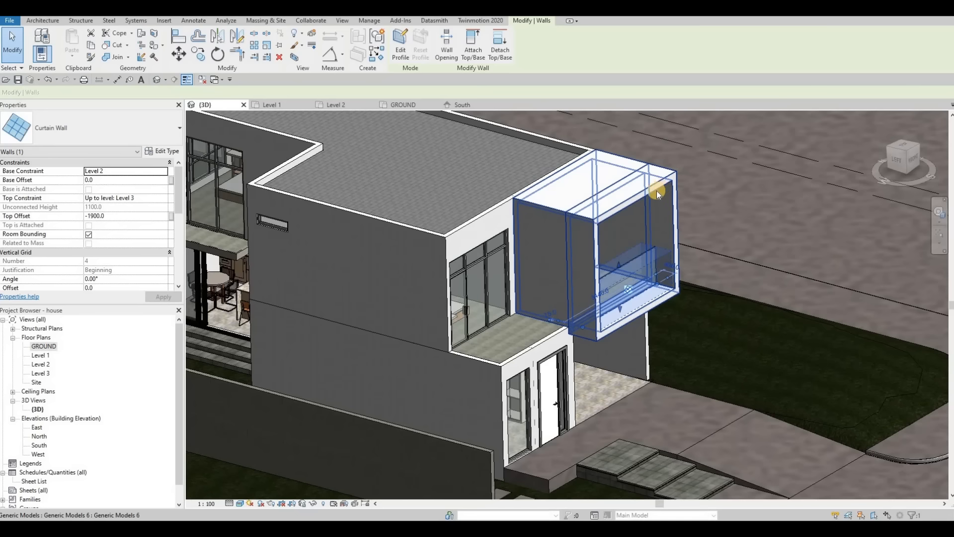
{"action": "middle_click_drag", "start_coordinate": [505, 229], "coordinate": [253, 201], "text": "shift"}
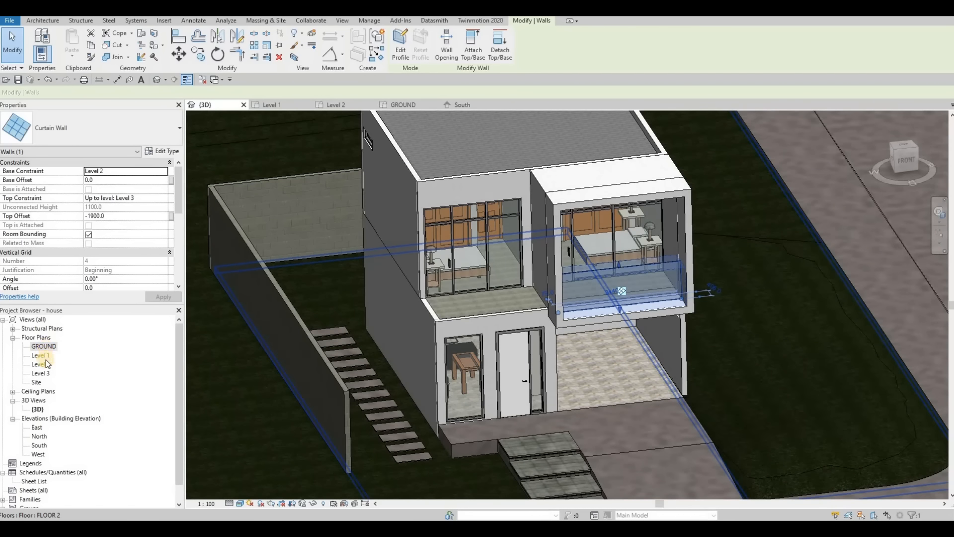
Open the frame around Balcony 1 for in-place editing in the Level 2 plan.
{"action": "key", "text": "ctrl+Tab"}
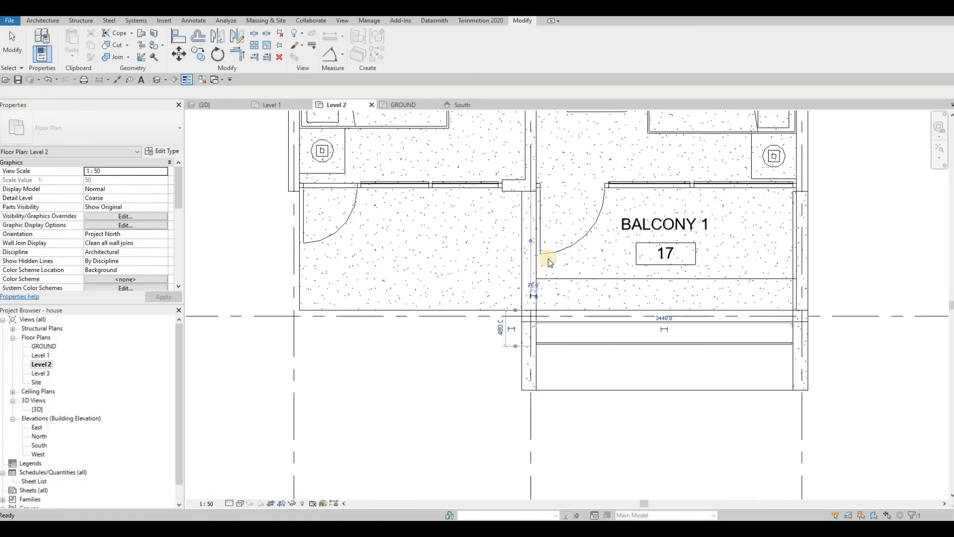
{"action": "scroll", "coordinate": [492, 278], "scroll_direction": "down", "scroll_amount": 2}
{"action": "key", "text": "Escape"}
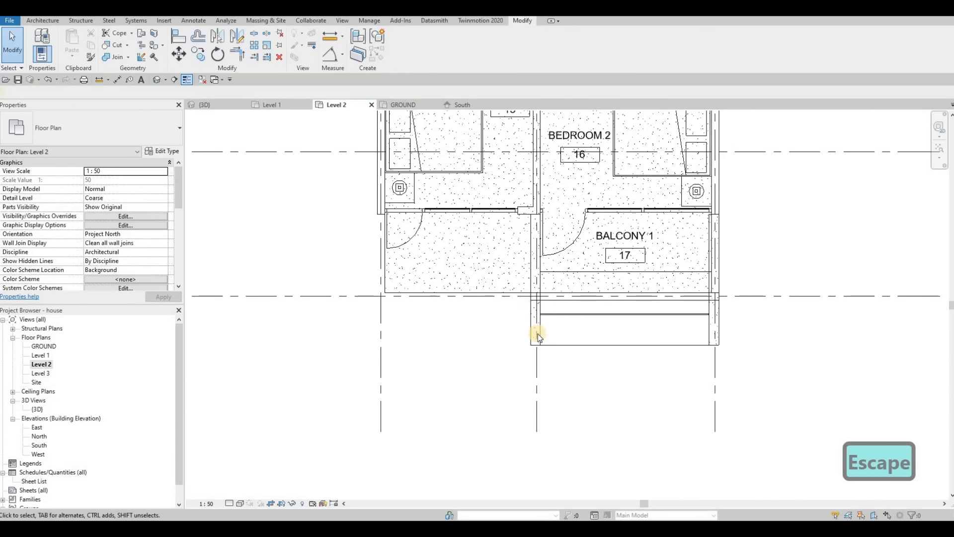
{"action": "left_click", "coordinate": [529, 324]}
{"action": "left_click", "coordinate": [403, 49]}
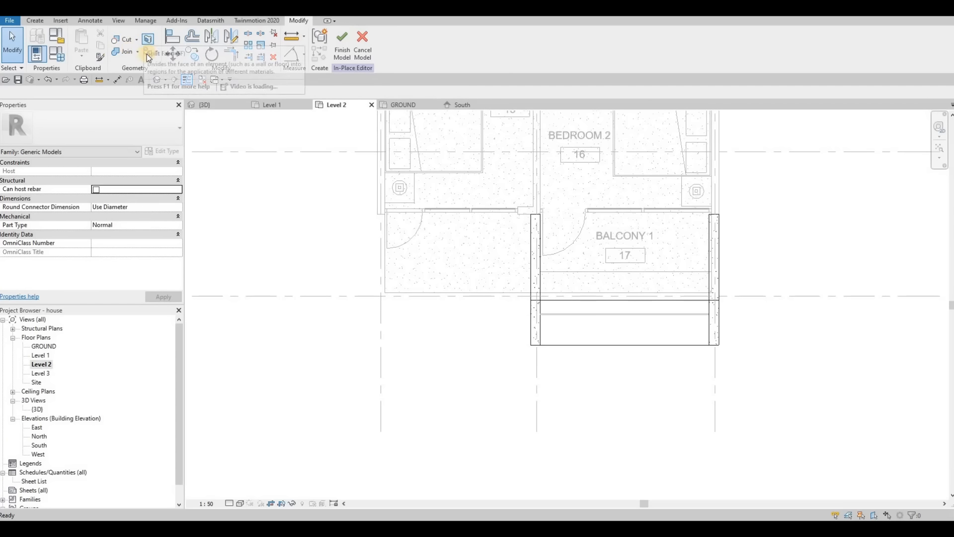
Start a void extrusion on Level 2 and sketch a rectangle 3850 wide and 400 deep across the frame's front end.
{"action": "left_click", "coordinate": [42, 20]}
{"action": "left_click", "coordinate": [191, 52]}
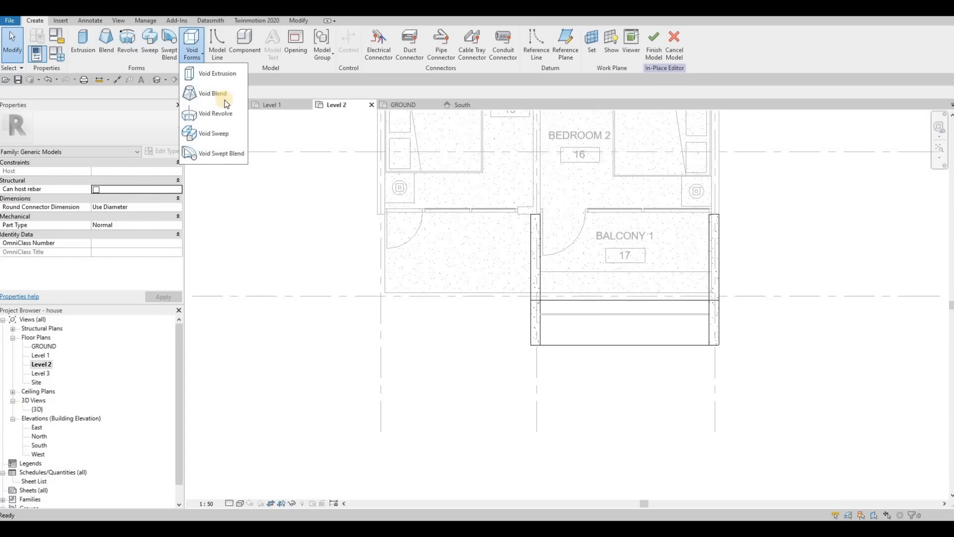
{"action": "left_click", "coordinate": [214, 74]}
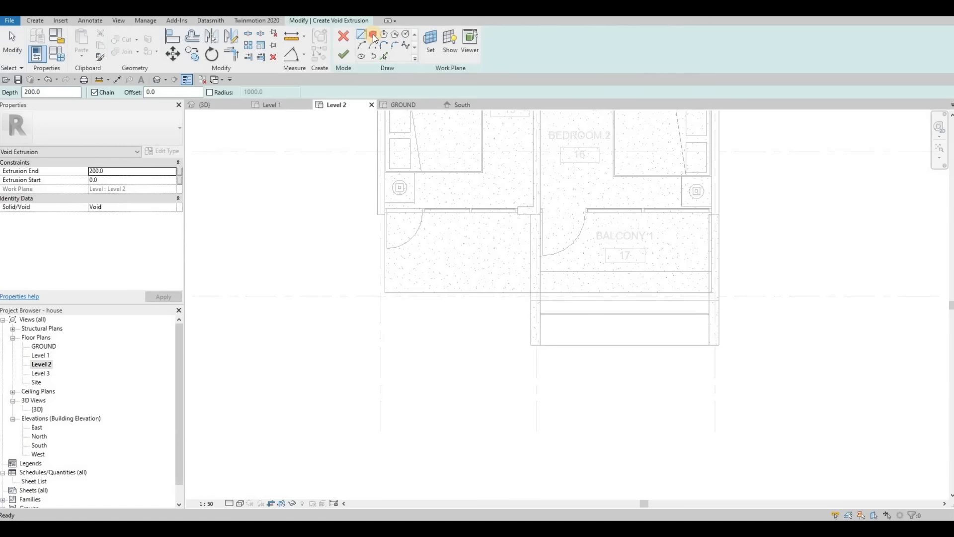
{"action": "left_click", "coordinate": [530, 332]}
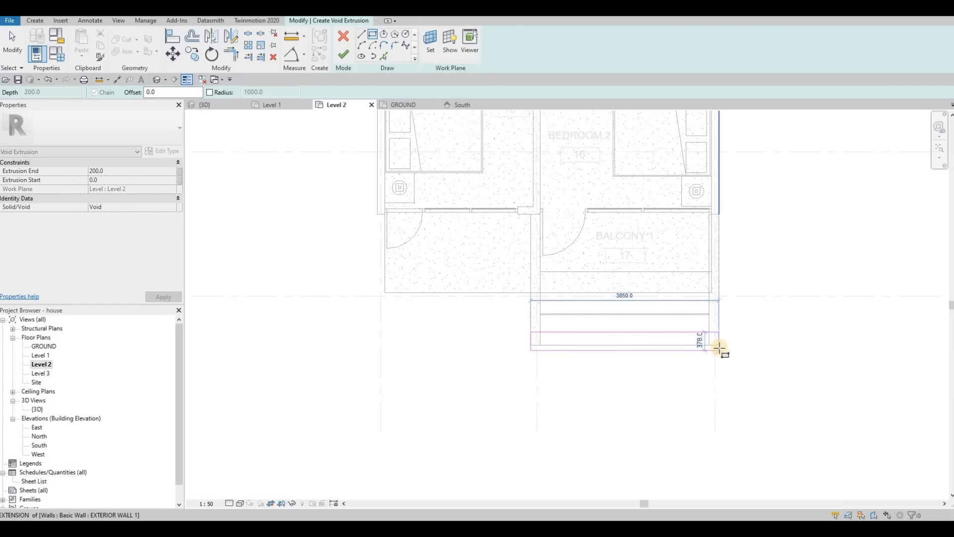
{"action": "left_click", "coordinate": [719, 345]}
{"action": "key", "text": "Escape"}
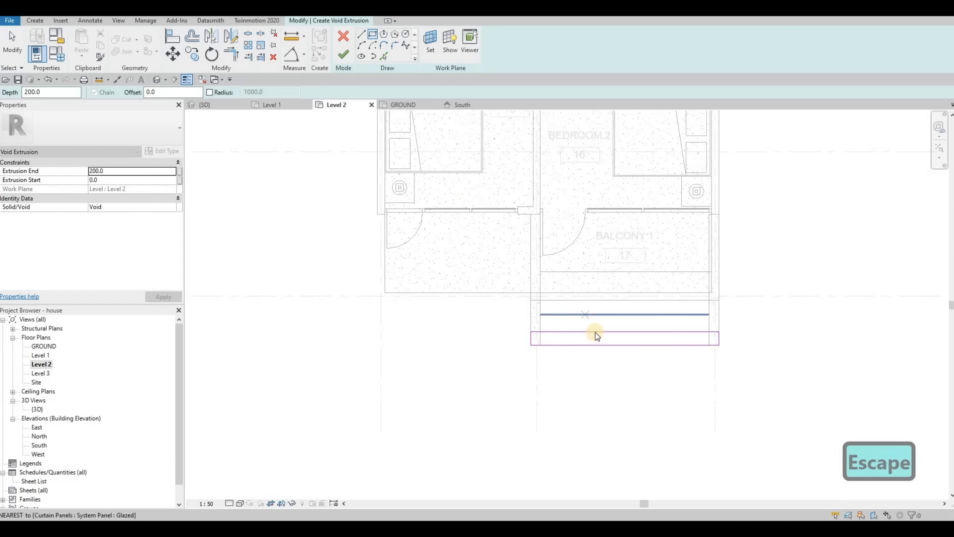
{"action": "key", "text": "Escape"}
{"action": "left_click", "coordinate": [598, 324]}
{"action": "left_click_drag", "start_coordinate": [599, 327], "coordinate": [599, 321]}
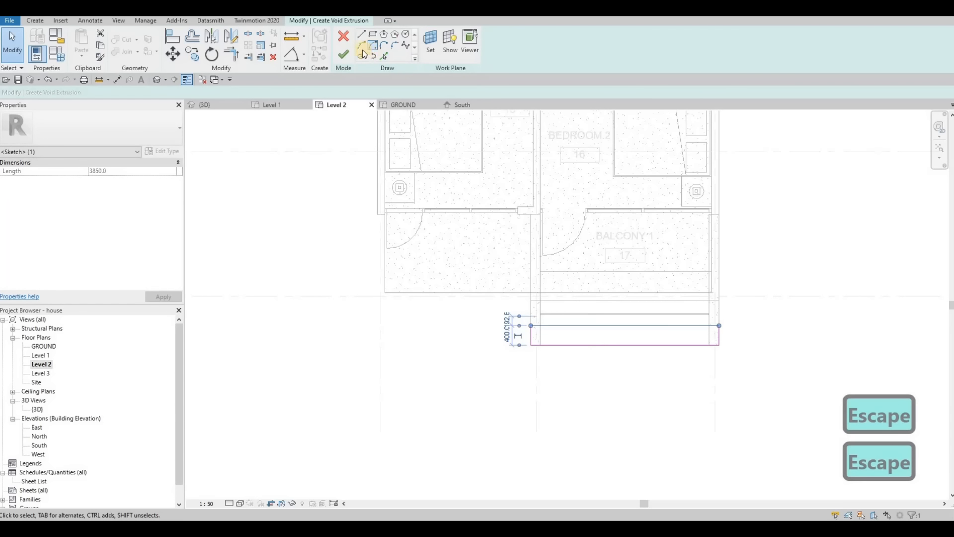
Draw a diagonal line across the rectangle from its back-left corner to its front-right corner.
{"action": "left_click", "coordinate": [361, 37]}
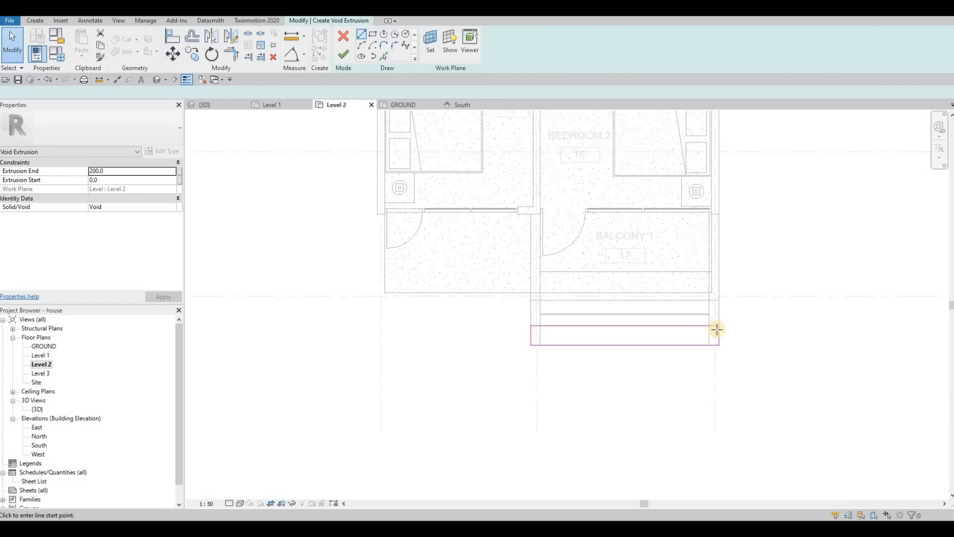
{"action": "left_click", "coordinate": [537, 344]}
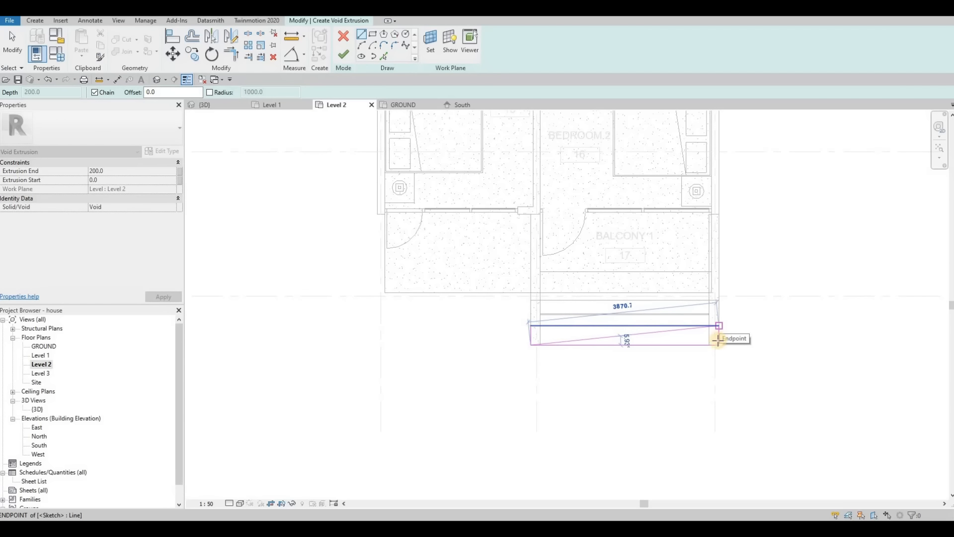
{"action": "left_click", "coordinate": [716, 339]}
{"action": "key", "text": "Escape"}
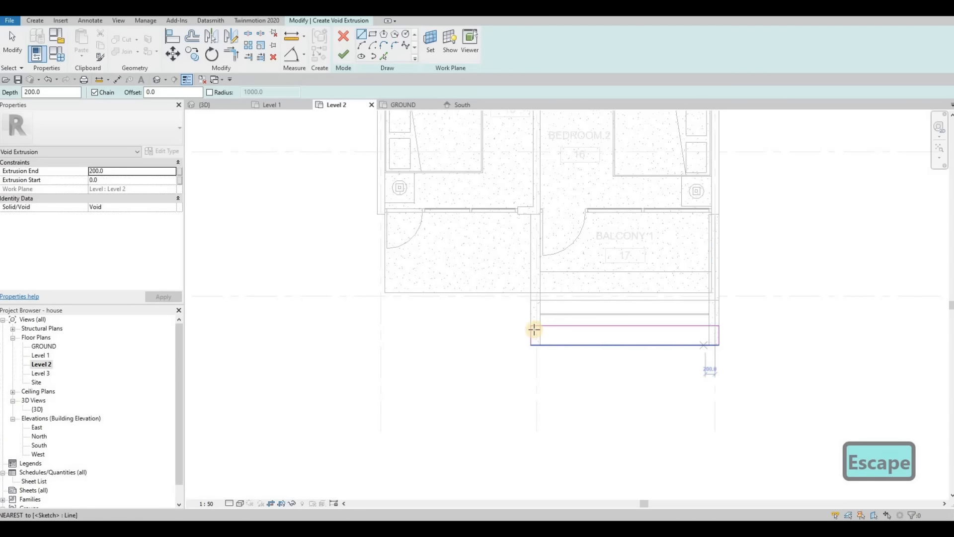
{"action": "left_click", "coordinate": [533, 327]}
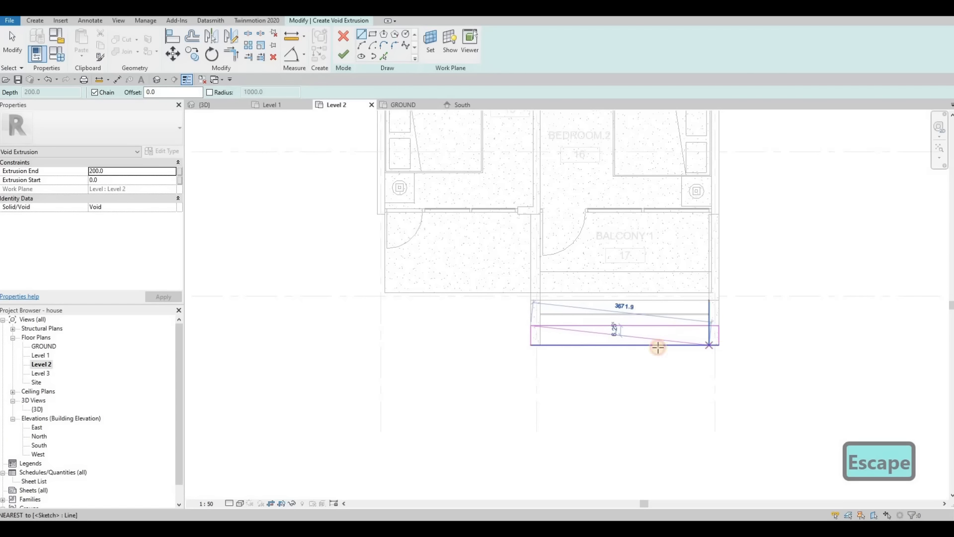
{"action": "key", "text": "Escape"}
{"action": "key", "text": "Escape"}
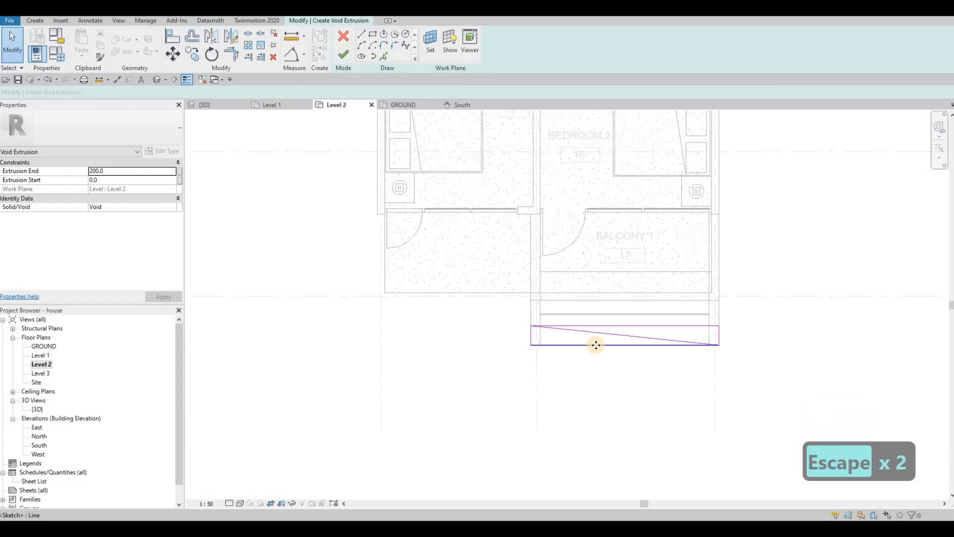
Delete the front edge and the left edge of the rectangular void sketch.
{"action": "left_click", "coordinate": [595, 345]}
{"action": "key", "text": "Delete"}
{"action": "key", "text": "Delete"}
{"action": "left_click", "coordinate": [532, 332]}
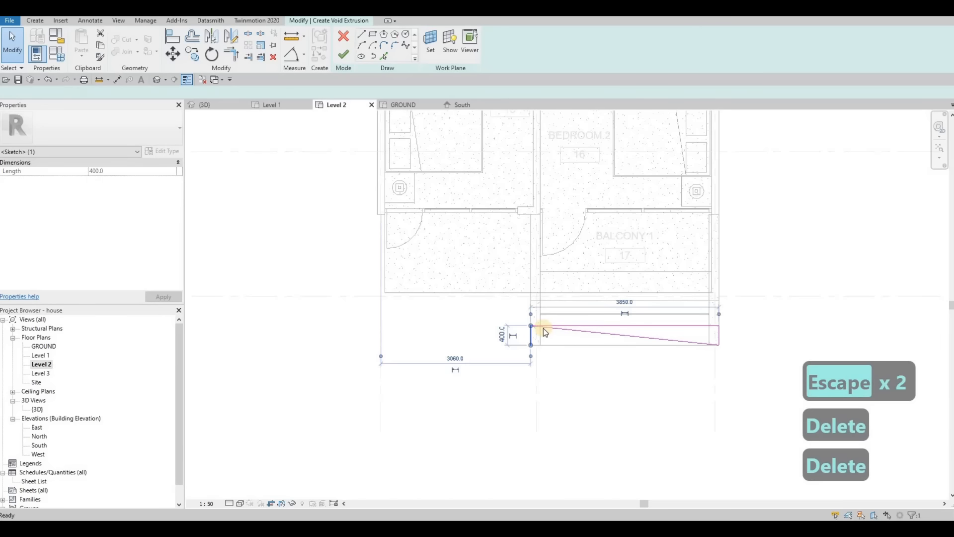
{"action": "key", "text": "Delete"}
Delete the diagonal sketch line and redraw it from the back edge's left end to the frame's front-right corner.
{"action": "scroll", "coordinate": [523, 325], "scroll_direction": "up", "scroll_amount": 3}
{"action": "scroll", "coordinate": [539, 329], "scroll_direction": "down", "scroll_amount": 3}
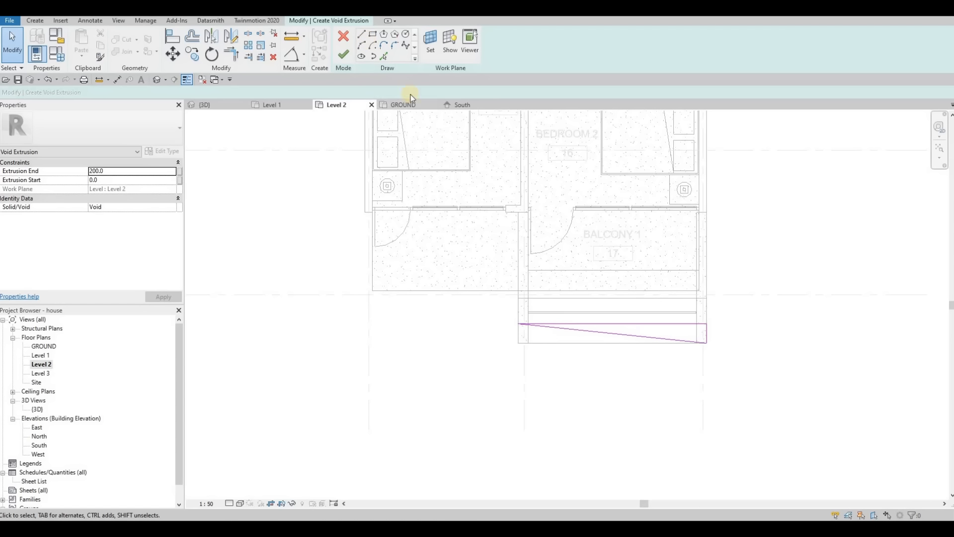
{"action": "left_click", "coordinate": [361, 35]}
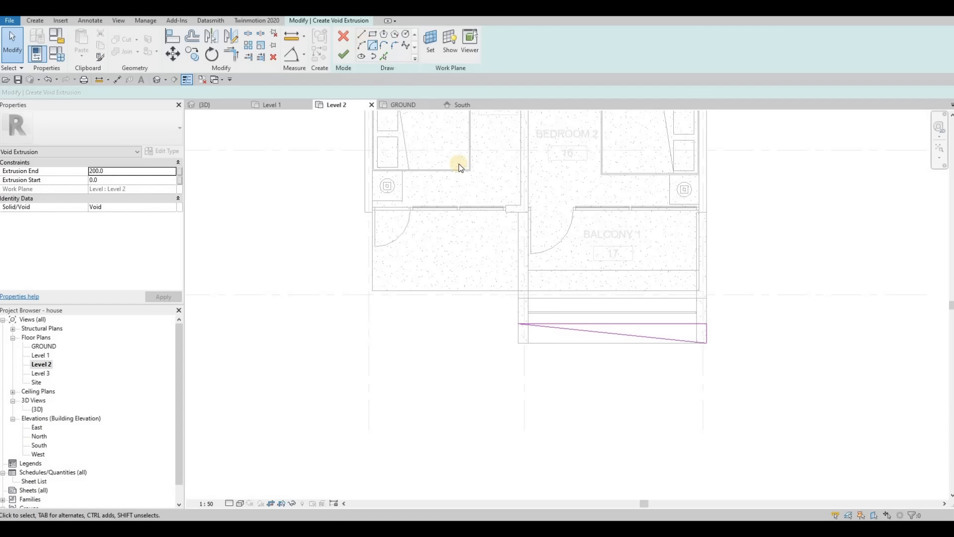
{"action": "key", "text": "Escape"}
{"action": "left_click", "coordinate": [589, 331]}
{"action": "key", "text": "Delete"}
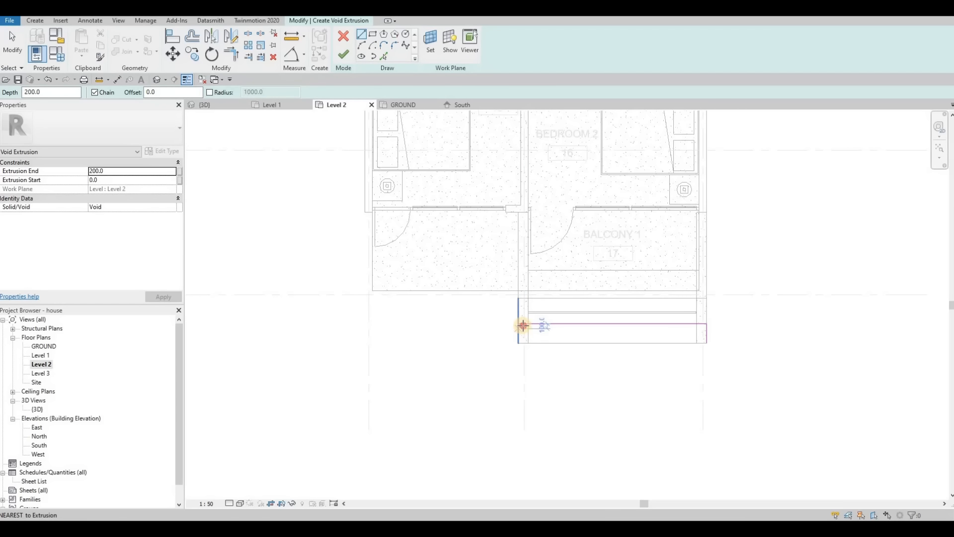
{"action": "left_click", "coordinate": [520, 325]}
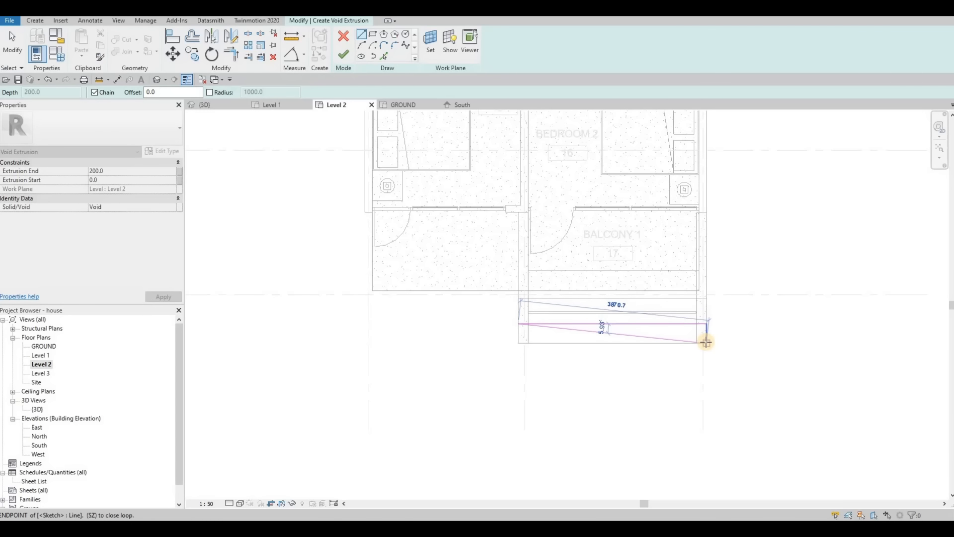
{"action": "left_click", "coordinate": [707, 342]}
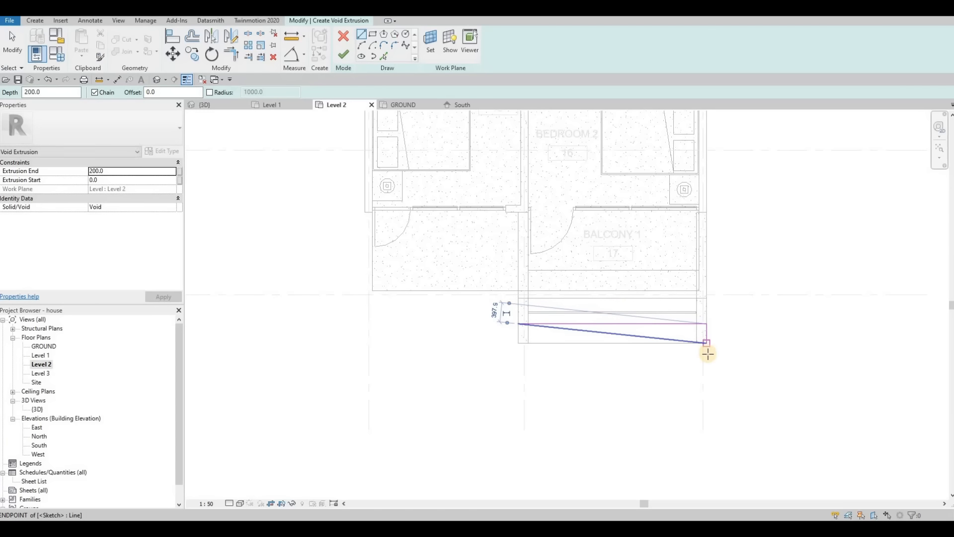
Draw a straight line in front of the frame, about 800 from the sketch's back edge, with a return line at its left end.
{"action": "left_click", "coordinate": [706, 363]}
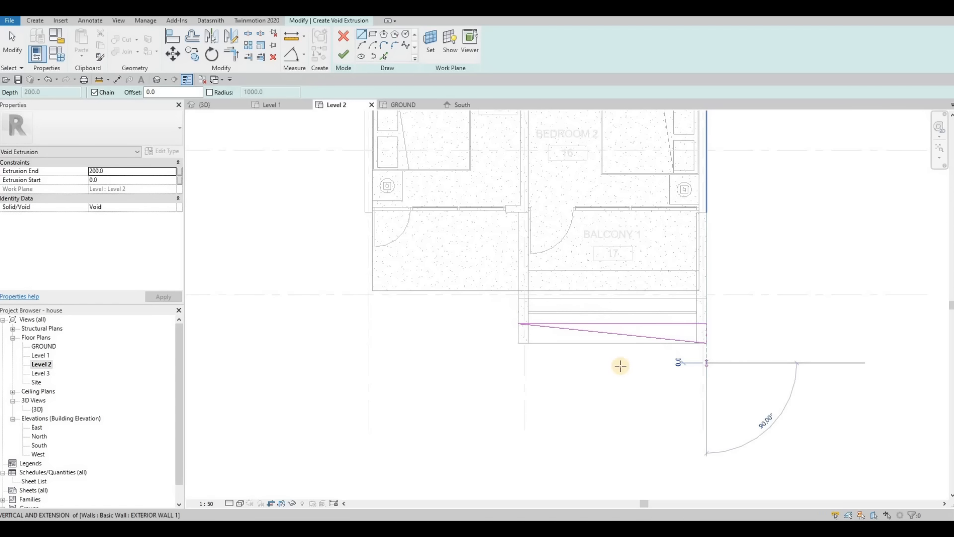
{"action": "left_click", "coordinate": [516, 362]}
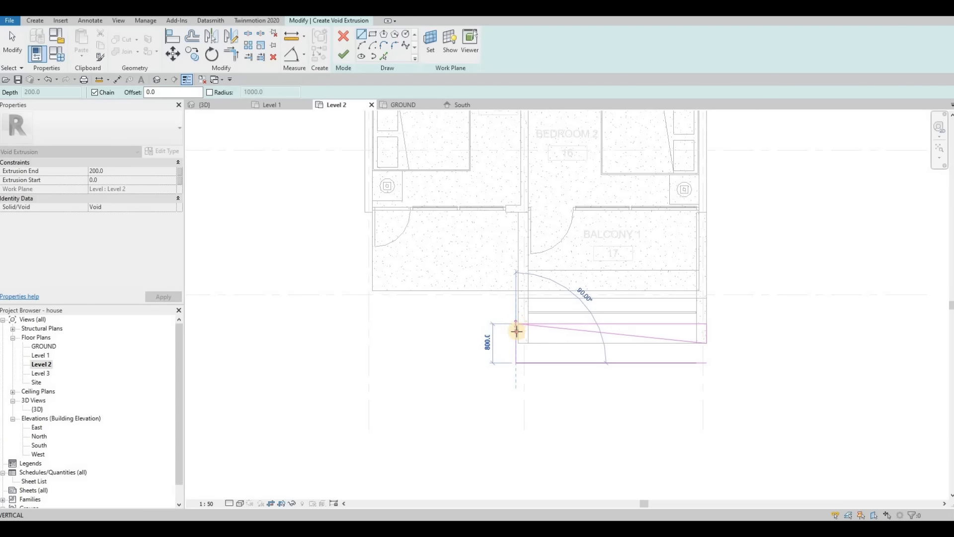
{"action": "key", "text": "Escape"}
{"action": "key", "text": "Escape"}
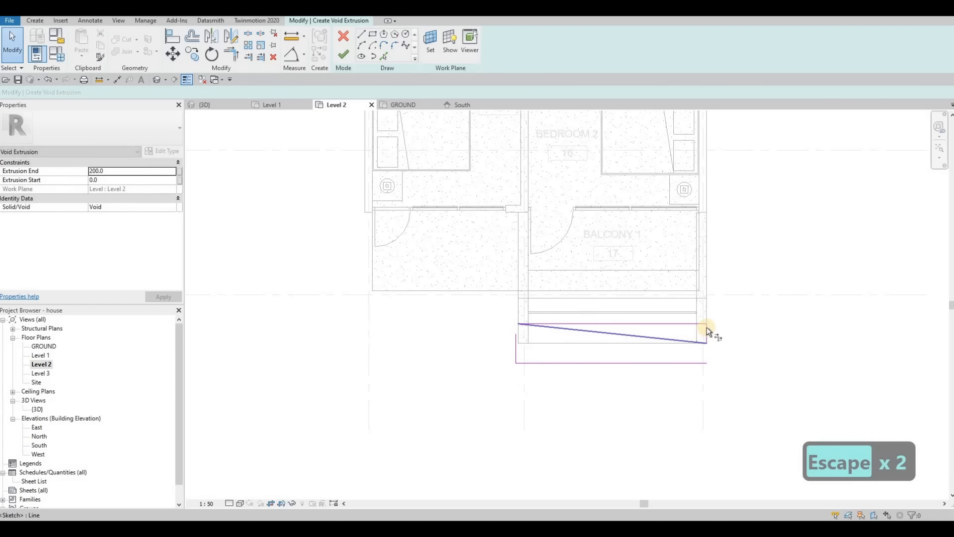
Trim the new front line and the right edge of the void sketch into a closed corner.
{"action": "key", "text": "t"}
{"action": "key", "text": "r"}
{"action": "left_click", "coordinate": [698, 363]}
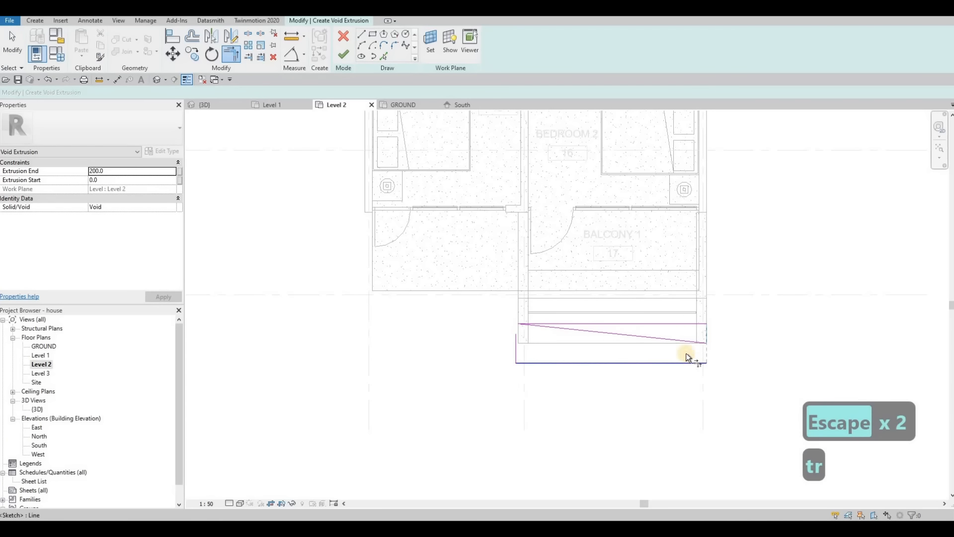
{"action": "left_click", "coordinate": [687, 340]}
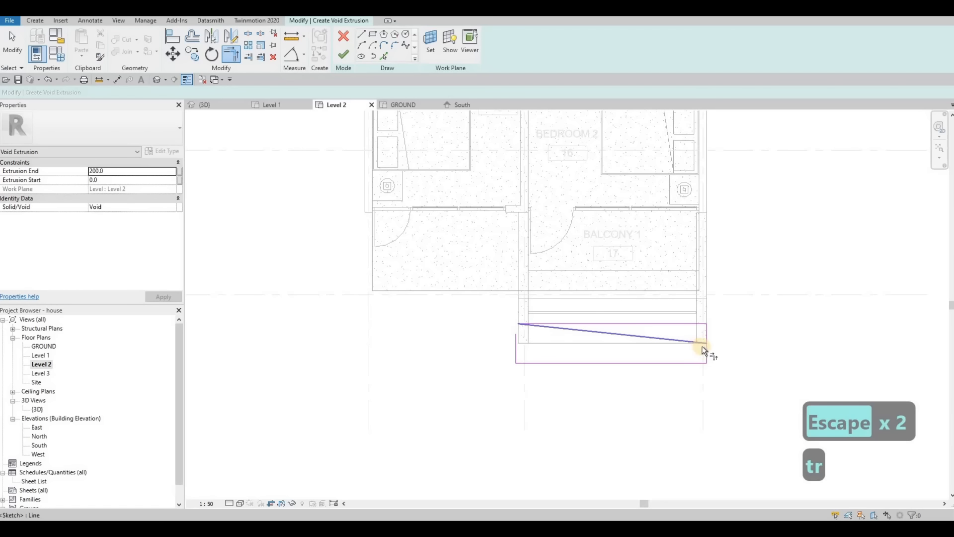
{"action": "key", "text": "t"}
{"action": "key", "text": "r"}
{"action": "left_click", "coordinate": [704, 349]}
{"action": "left_click", "coordinate": [694, 341]}
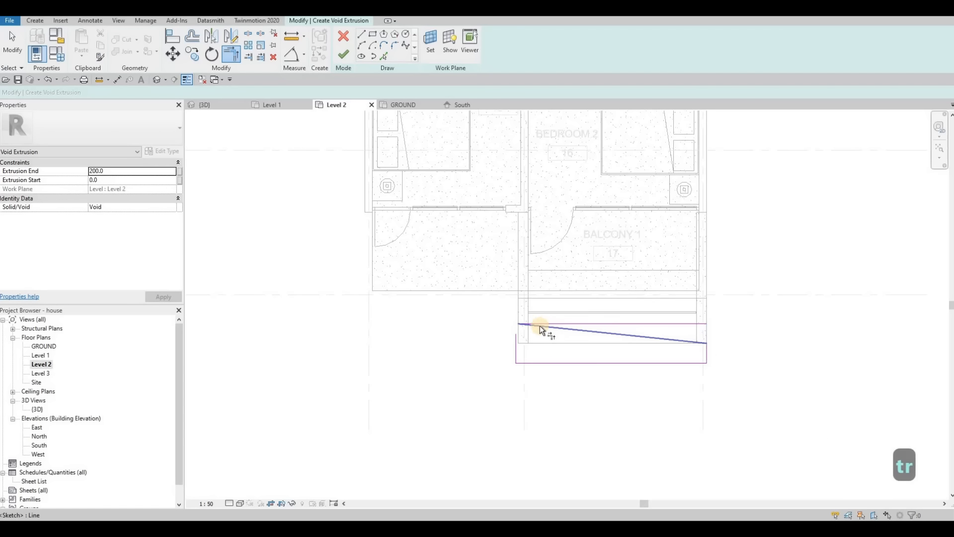
{"action": "key", "text": "Escape"}
{"action": "key", "text": "Escape"}
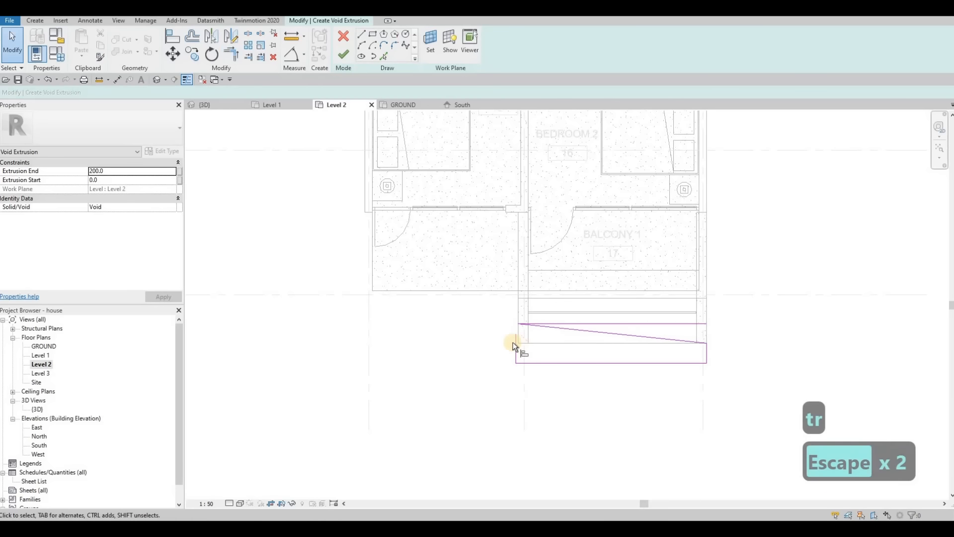
Align the left return line of the void sketch with the frame's outer left face.
{"action": "key", "text": "a"}
{"action": "key", "text": "l"}
{"action": "left_click", "coordinate": [520, 331]}
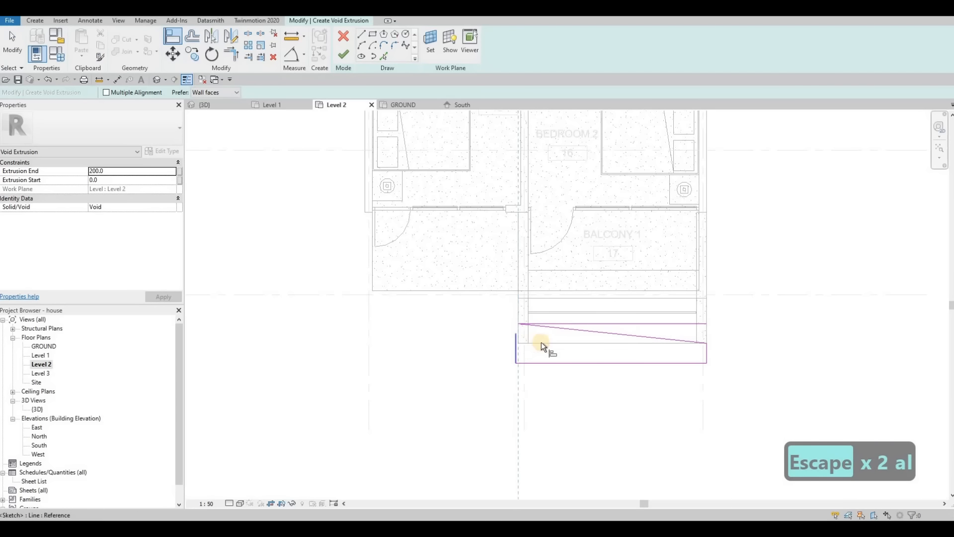
{"action": "key", "text": "Escape"}
{"action": "key", "text": "Escape"}
Extend the left return line with Trim so that it meets the diagonal's left end.
{"action": "key", "text": "t"}
{"action": "key", "text": "r"}
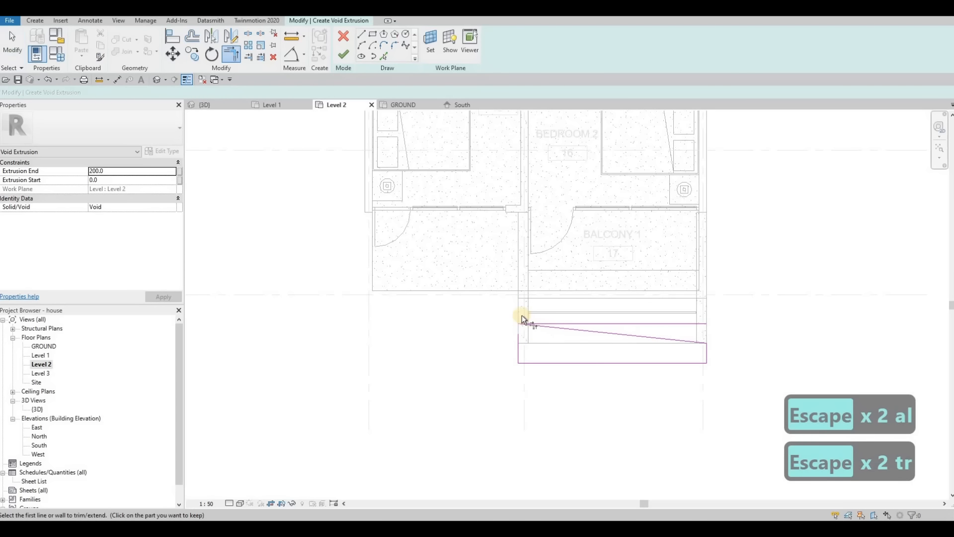
{"action": "left_click", "coordinate": [522, 324]}
{"action": "key", "text": "Escape"}
{"action": "key", "text": "Escape"}
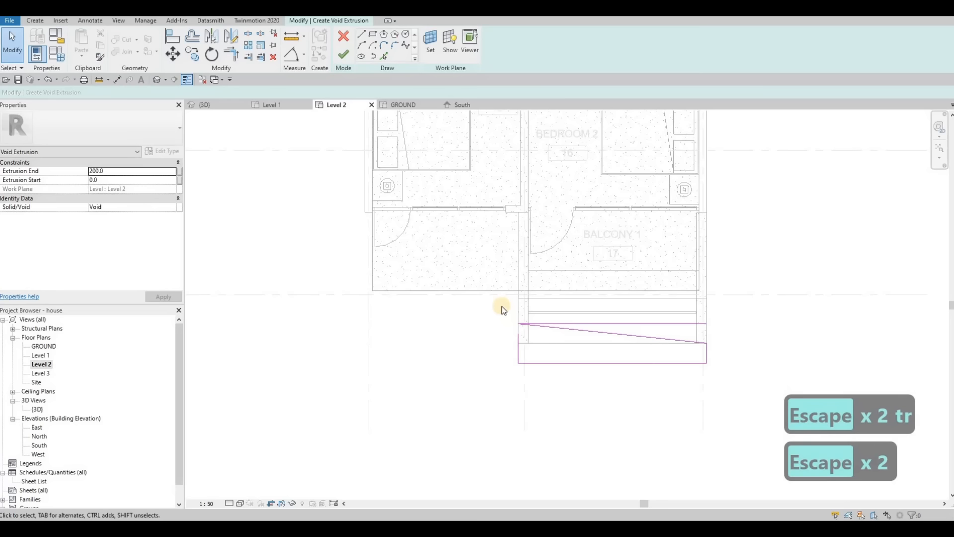
{"action": "key", "text": "t"}
{"action": "key", "text": "r"}
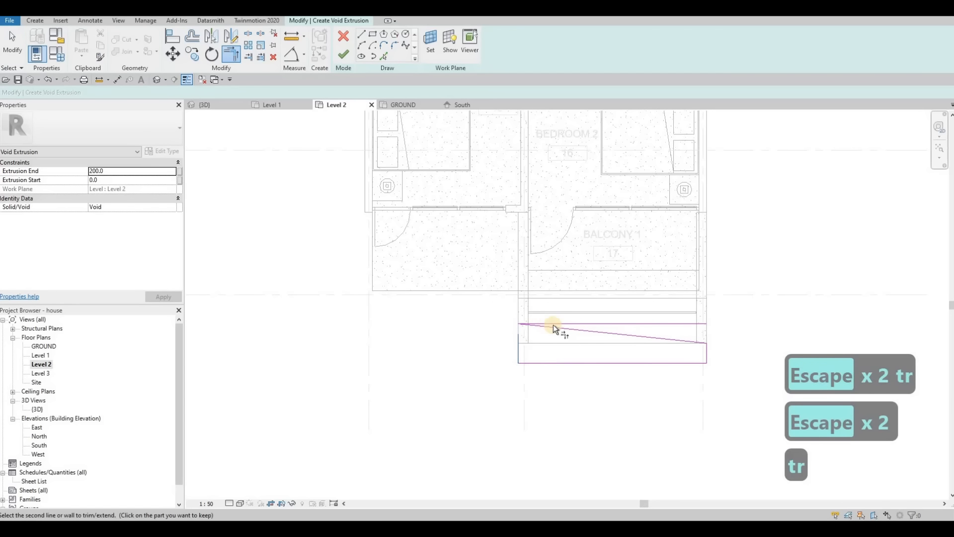
{"action": "left_click", "coordinate": [553, 324]}
{"action": "key", "text": "Escape"}
{"action": "key", "text": "Escape"}
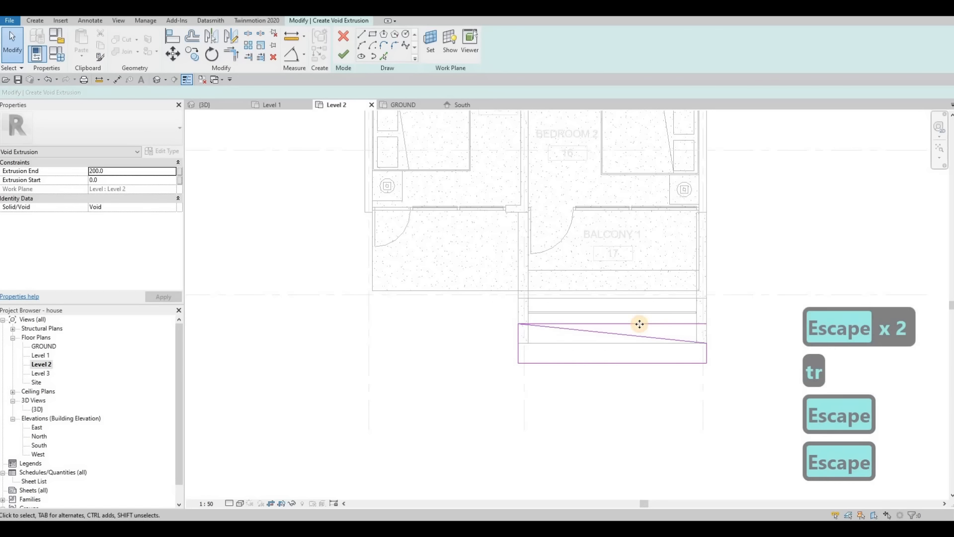
Delete the straight back edge from the void sketch and finish the extrusion.
{"action": "left_click", "coordinate": [640, 325]}
{"action": "key", "text": "Delete"}
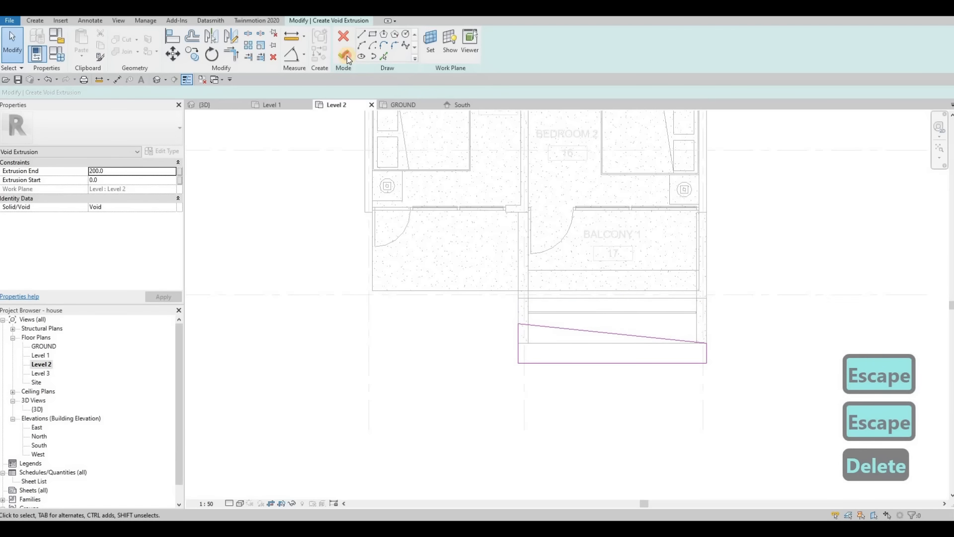
{"action": "left_click", "coordinate": [347, 62]}
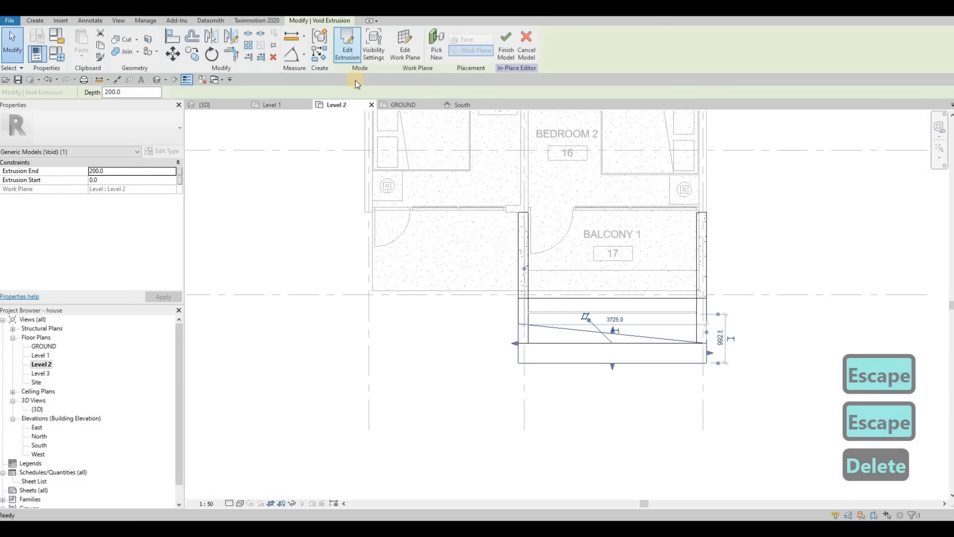
Stretch the void in 3D past the frame's top and bottom, from about -562 to about 3533, and inspect the angled cut.
{"action": "left_click", "coordinate": [218, 104]}
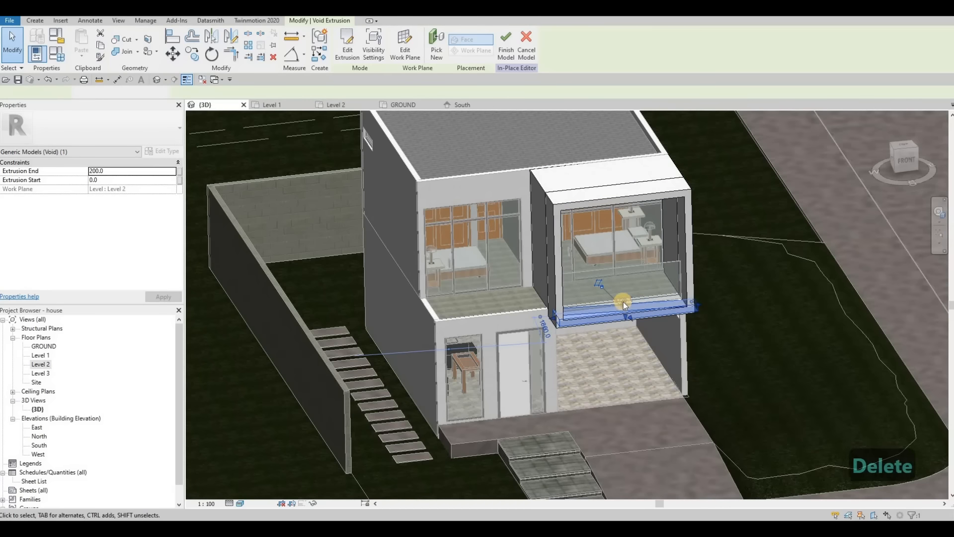
{"action": "left_click_drag", "start_coordinate": [623, 303], "coordinate": [629, 179]}
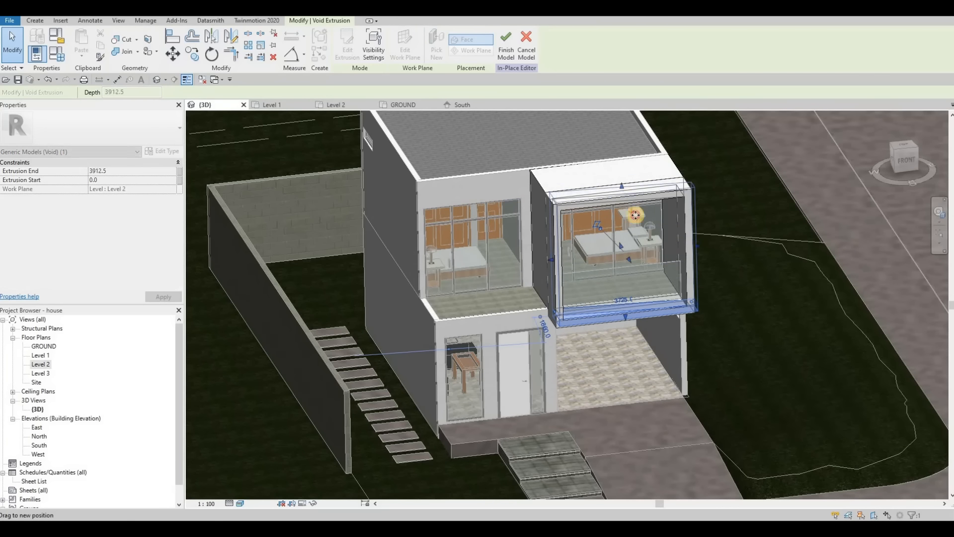
{"action": "left_click_drag", "start_coordinate": [631, 319], "coordinate": [625, 331]}
{"action": "left_click_drag", "start_coordinate": [514, 204], "coordinate": [511, 200]}
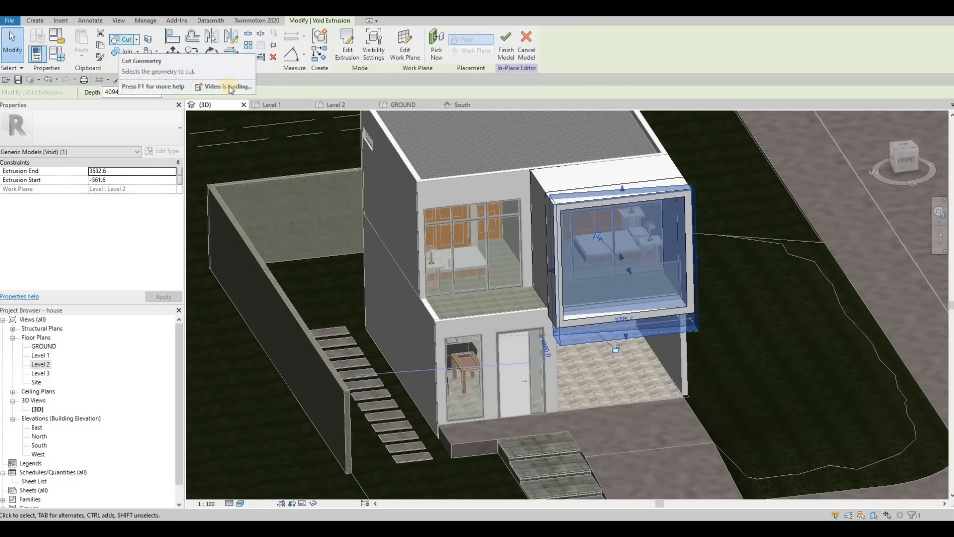
{"action": "left_click", "coordinate": [124, 40]}
{"action": "middle_click_drag", "start_coordinate": [581, 242], "coordinate": [615, 220], "text": "shift"}
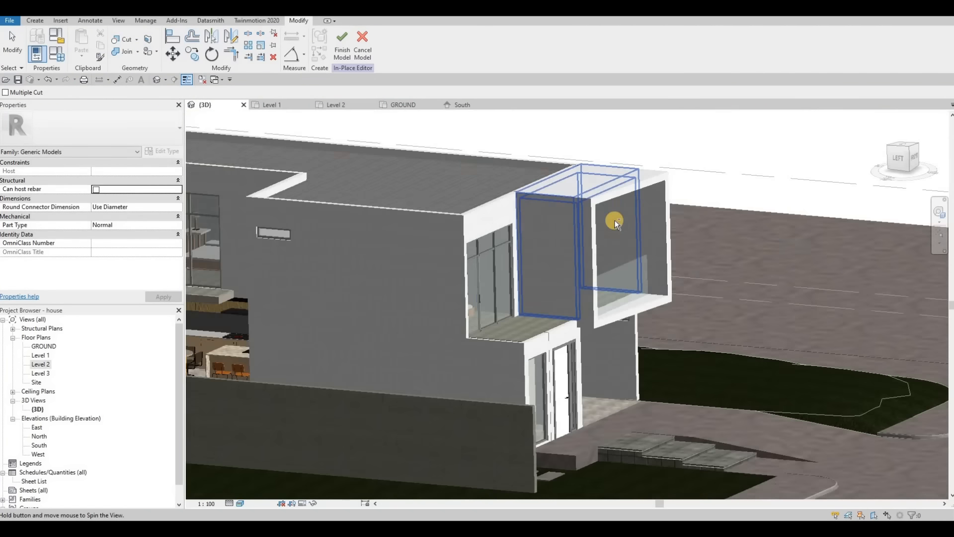
{"action": "key", "text": "Escape"}
{"action": "middle_click_drag", "start_coordinate": [479, 224], "coordinate": [470, 220], "text": "shift"}
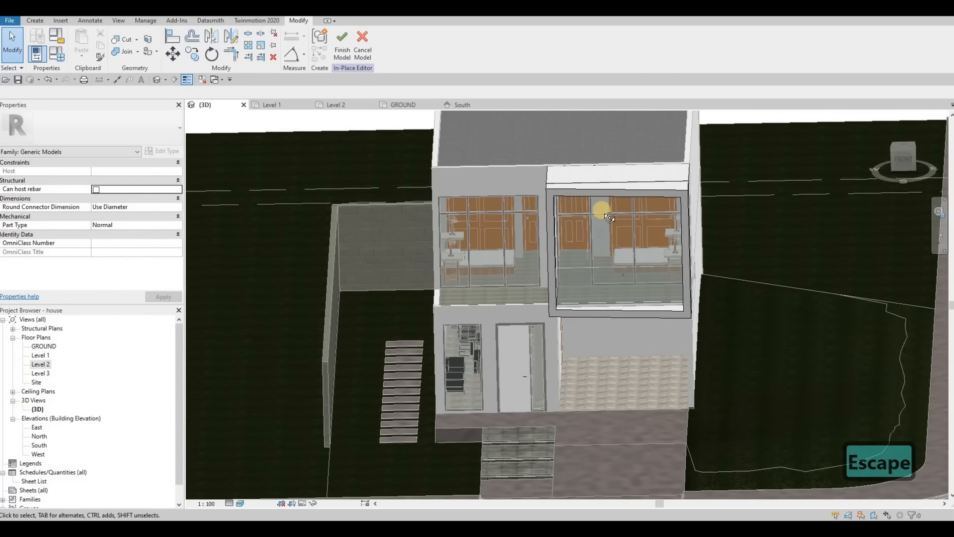
Finish the in-place frame model and inspect the front facade around the upper balcony and bay from several angles.
{"action": "middle_click_drag", "start_coordinate": [602, 211], "coordinate": [631, 224], "text": "shift"}
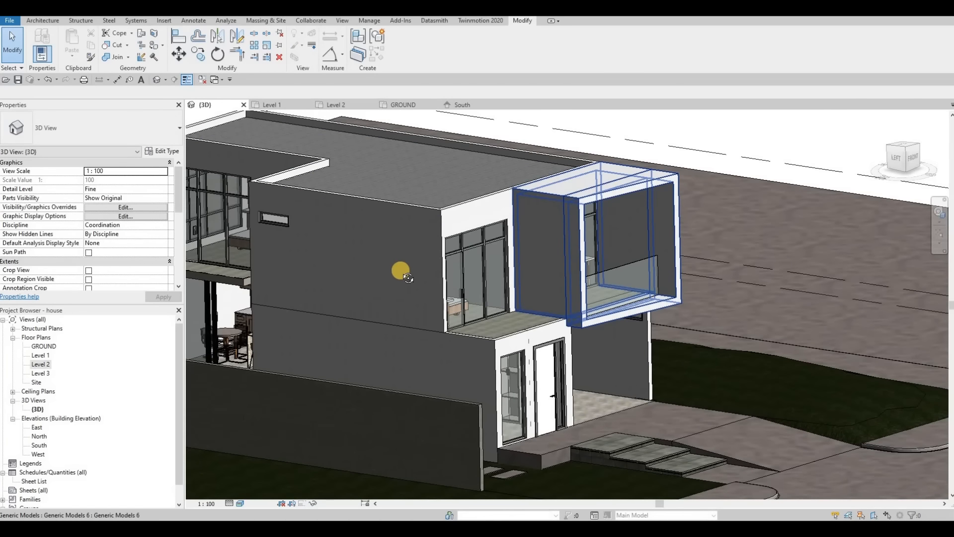
{"action": "middle_click_drag", "start_coordinate": [408, 278], "coordinate": [507, 199], "text": "shift"}
{"action": "left_click", "coordinate": [507, 199]}
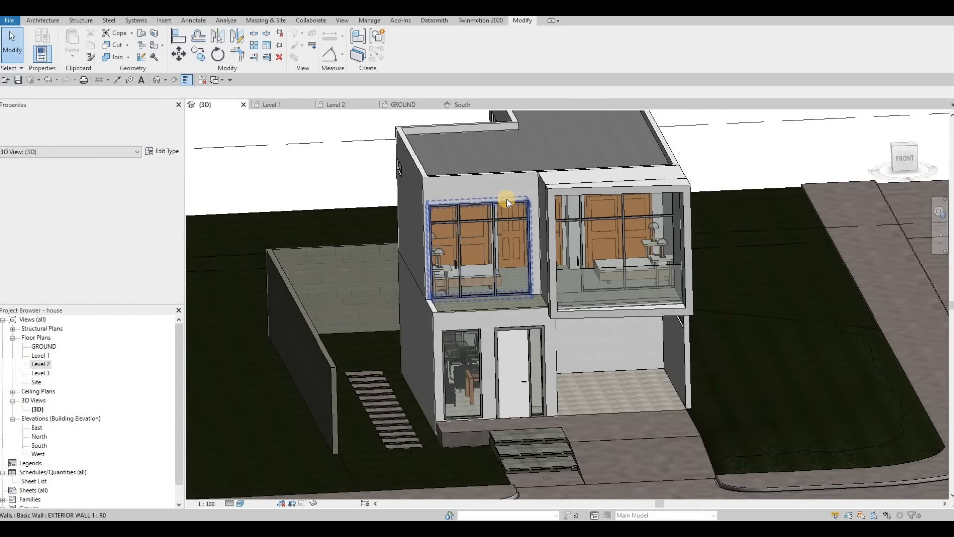
{"action": "key", "text": "Tab"}
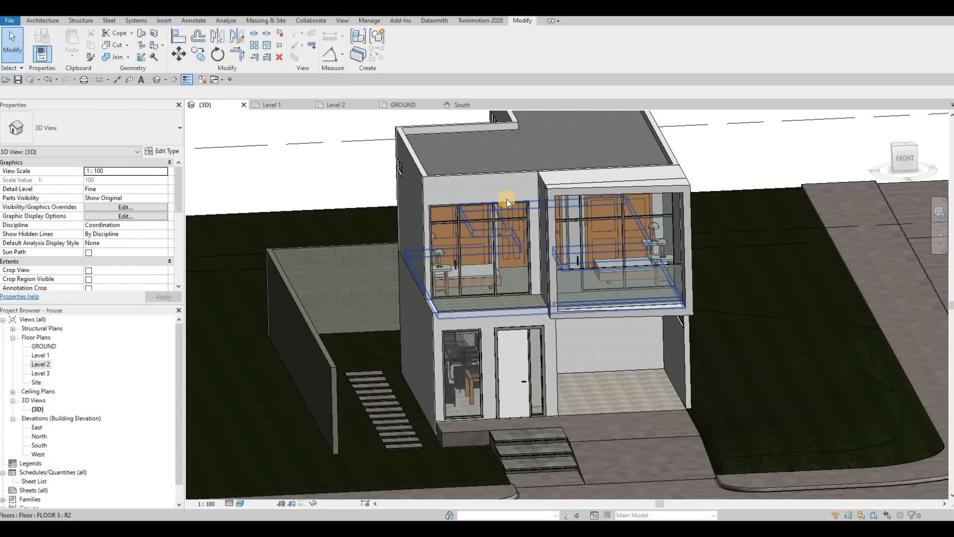
{"action": "middle_click_drag", "start_coordinate": [579, 294], "coordinate": [469, 320], "text": "shift"}
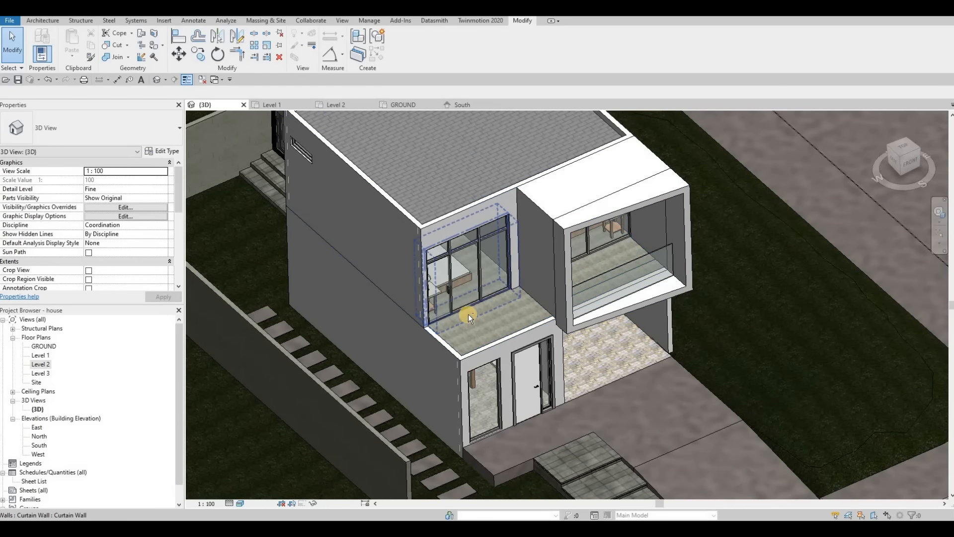
{"action": "middle_click_drag", "start_coordinate": [463, 274], "coordinate": [463, 243], "text": "shift"}
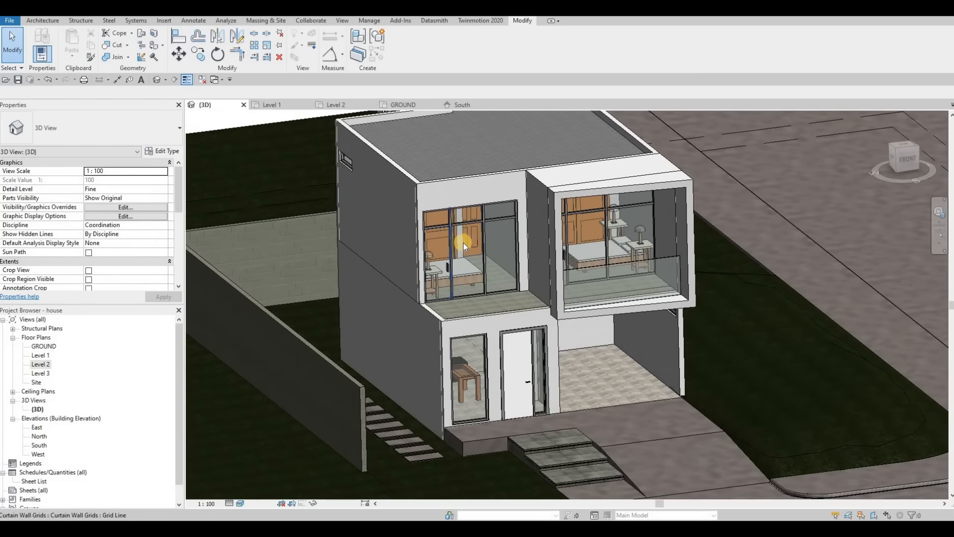
In the South elevation, create a new in-place model in the Generic Models category named Generic Models 10.
{"action": "left_click", "coordinate": [462, 105]}
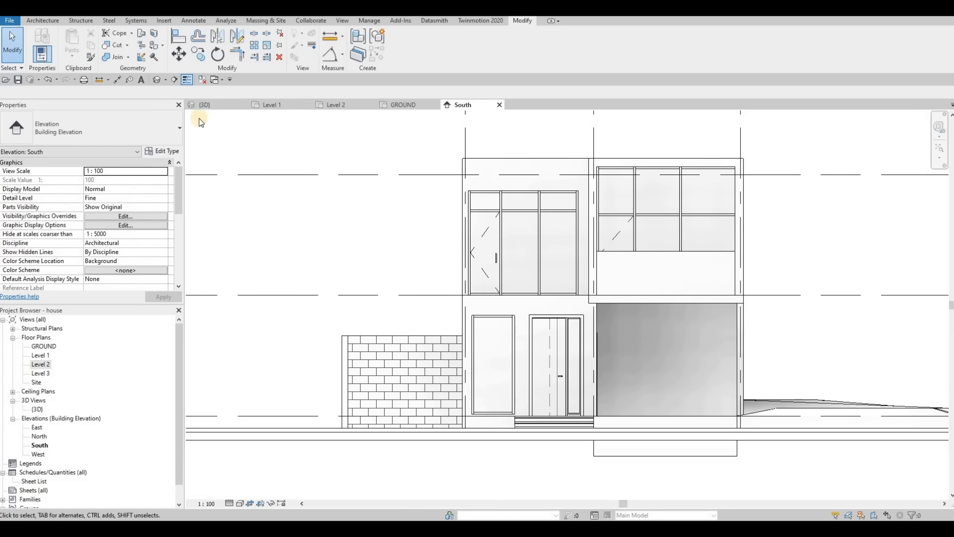
{"action": "key", "text": "Escape"}
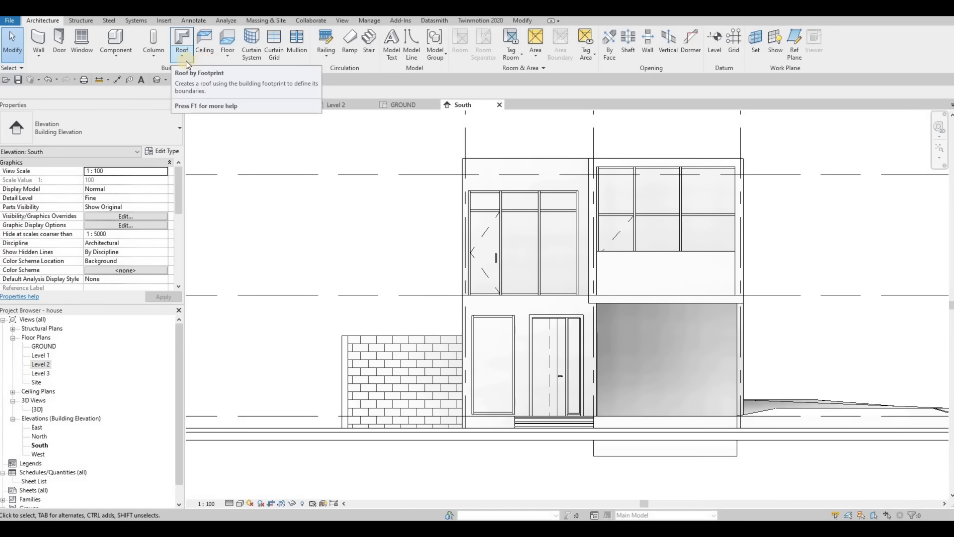
{"action": "left_click", "coordinate": [118, 64]}
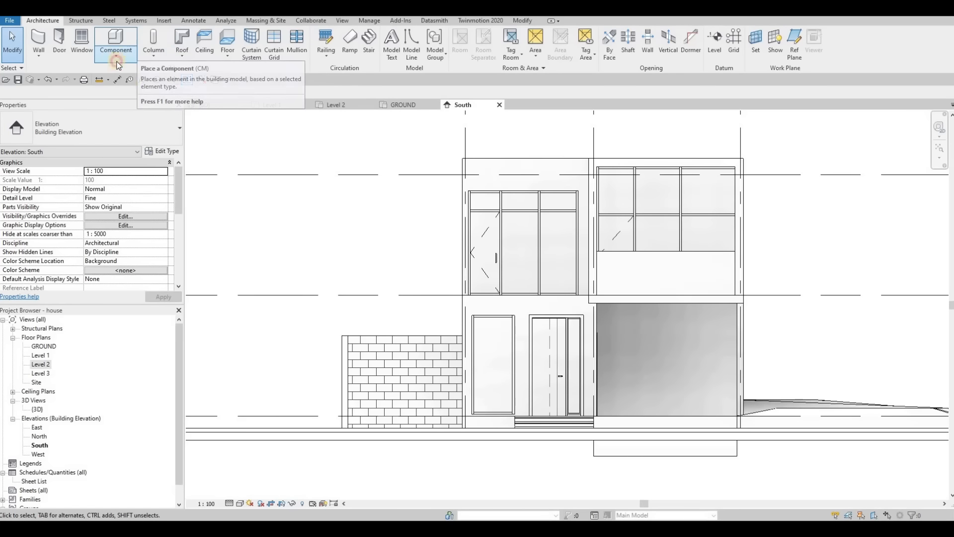
{"action": "left_click", "coordinate": [130, 95]}
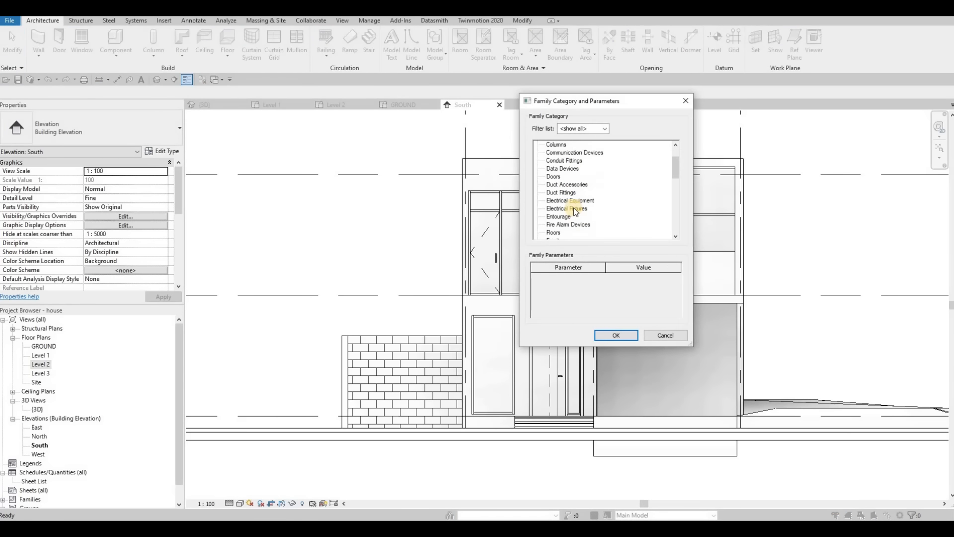
{"action": "scroll", "coordinate": [568, 203], "scroll_direction": "down", "scroll_amount": 1}
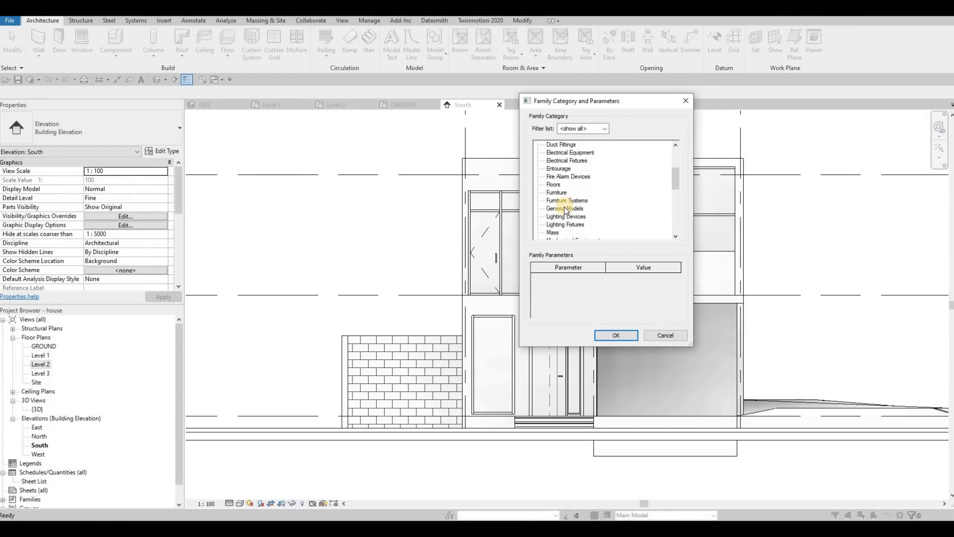
{"action": "left_click", "coordinate": [616, 335]}
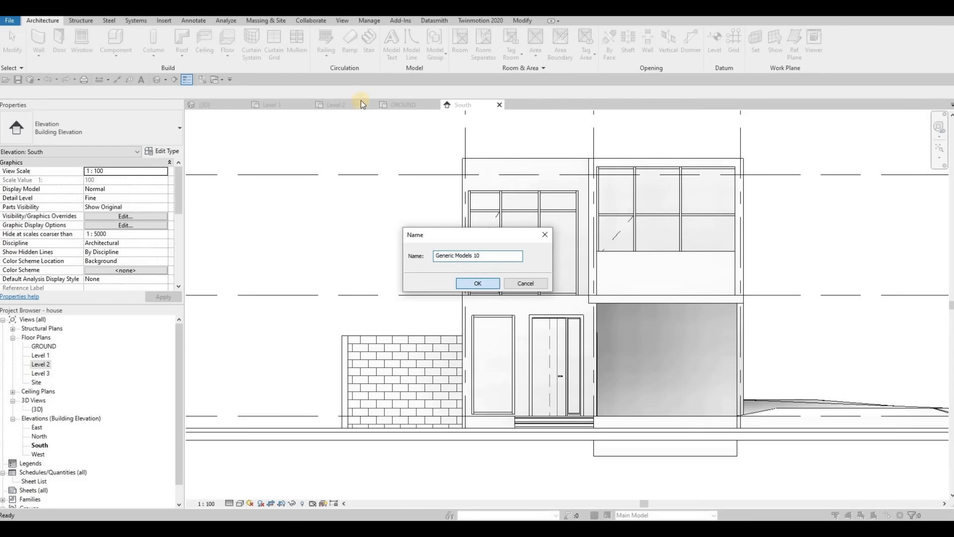
{"action": "key", "text": "Return"}
Start an extrusion on the upper-left exterior wall's face and sketch a 3135 by 200 rectangle along its top edge.
{"action": "left_click", "coordinate": [89, 47]}
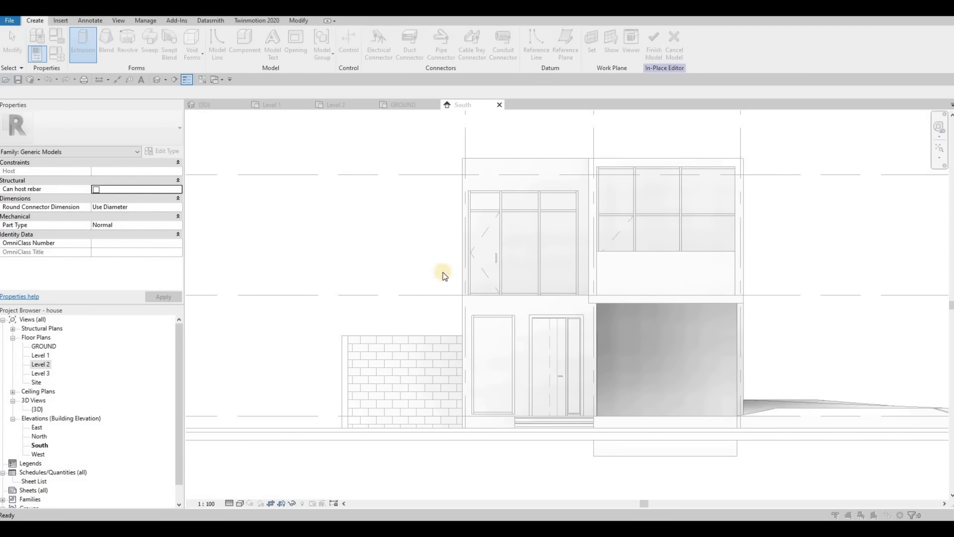
{"action": "key", "text": "Return"}
{"action": "left_click", "coordinate": [530, 170]}
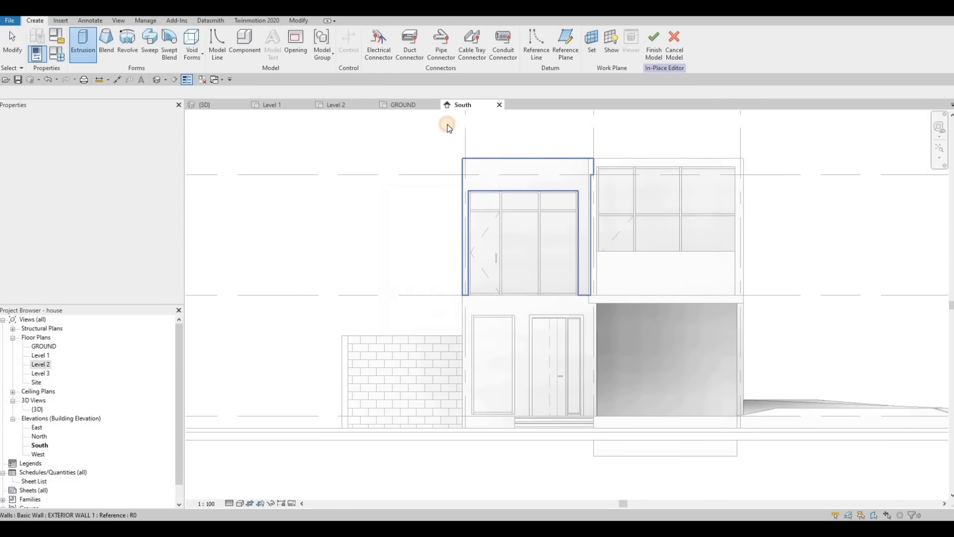
{"action": "left_click", "coordinate": [374, 37]}
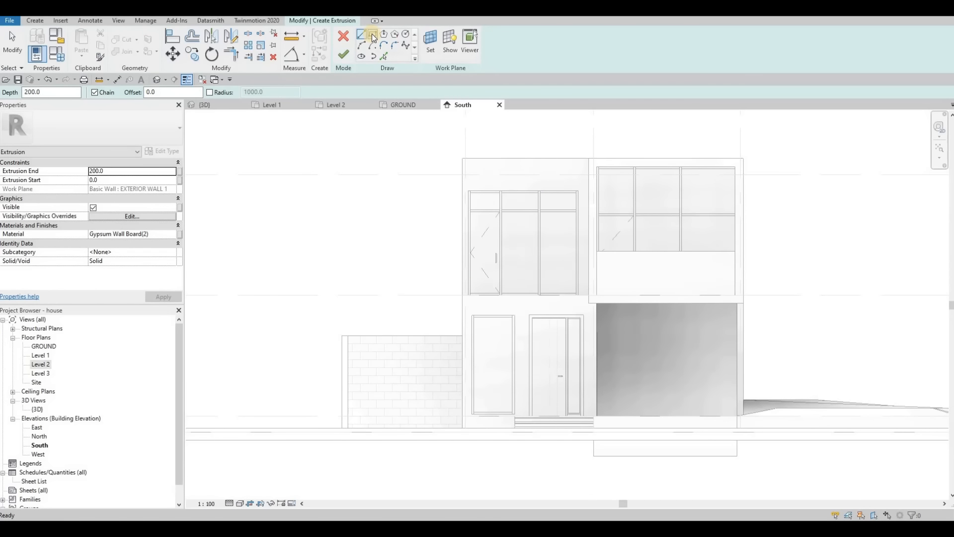
{"action": "left_click", "coordinate": [581, 154]}
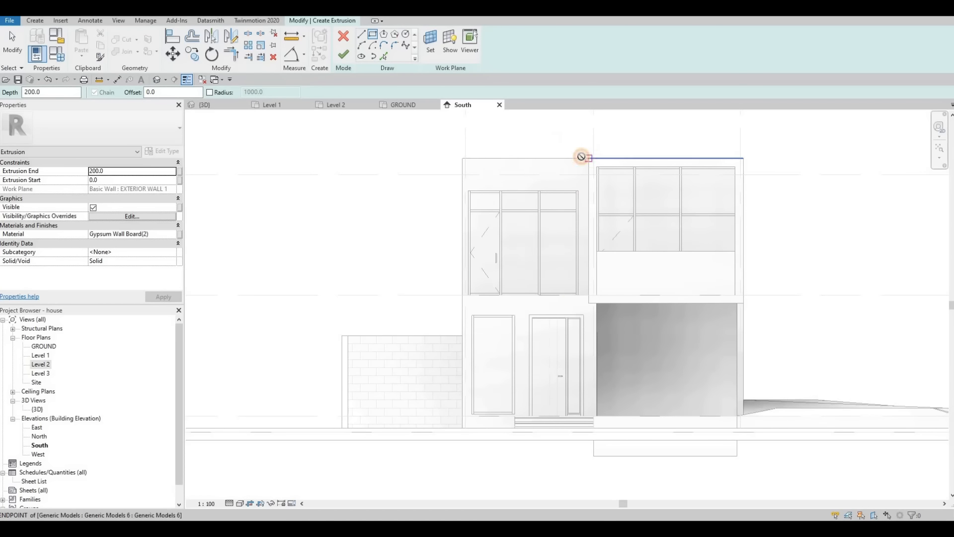
{"action": "key", "text": "Escape"}
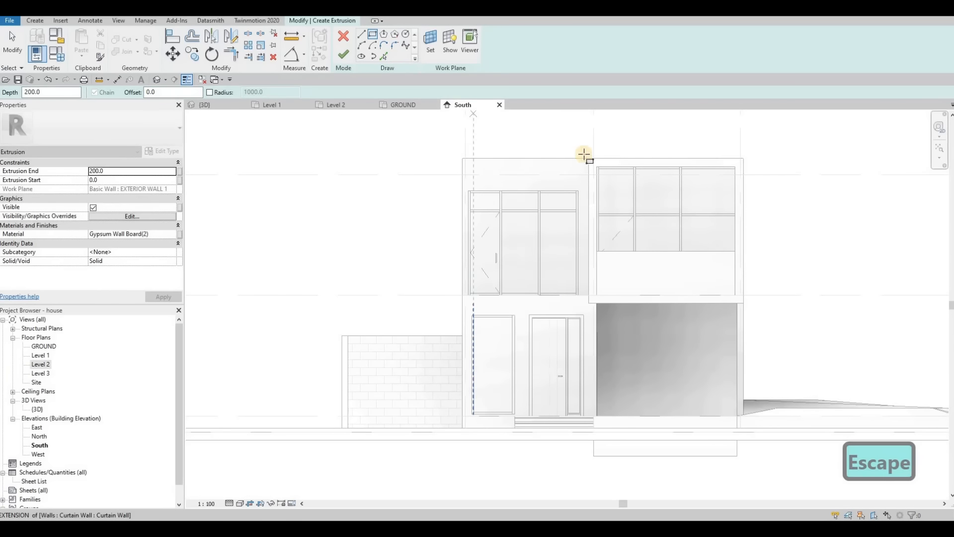
{"action": "left_click", "coordinate": [471, 178]}
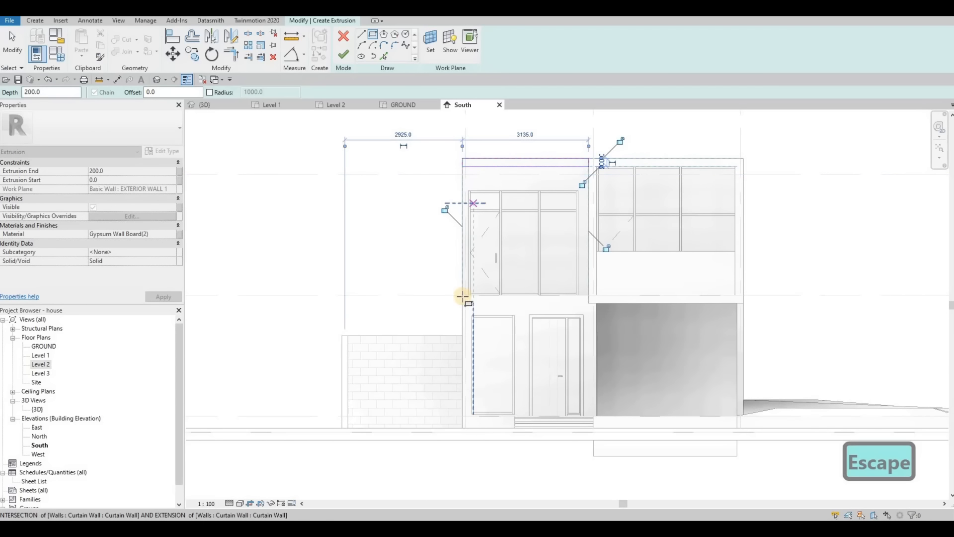
Sketch a vertical rectangle 150 wide and 3000 high along the left edge of the upper-left wall.
{"action": "left_click", "coordinate": [469, 177]}
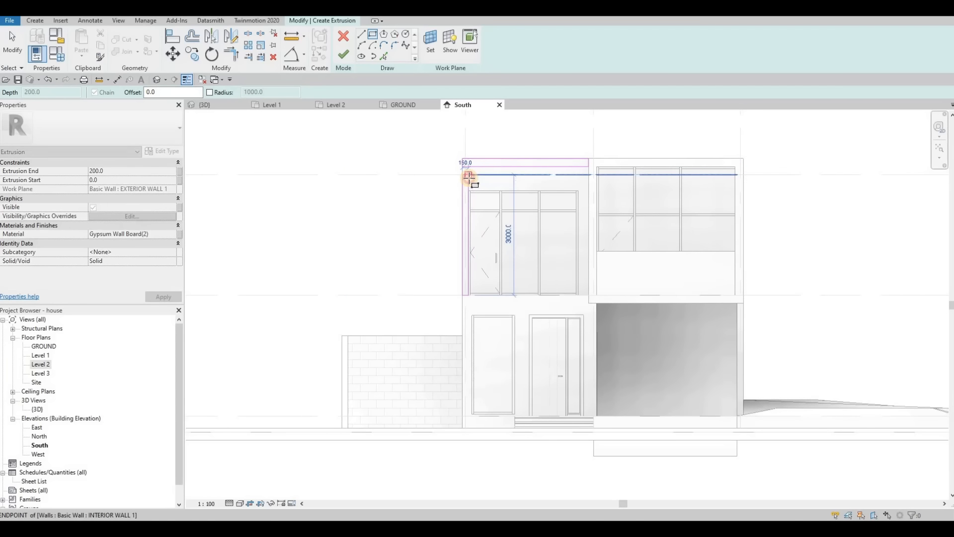
{"action": "left_click", "coordinate": [469, 295]}
{"action": "key", "text": "Escape"}
{"action": "key", "text": "Escape"}
{"action": "key", "text": "Escape"}
Set the vertical rectangle's width to 200.
{"action": "scroll", "coordinate": [470, 180], "scroll_direction": "up", "scroll_amount": 3}
{"action": "left_click", "coordinate": [467, 296]}
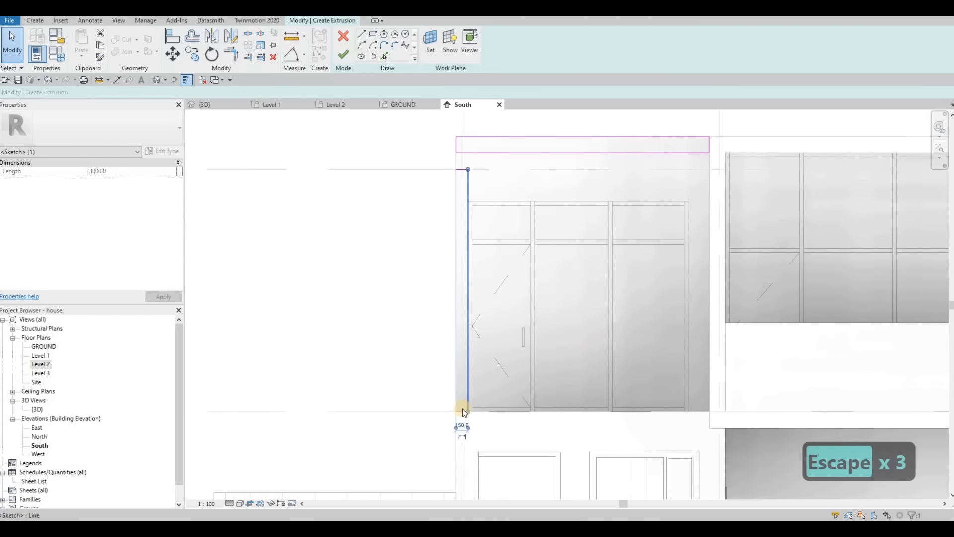
{"action": "scroll", "coordinate": [461, 426], "scroll_direction": "up", "scroll_amount": 3}
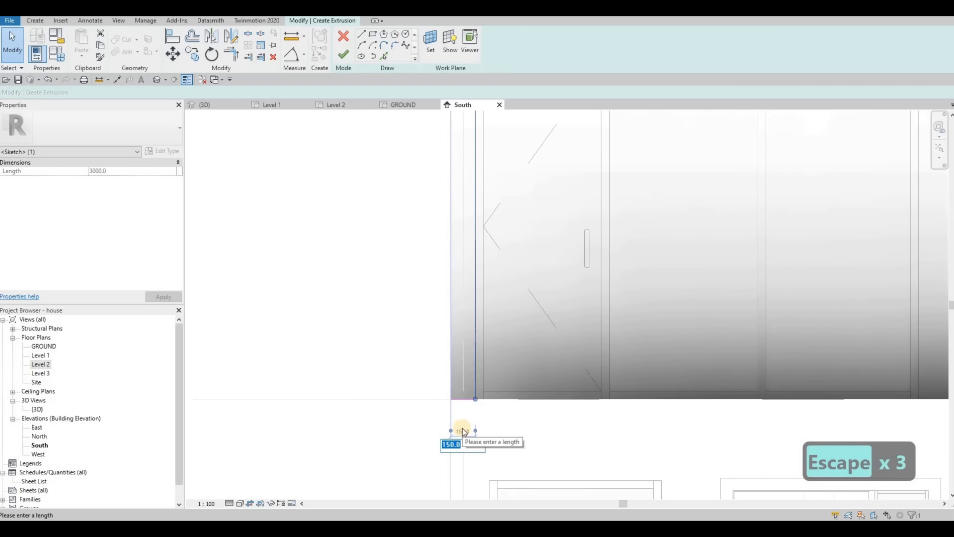
{"action": "type", "text": "200"}
{"action": "key", "text": "Return"}
{"action": "key", "text": "Escape"}
{"action": "scroll", "coordinate": [472, 266], "scroll_direction": "down", "scroll_amount": 4}
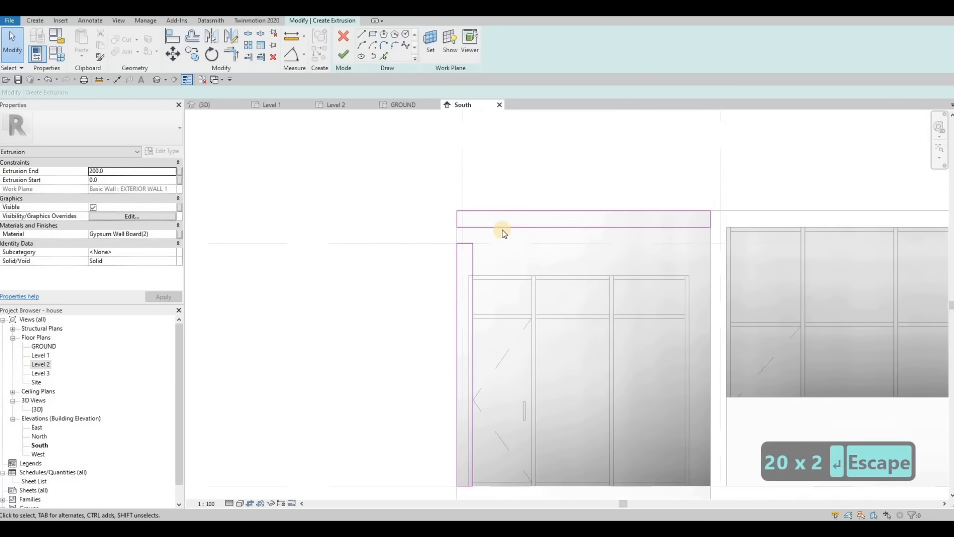
{"action": "key", "text": "Escape"}
Trim the inner and outer lines of the two rectangles to corners so that they form an L-shaped outline.
{"action": "left_click", "coordinate": [472, 224]}
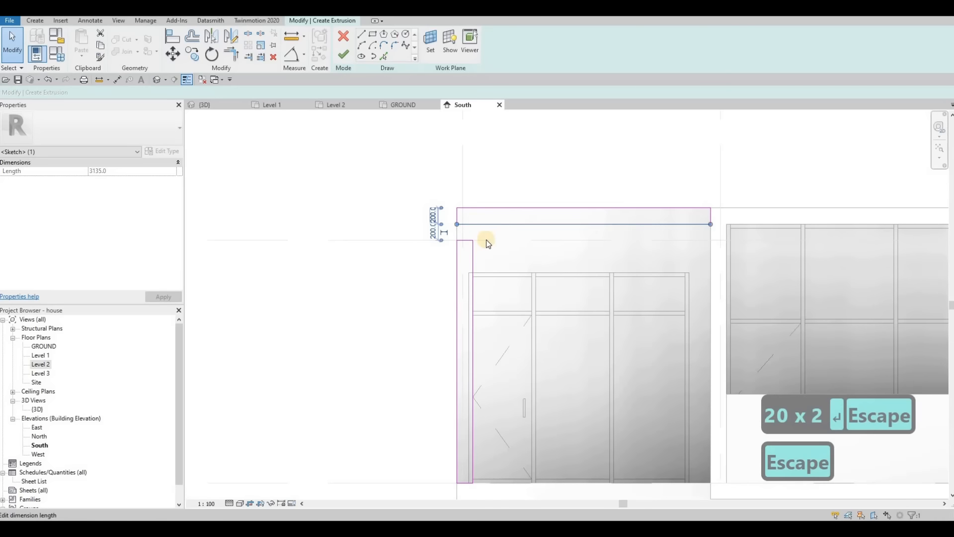
{"action": "key", "text": "Escape"}
{"action": "key", "text": "Escape"}
{"action": "key", "text": "t"}
{"action": "key", "text": "r"}
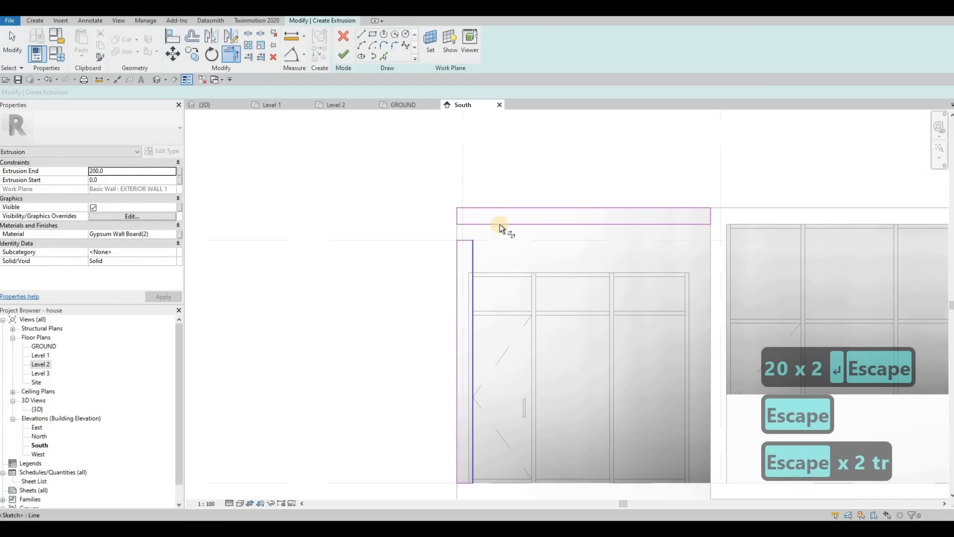
{"action": "left_click", "coordinate": [499, 225]}
{"action": "left_click", "coordinate": [457, 251]}
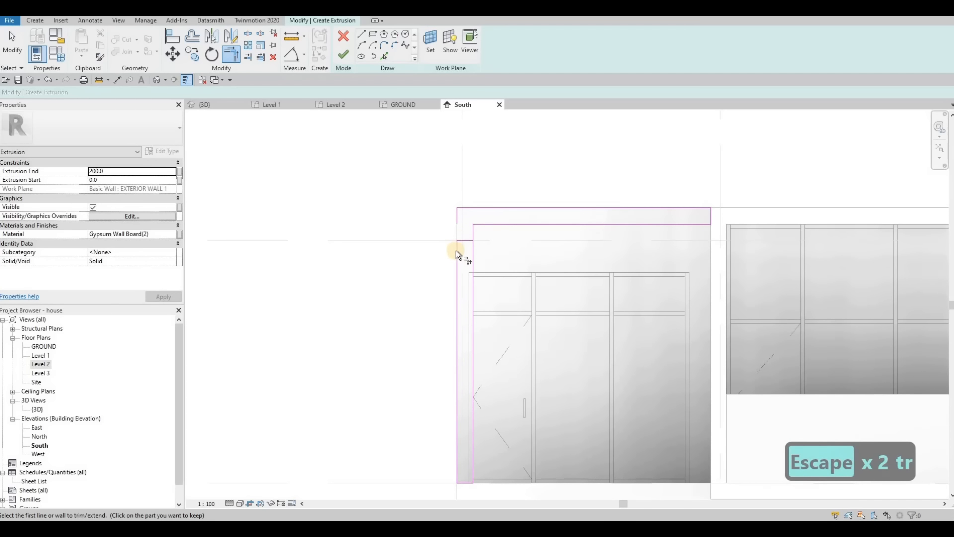
{"action": "left_click", "coordinate": [455, 249]}
{"action": "left_click", "coordinate": [466, 208]}
{"action": "key", "text": "Escape"}
{"action": "key", "text": "Escape"}
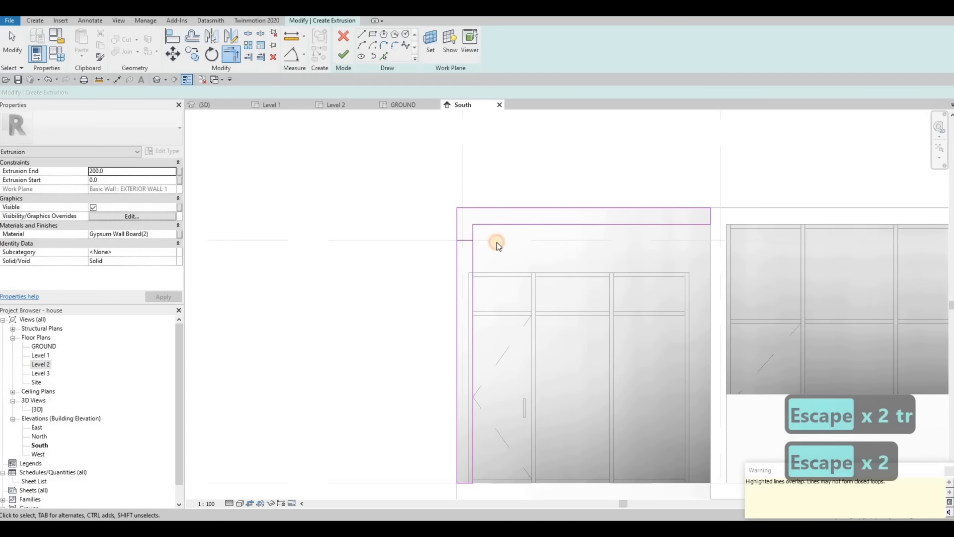
Delete the leftover short lines at the upper-left corner of the L-shaped sketch.
{"action": "left_click_drag", "start_coordinate": [436, 180], "coordinate": [497, 243]}
{"action": "key", "text": "Delete"}
{"action": "scroll", "coordinate": [522, 303], "scroll_direction": "down", "scroll_amount": 3}
{"action": "mouse_move", "coordinate": [595, 347]}
{"action": "middle_mouse_down"}
{"action": "mouse_move", "coordinate": [586, 335]}
{"action": "mouse_move", "coordinate": [613, 319]}
{"action": "middle_mouse_up"}
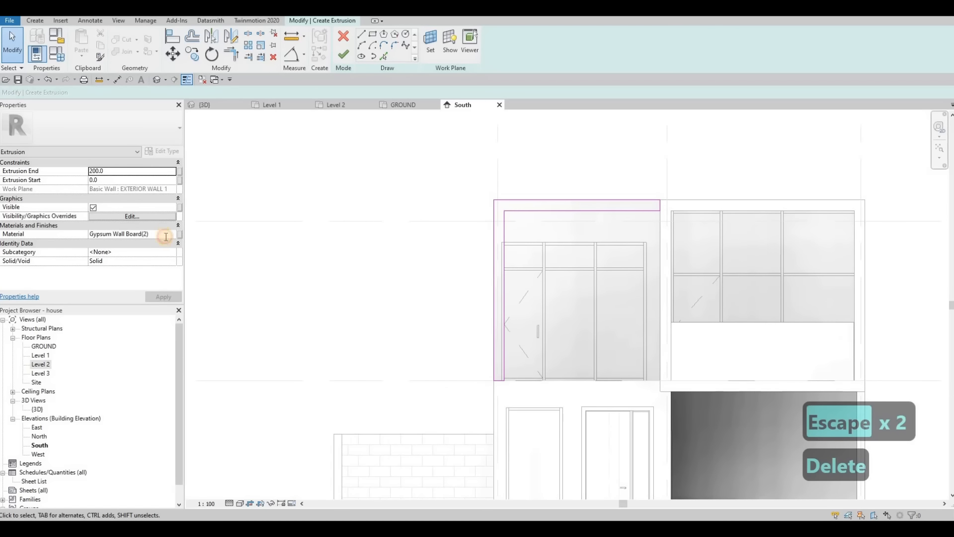
Duplicate the Gypsum Wall Board(2) material as Gypsum Wall Board(3), assign it to the extrusion, and finish the sketch.
{"action": "left_click", "coordinate": [165, 236]}
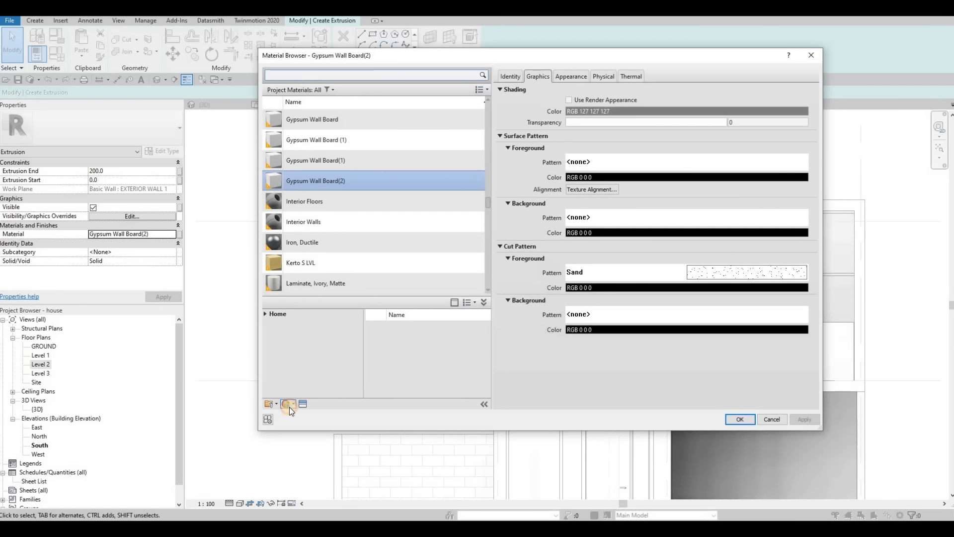
{"action": "left_click", "coordinate": [289, 404]}
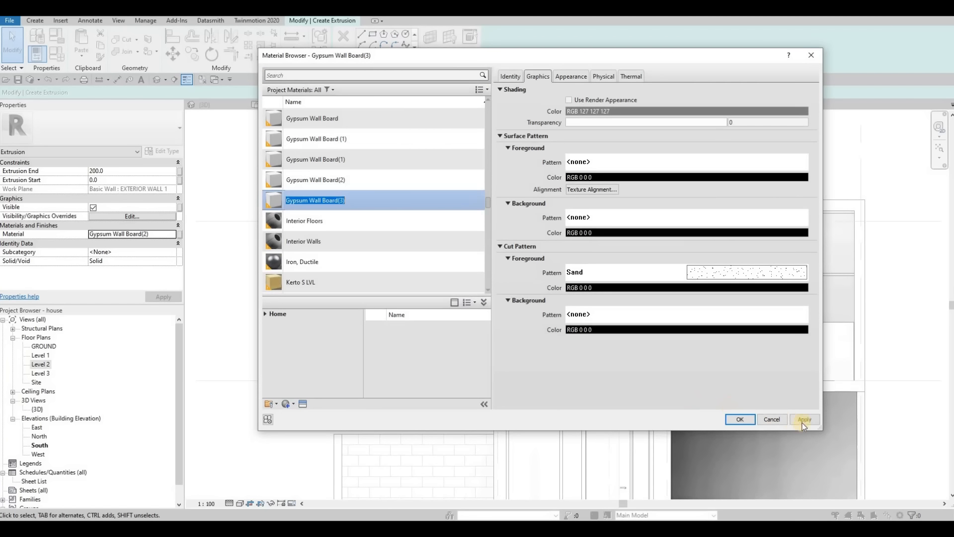
{"action": "left_click", "coordinate": [738, 420]}
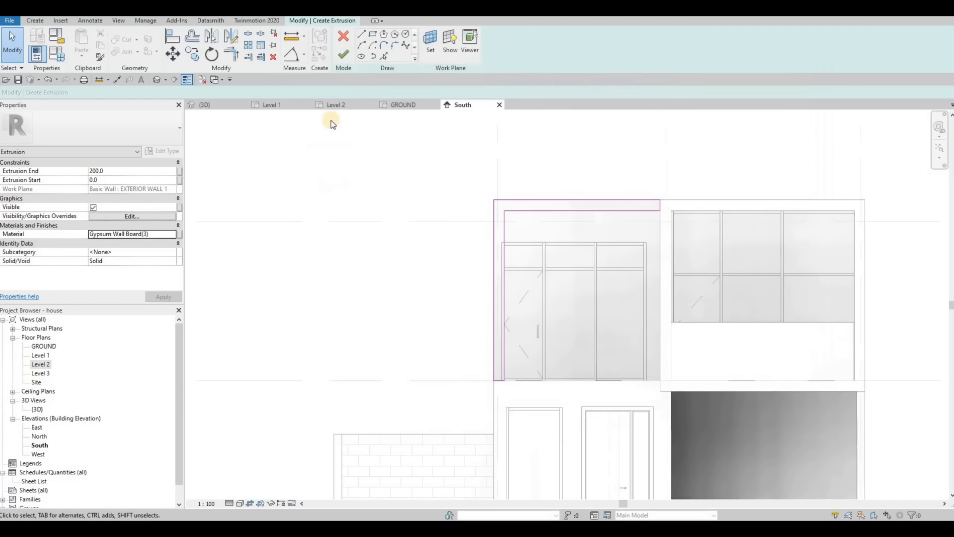
{"action": "left_click", "coordinate": [345, 54]}
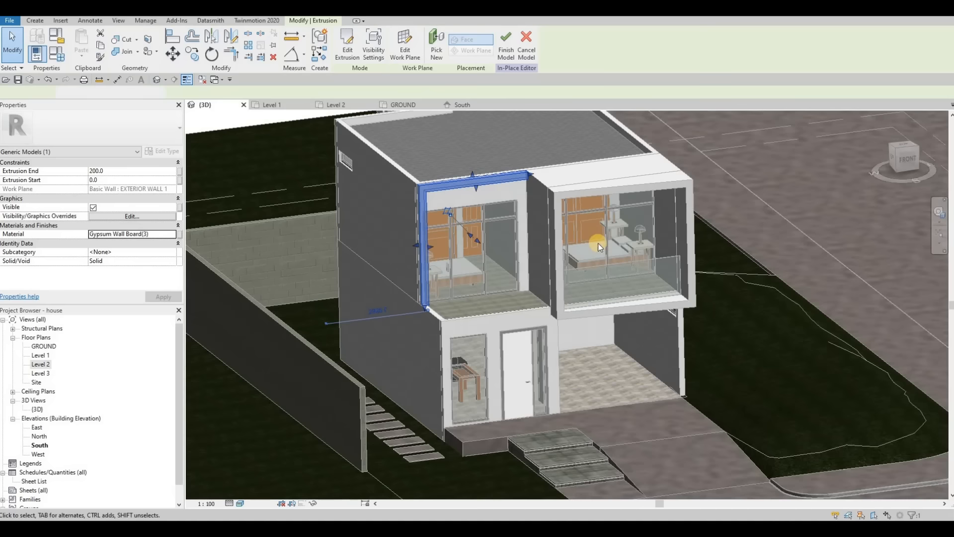
In 3D, align the L-shaped extrusion's front face with the ground-floor entrance wall's front face and inspect the resulting frame.
{"action": "middle_click_drag", "start_coordinate": [598, 243], "coordinate": [600, 239], "text": "shift"}
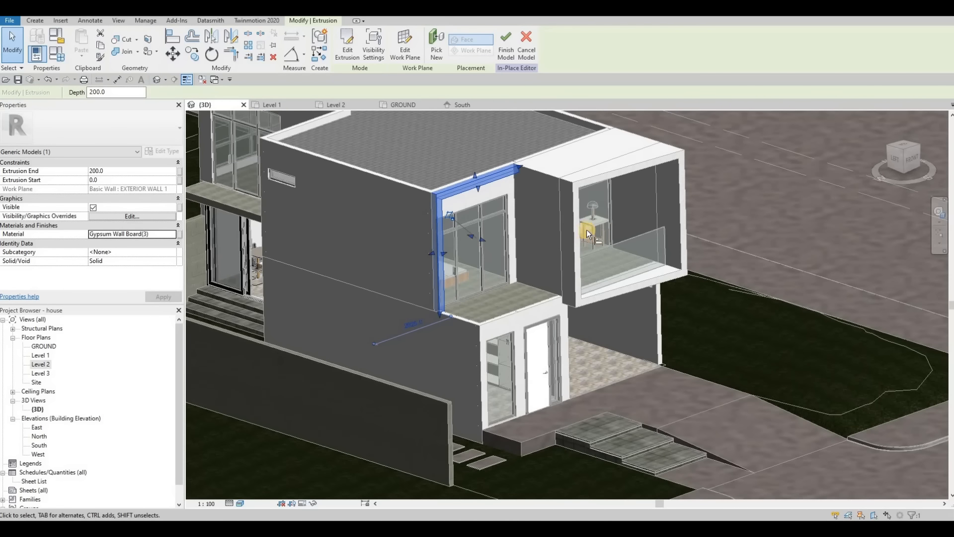
{"action": "key", "text": "a"}
{"action": "key", "text": "l"}
{"action": "left_click", "coordinate": [509, 300]}
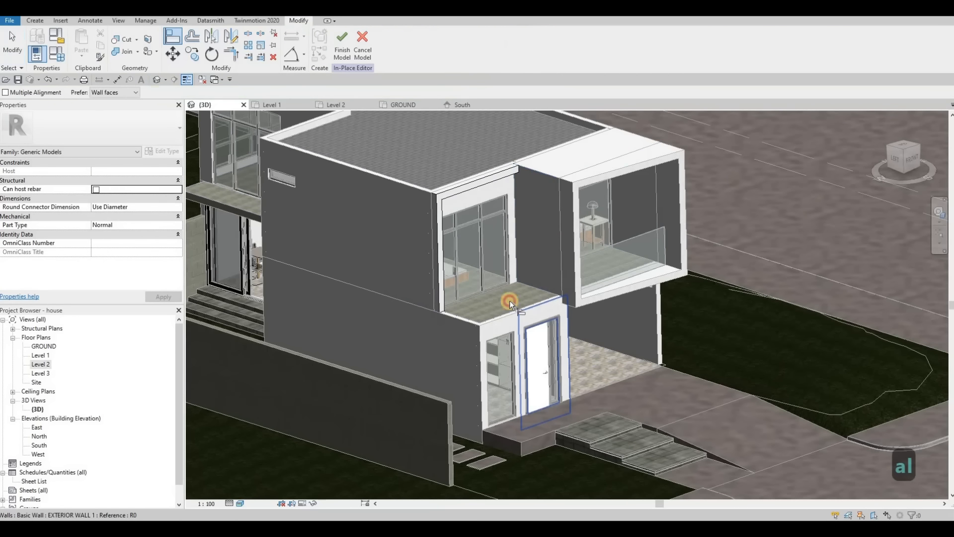
{"action": "left_click", "coordinate": [439, 287]}
{"action": "left_click", "coordinate": [478, 283]}
{"action": "key", "text": "Escape"}
{"action": "key", "text": "Escape"}
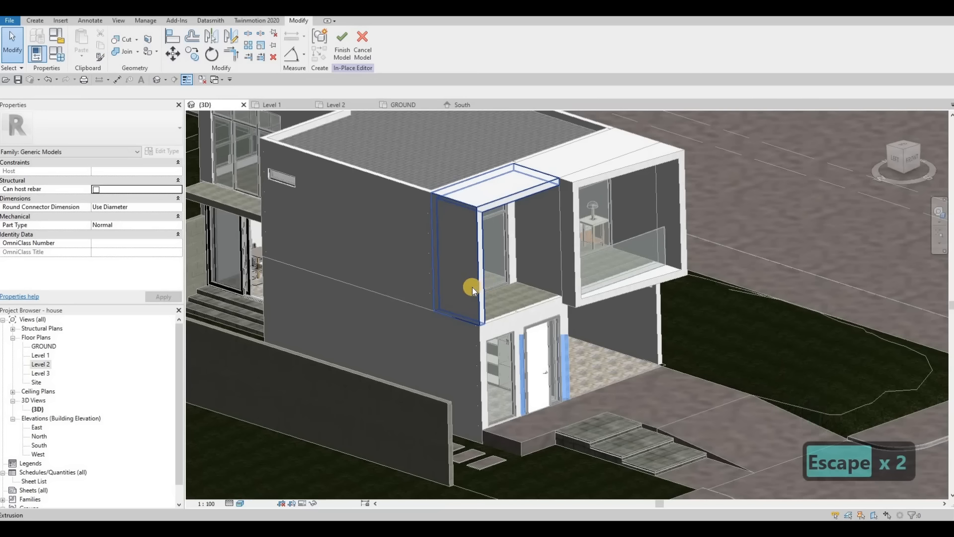
{"action": "middle_click_drag", "start_coordinate": [450, 267], "coordinate": [464, 264], "text": "shift"}
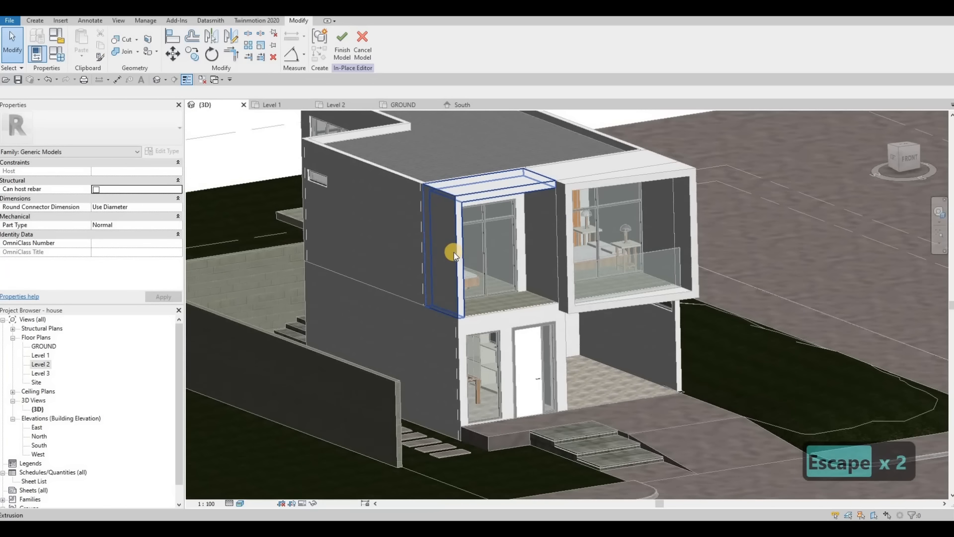
{"action": "left_click", "coordinate": [523, 306]}
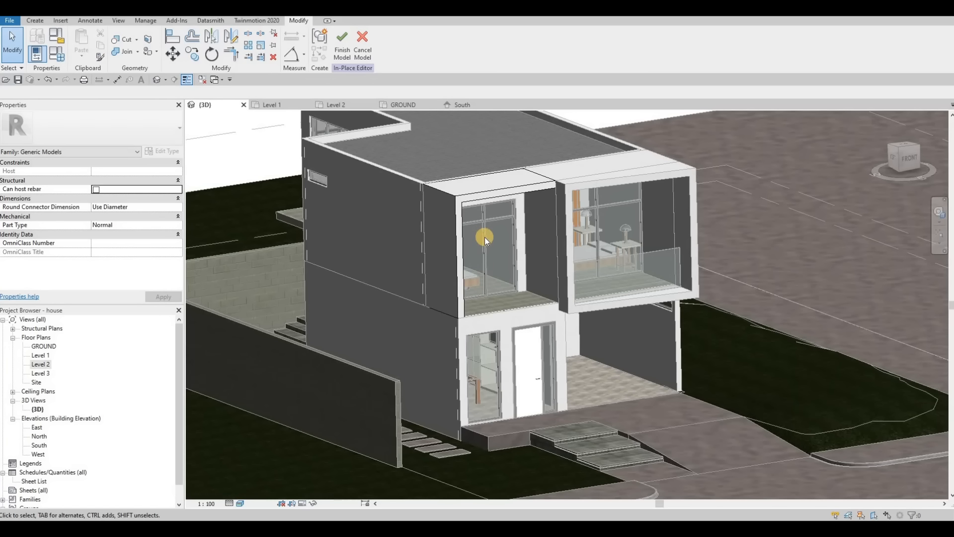
In the South elevation, start a solid extrusion with its work plane on the front face of the existing L-shaped frame.
{"action": "left_click", "coordinate": [467, 103]}
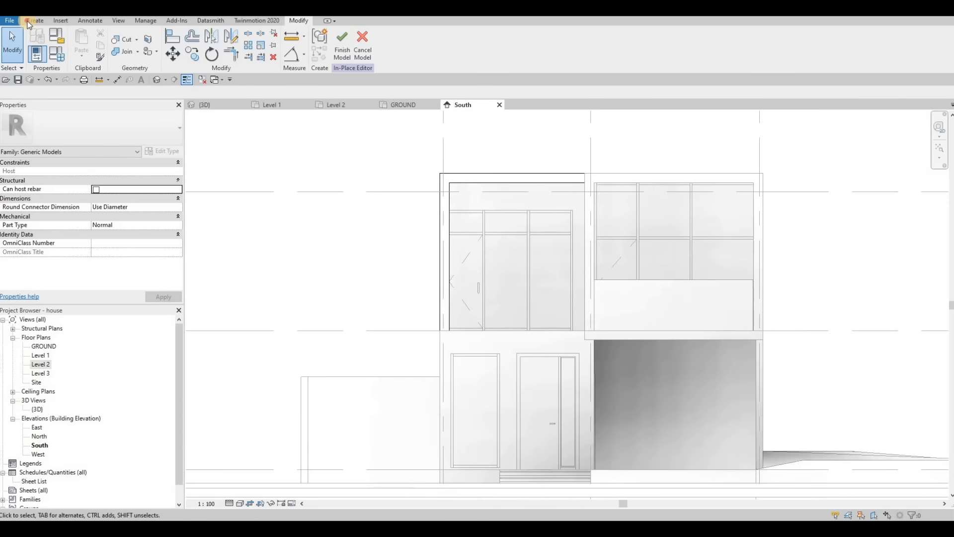
{"action": "left_click", "coordinate": [32, 21]}
{"action": "left_click", "coordinate": [80, 44]}
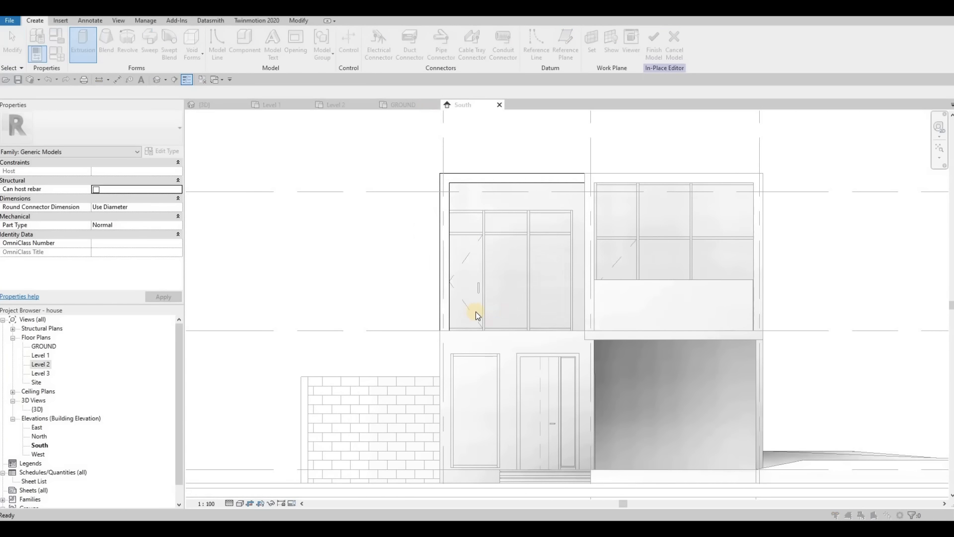
{"action": "left_click", "coordinate": [453, 326]}
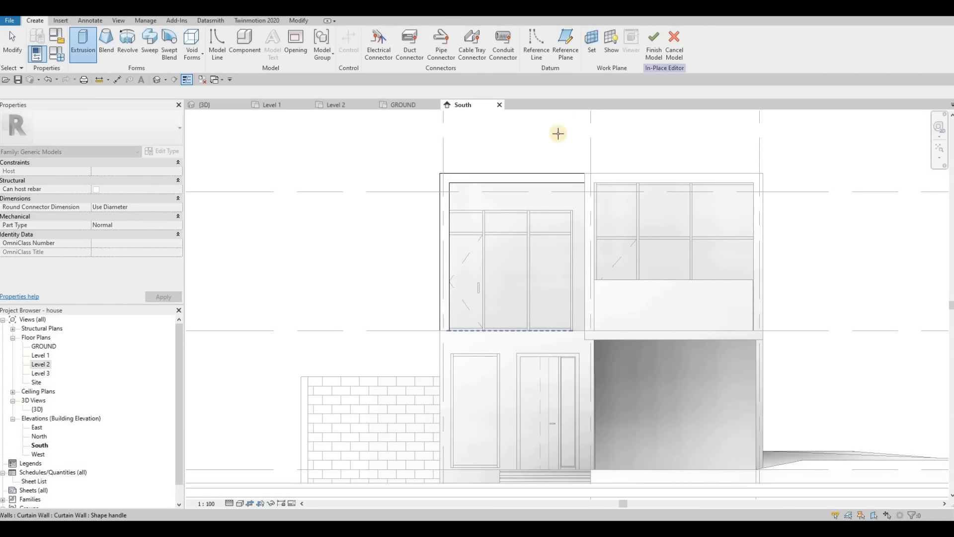
{"action": "left_click", "coordinate": [574, 60]}
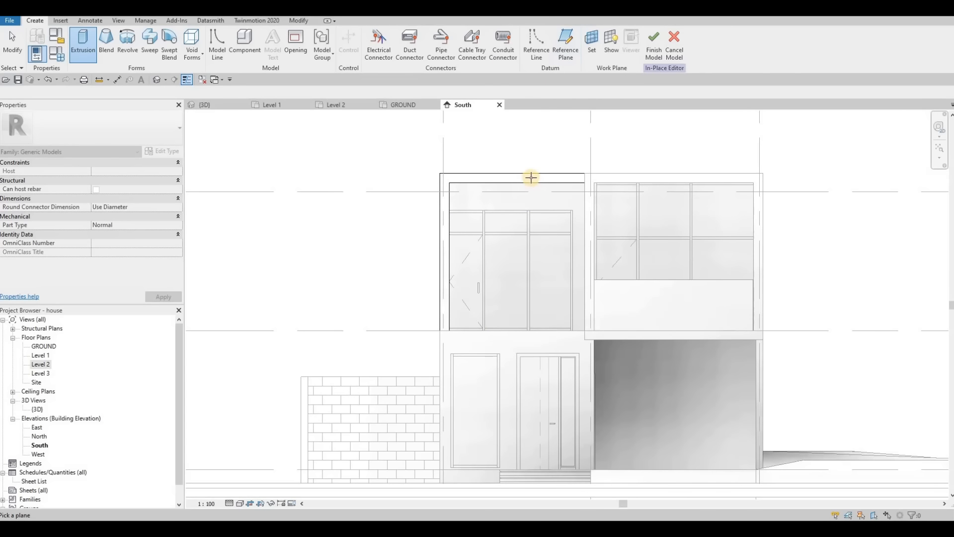
{"action": "left_click", "coordinate": [532, 179]}
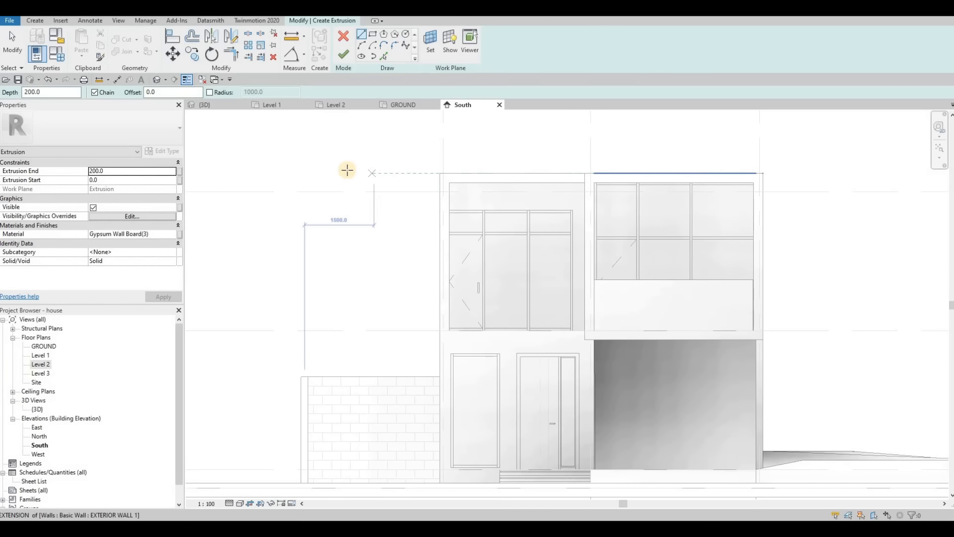
Sketch an outer rectangle around the left balcony's frame and an inner rectangle along its opening, both ending at the bay's edge.
{"action": "left_click", "coordinate": [585, 174]}
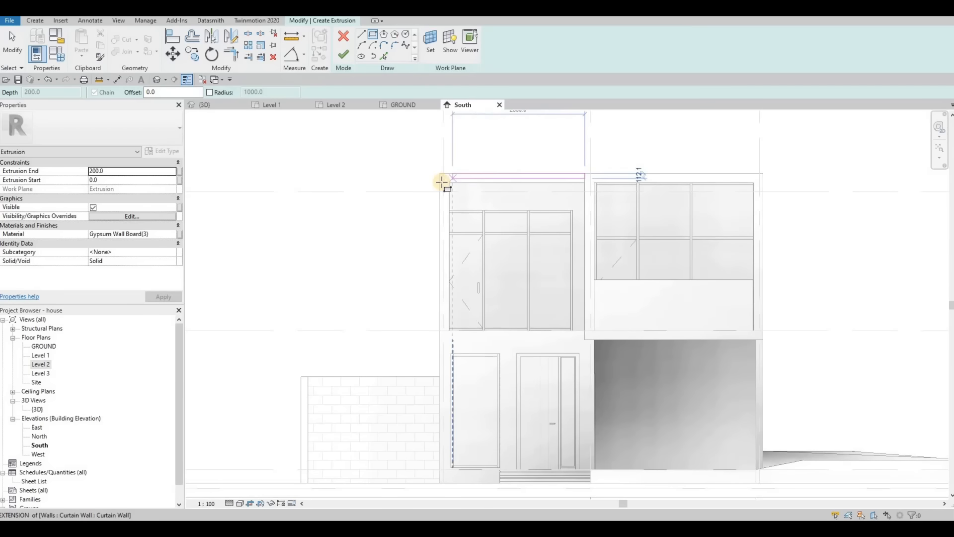
{"action": "left_click", "coordinate": [442, 341]}
{"action": "key", "text": "Escape"}
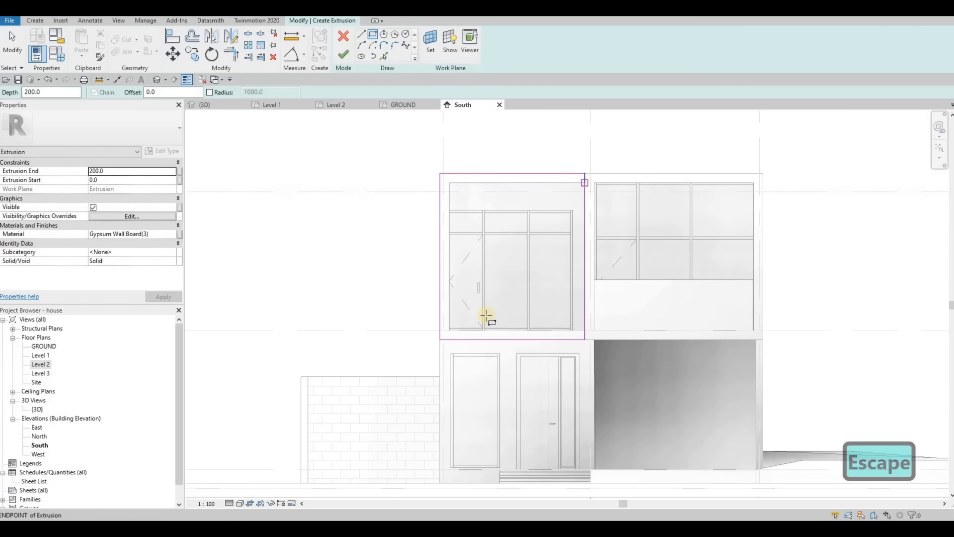
{"action": "left_click", "coordinate": [585, 182]}
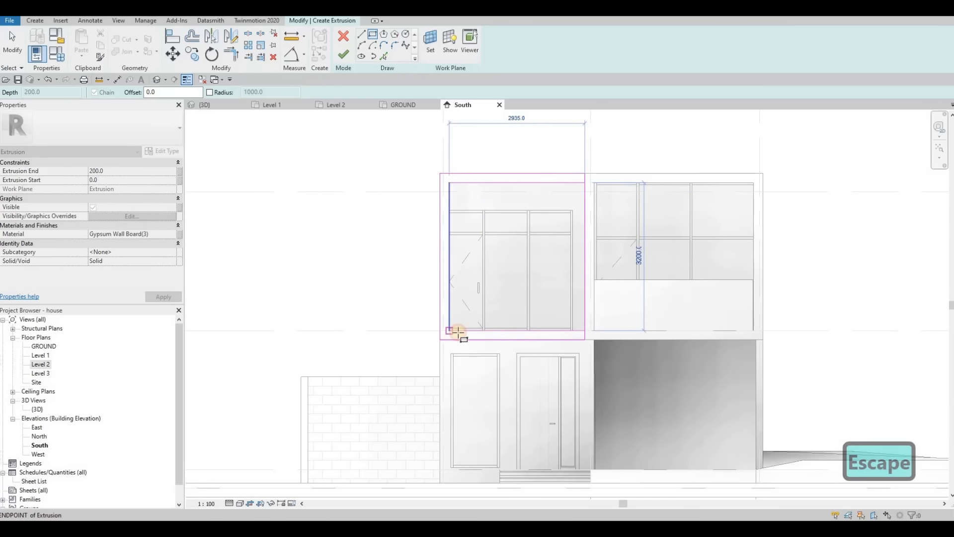
{"action": "left_click", "coordinate": [458, 332]}
{"action": "key", "text": "Escape"}
{"action": "key", "text": "Escape"}
{"action": "key", "text": "Escape"}
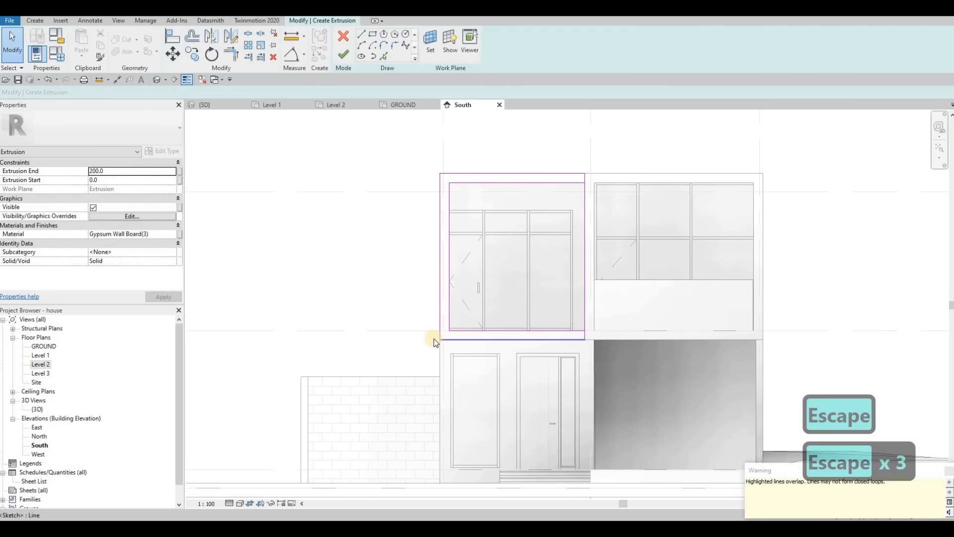
Delete the inner rectangle's vertical line beside the adjoining bay.
{"action": "left_click", "coordinate": [433, 339]}
{"action": "key", "text": "Escape"}
{"action": "key", "text": "Escape"}
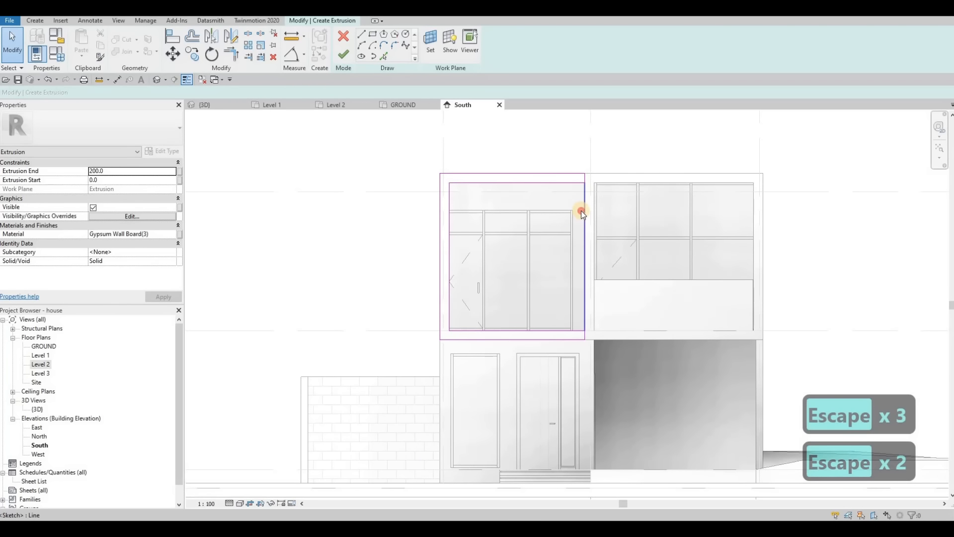
{"action": "left_click", "coordinate": [584, 224]}
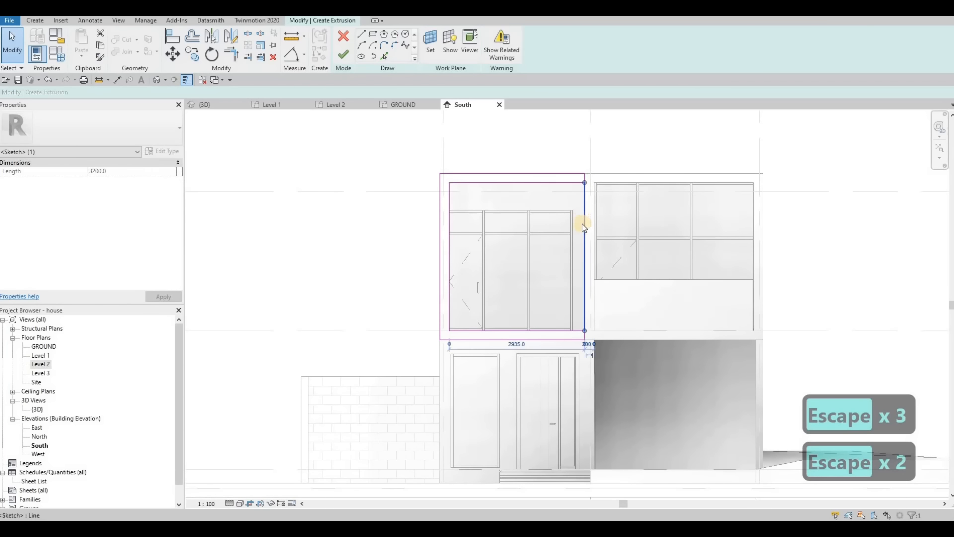
{"action": "key", "text": "Delete"}
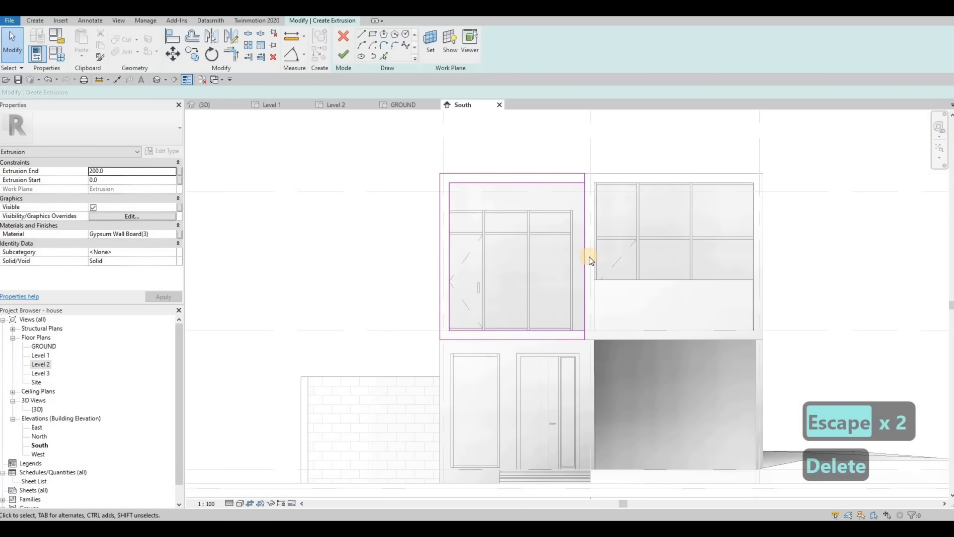
Split the outer rectangle's vertical line beside the bay and trim it to the inner lines to close a C-shaped outline.
{"action": "key", "text": "s"}
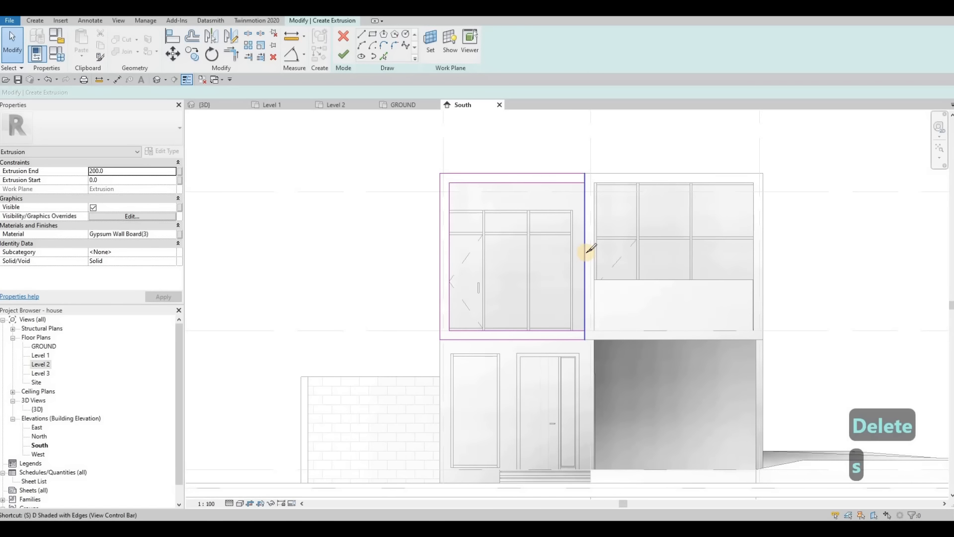
{"action": "key", "text": "l"}
{"action": "key", "text": "Escape"}
{"action": "key", "text": "t"}
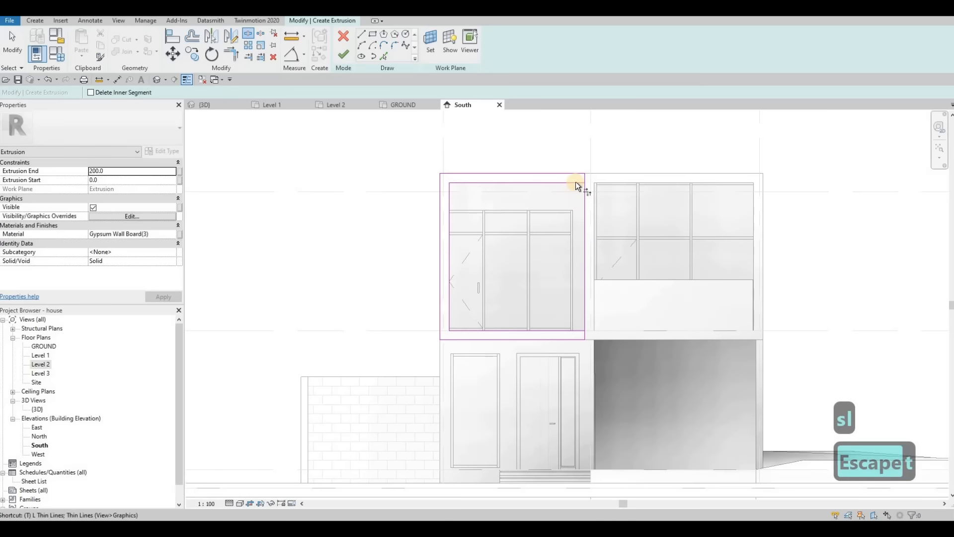
{"action": "key", "text": "r"}
{"action": "left_click", "coordinate": [583, 199]}
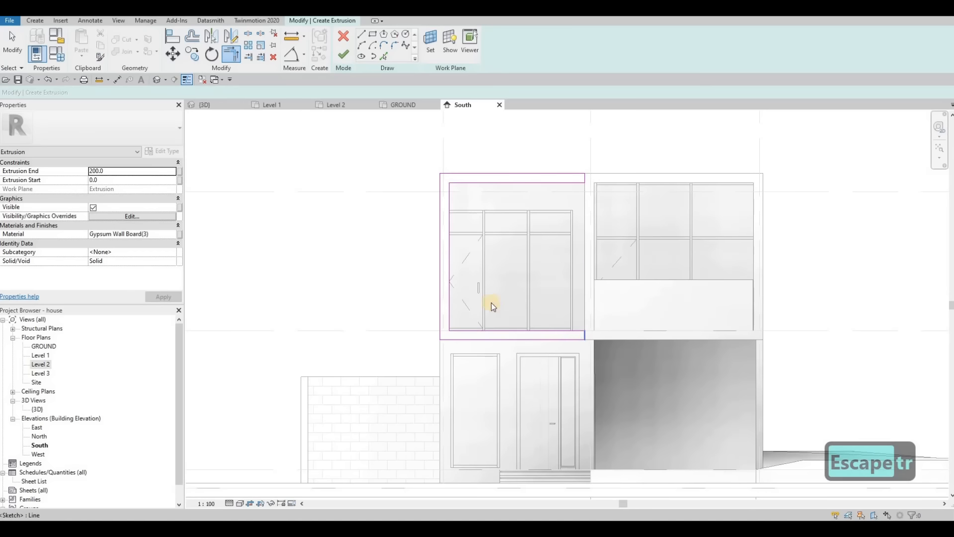
{"action": "key", "text": "Escape"}
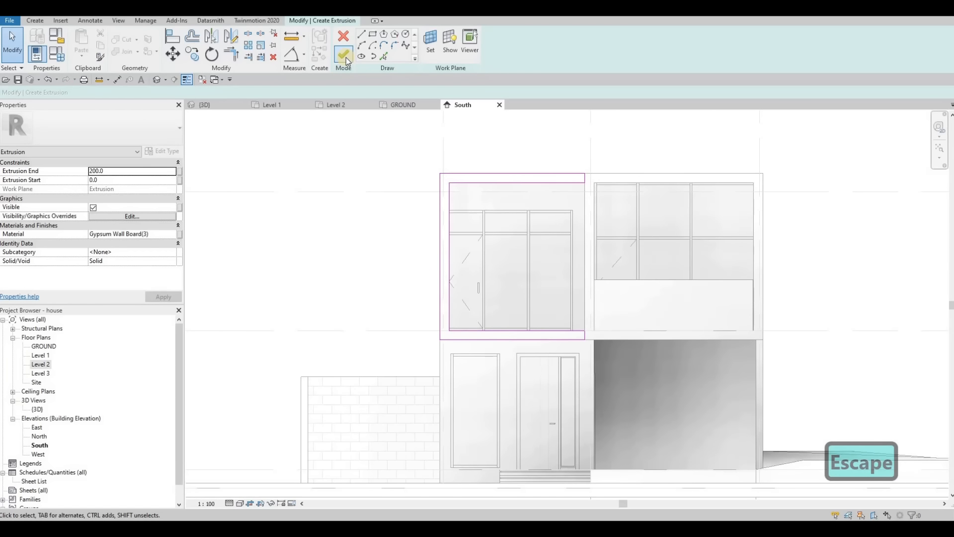
Finish the C-shaped extrusion sketch and, in 3D, stretch the frame forward to a depth of about 1054 mm.
{"action": "left_click", "coordinate": [345, 56]}
{"action": "left_click", "coordinate": [216, 109]}
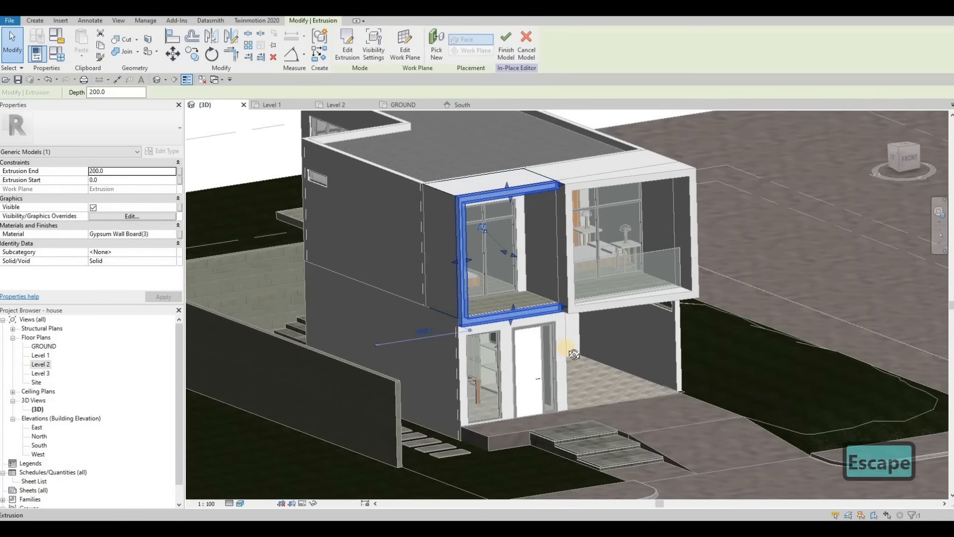
{"action": "middle_click_drag", "start_coordinate": [571, 353], "coordinate": [514, 258], "text": "shift"}
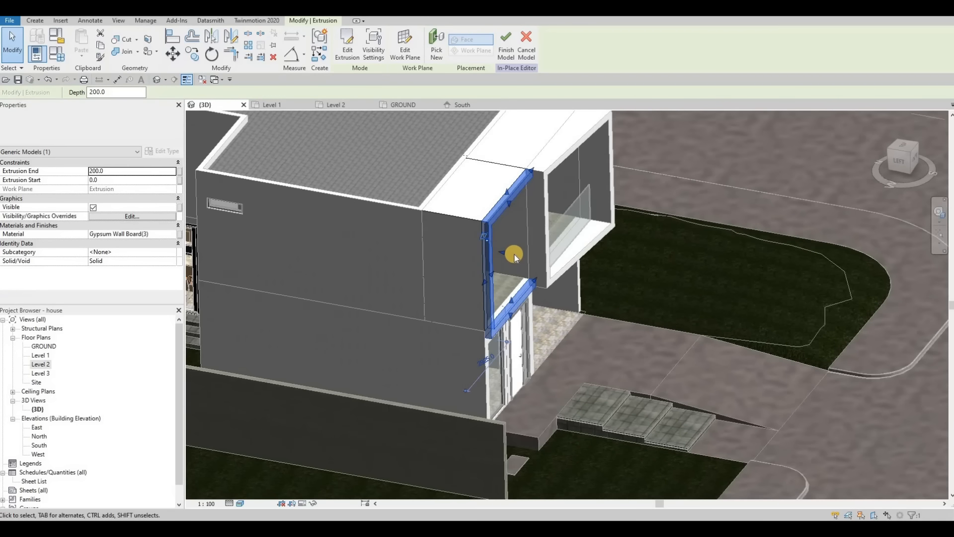
{"action": "left_click_drag", "start_coordinate": [521, 254], "coordinate": [545, 277]}
{"action": "middle_click_drag", "start_coordinate": [469, 298], "coordinate": [524, 261], "text": "shift"}
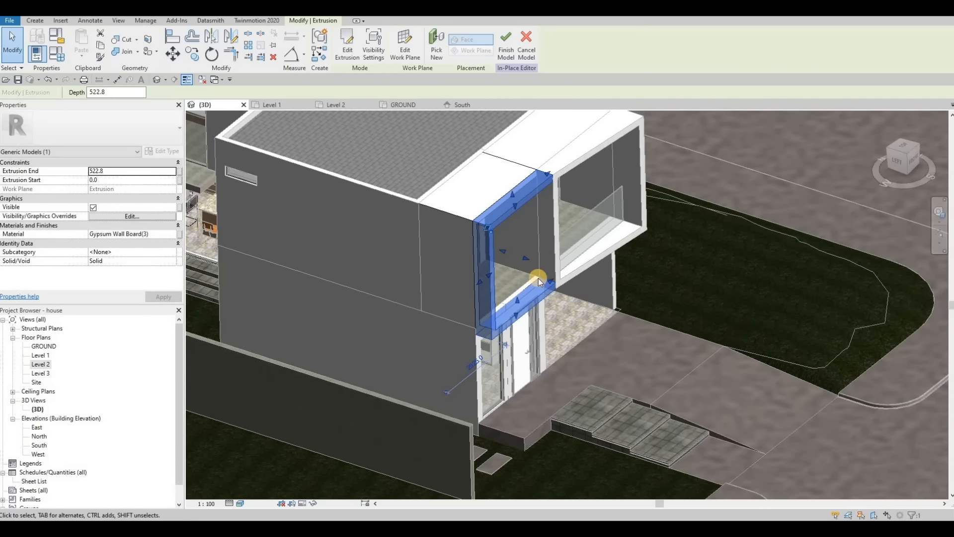
{"action": "mouse_move", "coordinate": [538, 278]}
{"action": "middle_mouse_down", "text": "shift"}
{"action": "mouse_move", "coordinate": [545, 286]}
{"action": "mouse_move", "coordinate": [527, 251]}
{"action": "middle_mouse_up", "text": "shift"}
{"action": "left_click_drag", "start_coordinate": [521, 257], "coordinate": [515, 262]}
{"action": "middle_click_drag", "start_coordinate": [496, 267], "coordinate": [530, 259], "text": "shift"}
{"action": "left_click_drag", "start_coordinate": [530, 259], "coordinate": [560, 278]}
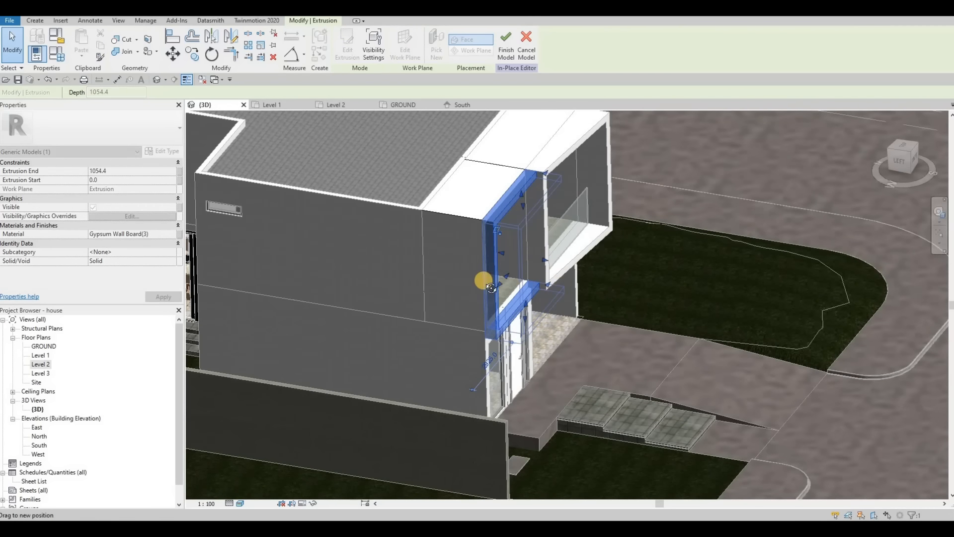
{"action": "middle_click_drag", "start_coordinate": [485, 277], "coordinate": [493, 293], "text": "shift"}
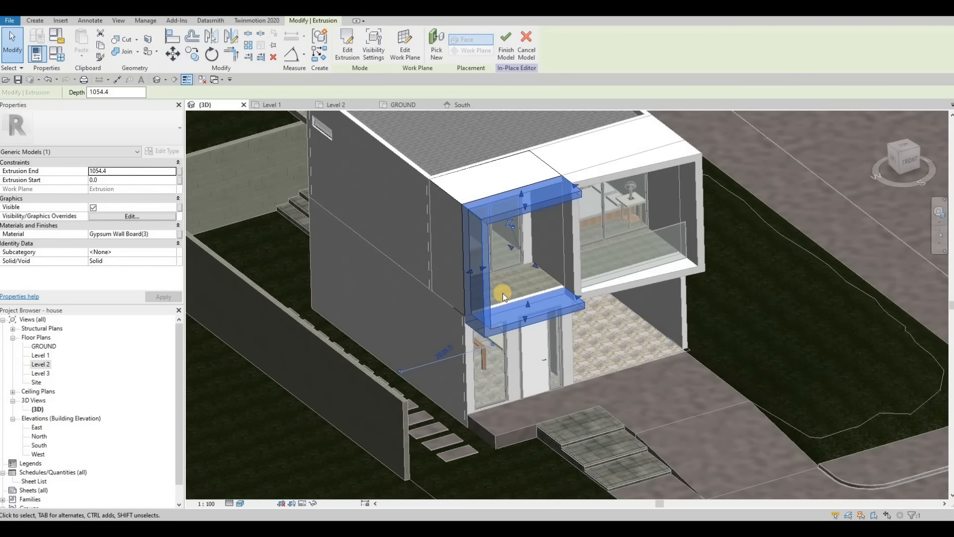
{"action": "key", "text": "Escape"}
{"action": "mouse_move", "coordinate": [480, 299]}
{"action": "middle_mouse_down", "text": "shift"}
{"action": "mouse_move", "coordinate": [490, 286]}
{"action": "mouse_move", "coordinate": [479, 287]}
{"action": "middle_mouse_up", "text": "shift"}
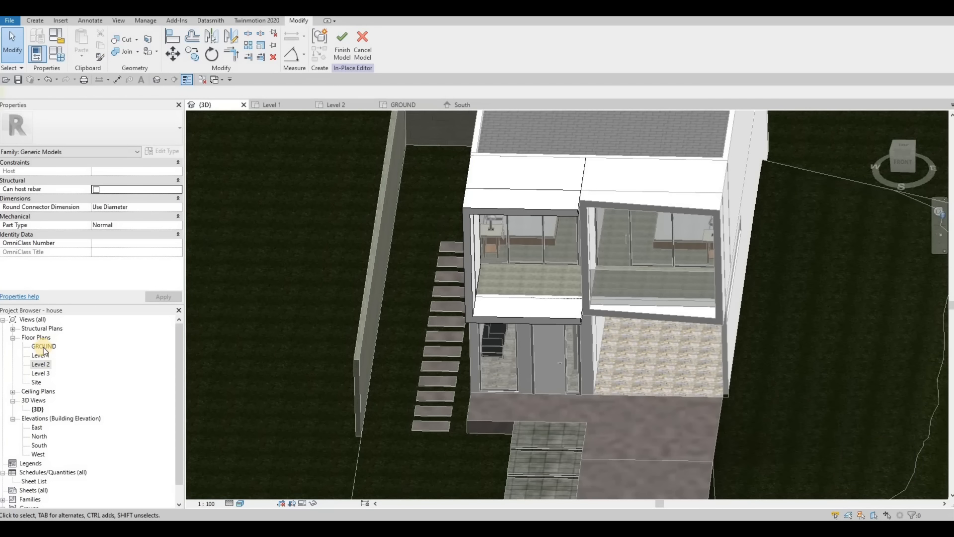
In the Level 2 plan, sketch a void extrusion rectangle about 3135 mm wide over the left frame's front and stretch its front edge outward.
{"action": "left_click", "coordinate": [127, 343]}
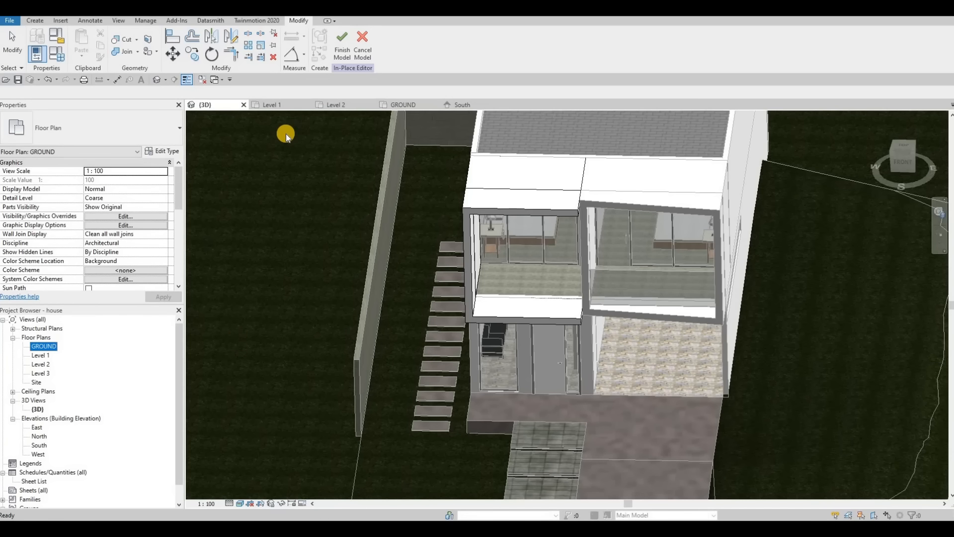
{"action": "left_click", "coordinate": [346, 105]}
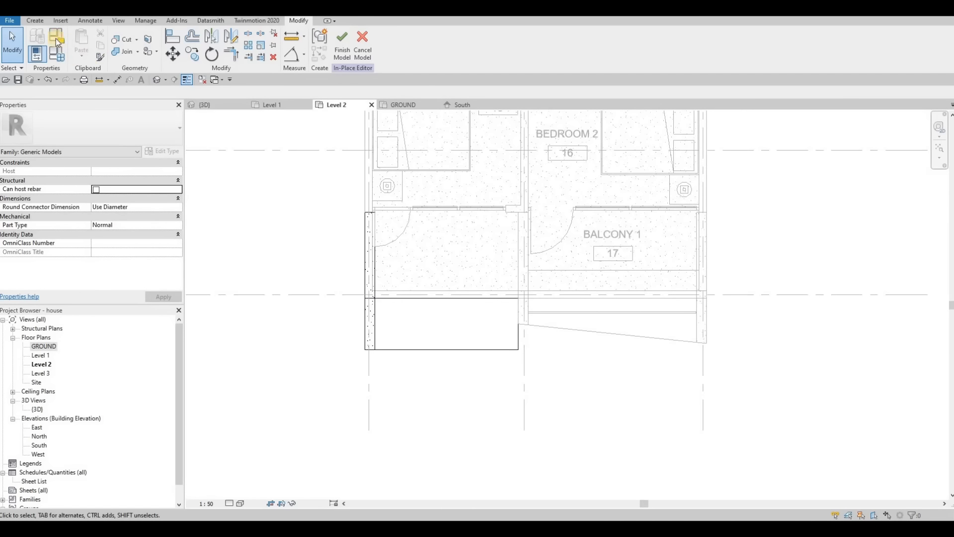
{"action": "left_click", "coordinate": [34, 21]}
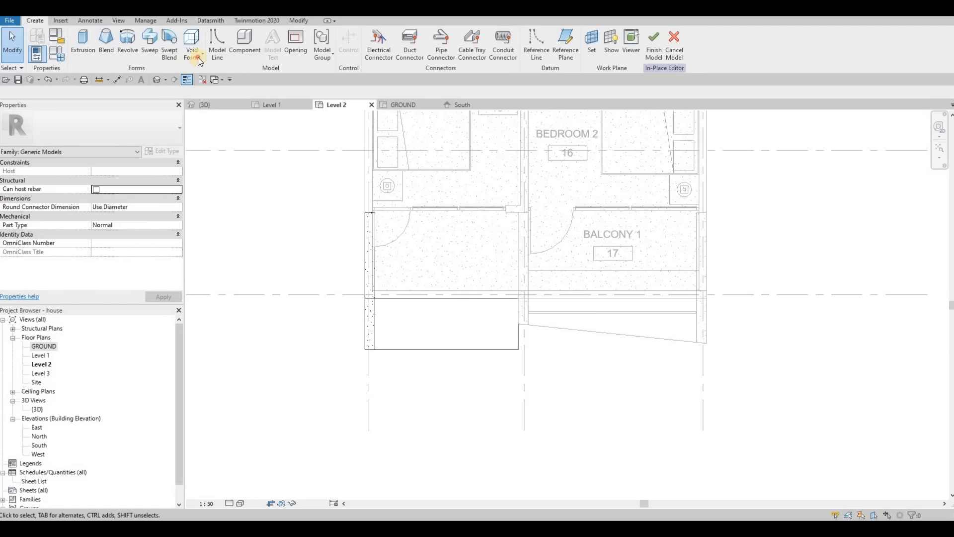
{"action": "left_click", "coordinate": [202, 65]}
{"action": "left_click", "coordinate": [209, 71]}
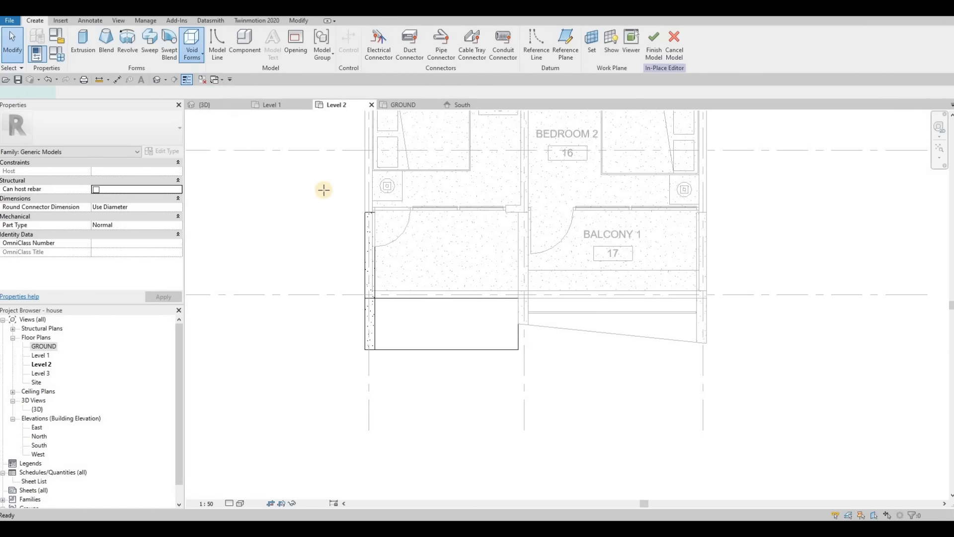
{"action": "left_click", "coordinate": [518, 349]}
{"action": "left_click", "coordinate": [365, 324]}
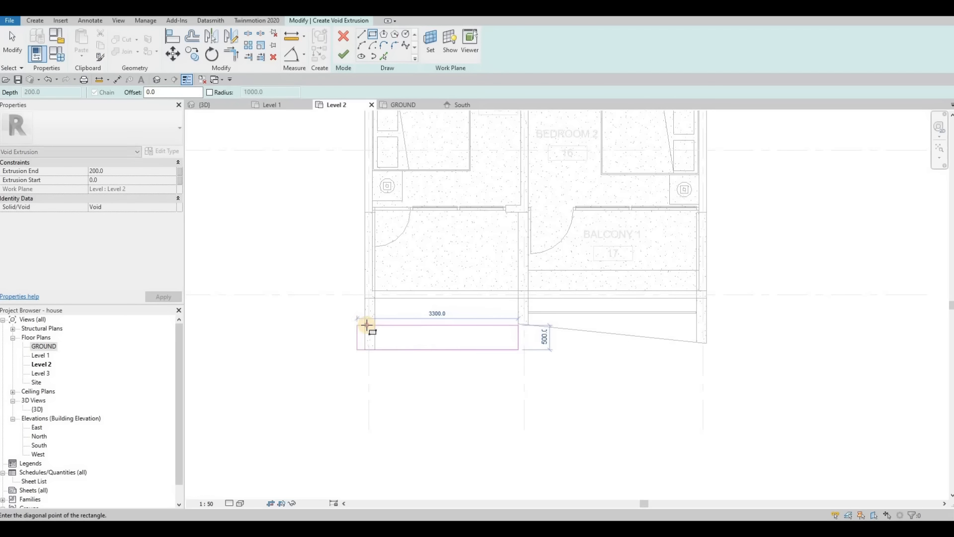
{"action": "key", "text": "Escape"}
{"action": "key", "text": "Escape"}
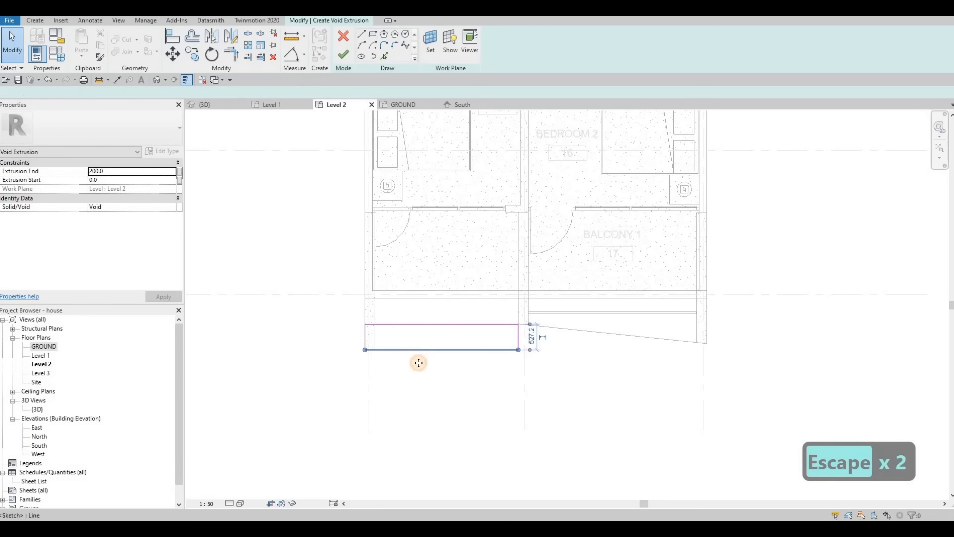
{"action": "left_click_drag", "start_coordinate": [419, 363], "coordinate": [418, 367]}
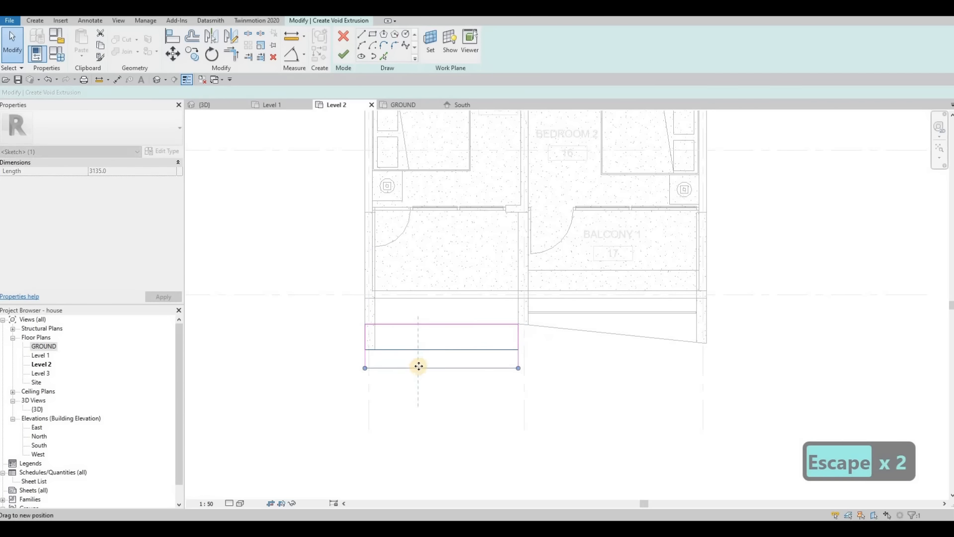
{"action": "left_click", "coordinate": [326, 157]}
Draw a diagonal line in the void sketch from its inner corner at the bay to the left frame's outer front corner.
{"action": "left_click", "coordinate": [362, 34]}
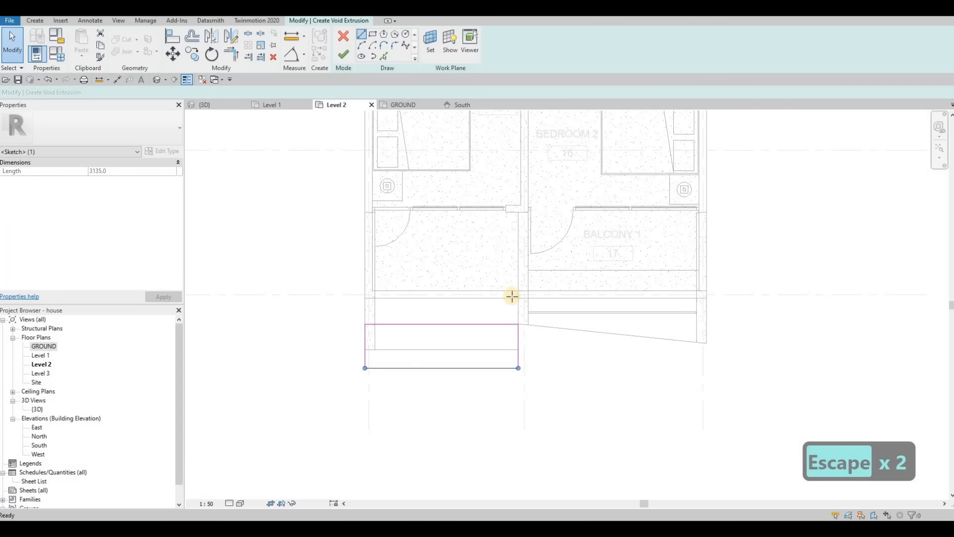
{"action": "left_click", "coordinate": [519, 324]}
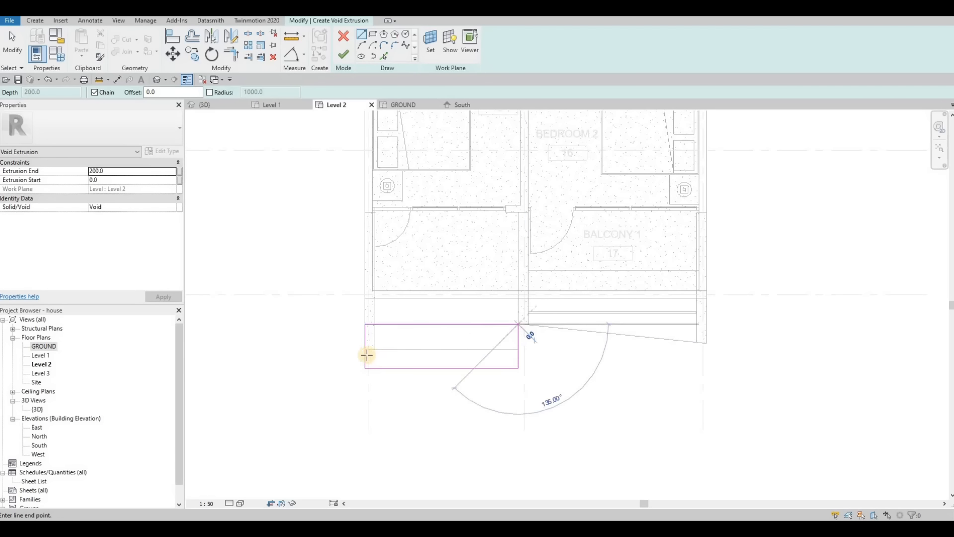
{"action": "left_click", "coordinate": [449, 350]}
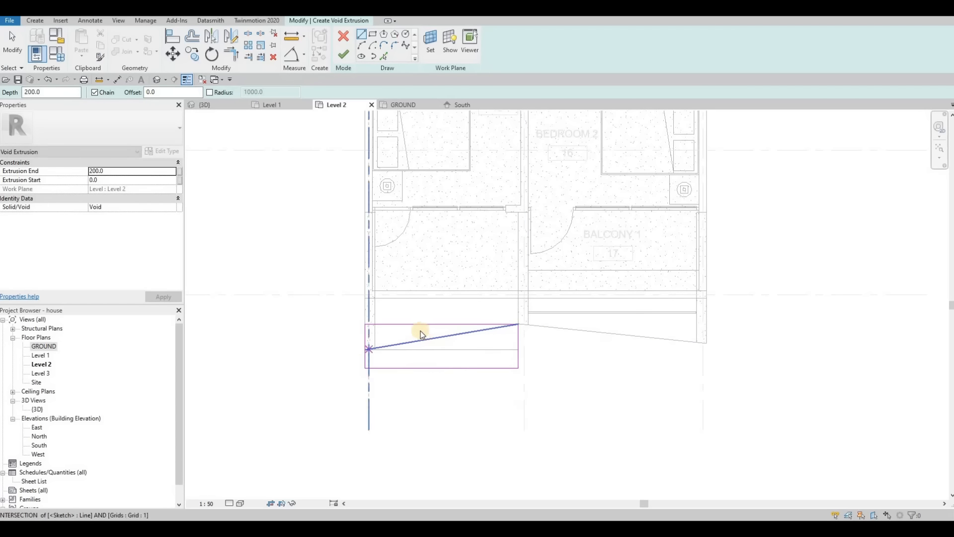
{"action": "key", "text": "Escape"}
{"action": "key", "text": "Escape"}
Delete the void rectangle's rear line, trim the side line to the diagonal, and finish the void extrusion.
{"action": "left_click", "coordinate": [416, 334]}
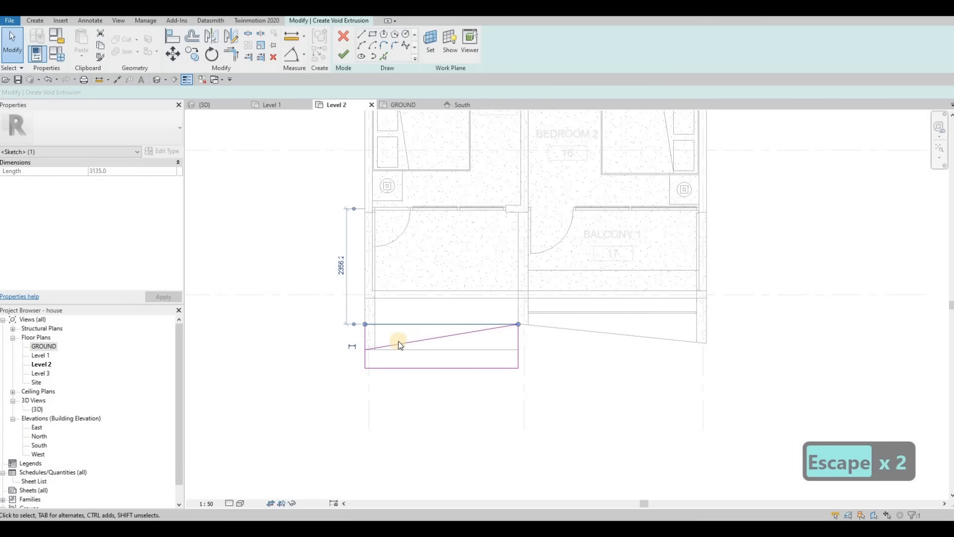
{"action": "key", "text": "Delete"}
{"action": "key", "text": "t"}
{"action": "key", "text": "r"}
{"action": "left_click", "coordinate": [404, 342]}
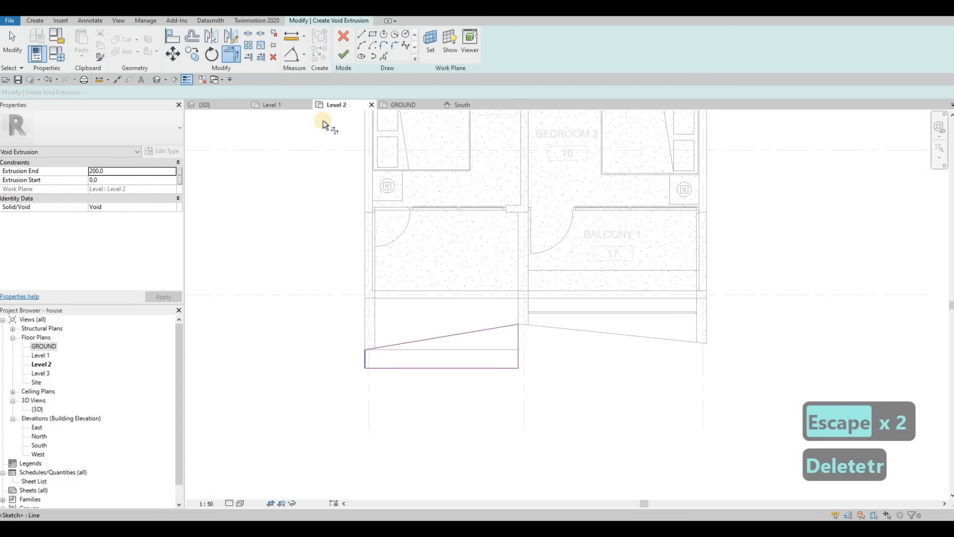
{"action": "left_click", "coordinate": [345, 58]}
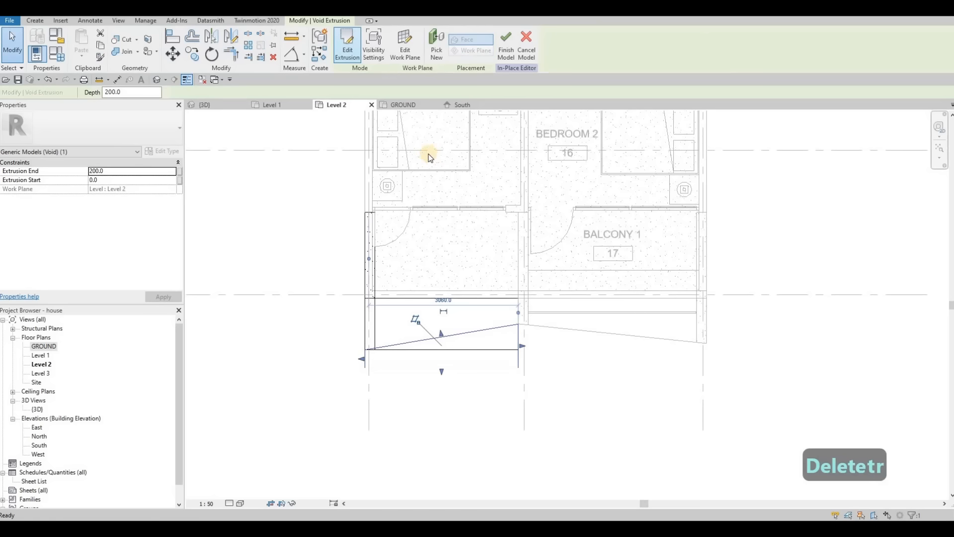
In the 3D view, stretch the void through the left frame's full height to about 4136 mm, cut the frame with it, and finish the model.
{"action": "left_click", "coordinate": [206, 104]}
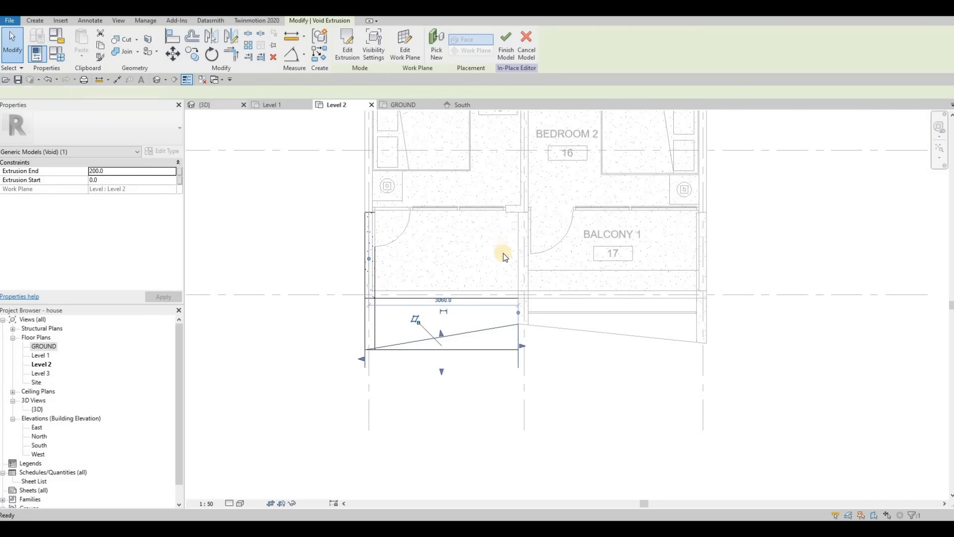
{"action": "middle_click_drag", "start_coordinate": [523, 309], "coordinate": [521, 311], "text": "shift"}
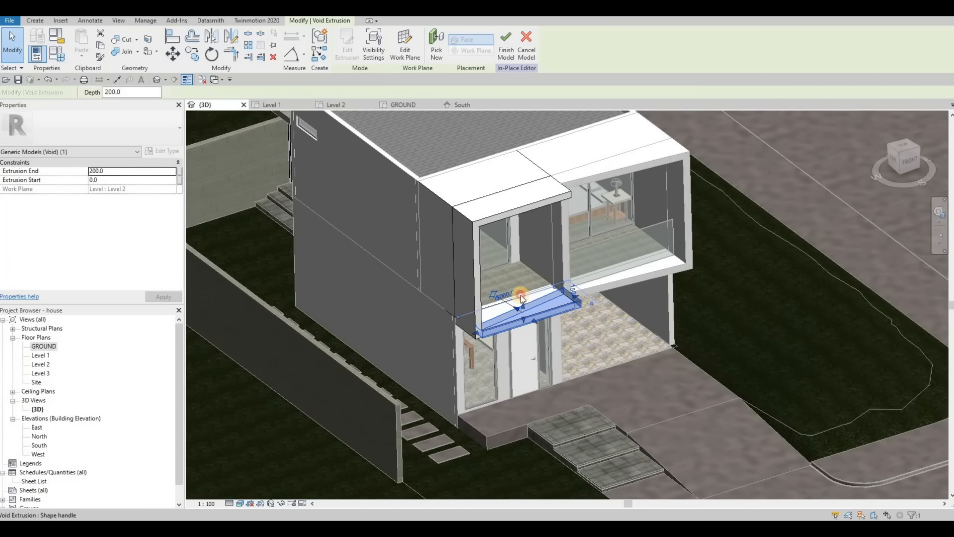
{"action": "left_click_drag", "start_coordinate": [528, 200], "coordinate": [524, 349]}
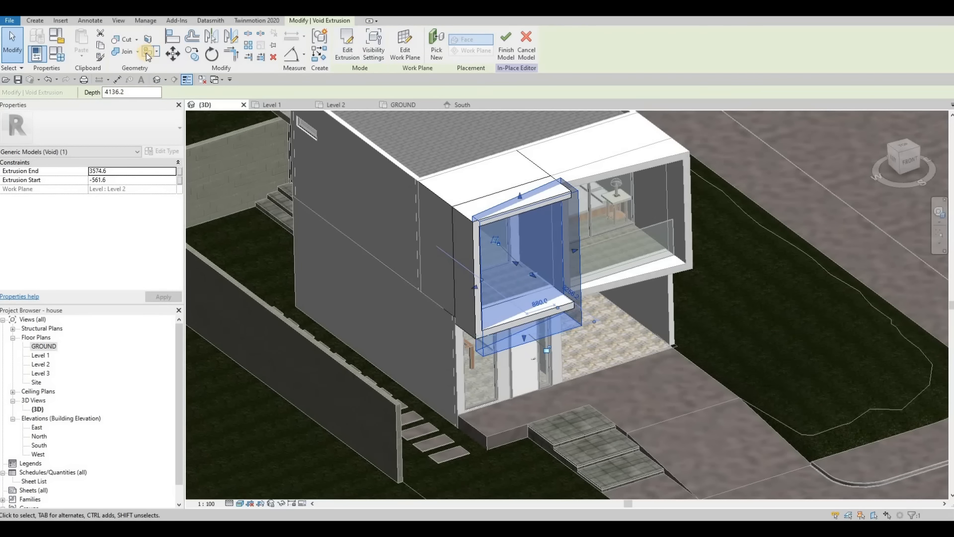
{"action": "left_click", "coordinate": [127, 40]}
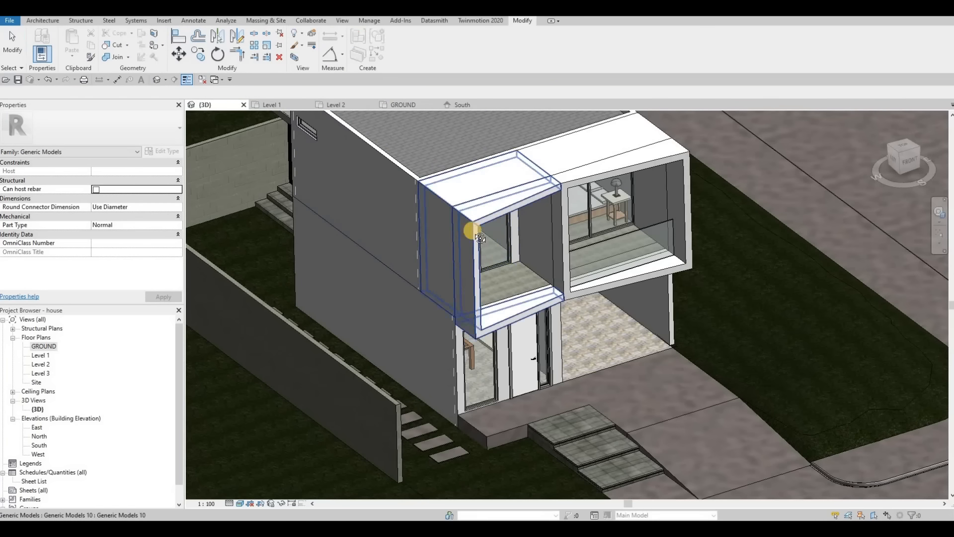
{"action": "middle_click_drag", "start_coordinate": [473, 219], "coordinate": [512, 234], "text": "shift"}
{"action": "key", "text": "Escape"}
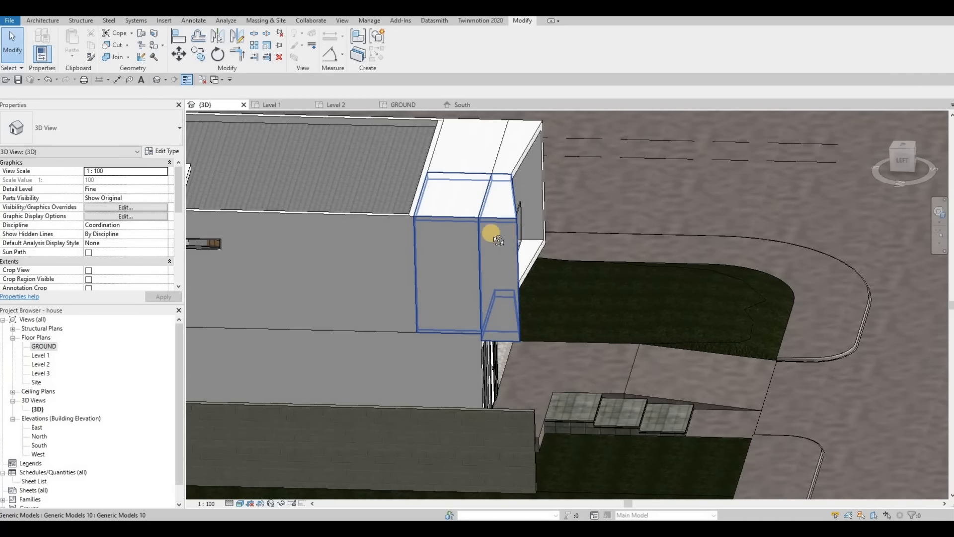
{"action": "middle_click_drag", "start_coordinate": [338, 193], "coordinate": [452, 185], "text": "shift"}
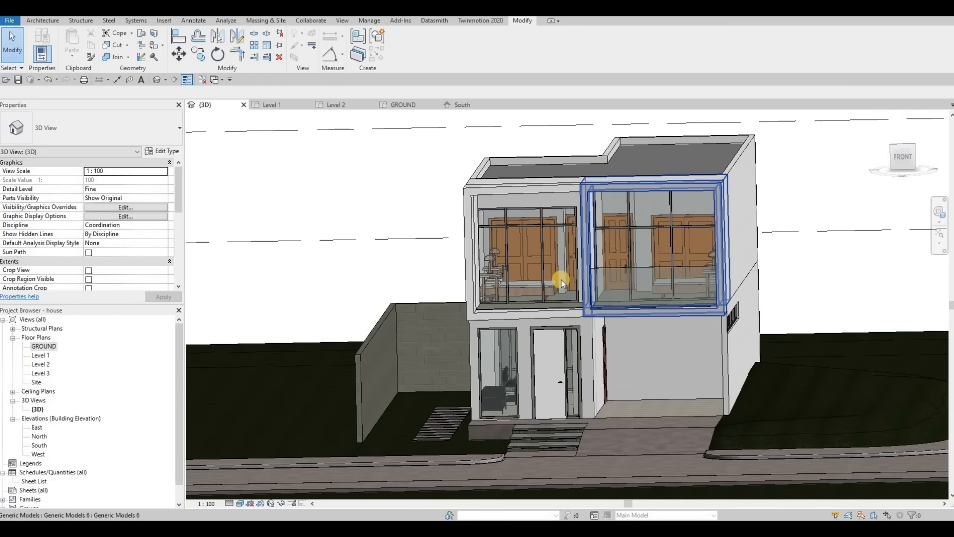
In the South elevation, stretch the upper left curtain wall up to the frame's top and across to its bay-side edge, with a top offset of 200.
{"action": "left_click", "coordinate": [460, 104]}
{"action": "left_click", "coordinate": [512, 212]}
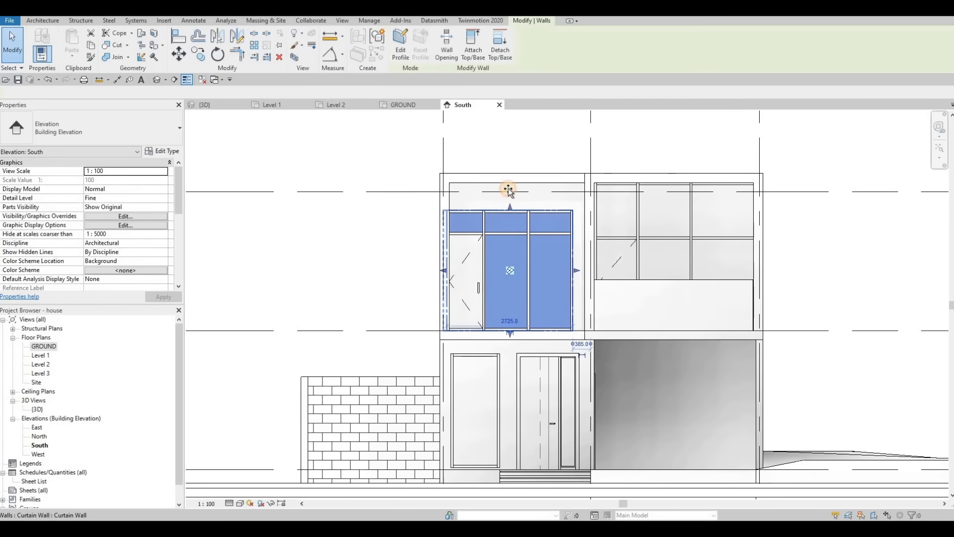
{"action": "mouse_move", "coordinate": [576, 257]}
{"action": "left_mouse_down"}
{"action": "mouse_move", "coordinate": [592, 258]}
{"action": "mouse_move", "coordinate": [579, 267]}
{"action": "left_mouse_up"}
{"action": "scroll", "coordinate": [585, 259], "scroll_direction": "up", "scroll_amount": 5}
{"action": "scroll", "coordinate": [494, 268], "scroll_direction": "down", "scroll_amount": 5}
{"action": "key", "text": "Escape"}
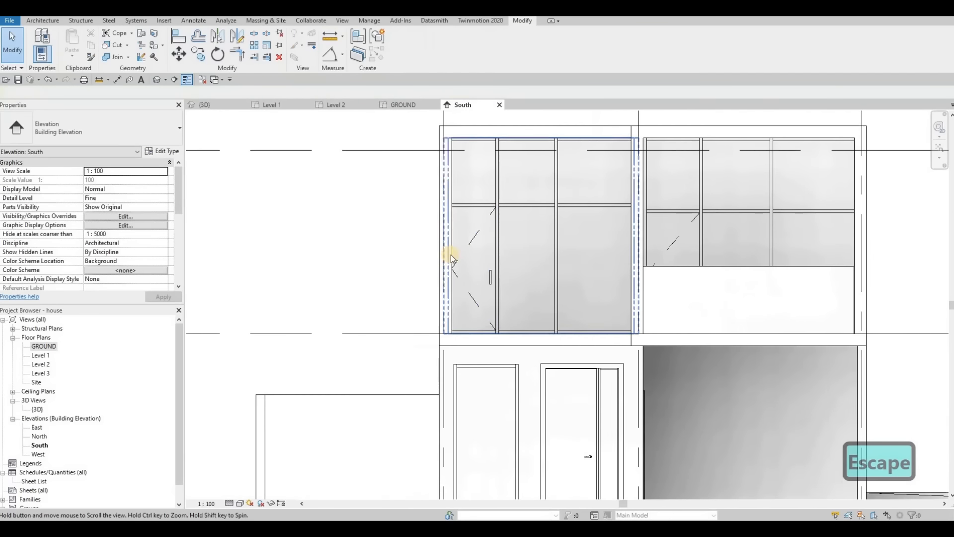
Pull the door-side end of the upper left curtain wall in to the frame's inner edge.
{"action": "scroll", "coordinate": [452, 229], "scroll_direction": "up", "scroll_amount": 3}
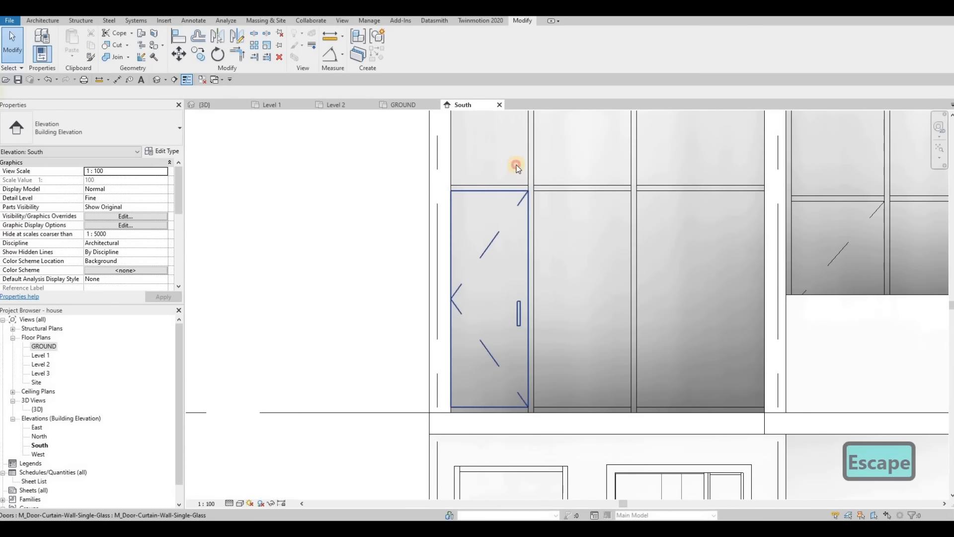
{"action": "left_click", "coordinate": [442, 241]}
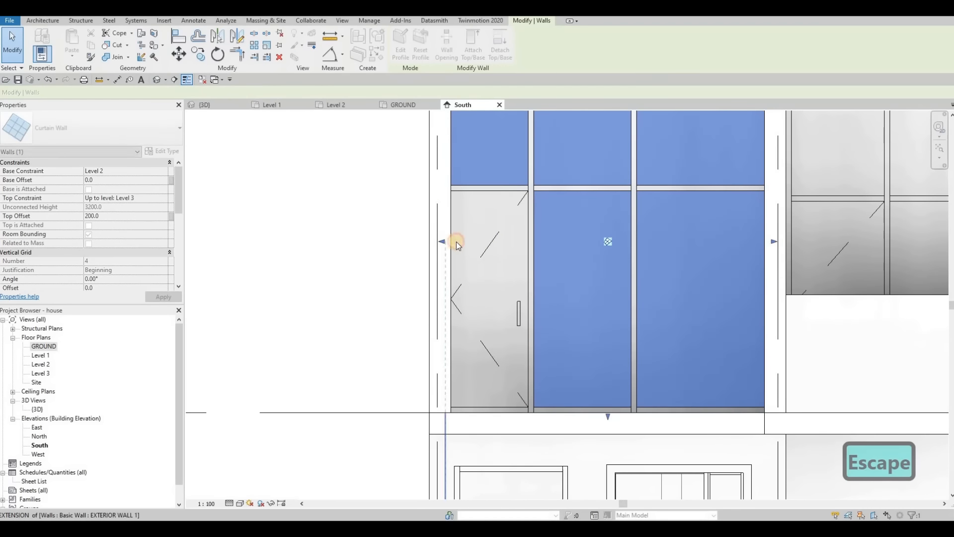
{"action": "mouse_move", "coordinate": [456, 241]}
{"action": "left_mouse_down"}
{"action": "mouse_move", "coordinate": [447, 241]}
{"action": "mouse_move", "coordinate": [467, 237]}
{"action": "left_mouse_up"}
{"action": "scroll", "coordinate": [470, 236], "scroll_direction": "up", "scroll_amount": 5}
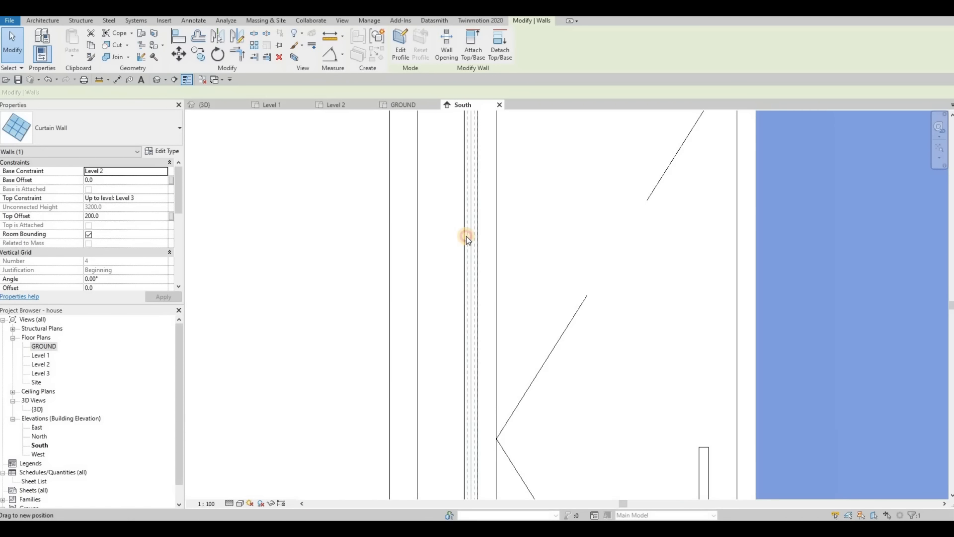
{"action": "key", "text": "Escape"}
{"action": "scroll", "coordinate": [511, 236], "scroll_direction": "down", "scroll_amount": 5}
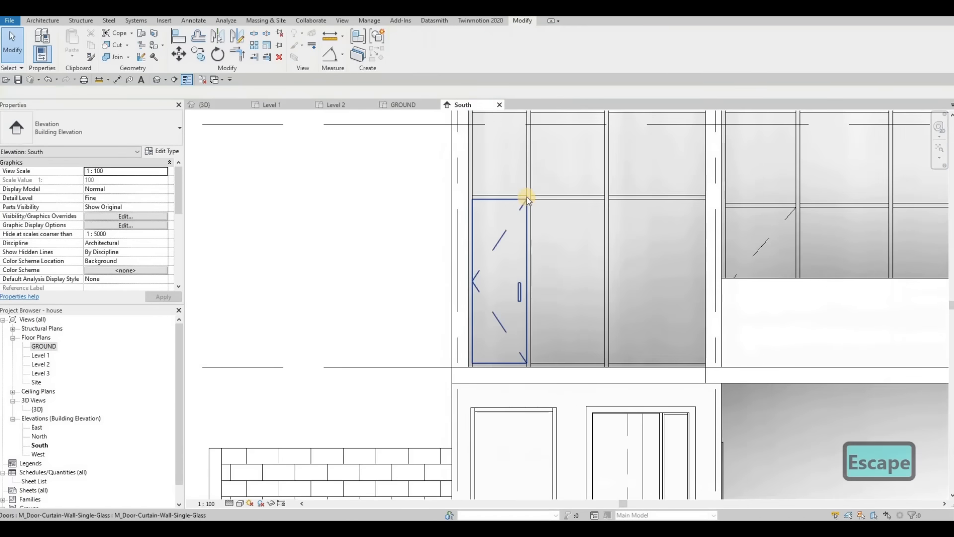
Move the vertical grid line beside the upper left curtain wall's door so the door panel is 800 mm wide.
{"action": "scroll", "coordinate": [527, 197], "scroll_direction": "down", "scroll_amount": 3}
{"action": "key", "text": "Tab"}
{"action": "key", "text": "Tab"}
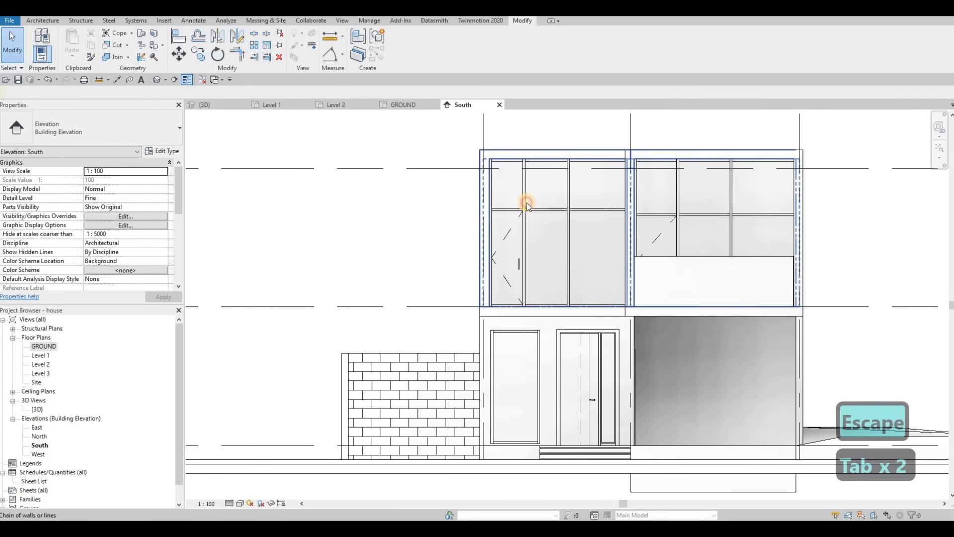
{"action": "key", "text": "Tab"}
{"action": "left_click", "coordinate": [526, 205]}
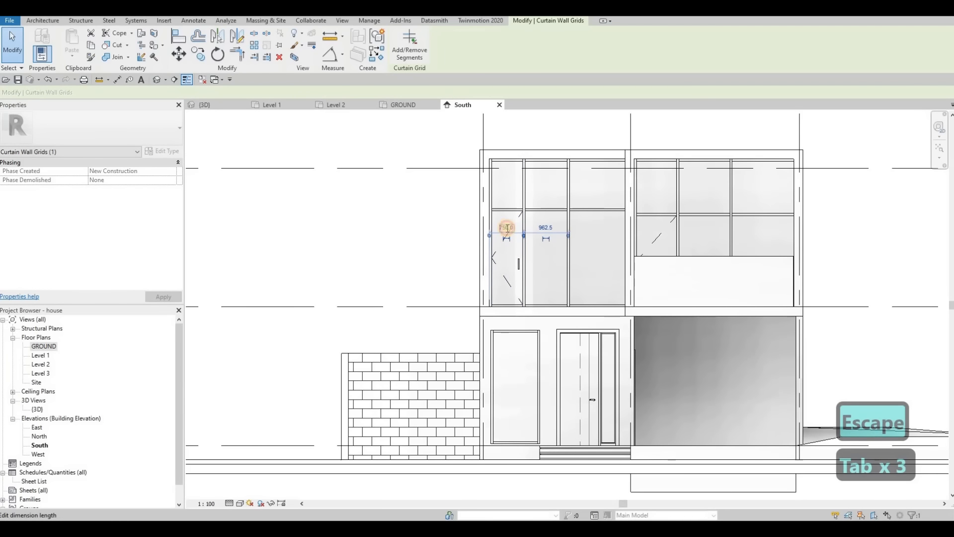
{"action": "left_click", "coordinate": [506, 228]}
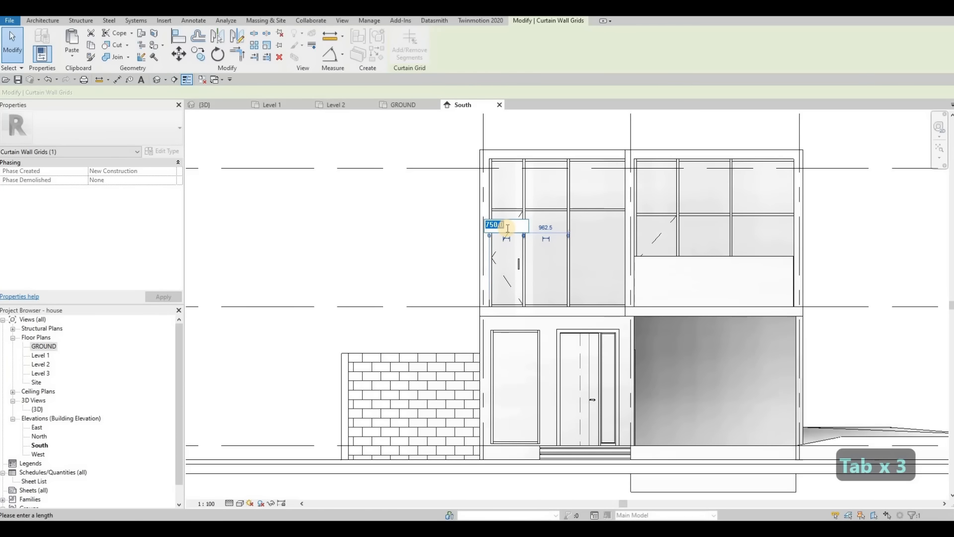
{"action": "type", "text": "800"}
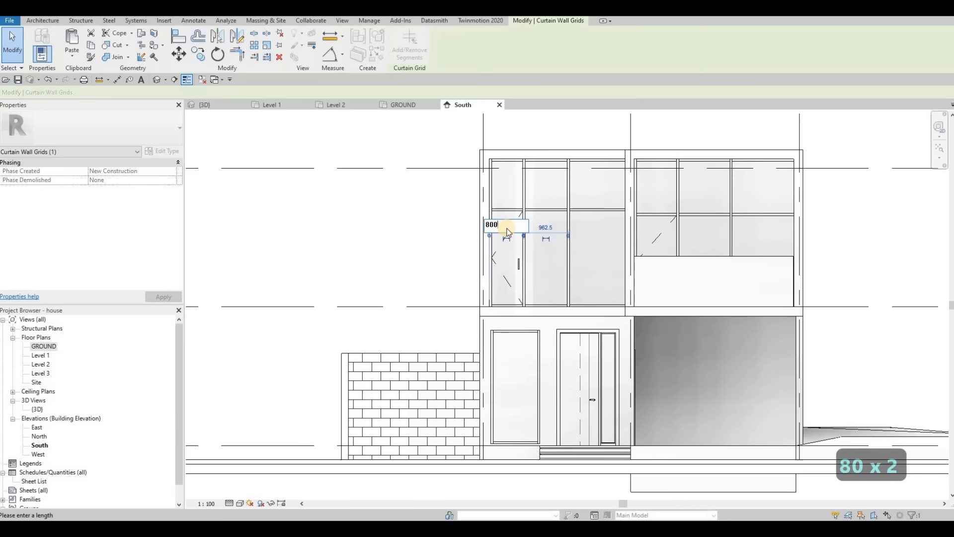
{"action": "key", "text": "Return"}
{"action": "key", "text": "Escape"}
{"action": "key", "text": "Escape"}
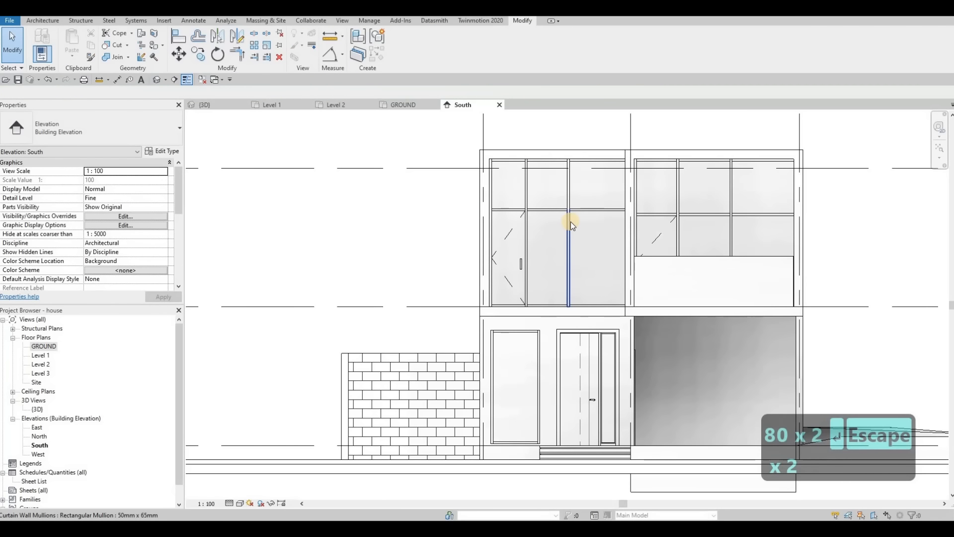
Move the second vertical grid line of the upper left curtain wall so the middle panel is 1100 mm wide.
{"action": "key", "text": "Tab"}
{"action": "key", "text": "Tab"}
{"action": "key", "text": "Tab"}
{"action": "left_click", "coordinate": [571, 222]}
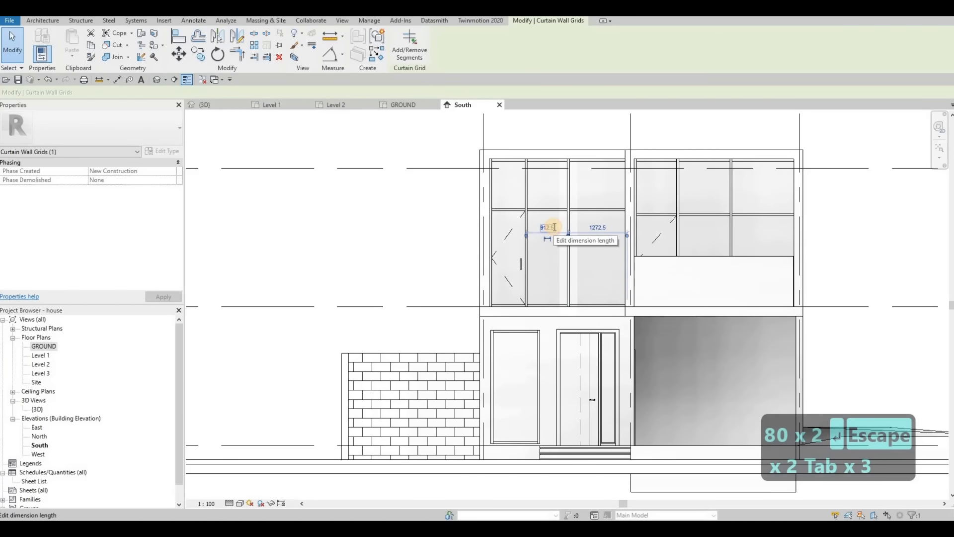
{"action": "left_click", "coordinate": [554, 227]}
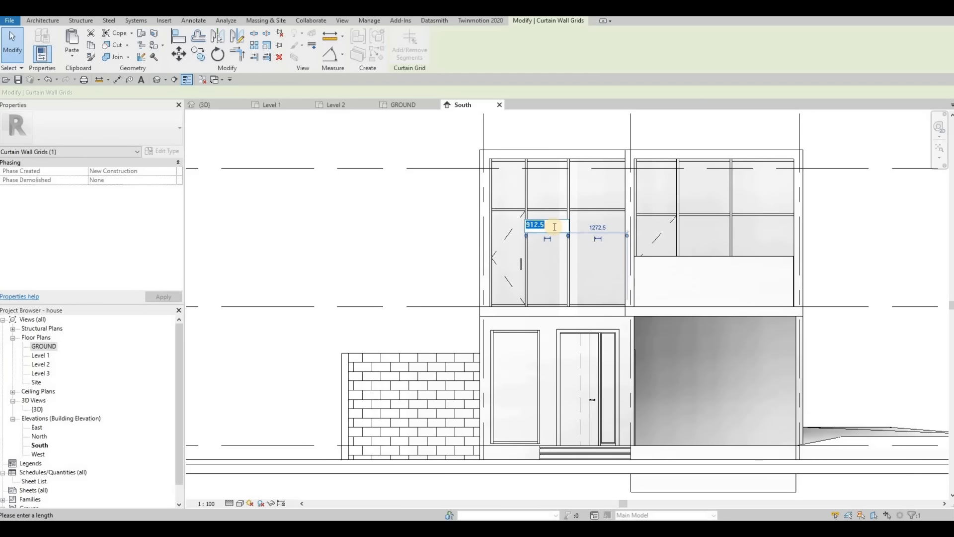
{"action": "type", "text": "100"}
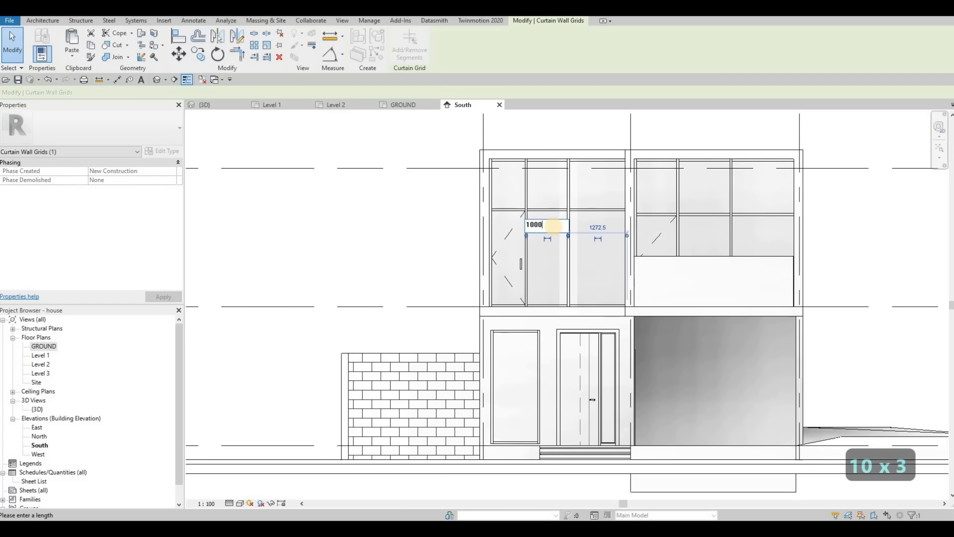
{"action": "type", "text": "0"}
{"action": "key", "text": "BackSpace"}
{"action": "key", "text": "BackSpace"}
{"action": "key", "text": "BackSpace"}
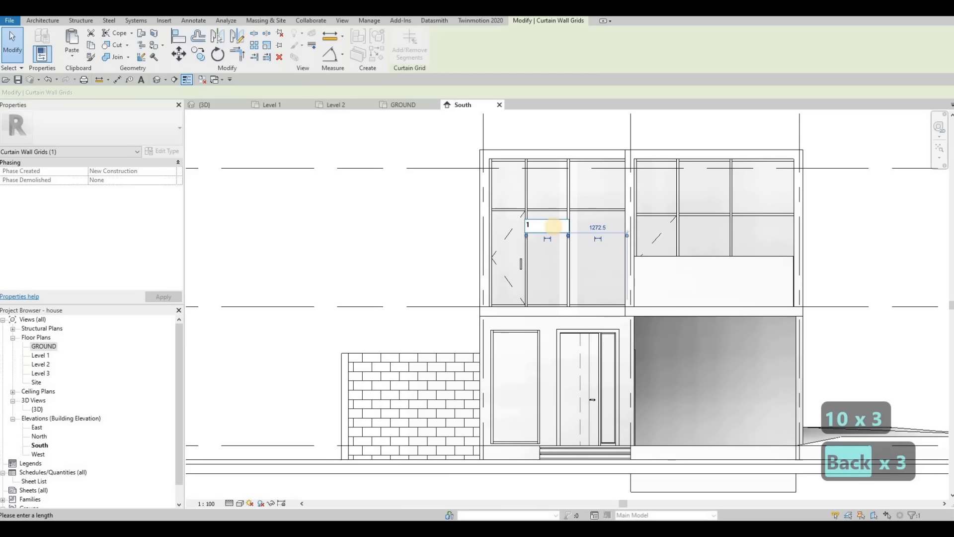
{"action": "type", "text": "100"}
{"action": "key", "text": "Return"}
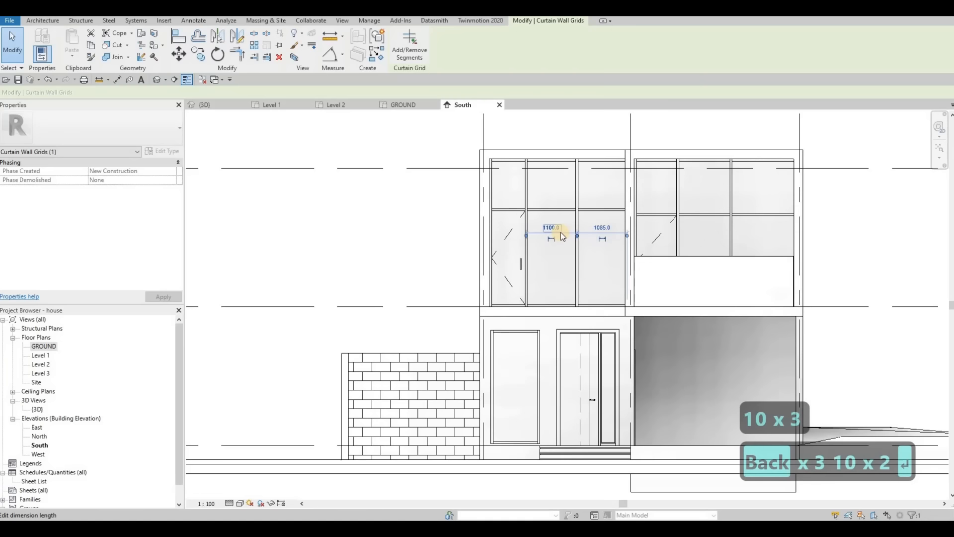
{"action": "key", "text": "Escape"}
{"action": "key", "text": "Escape"}
In the Level 2 plan, create a curtain wall like Balcony 1's glass railing, about 2936 mm long, across the left frame in line with it.
{"action": "scroll", "coordinate": [596, 308], "scroll_direction": "down", "scroll_amount": 1}
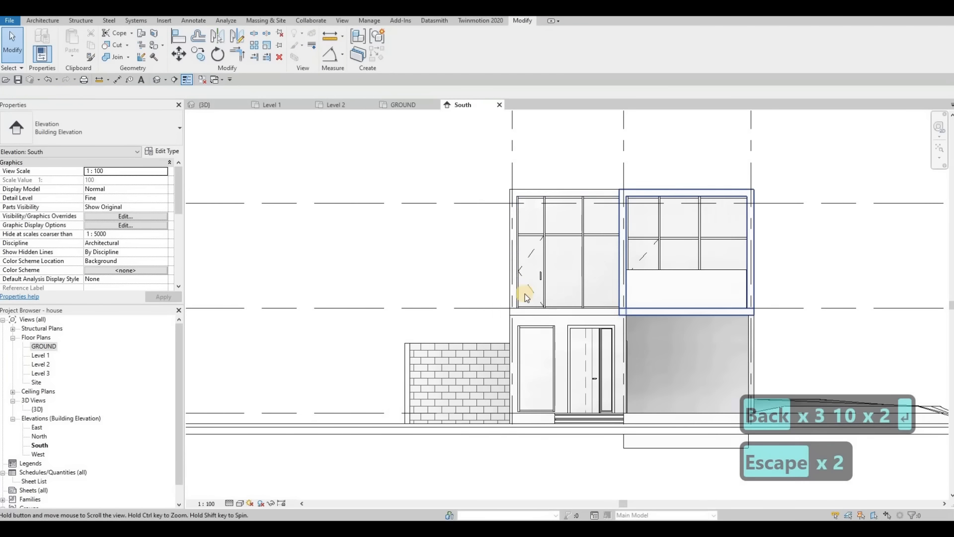
{"action": "middle_click_drag", "start_coordinate": [527, 297], "coordinate": [484, 298]}
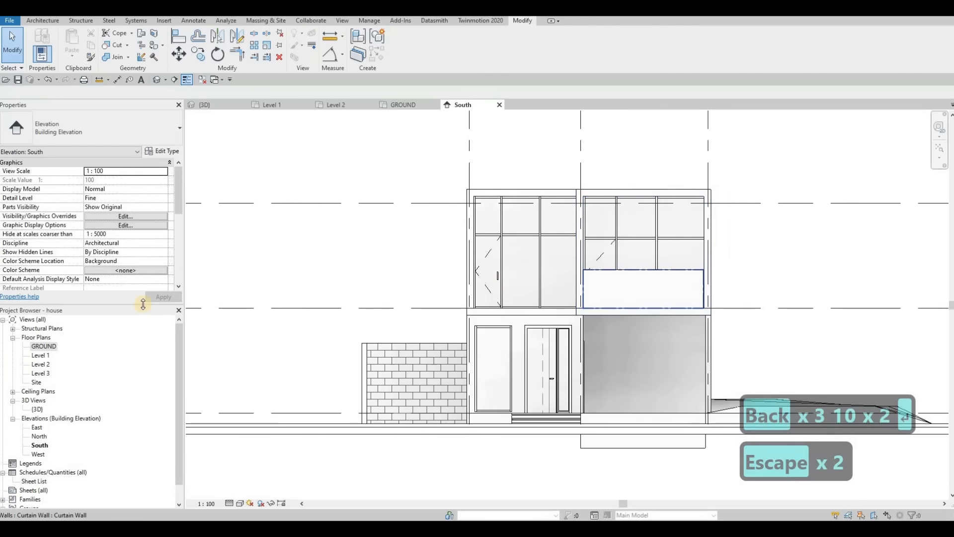
{"action": "left_click", "coordinate": [48, 347]}
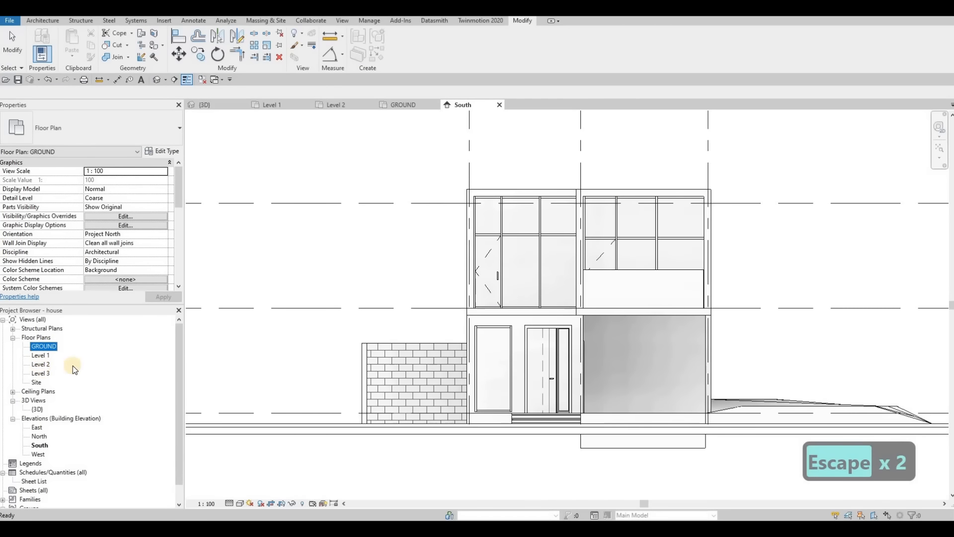
{"action": "double_click", "coordinate": [40, 364]}
{"action": "key", "text": "Escape"}
{"action": "left_click", "coordinate": [564, 314]}
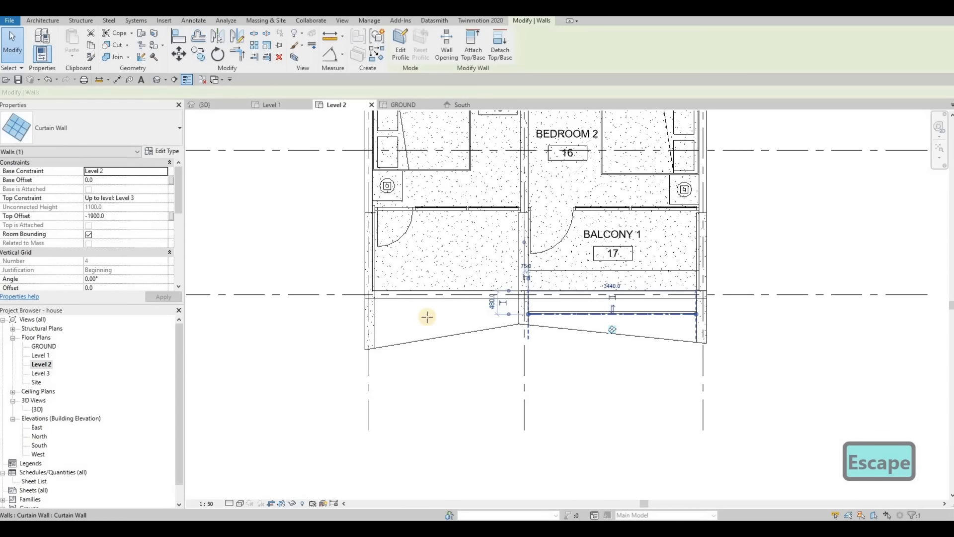
{"action": "key", "text": "c"}
{"action": "key", "text": "s"}
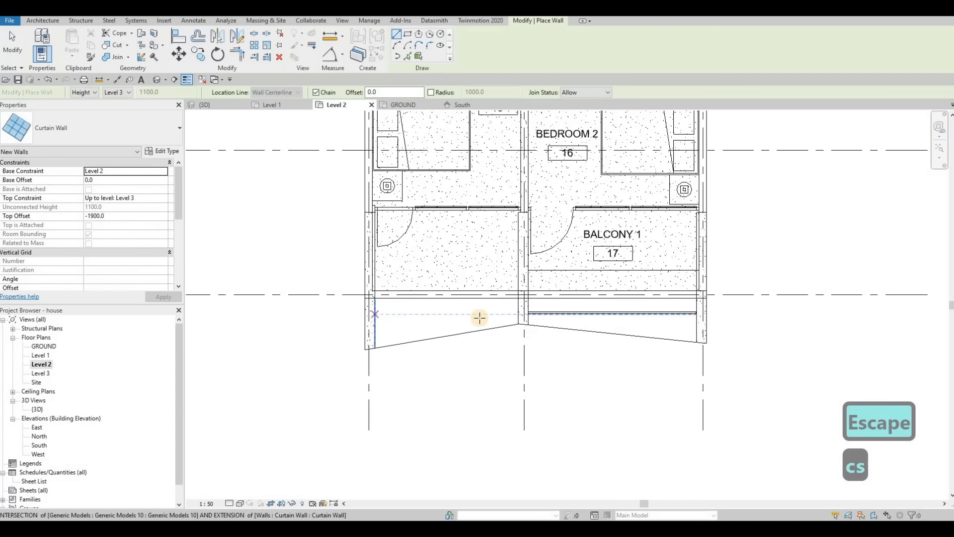
{"action": "left_click", "coordinate": [517, 315]}
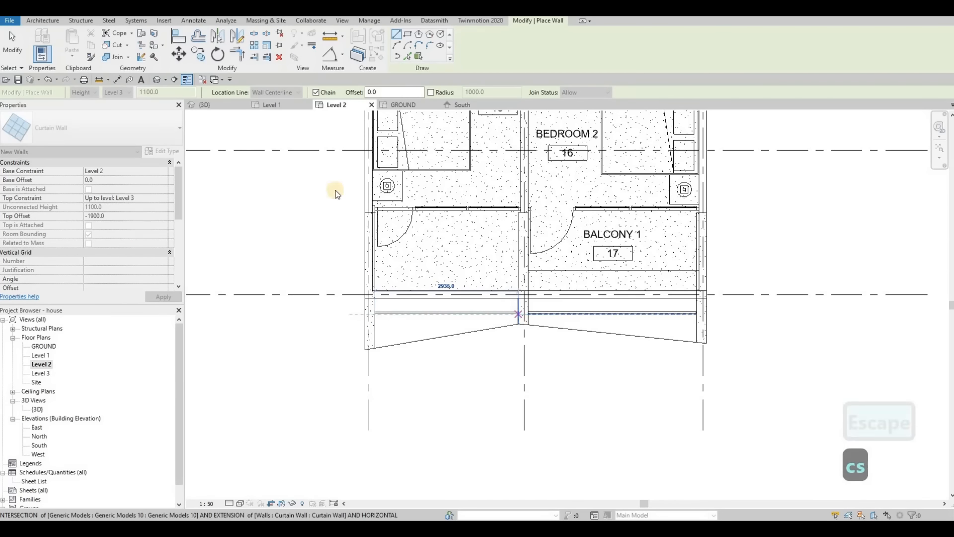
{"action": "key", "text": "Escape"}
{"action": "key", "text": "Escape"}
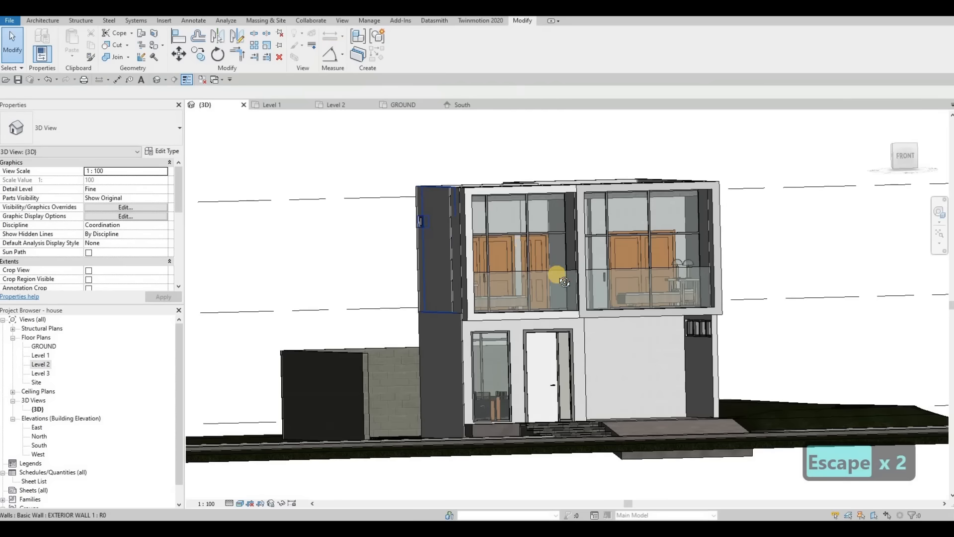
{"action": "middle_click_drag", "start_coordinate": [564, 282], "coordinate": [577, 366], "text": "shift"}
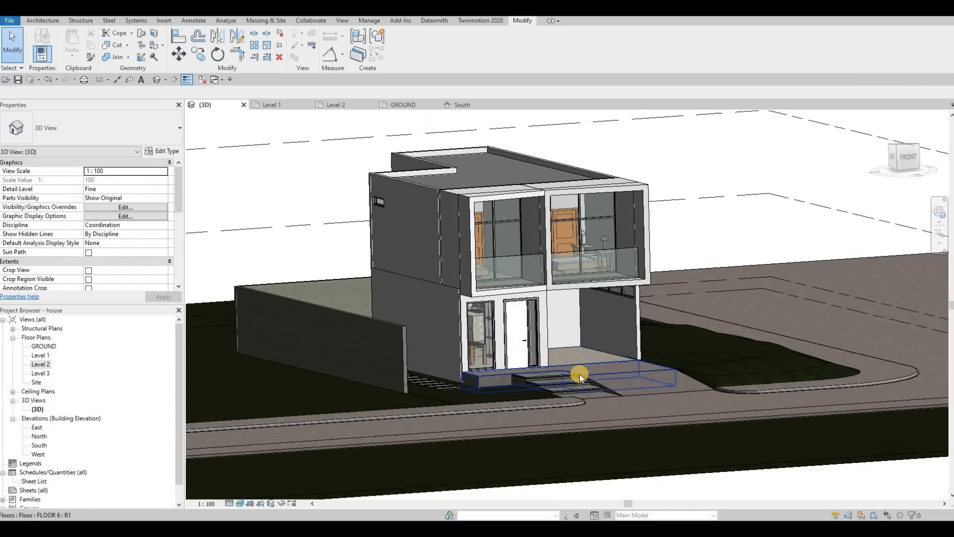